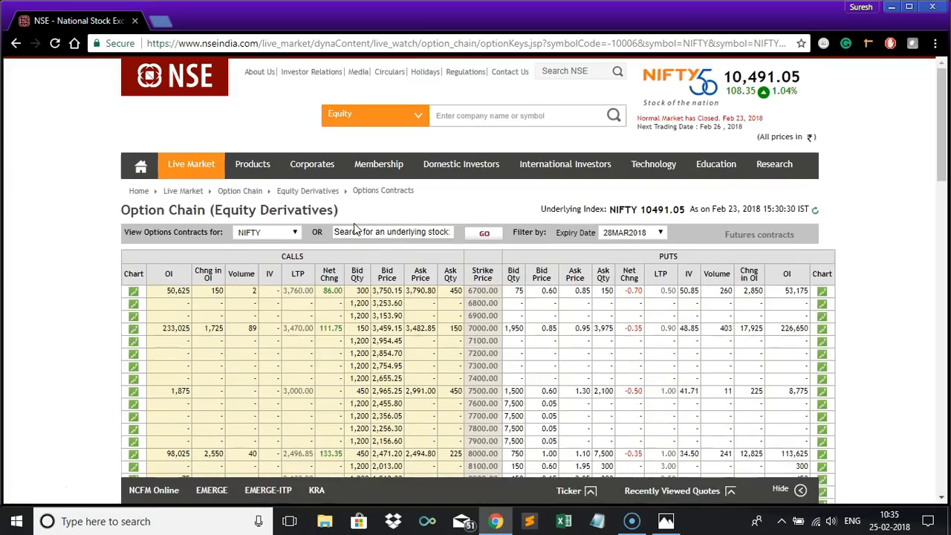
# Copy the NIFTY option chain page URL and paste it into a new maximized Notepad document.
pyautogui.click(78, 279)
pyautogui.scroll(-1, 81, 281)
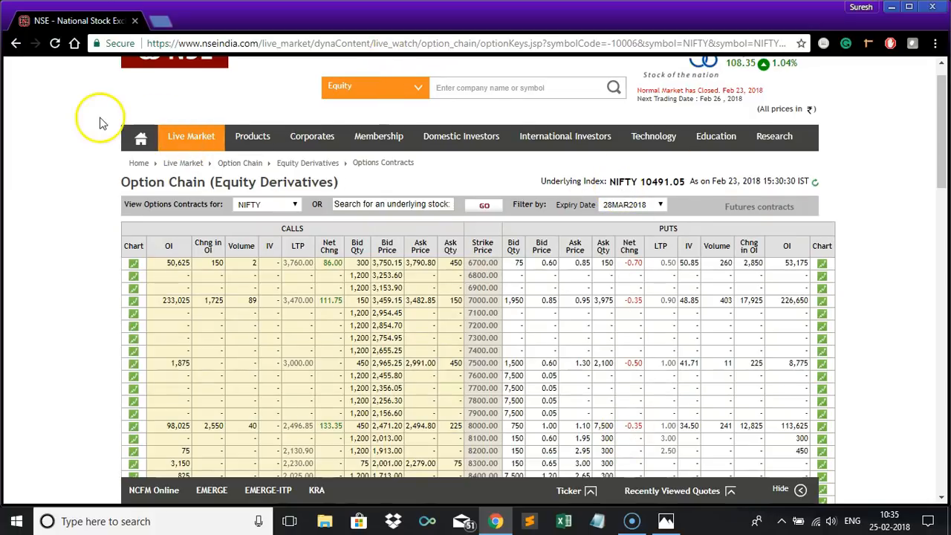
pyautogui.click(212, 45)
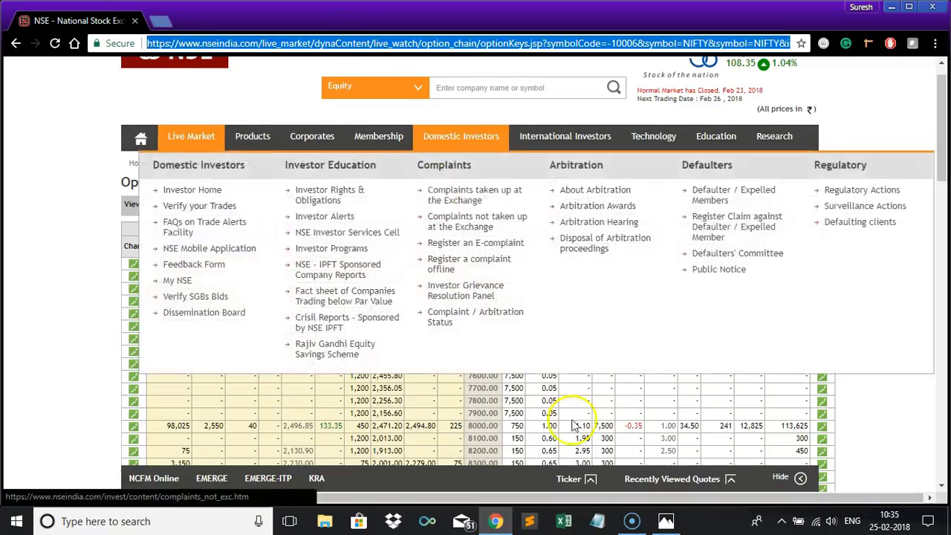
pyautogui.click(594, 523)
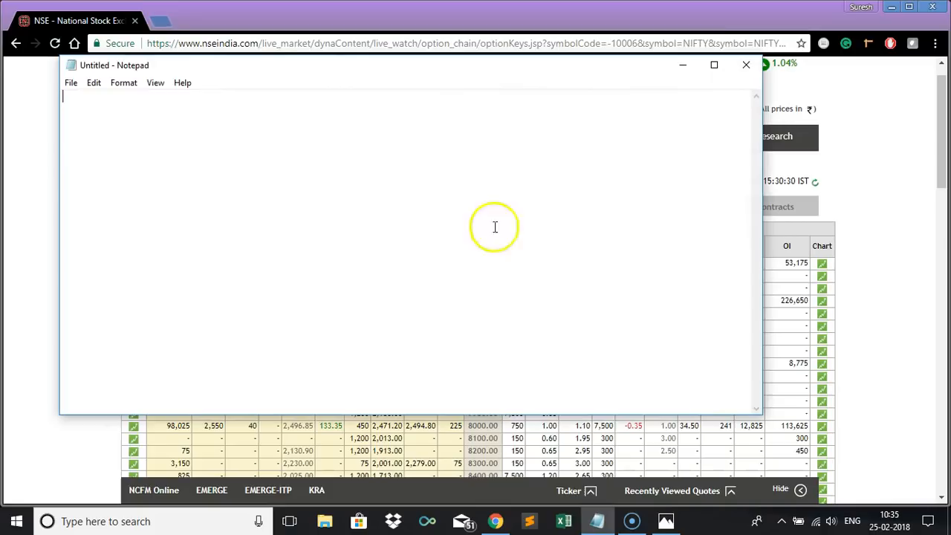
pyautogui.click(720, 62)
pyautogui.click(558, 114)
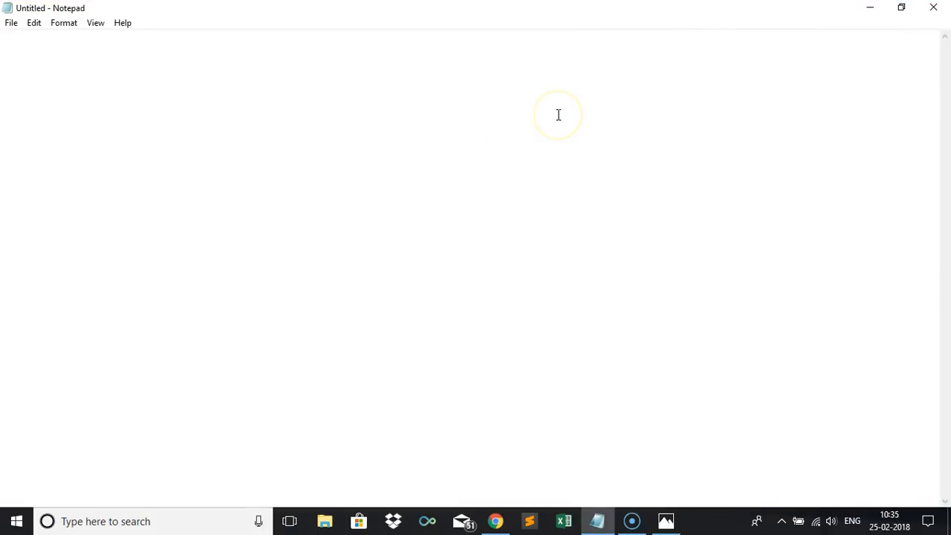
pyautogui.write('https://www.nseindia.com/live_market/dynaContent/live_watch/option_chain/optionKeys.jsp?symbolCode=-10006&symbol=NIFTY&symbol=NIFTY&instrument=-&date=-&segmentLink=17&symbolCount=2&segmentLink=17')
# Return to the option chain page and view the option contracts for BANKNIFTY.
pyautogui.hotkey('alt', 'Tab')
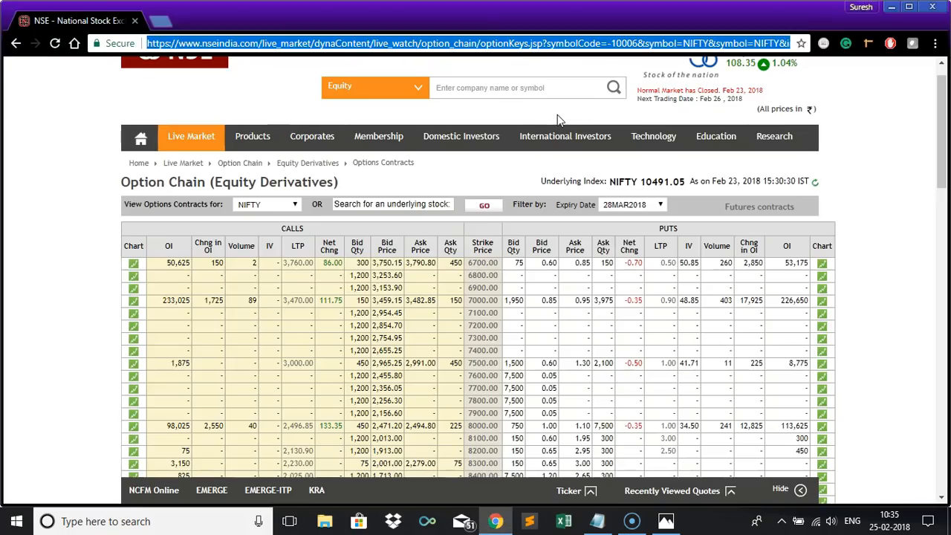
pyautogui.click(295, 204)
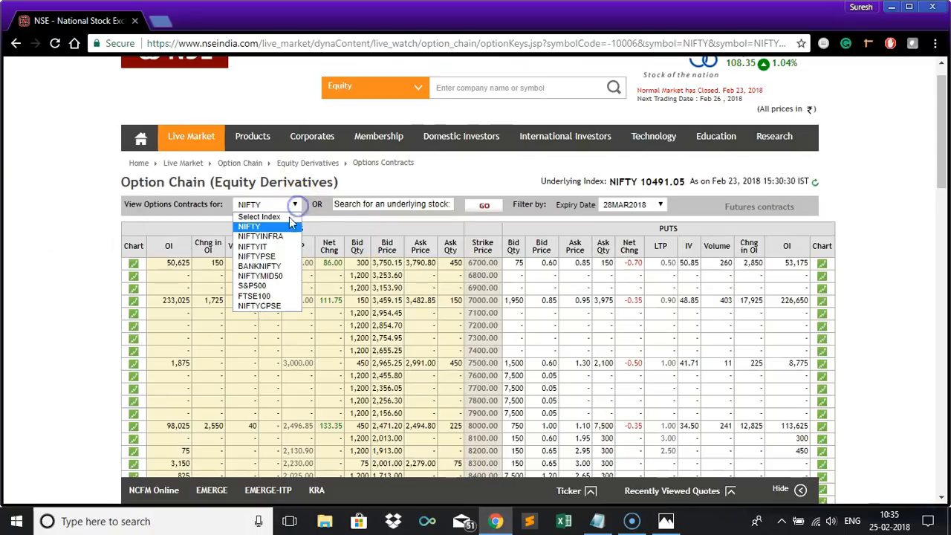
pyautogui.click(257, 265)
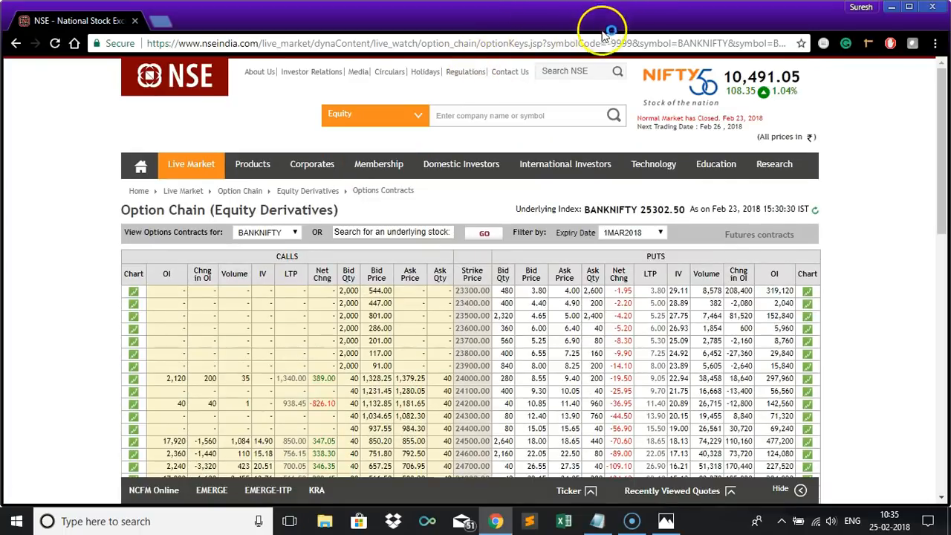
# Copy the BANKNIFTY option chain URL and paste it into Notepad, one blank line below the NIFTY URL.
pyautogui.click(591, 44)
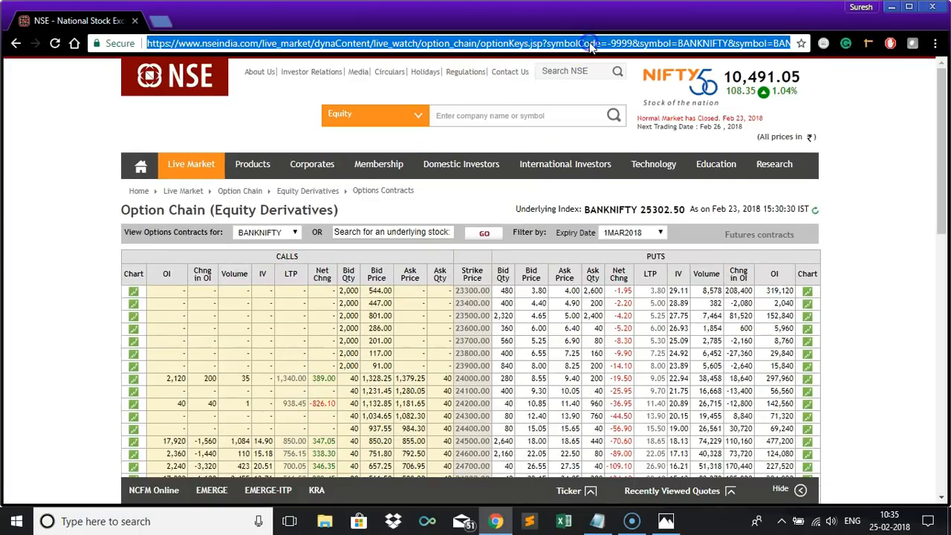
pyautogui.click(590, 44)
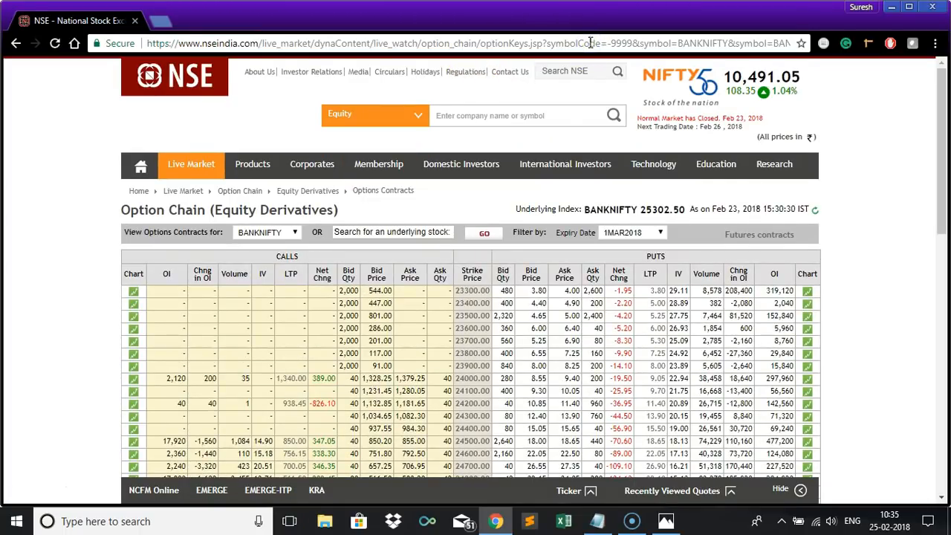
pyautogui.hotkey('ctrl', 'a')
pyautogui.hotkey('ctrl', 'c')
pyautogui.hotkey('alt', 'Tab')
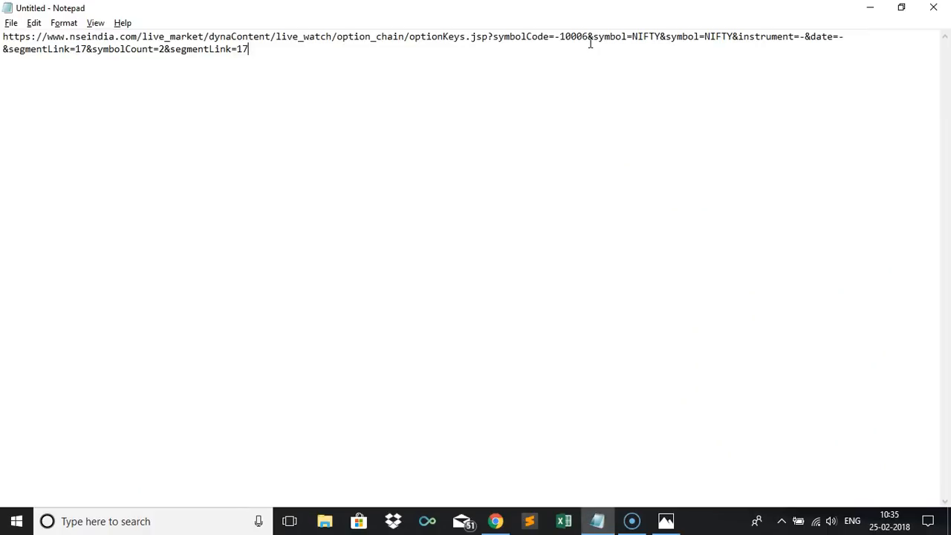
pyautogui.press('Return')
pyautogui.press('Return')
pyautogui.hotkey('ctrl', 'v')
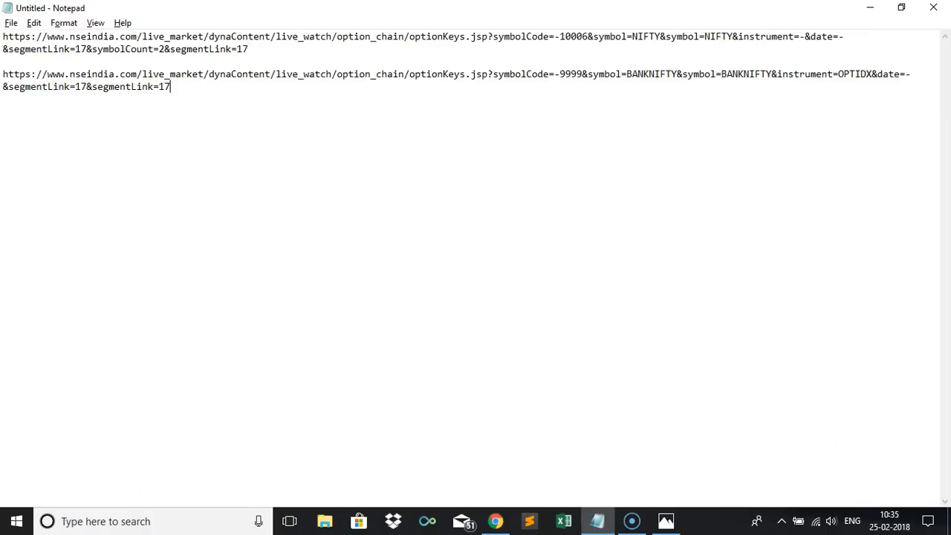
# Back on the option chain page, search for the underlying stock WIPRO.
pyautogui.hotkey('alt', 'Tab')
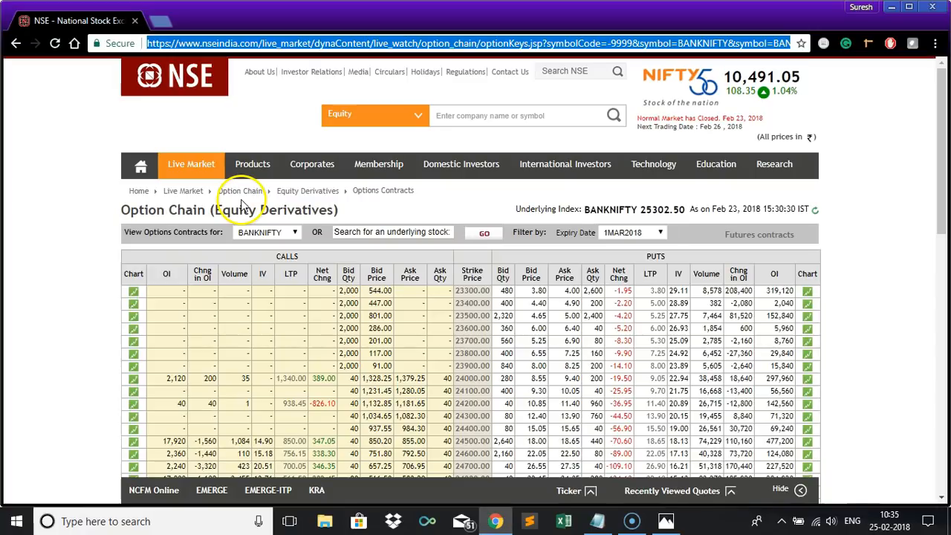
pyautogui.click(355, 233)
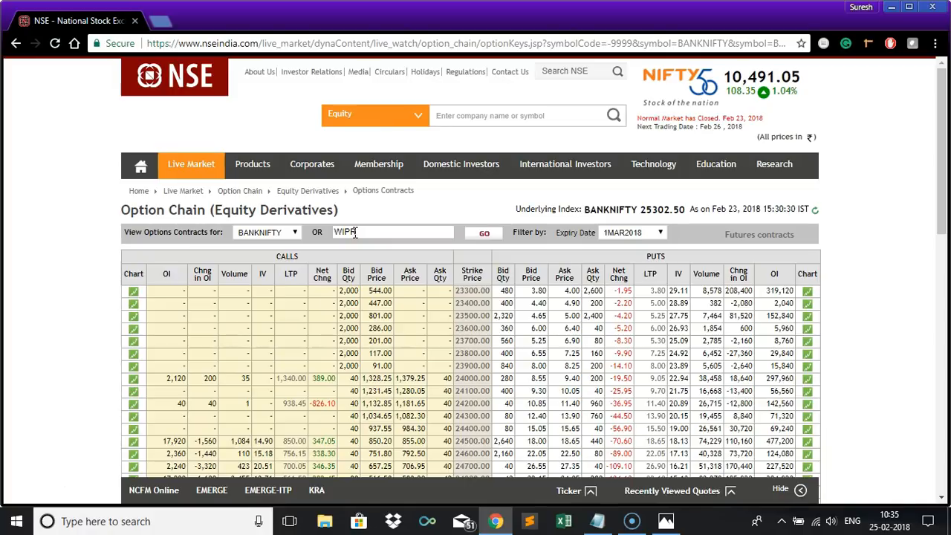
pyautogui.click(484, 236)
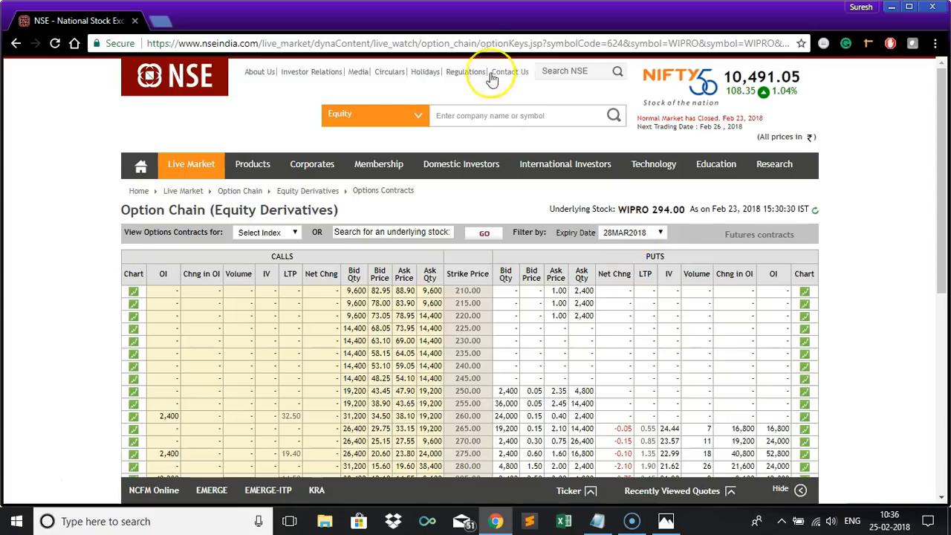
# Copy the WIPRO option chain URL and paste it as the third entry in Notepad.
pyautogui.click(480, 44)
pyautogui.hotkey('alt', 'Tab')
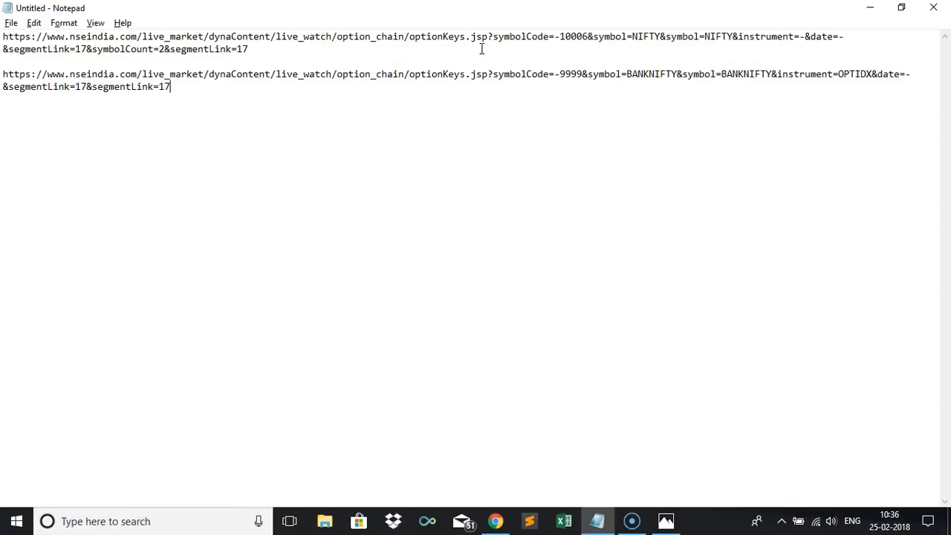
pyautogui.write('https://www.nseindia.com/live_market/dynaContent/live_watch/option_chain/optionKeys.jsp?symbolCode=624&symbol=WIPRO&symbol=WIPRO&instrument=OPTSTK&date=-&segmentLink=17&segmentLink=17')
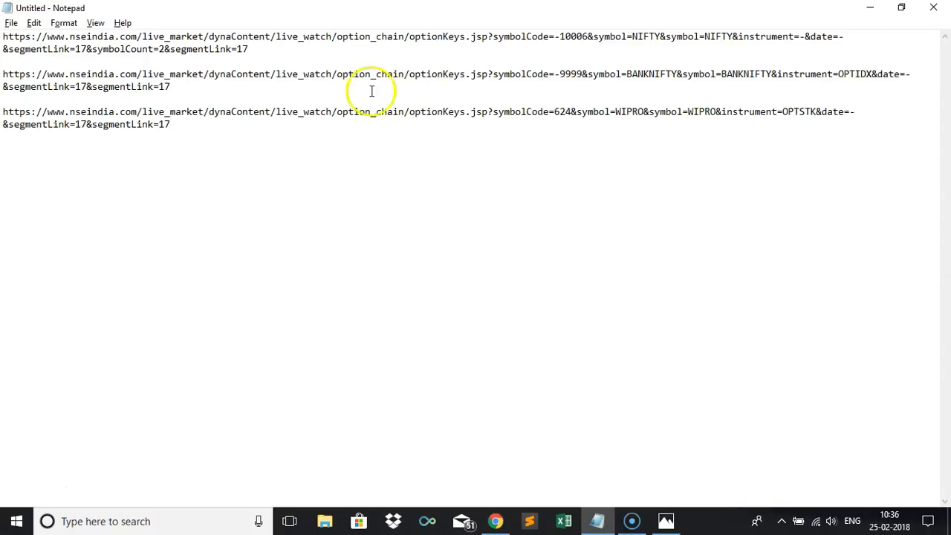
# Compare the symbolCode, symbol and instrument parameters across the three pasted URLs.
pyautogui.click(492, 37)
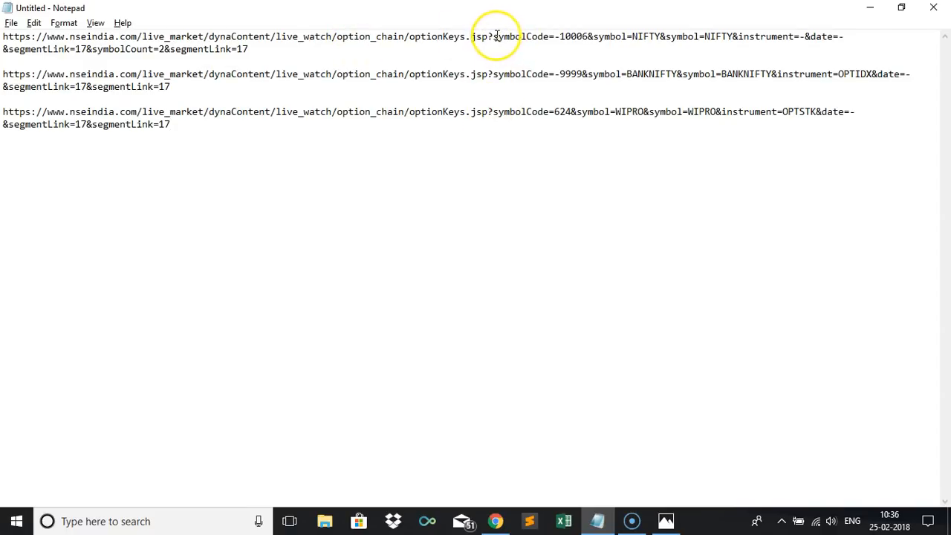
pyautogui.click(585, 38)
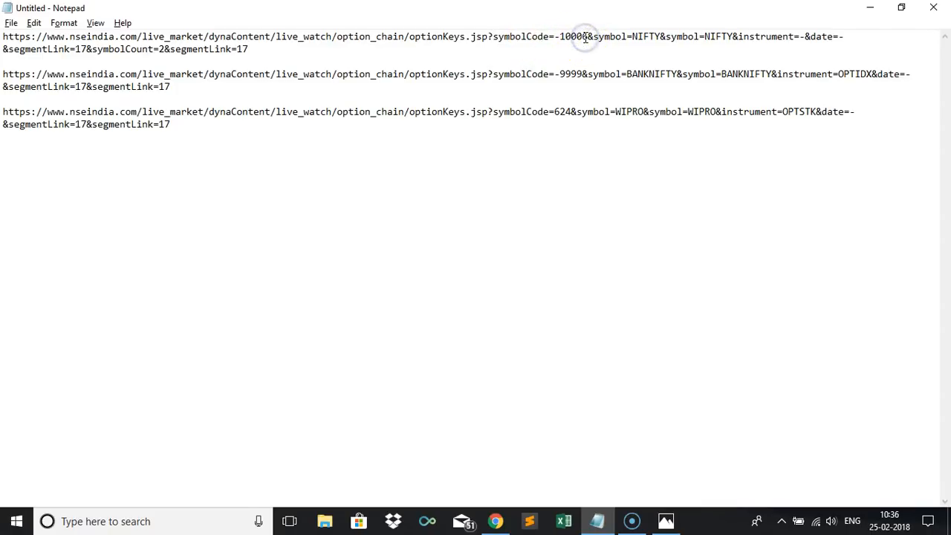
pyautogui.doubleClick(641, 37)
pyautogui.click(567, 37)
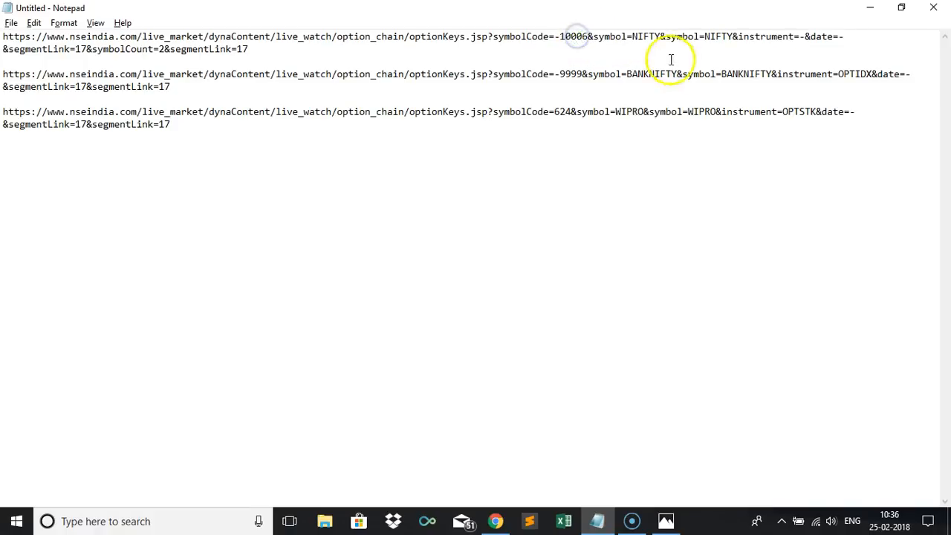
pyautogui.click(650, 75)
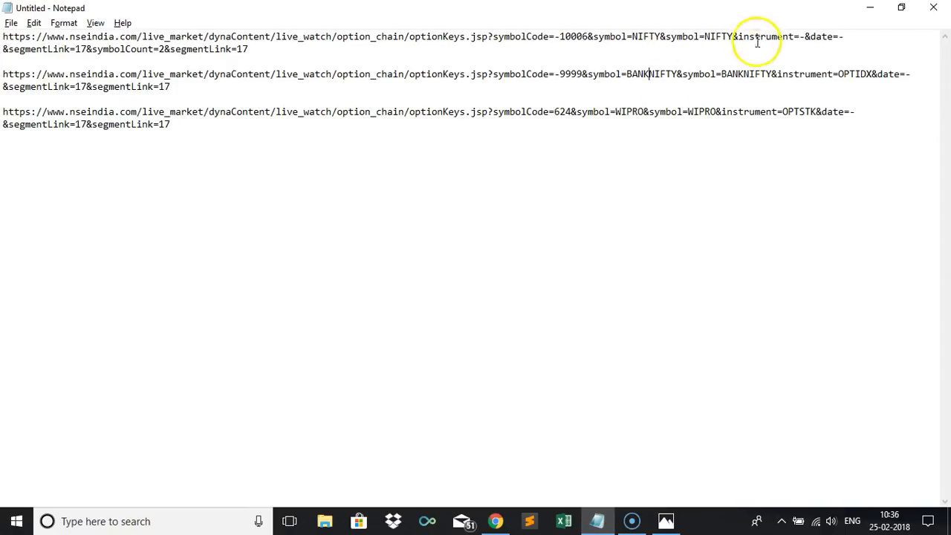
pyautogui.click(861, 73)
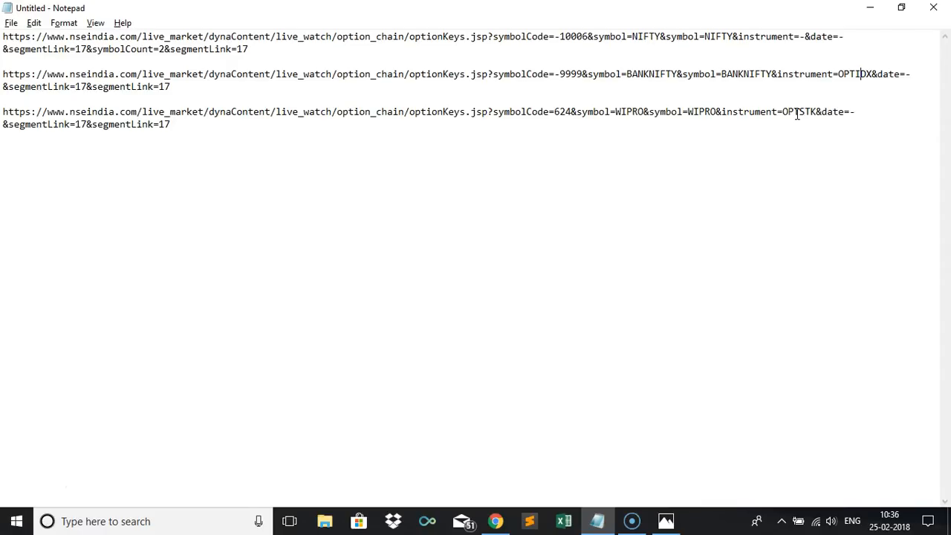
pyautogui.click(573, 112)
pyautogui.doubleClick(568, 112)
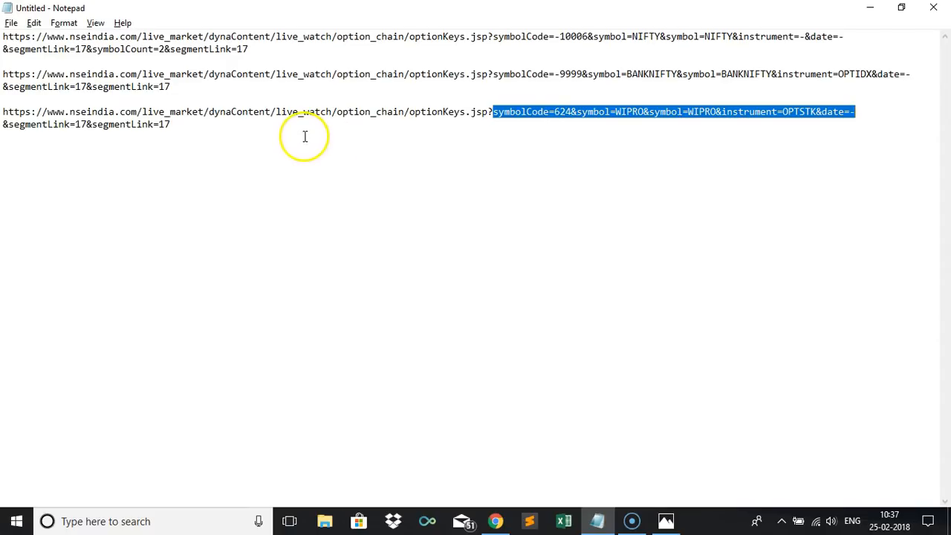
pyautogui.click(274, 128)
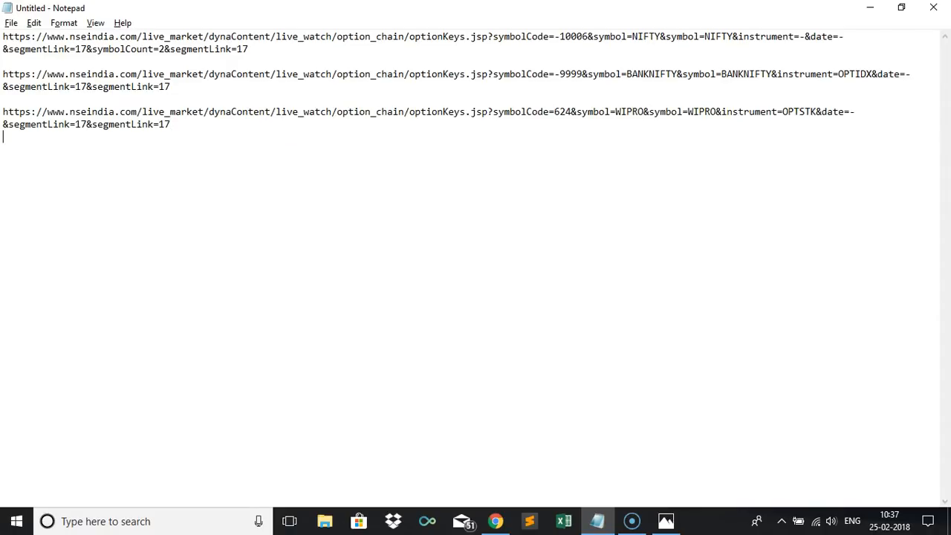
# Open the browser's Inspect developer tools on the option chain page and select NIFTY in the index selector.
pyautogui.hotkey('alt', 'Tab')
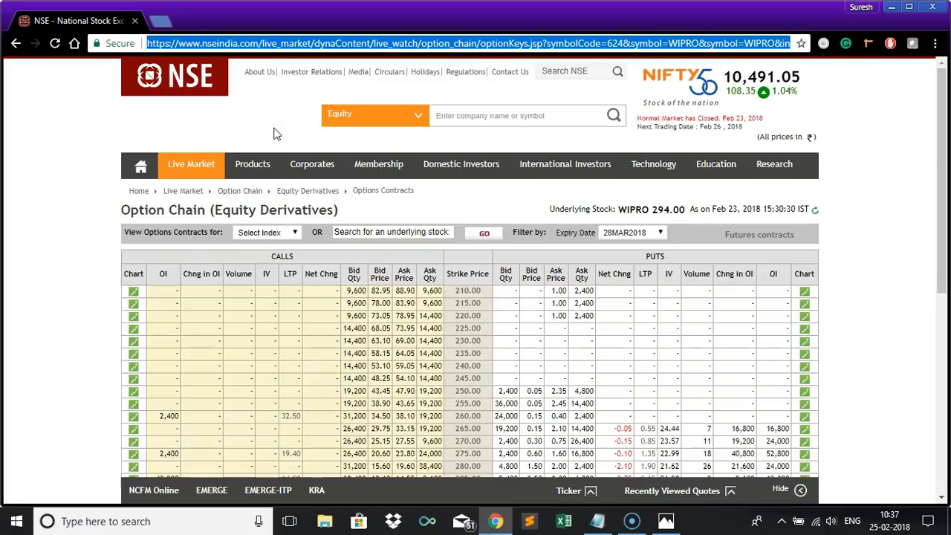
pyautogui.click(85, 191)
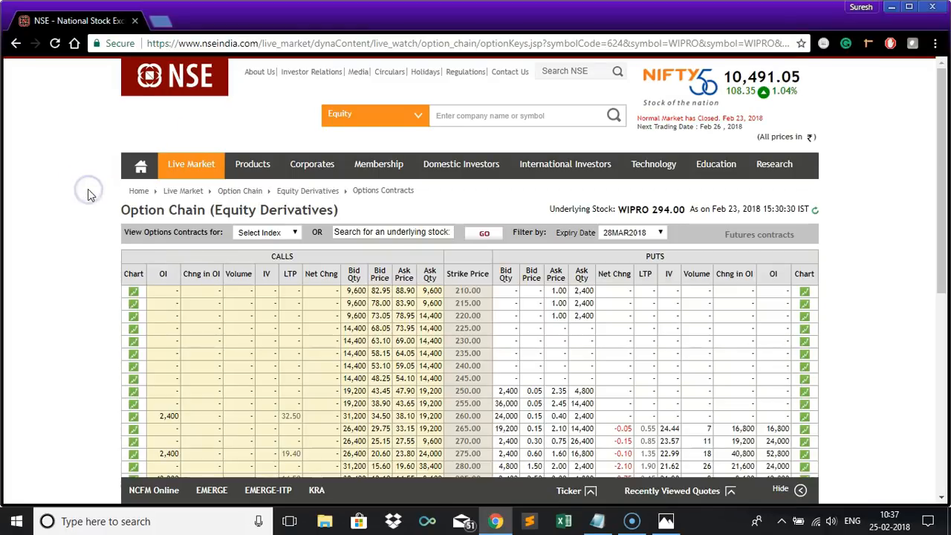
pyautogui.rightClick(88, 192)
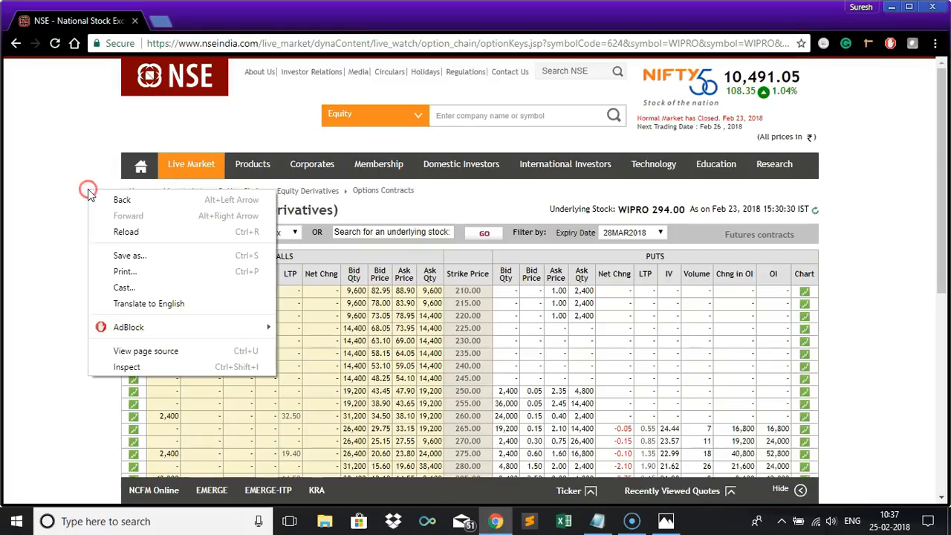
pyautogui.click(141, 372)
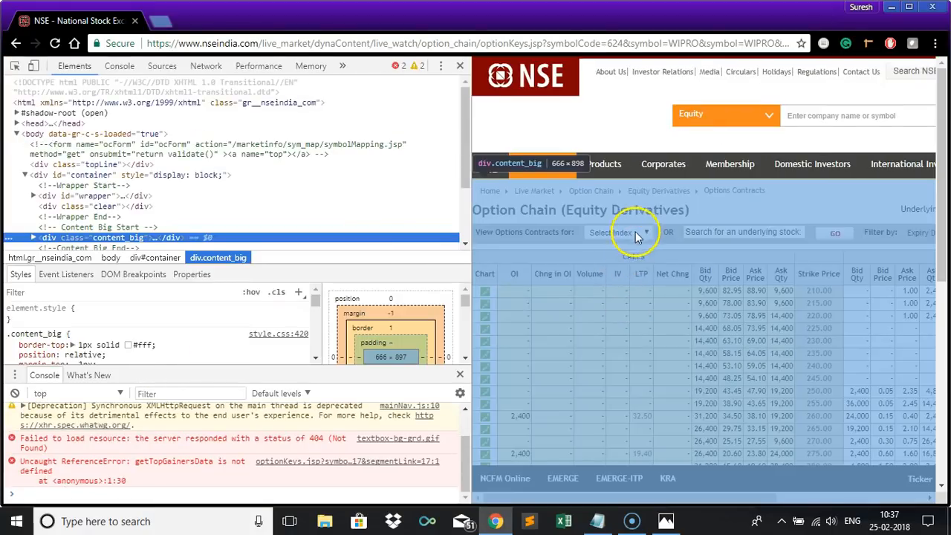
pyautogui.click(632, 233)
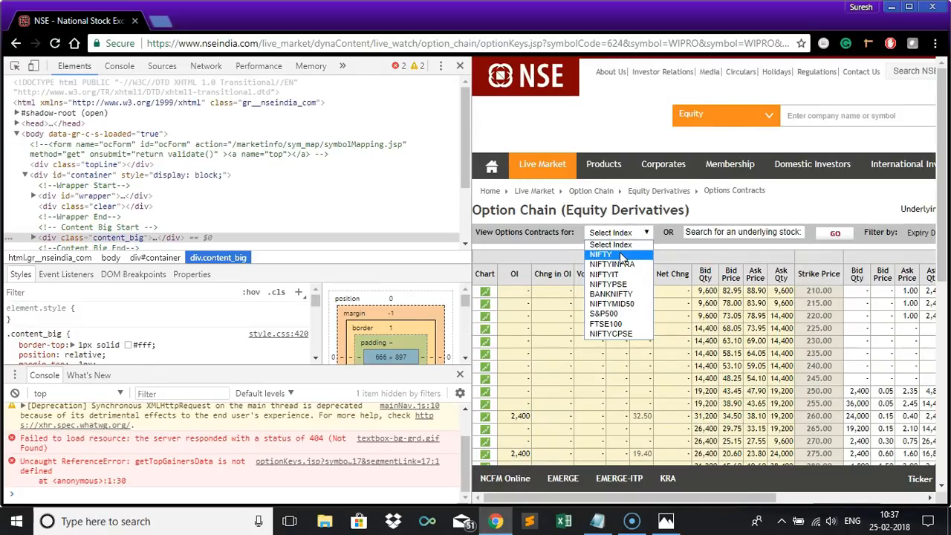
pyautogui.click(620, 254)
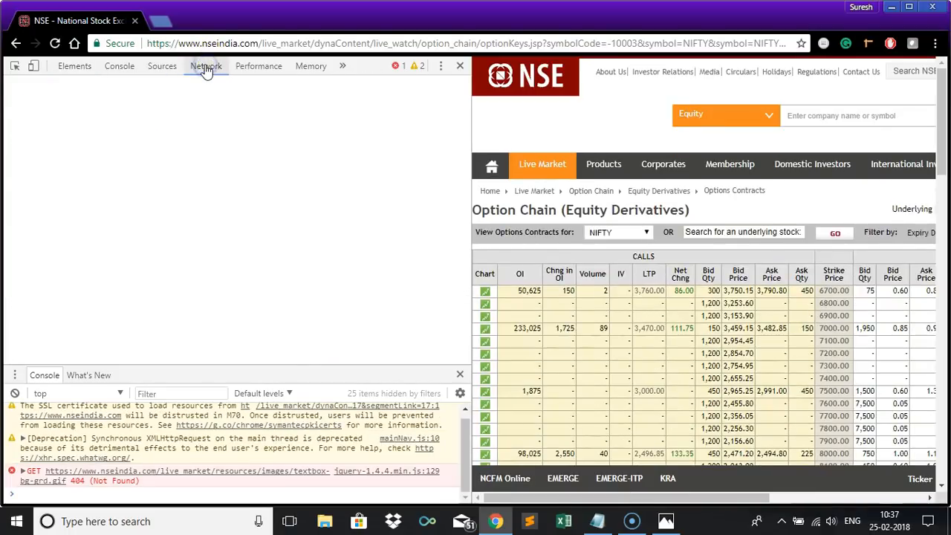
# In the Network panel, copy the link address of the optionKeys.jsp document request.
pyautogui.click(206, 67)
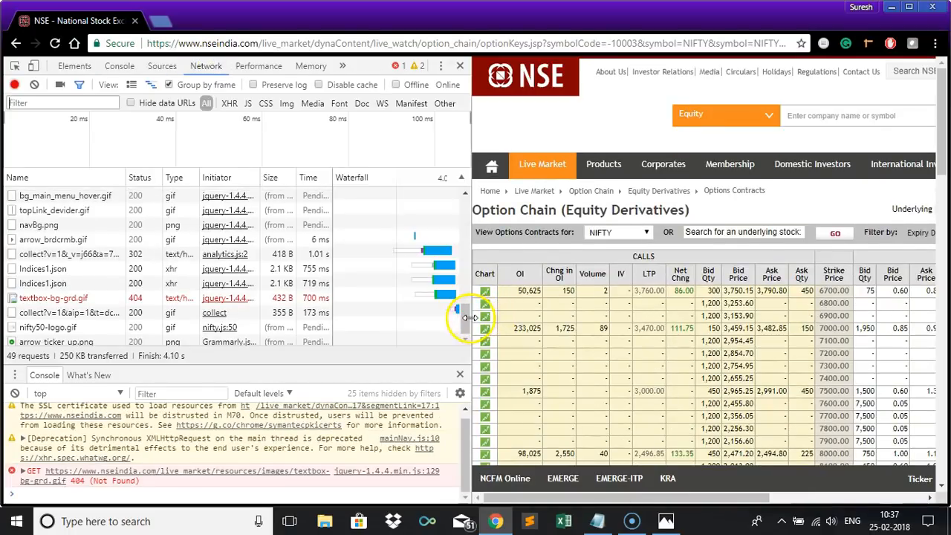
pyautogui.moveTo(465, 318); pyautogui.dragTo(468, 171)
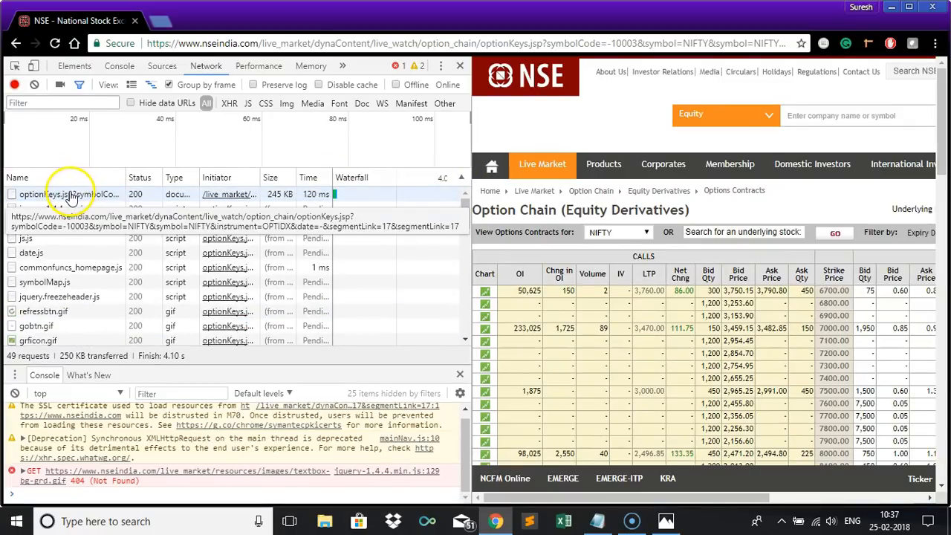
pyautogui.rightClick(70, 195)
pyautogui.moveTo(99, 202)
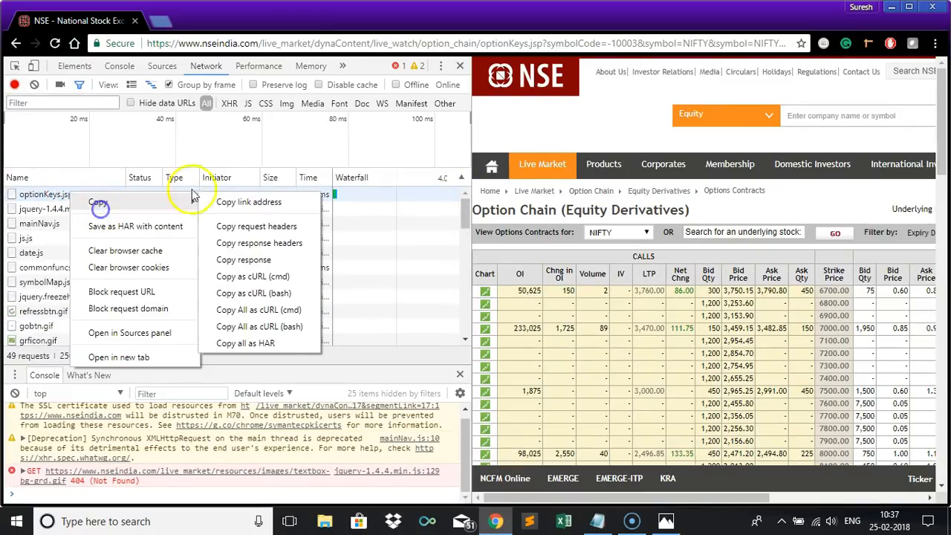
pyautogui.click(242, 209)
# Paste the copied NIFTY OPTIDX request URL in Notepad below the first URL and compare its symbolCode and instrument.
pyautogui.hotkey('alt', 'Tab')
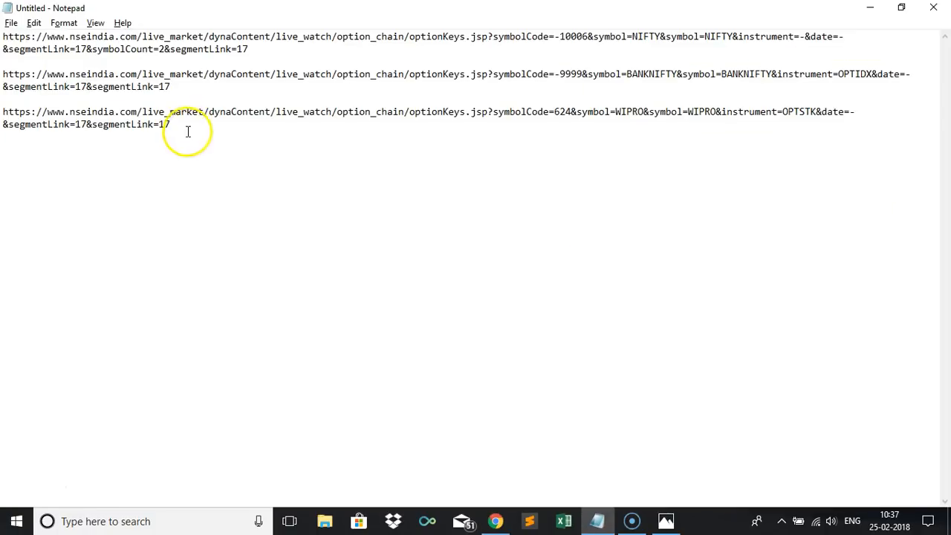
pyautogui.click(277, 47)
pyautogui.press('Return')
pyautogui.press('Return')
pyautogui.hotkey('ctrl', 'v')
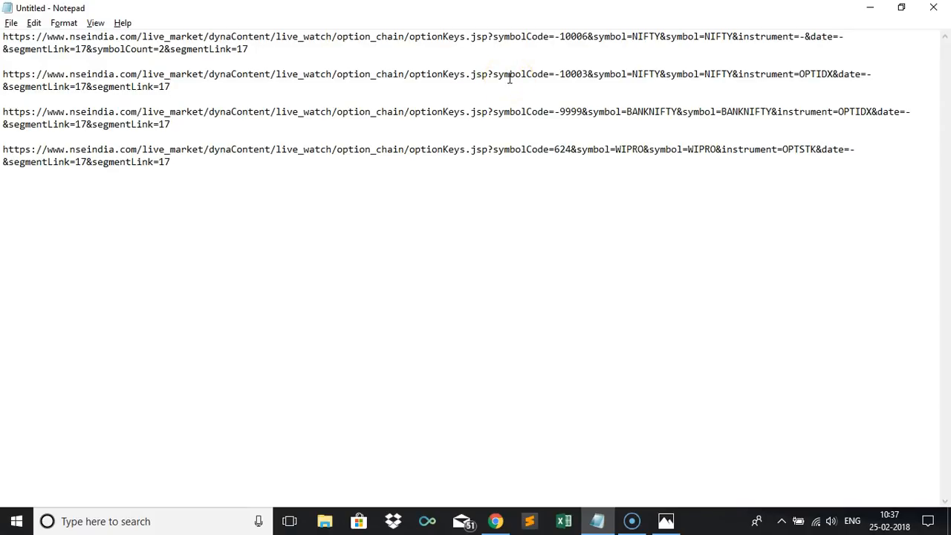
pyautogui.click(589, 77)
pyautogui.click(713, 76)
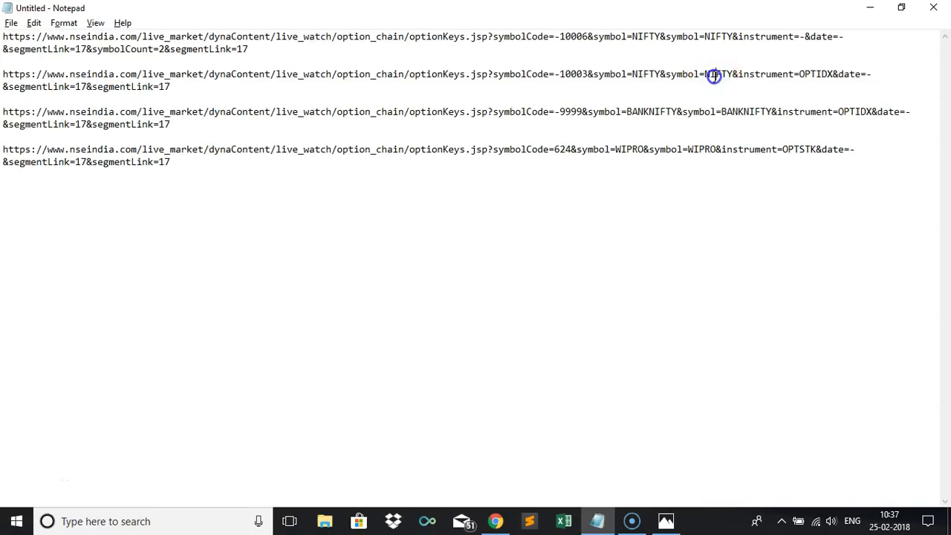
# Highlight and compare the parameters of the NIFTY OPTIDX URL against the first NIFTY URL.
pyautogui.doubleClick(812, 74)
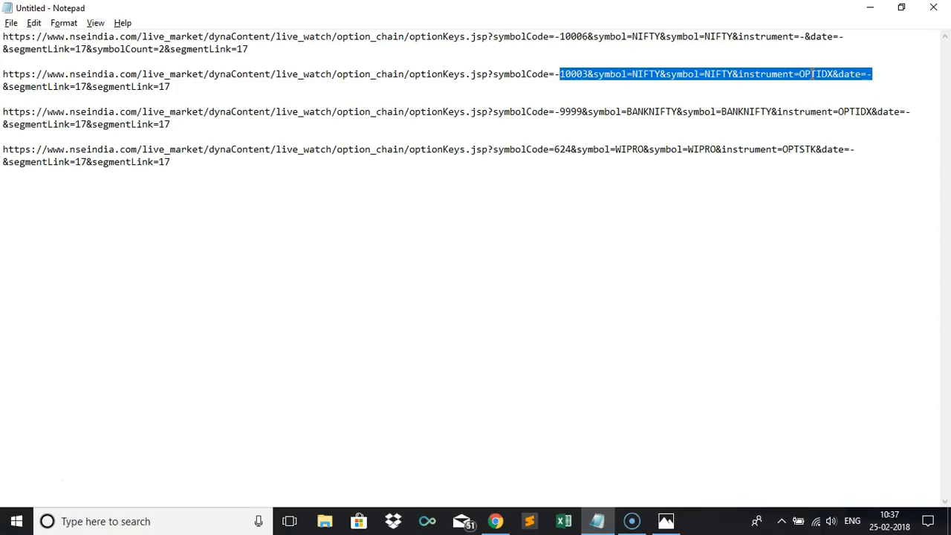
pyautogui.click(268, 51)
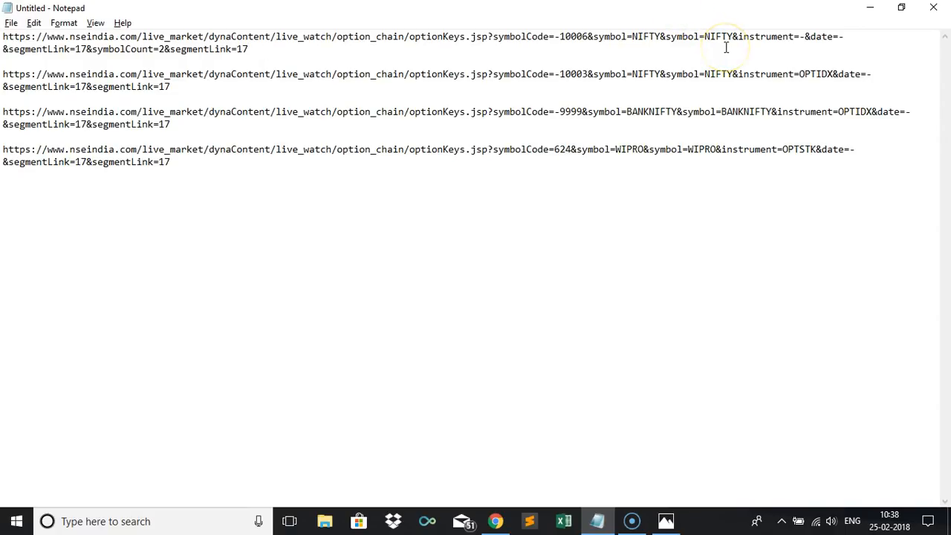
pyautogui.click(670, 77)
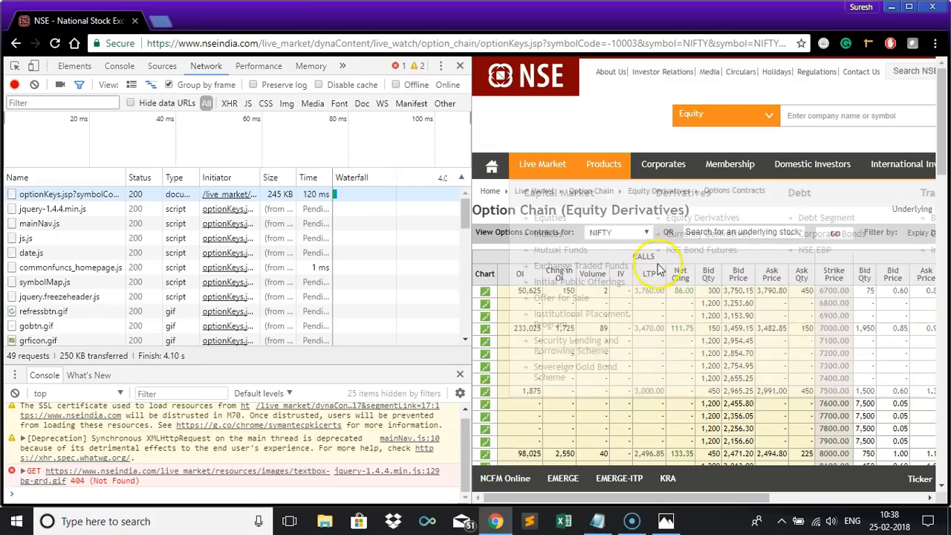
# Clear the Network log and load the WIPRO option chain from the underlying stock search box.
pyautogui.click(706, 235)
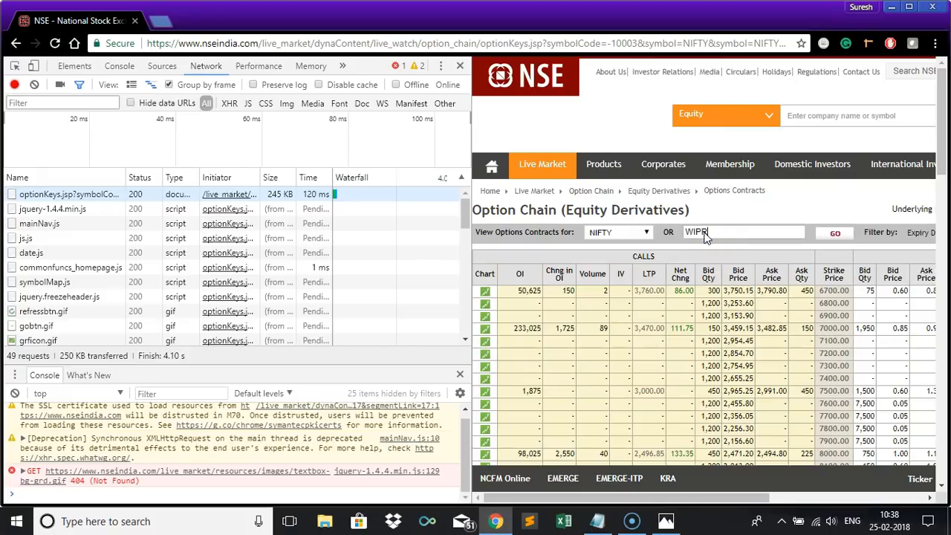
pyautogui.click(33, 83)
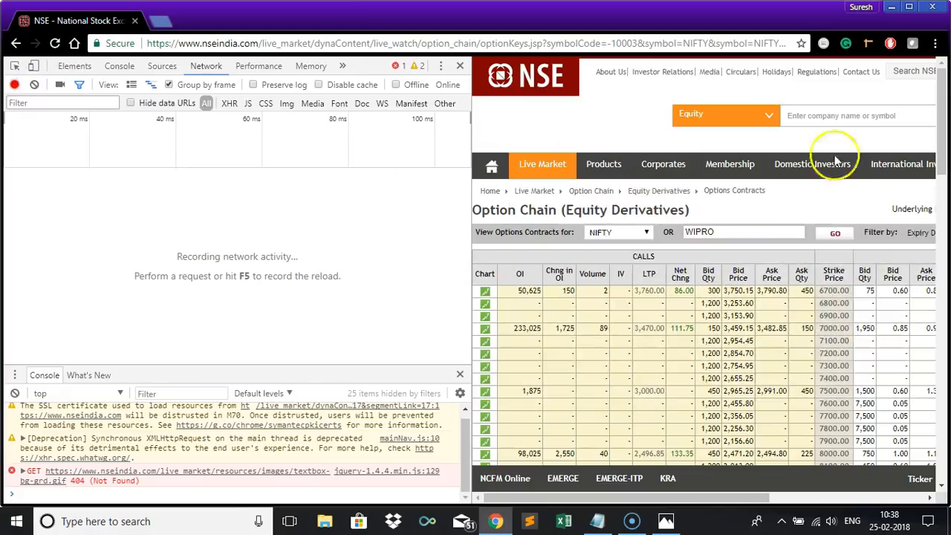
pyautogui.moveTo(813, 162)
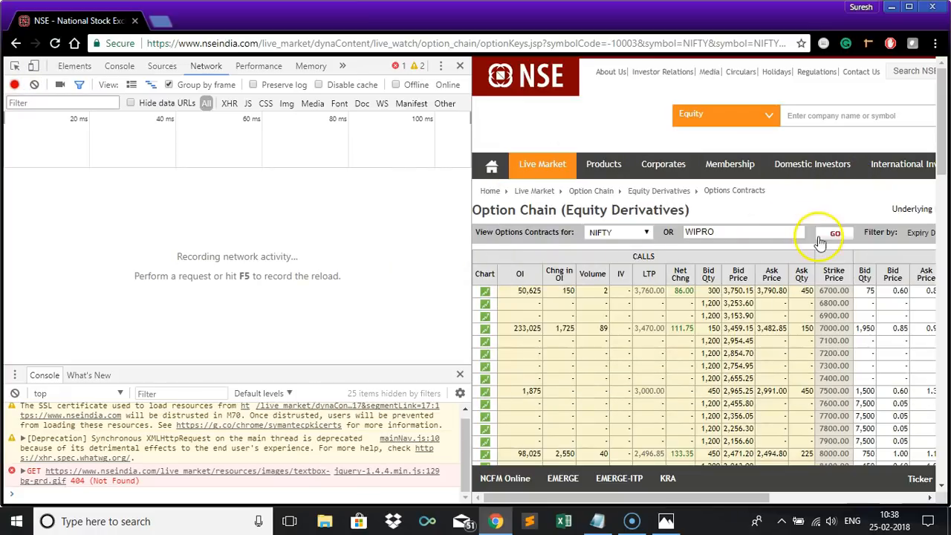
pyautogui.click(835, 235)
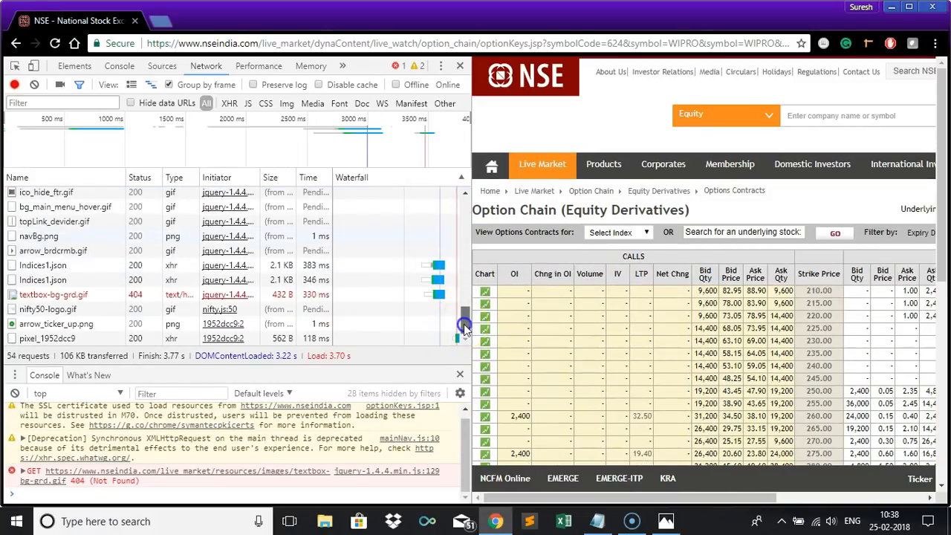
# Copy the WIPRO optionKeys.jsp request's link address and paste it on a new line in Notepad.
pyautogui.moveTo(464, 324); pyautogui.dragTo(456, 207)
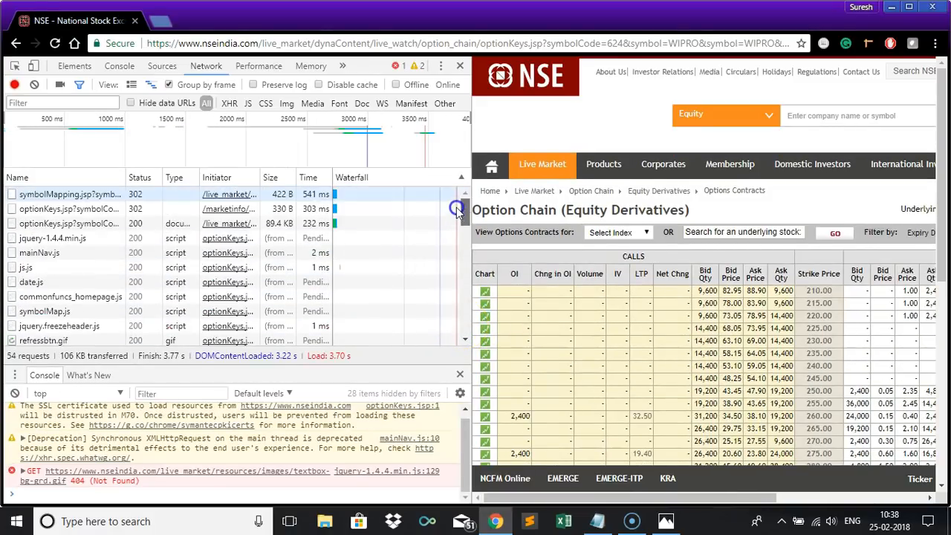
pyautogui.rightClick(100, 212)
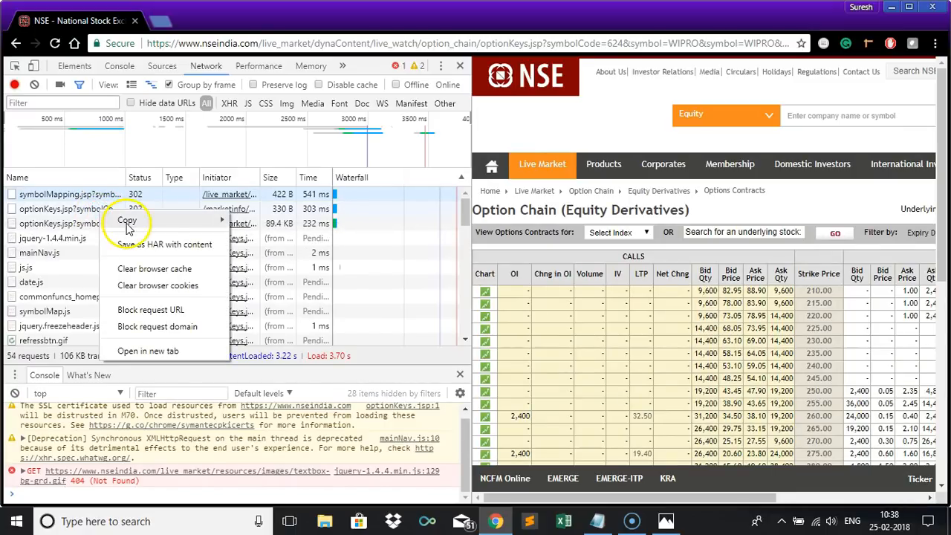
pyautogui.moveTo(213, 222)
pyautogui.click(251, 221)
pyautogui.hotkey('alt', 'Tab')
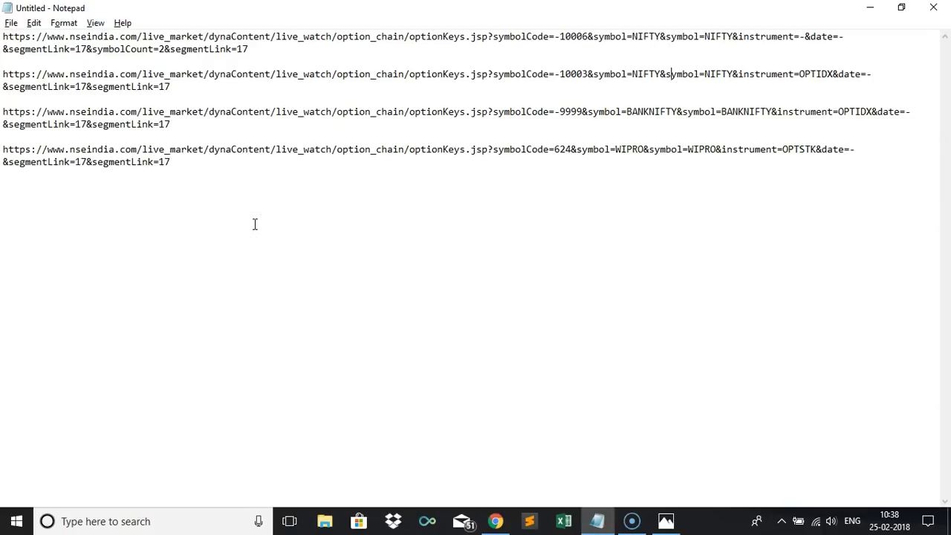
pyautogui.click(241, 170)
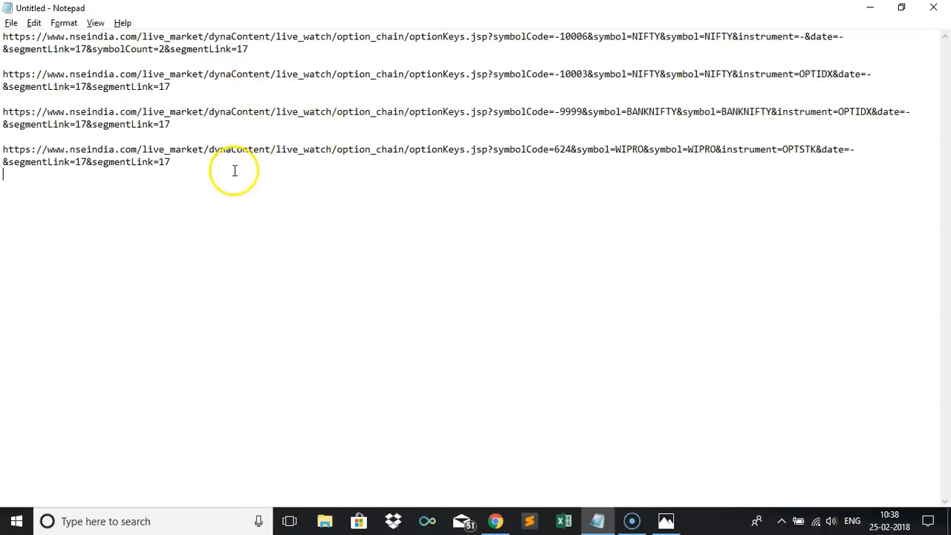
pyautogui.press('Return')
pyautogui.hotkey('ctrl', 'v')
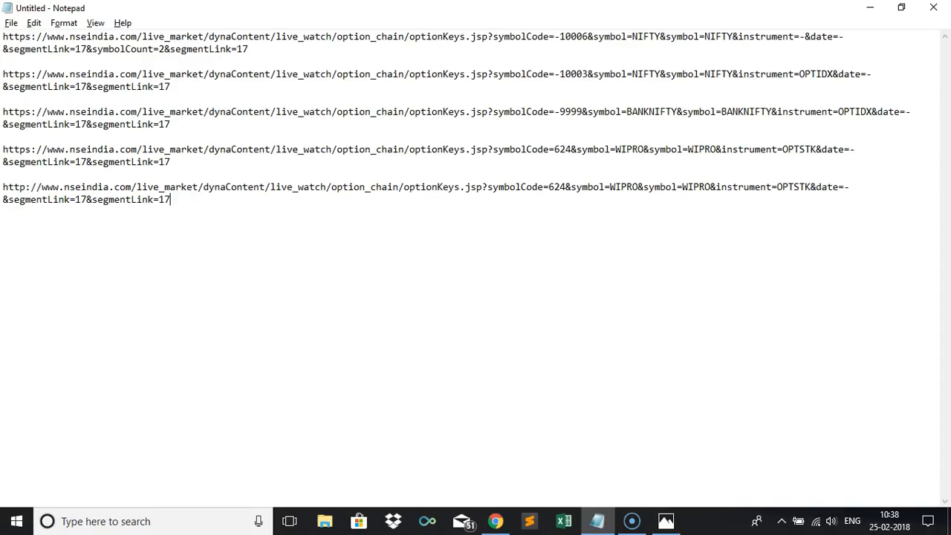
# Try to copy the symbolMapping.jsp request's link address and paste it on a new Notepad line.
pyautogui.hotkey('alt', 'Tab')
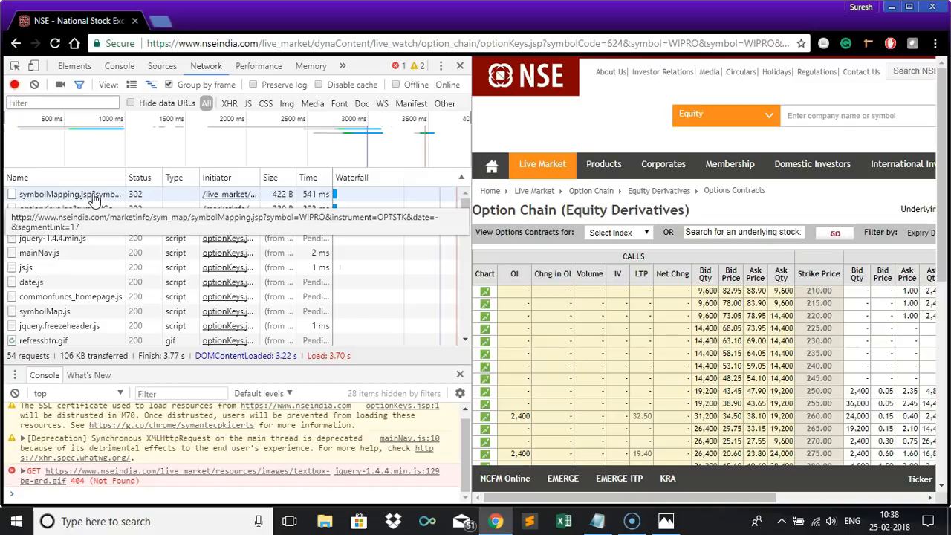
pyautogui.rightClick(94, 199)
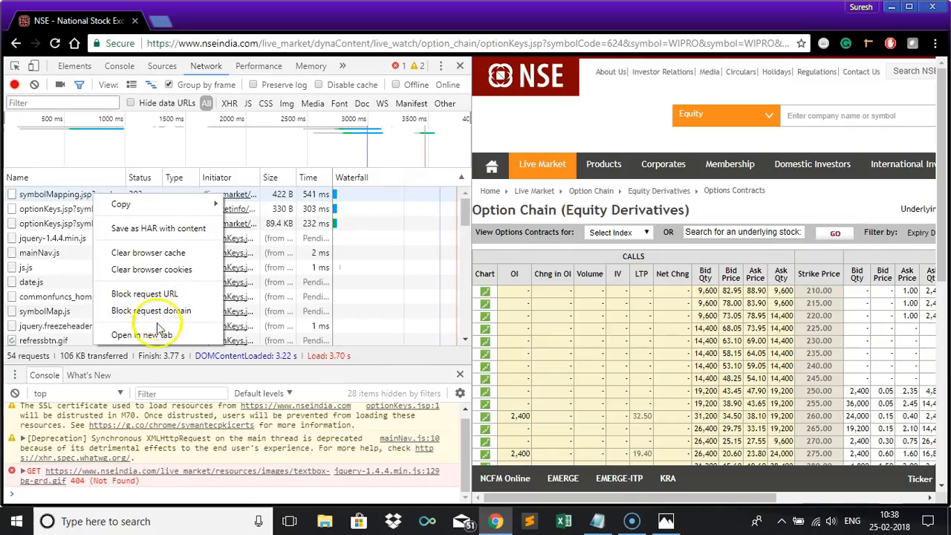
pyautogui.moveTo(223, 204)
pyautogui.click(253, 209)
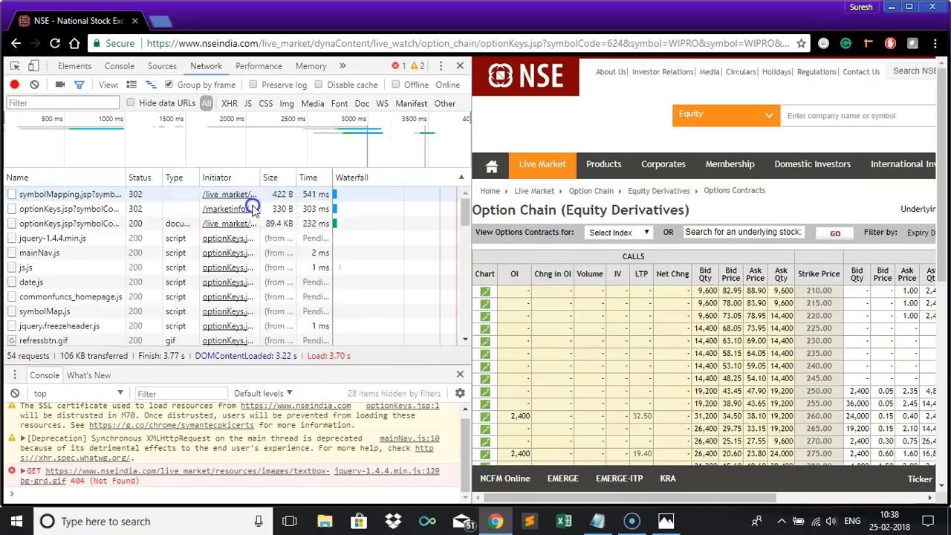
pyautogui.hotkey('alt', 'Tab')
pyautogui.press('Return')
pyautogui.hotkey('ctrl', 'v')
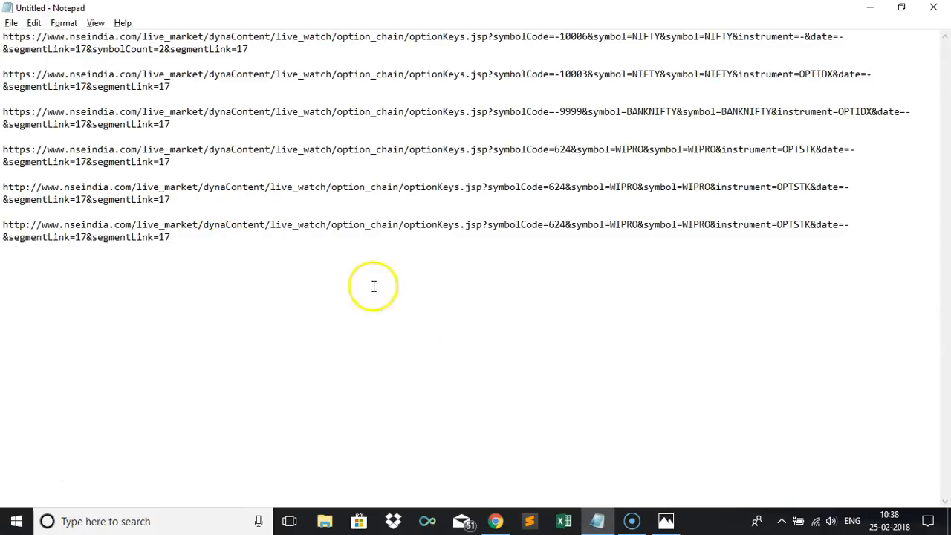
# Copy the symbolMapping.jsp request's link address and paste it at the end of the Notepad text.
pyautogui.hotkey('alt', 'Tab')
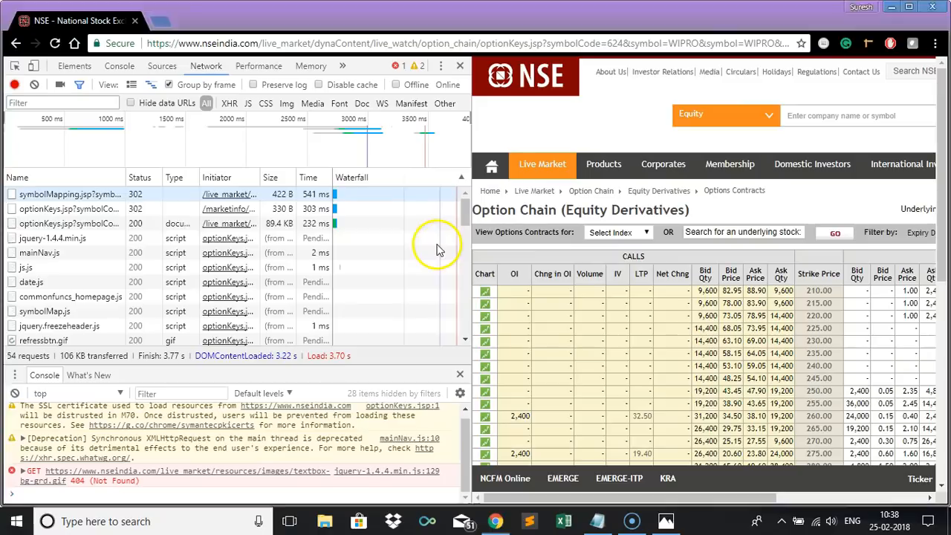
pyautogui.rightClick(54, 197)
pyautogui.moveTo(85, 205)
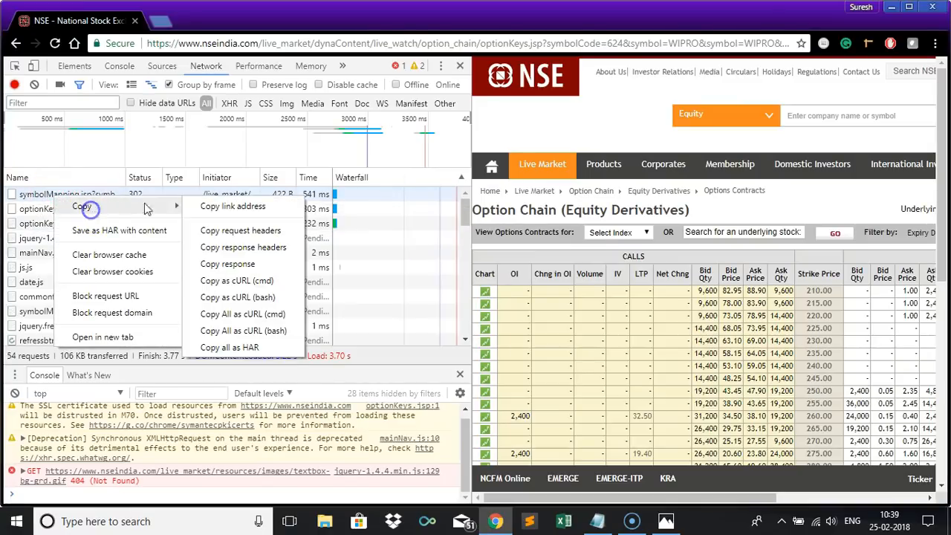
pyautogui.click(213, 206)
pyautogui.hotkey('alt', 'Tab')
pyautogui.hotkey('ctrl', 'v')
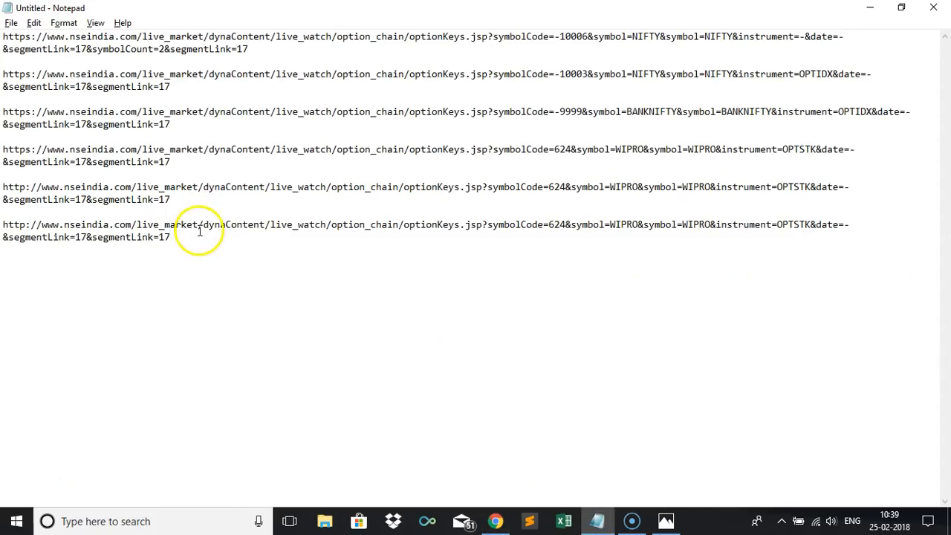
pyautogui.hotkey('ctrl', 'v')
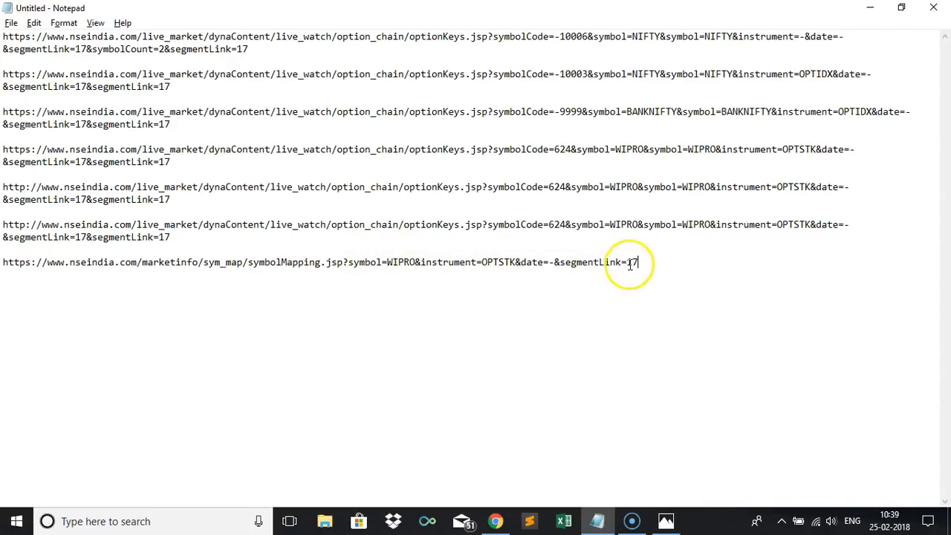
# Close the developer tools and open the copied symbolMapping URL in a new browser tab.
pyautogui.hotkey('alt', 'Tab')
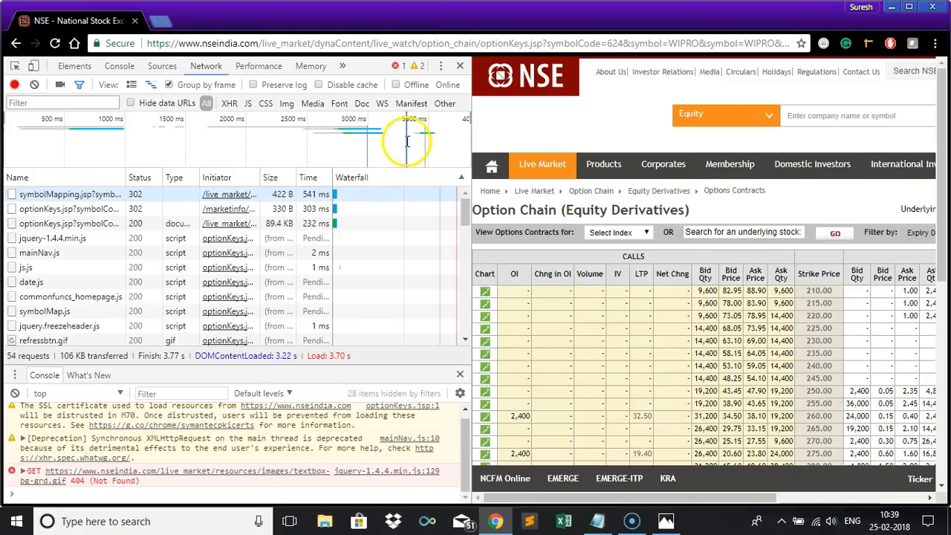
pyautogui.click(460, 66)
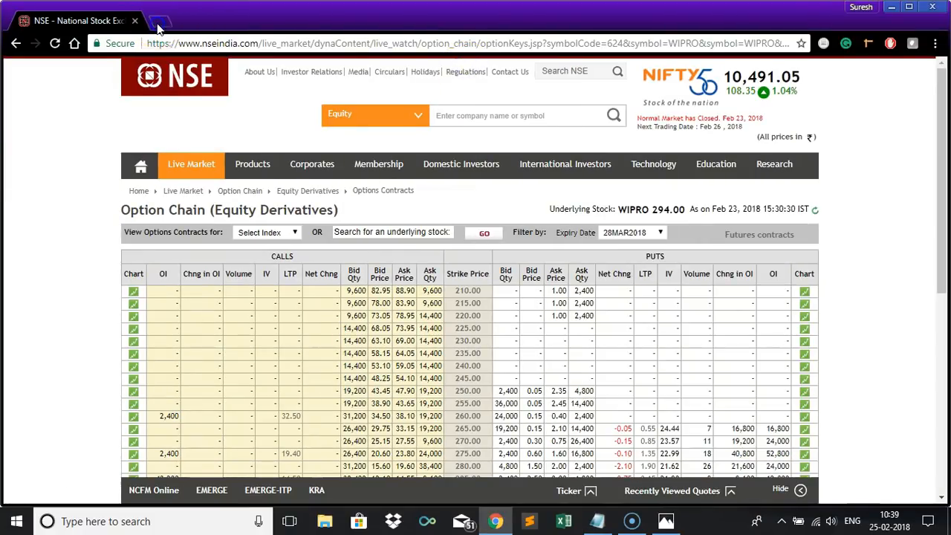
pyautogui.click(159, 26)
pyautogui.hotkey('ctrl', 'v')
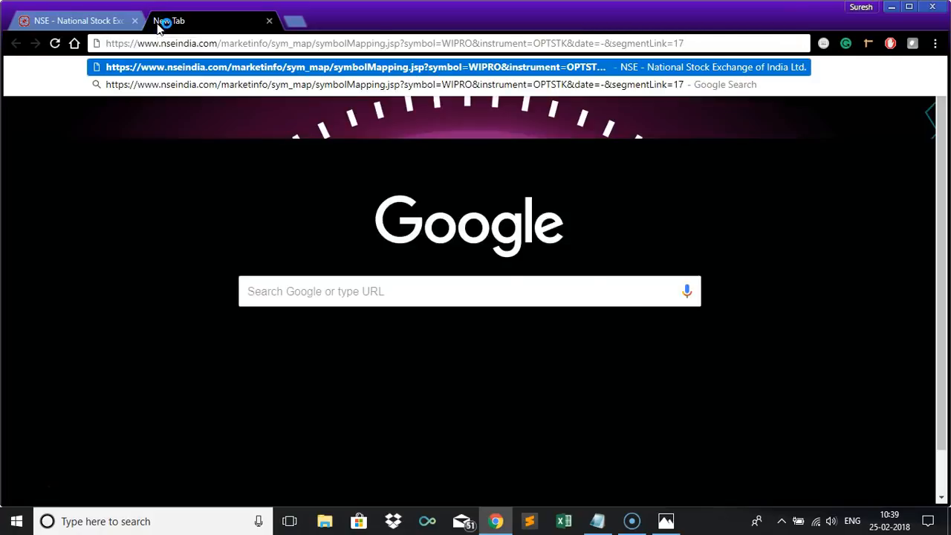
pyautogui.press('Return')
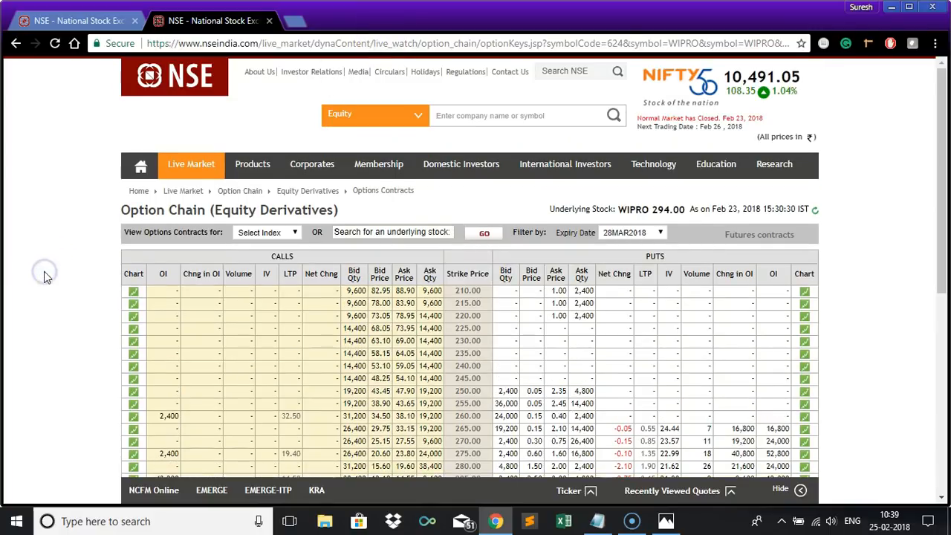
pyautogui.scroll(-1, 44, 276)
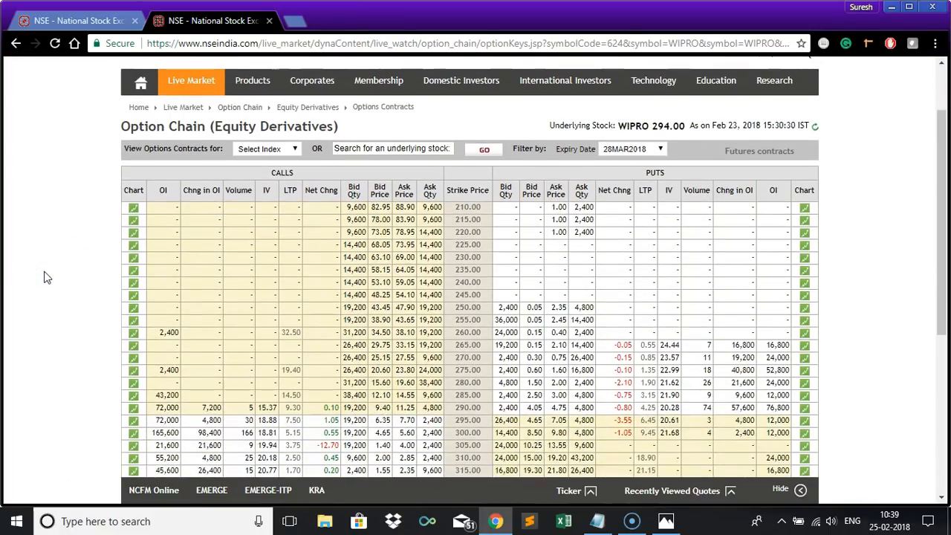
pyautogui.scroll(1, 45, 276)
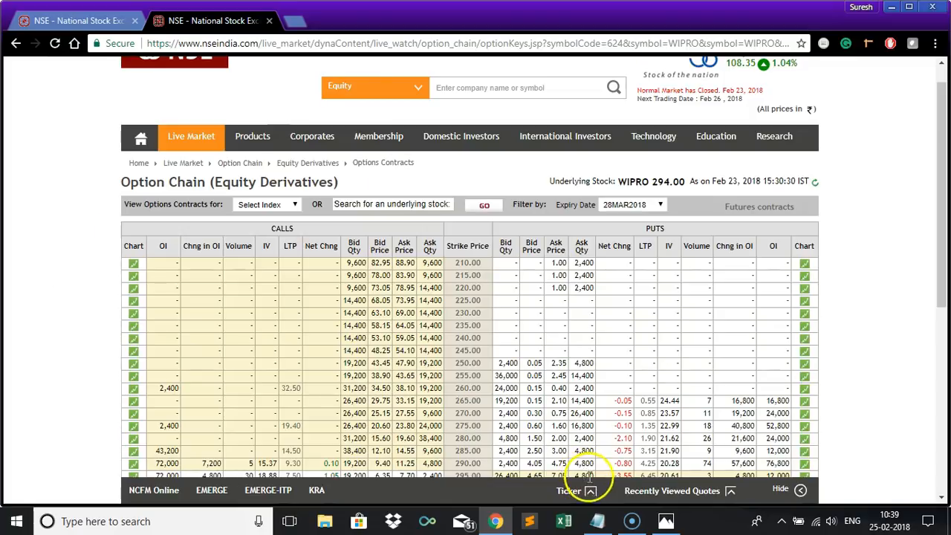
# Delete all the earlier optionKeys URLs in Notepad, keeping only the symbolMapping URL.
pyautogui.click(597, 521)
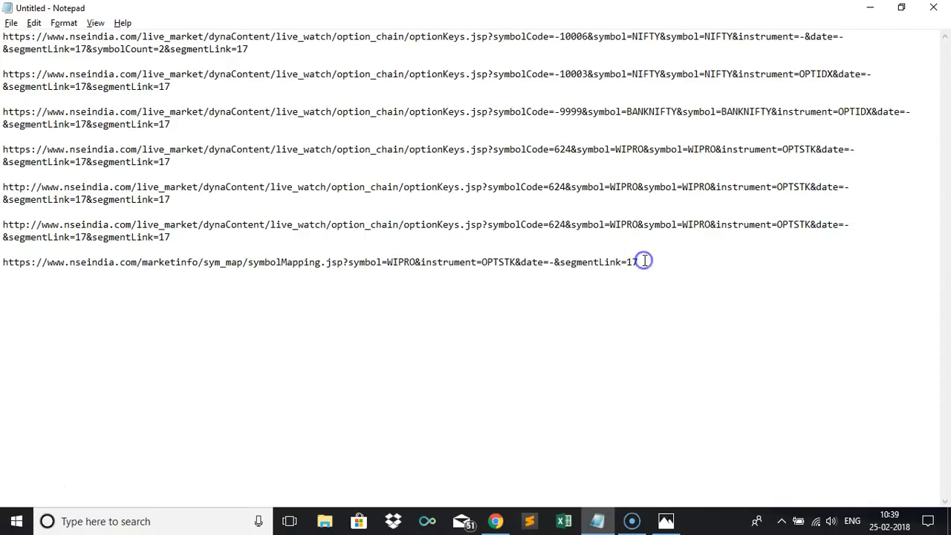
pyautogui.moveTo(178, 236); pyautogui.dragTo(5, 33)
pyautogui.click(4, 36)
pyautogui.moveTo(4, 36); pyautogui.dragTo(181, 237)
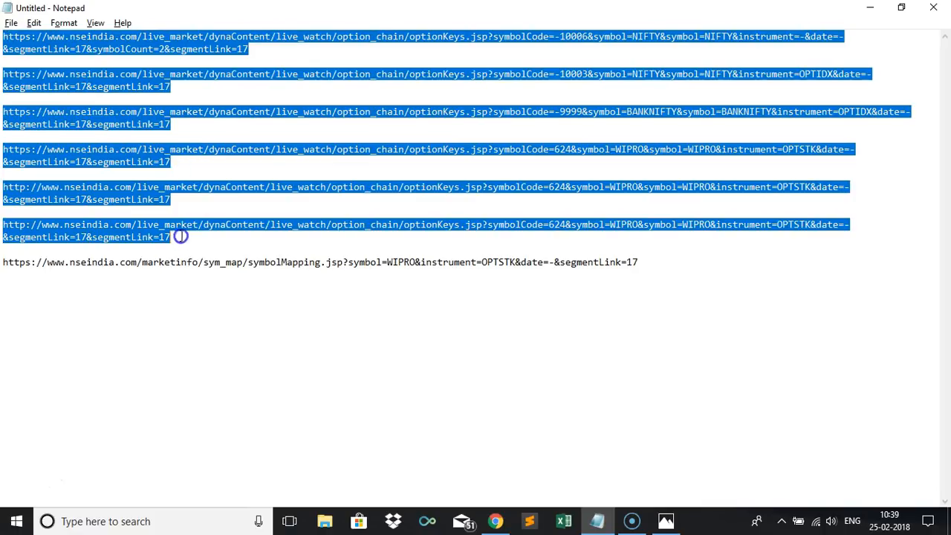
pyautogui.press('Delete')
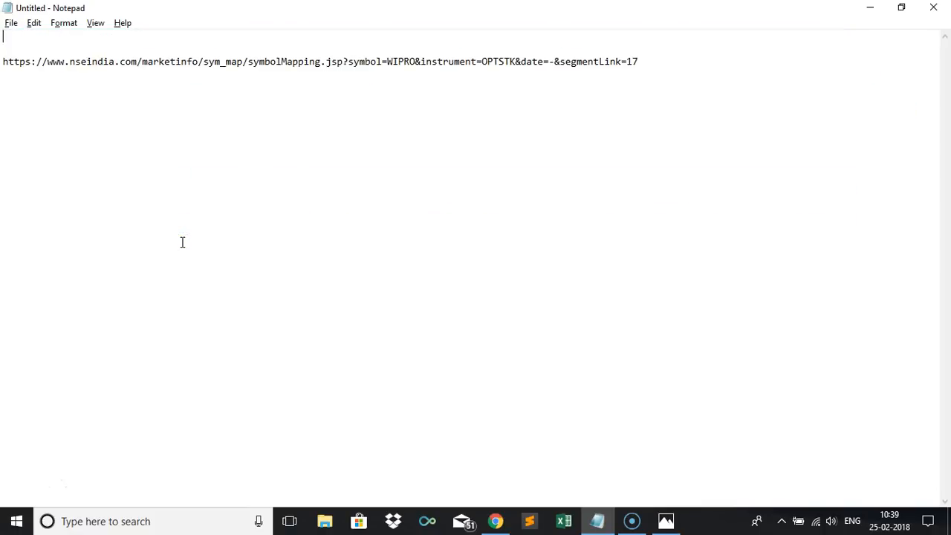
pyautogui.press('Delete')
pyautogui.press('Delete')
# Paste a second copy of the symbolMapping URL on the line below it.
pyautogui.click(640, 36)
pyautogui.click(717, 102)
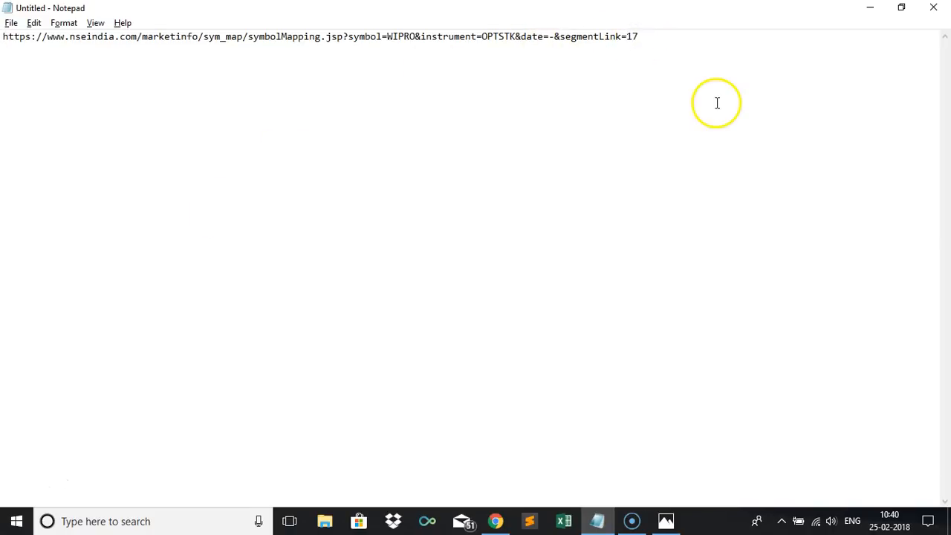
pyautogui.press('Return')
pyautogui.hotkey('ctrl', 'a')
pyautogui.click(3, 49)
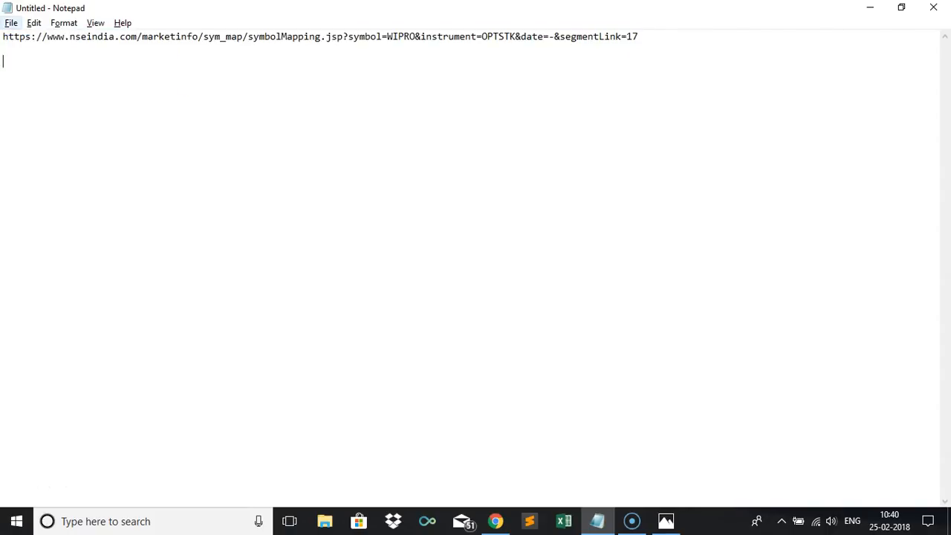
pyautogui.hotkey('ctrl', 'v')
# Change the second URL's symbol to NIFTY and its instrument to OPTIDX.
pyautogui.click(413, 64)
pyautogui.press('BackSpace')
pyautogui.press('BackSpace')
pyautogui.press('BackSpace')
pyautogui.press('BackSpace')
pyautogui.press('BackSpace')
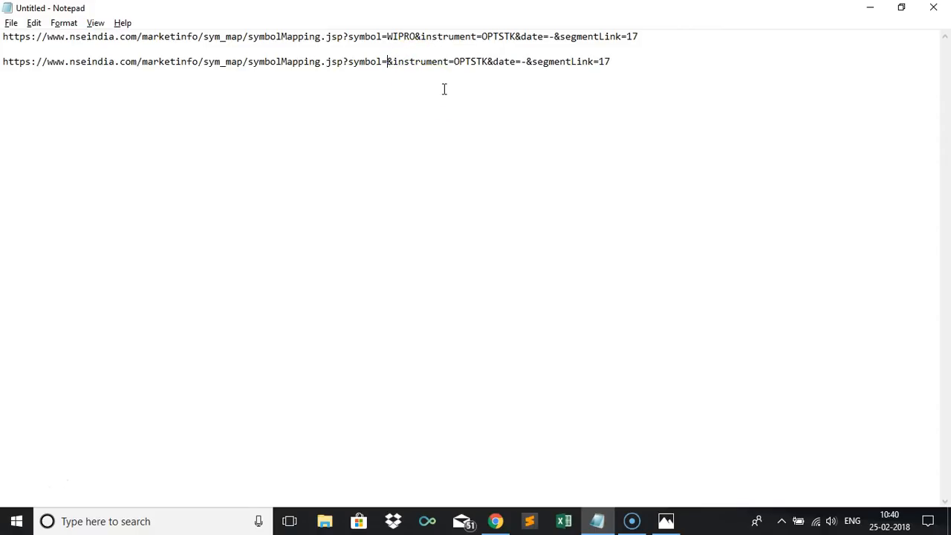
pyautogui.write('NIFTY')
pyautogui.click(444, 78)
pyautogui.click(515, 64)
pyautogui.press('BackSpace')
pyautogui.press('BackSpace')
pyautogui.press('BackSpace')
pyautogui.write('IDX')
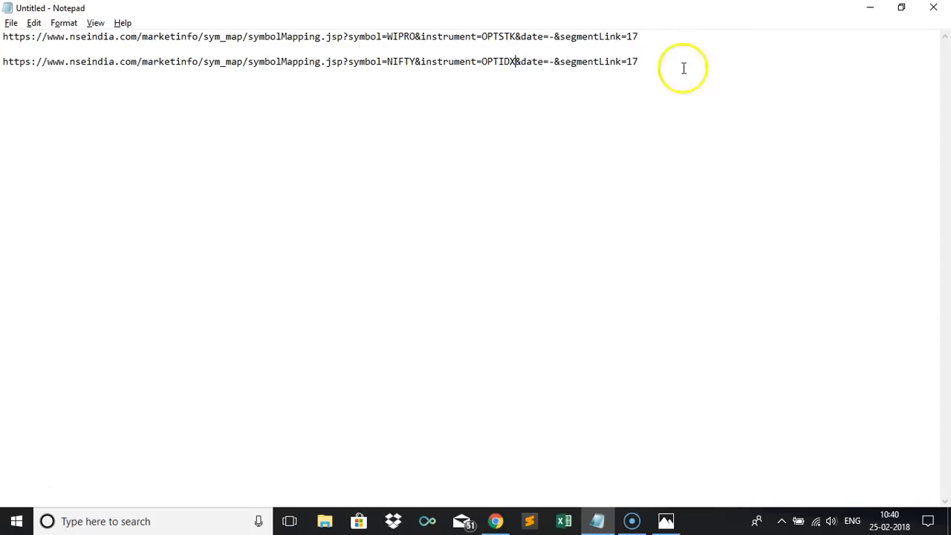
# Open the edited NIFTY OPTIDX symbolMapping URL in the browser tab.
pyautogui.moveTo(638, 62); pyautogui.dragTo(7, 64)
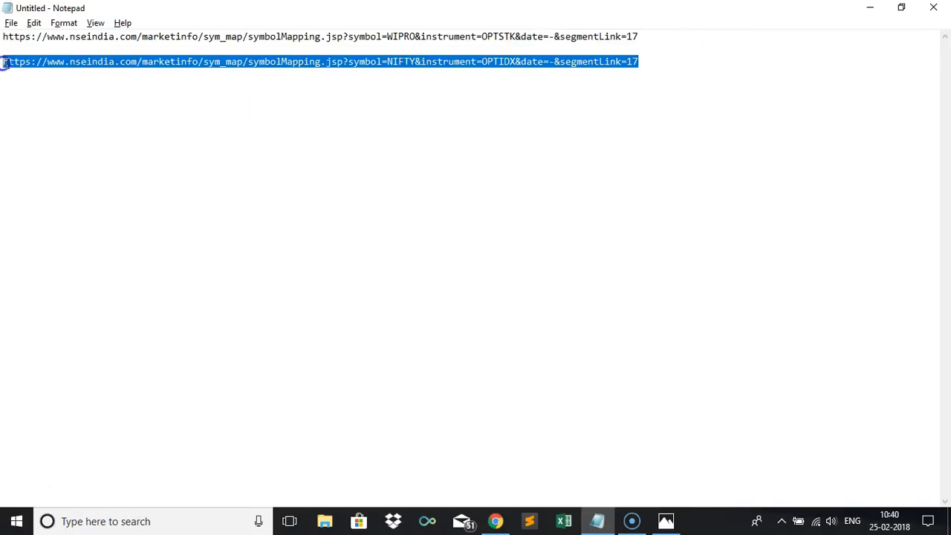
pyautogui.hotkey('alt', 'Tab')
pyautogui.click(174, 44)
pyautogui.write('https://www.nseindia.com/marketinfo/sym_map/symbolMapping.jsp?symbol=NIFTY&instrument=-OPTIDX&date=-&segmentLink=17')
pyautogui.press('Return')
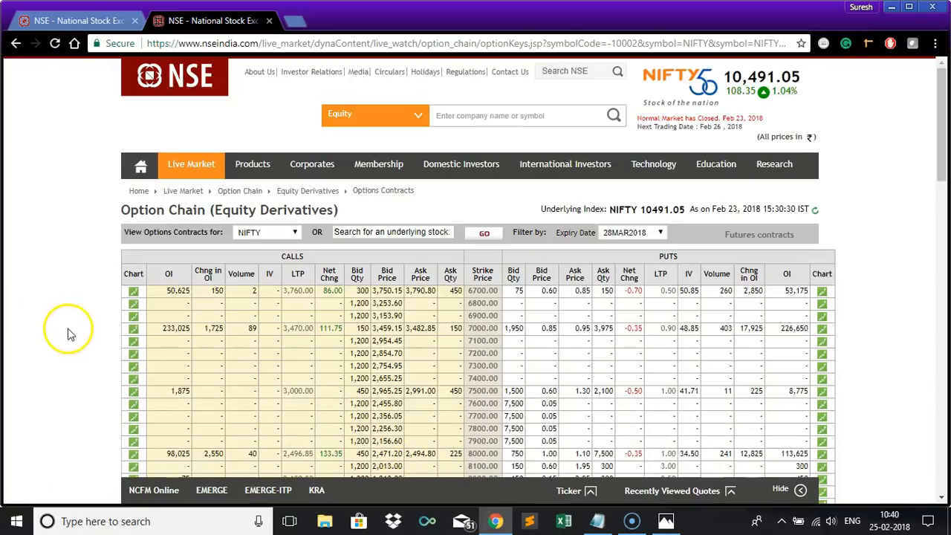
# Switch to Excel and create a blank workbook.
pyautogui.hotkey('alt', 'Tab')
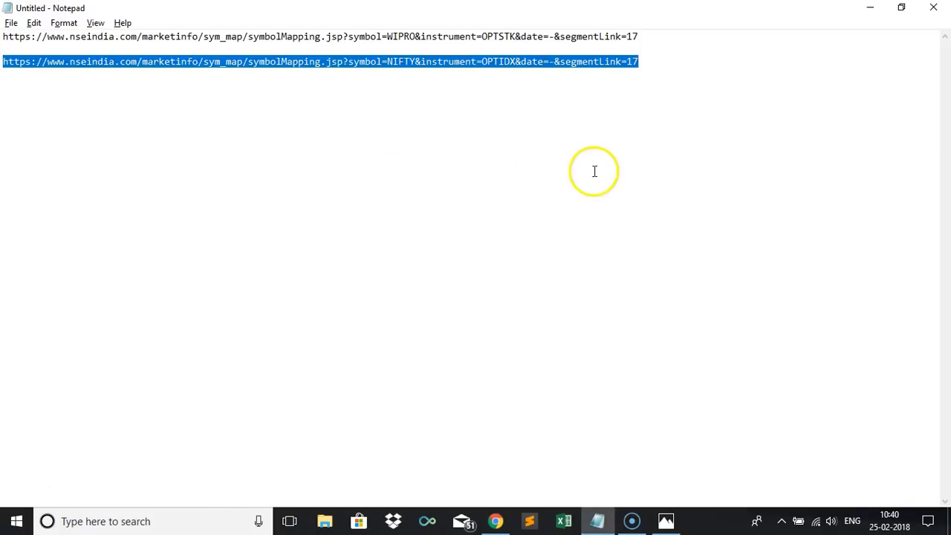
pyautogui.click(667, 40)
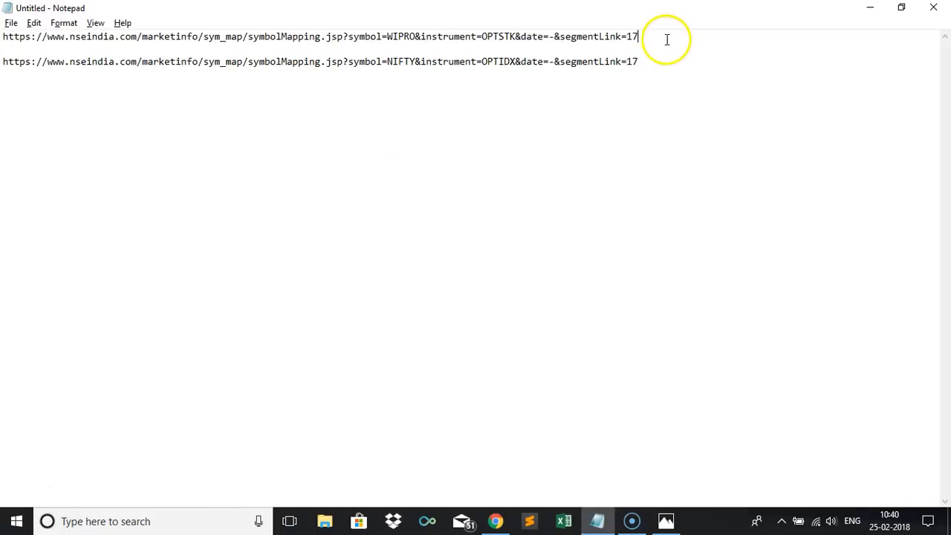
pyautogui.click(639, 63)
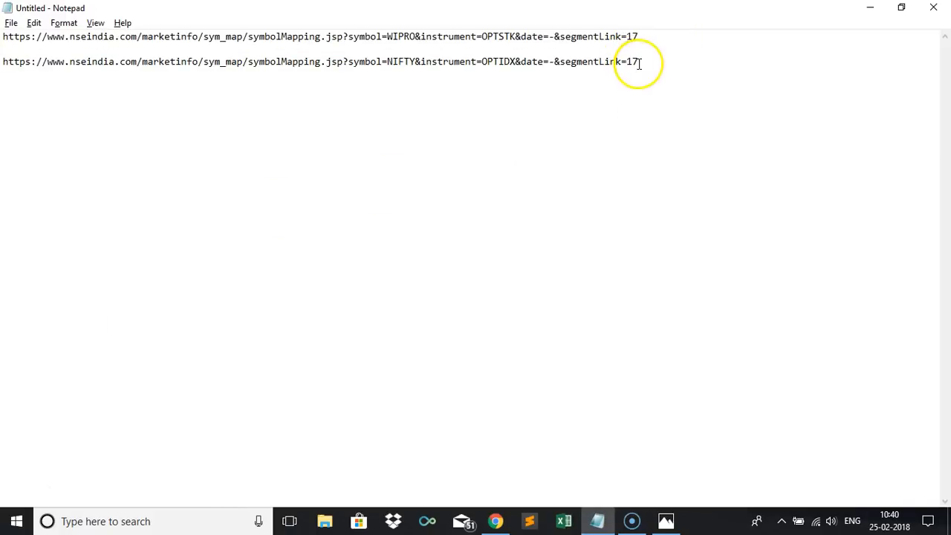
pyautogui.click(563, 522)
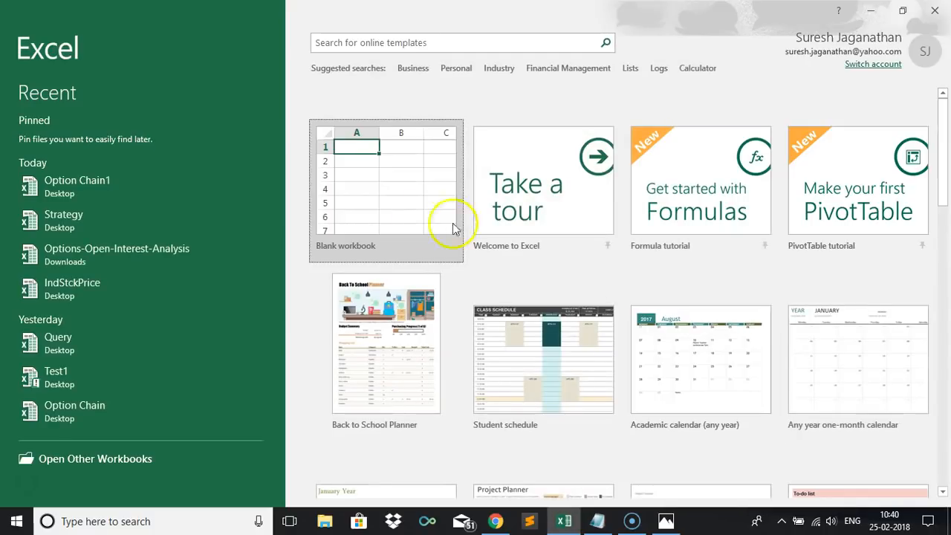
pyautogui.click(388, 208)
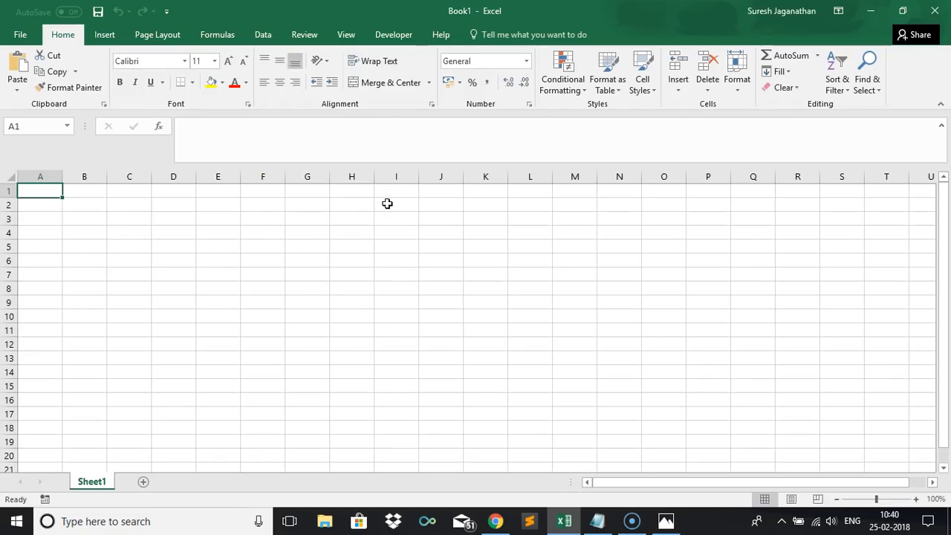
pyautogui.click(261, 35)
pyautogui.click(65, 72)
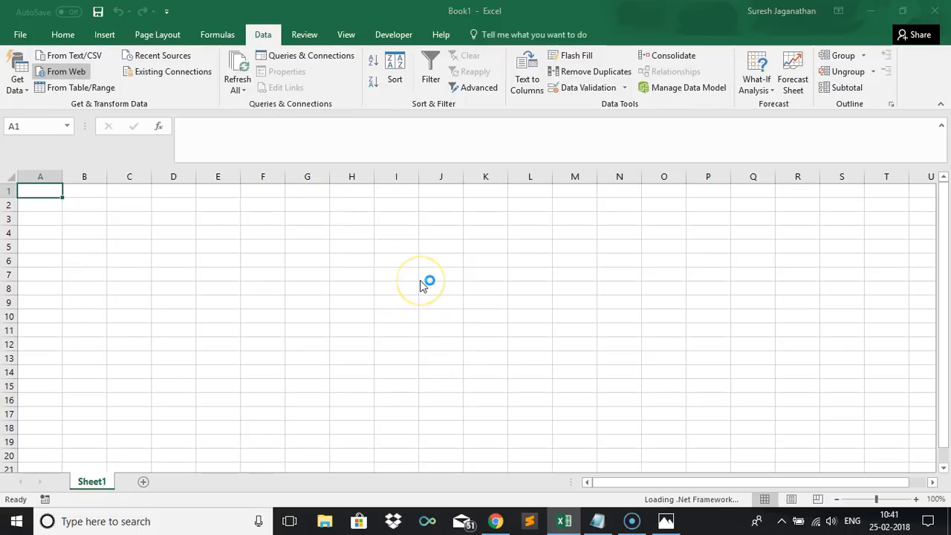
pyautogui.click(65, 73)
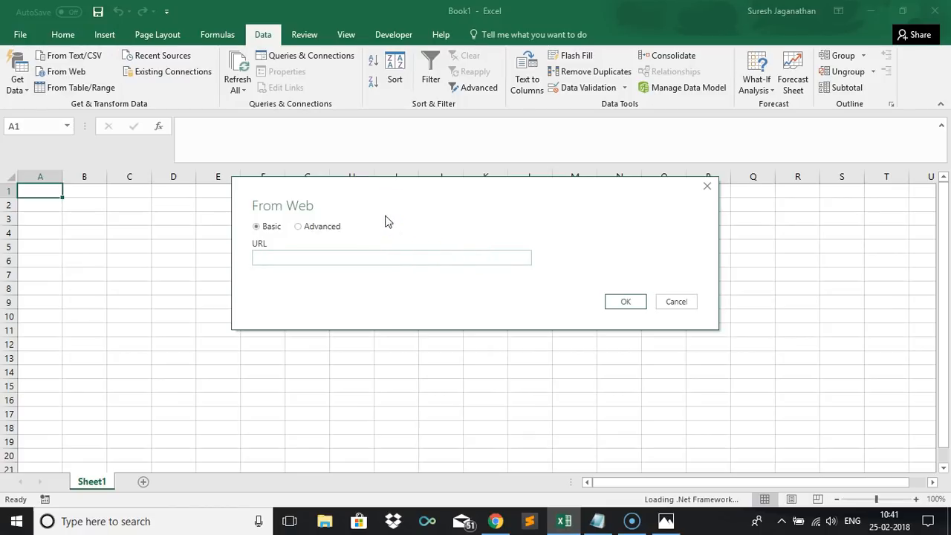
pyautogui.click(675, 301)
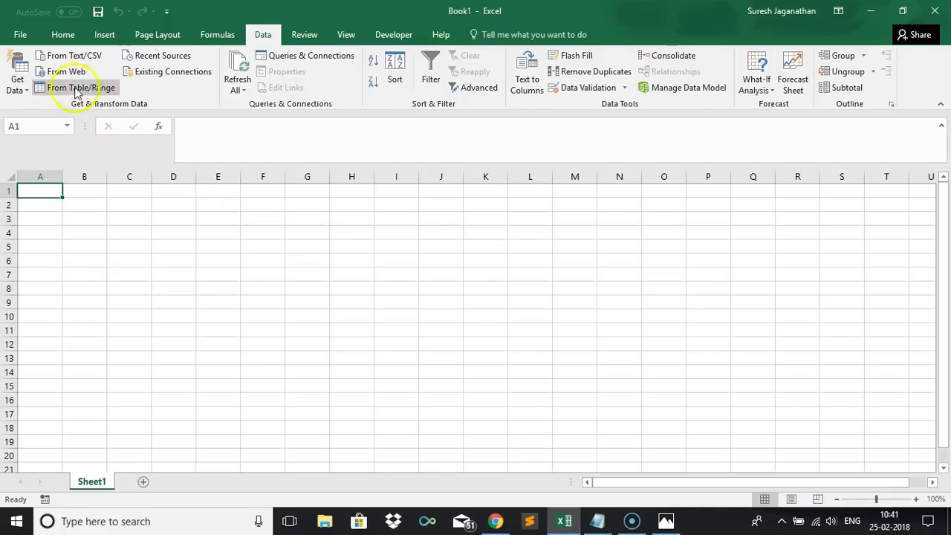
pyautogui.click(18, 74)
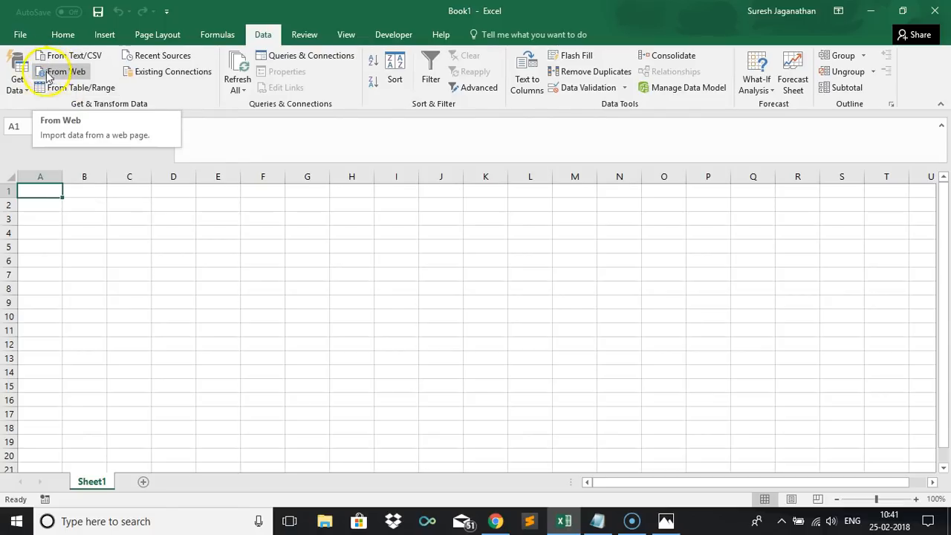
pyautogui.click(27, 93)
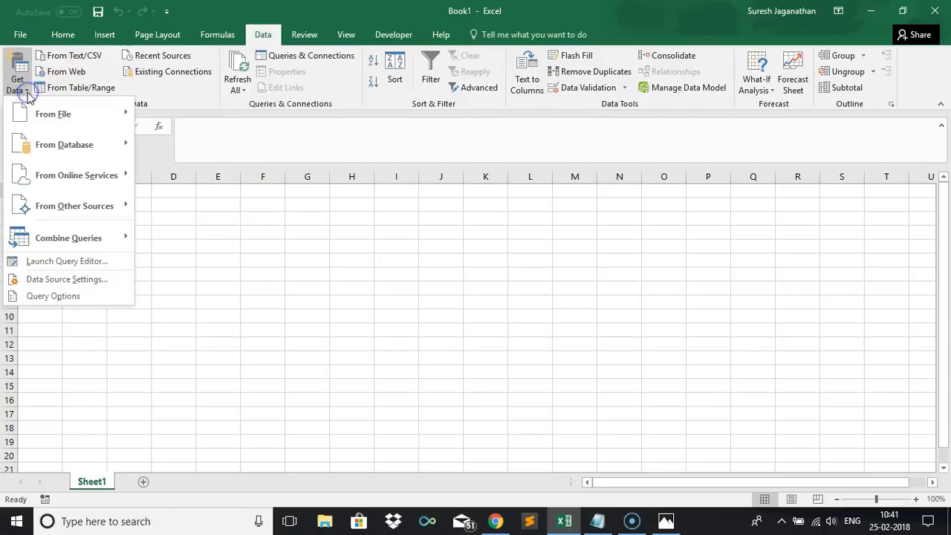
pyautogui.click(310, 407)
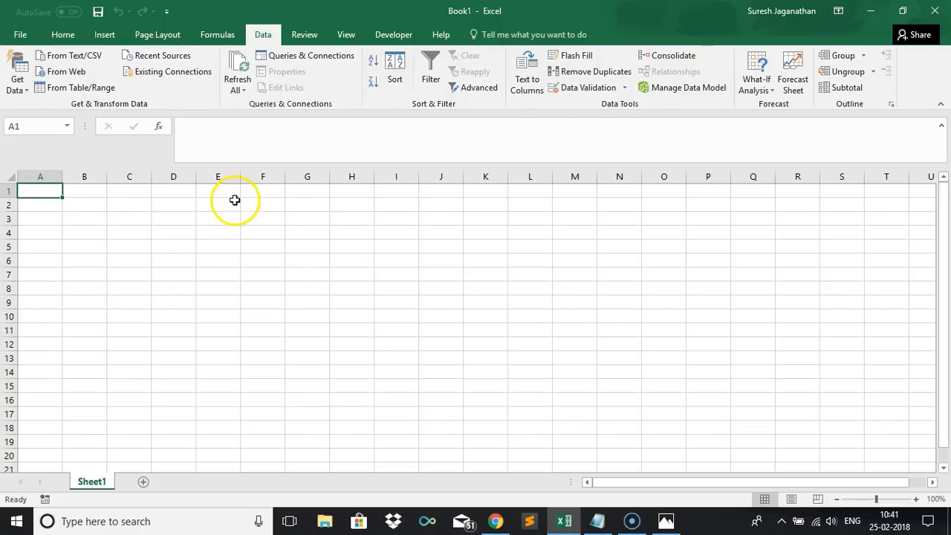
# Import from web using the NIFTY OPTIDX symbolMapping URL and open Table 0 in the Query Editor.
pyautogui.click(73, 77)
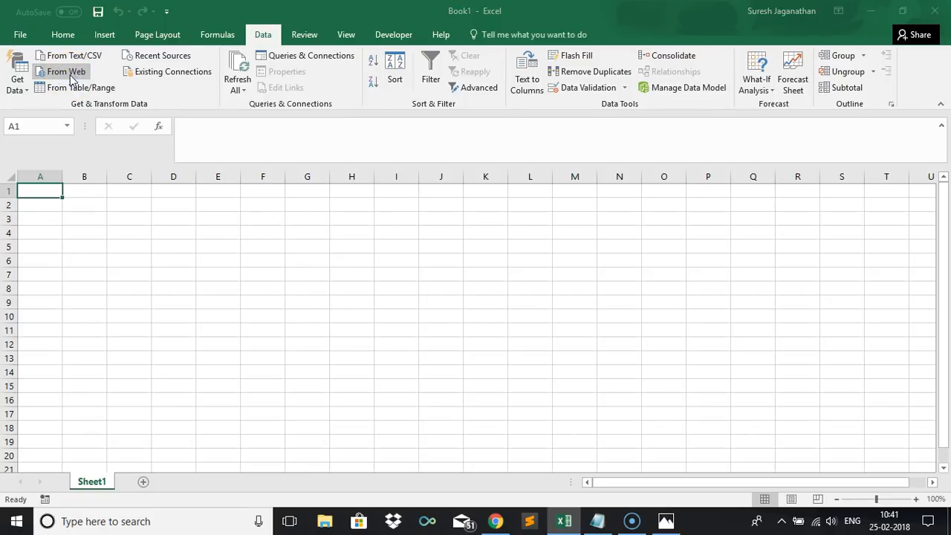
pyautogui.hotkey('ctrl', 'v')
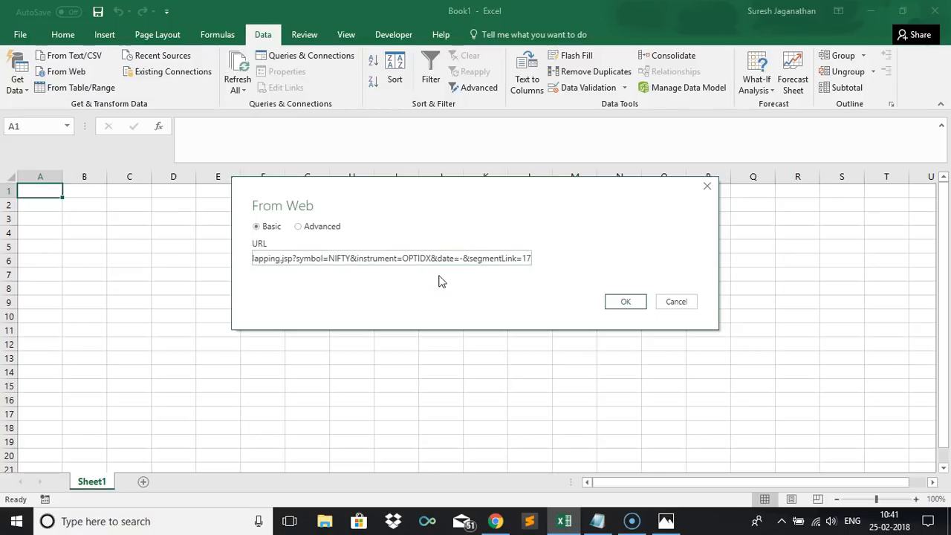
pyautogui.click(633, 309)
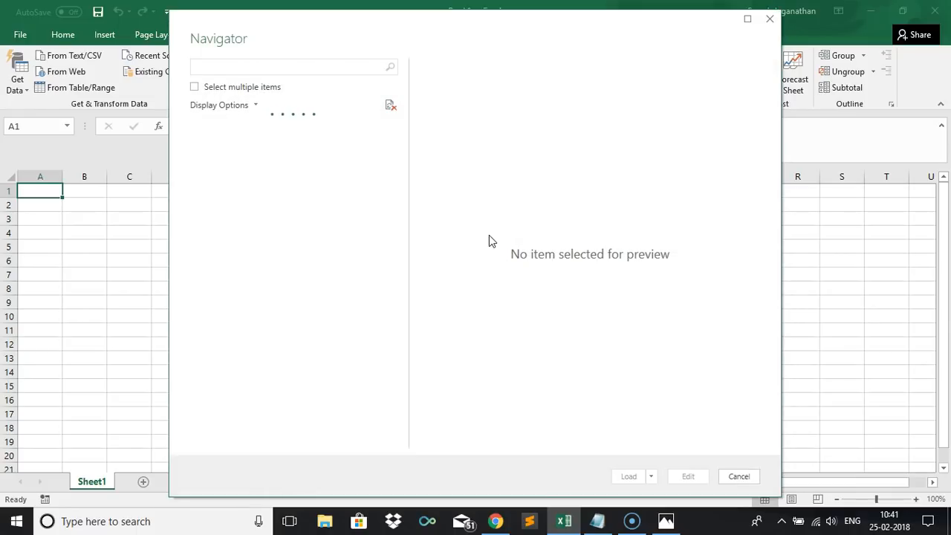
pyautogui.click(233, 162)
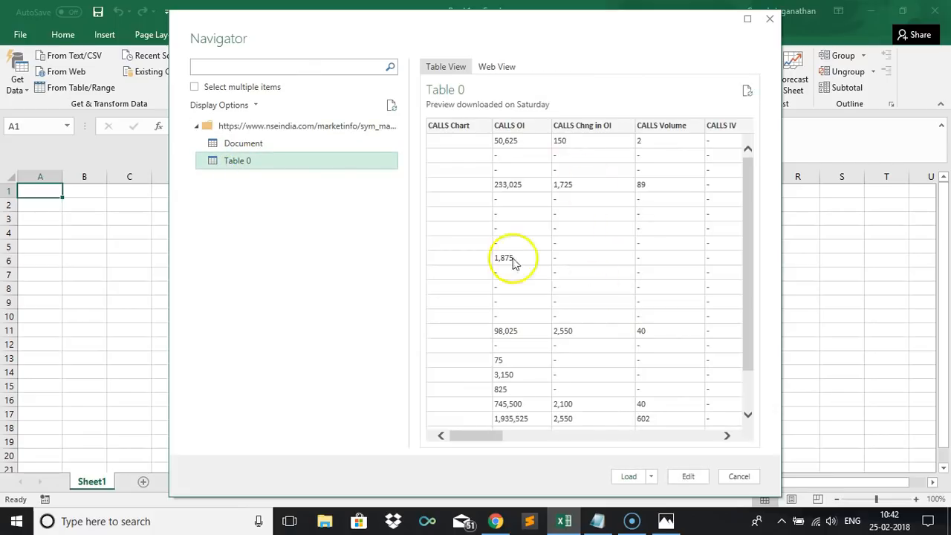
pyautogui.click(675, 480)
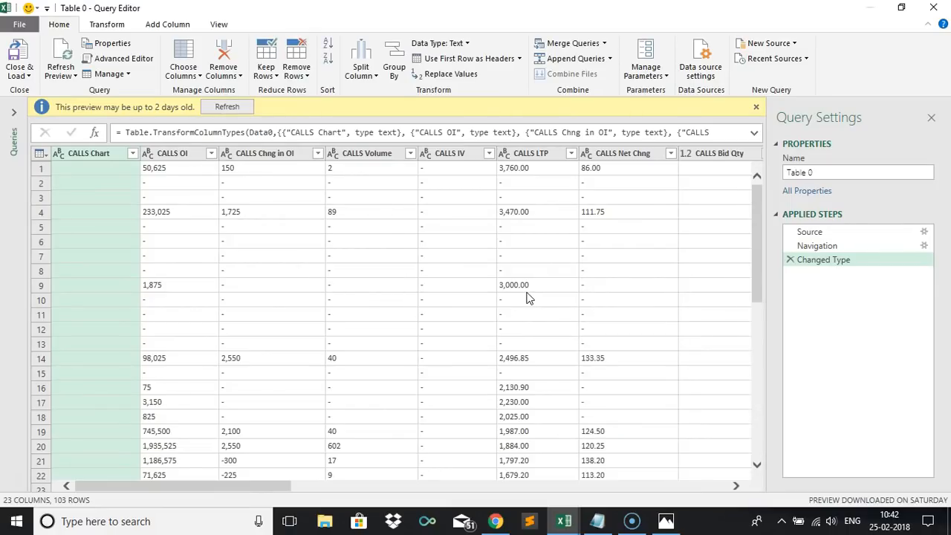
# Rename the query to OIData.
pyautogui.click(248, 111)
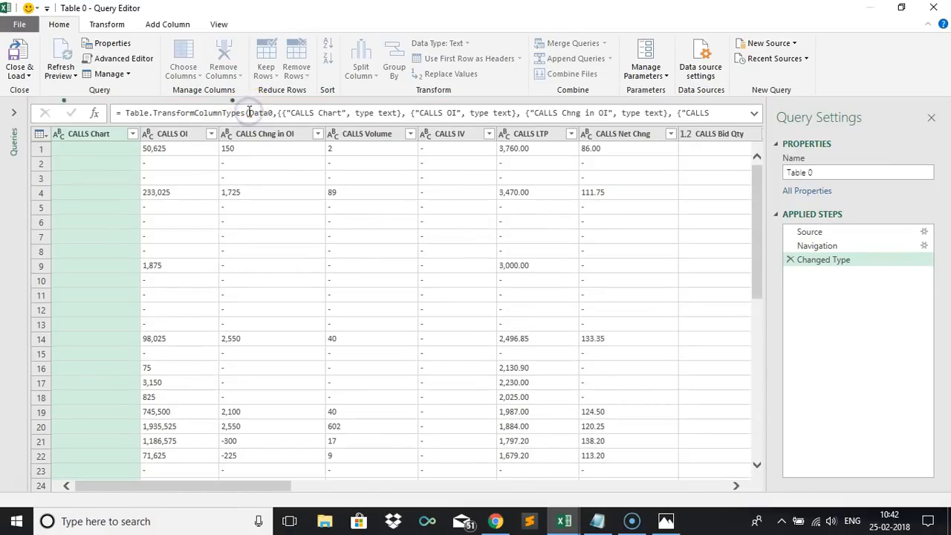
pyautogui.click(13, 112)
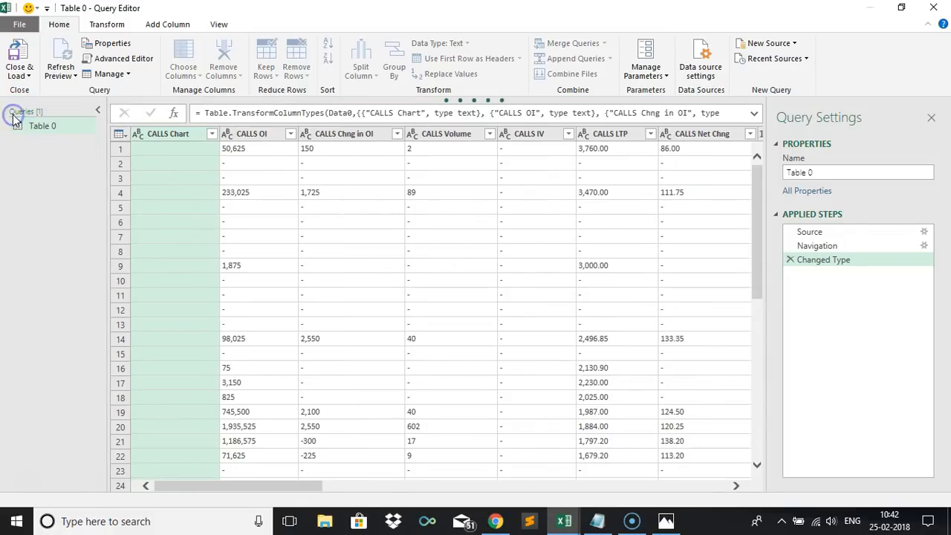
pyautogui.click(37, 126)
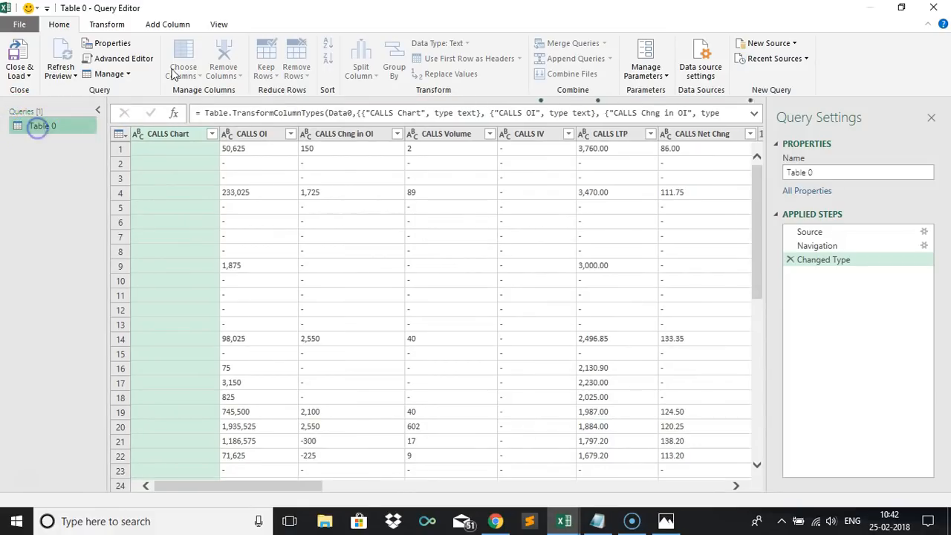
pyautogui.click(822, 171)
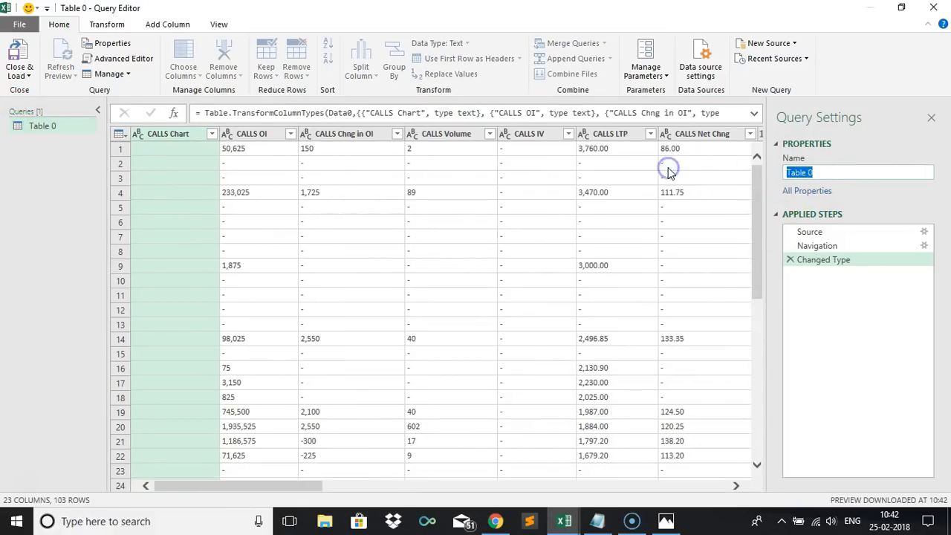
pyautogui.press('Return')
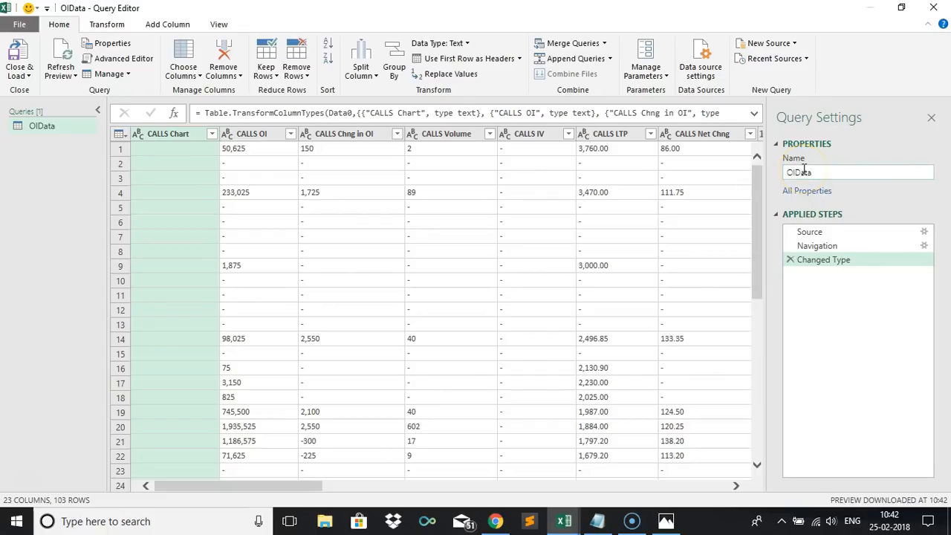
# Remove the CALLS Chart column from the query.
pyautogui.click(99, 112)
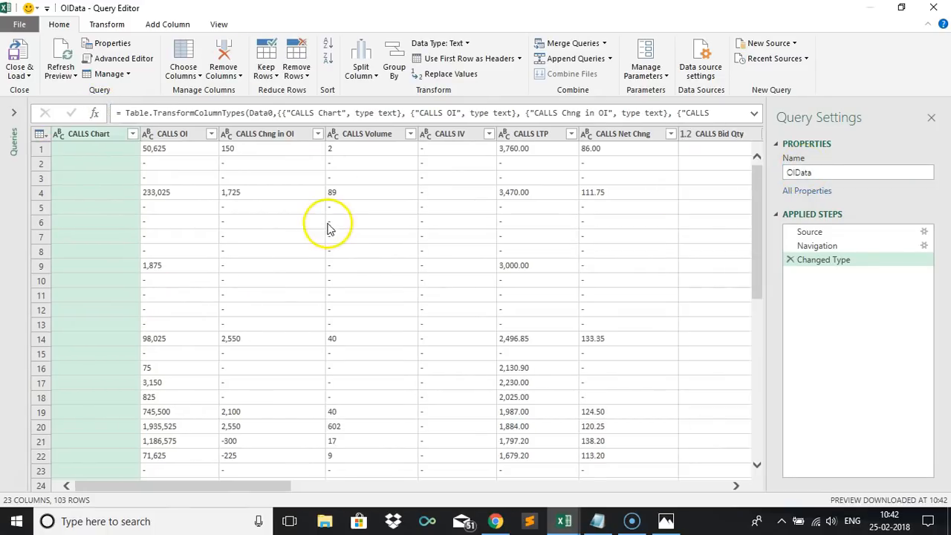
pyautogui.moveTo(250, 486); pyautogui.dragTo(87, 500)
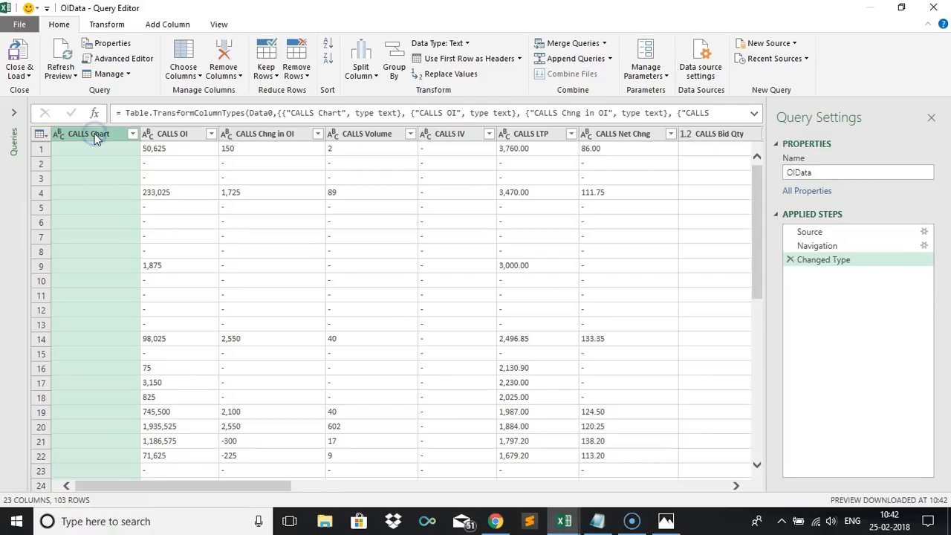
pyautogui.click(223, 51)
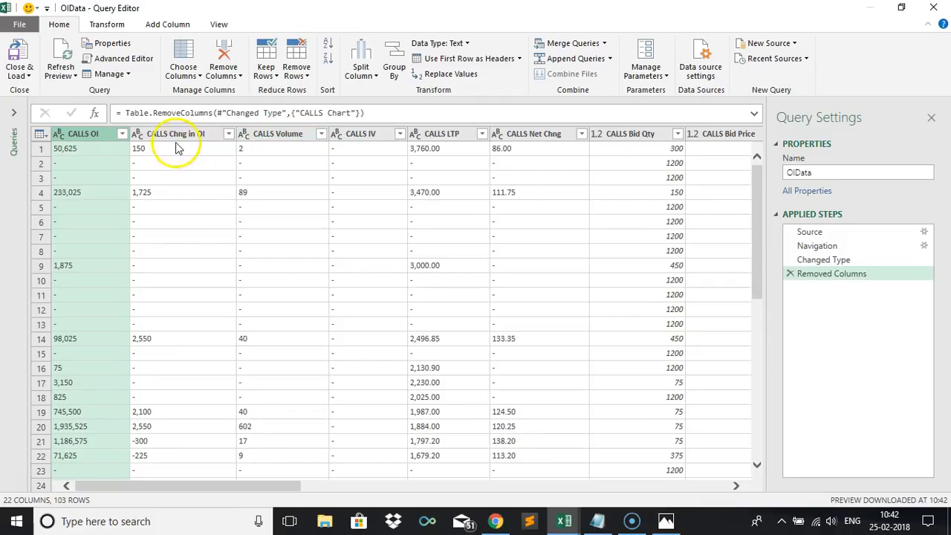
# Remove the CALLS IV and CALLS Volume columns.
pyautogui.click(276, 136)
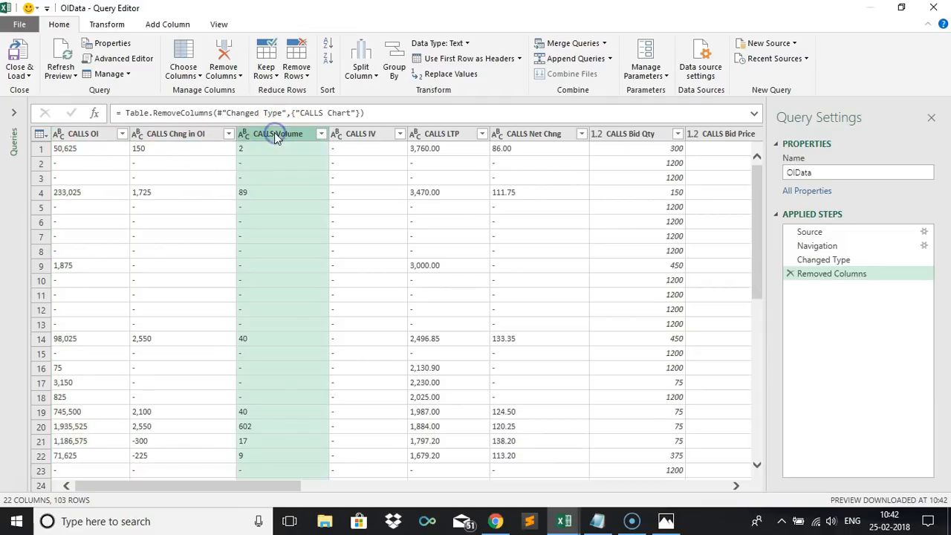
pyautogui.click(361, 137)
pyautogui.click(226, 52)
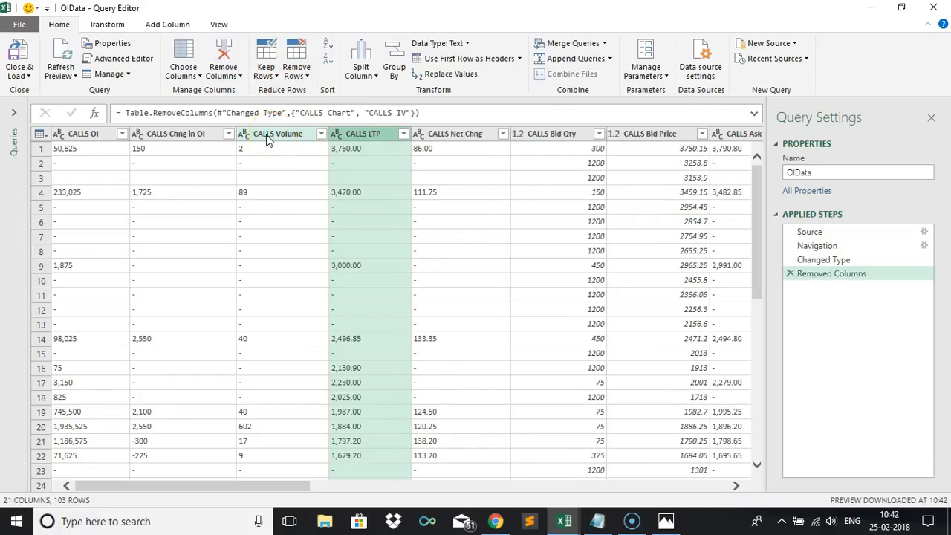
pyautogui.click(269, 142)
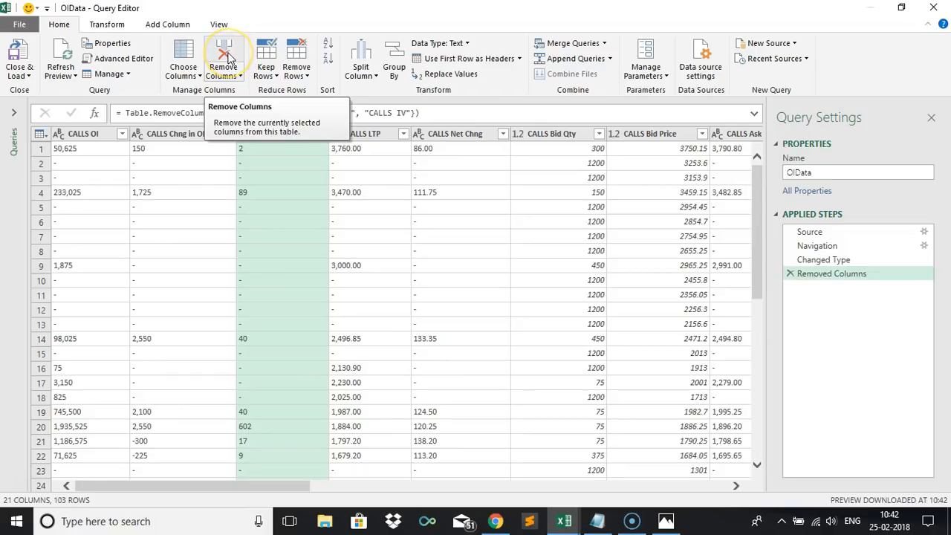
pyautogui.click(226, 53)
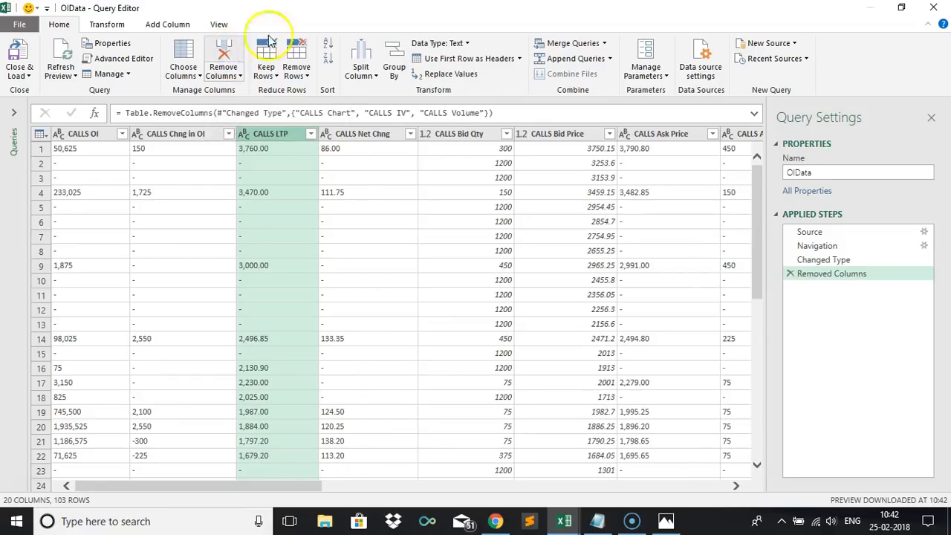
# Remove the CALLS Bid Qty, CALLS Bid Price, CALLS Ask Price and CALLS Ask Qty columns.
pyautogui.click(371, 141)
pyautogui.click(462, 140)
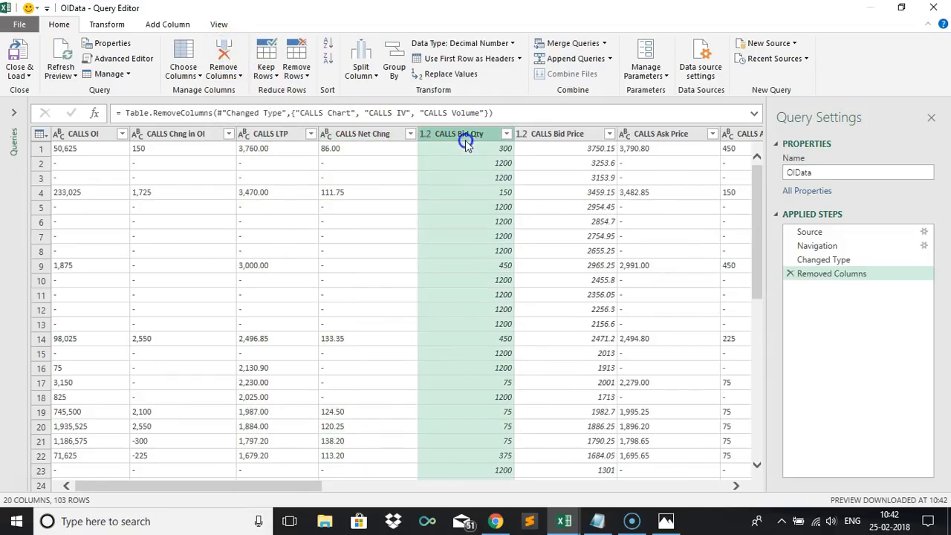
pyautogui.hotkey('shift', 'Right')
pyautogui.hotkey('shift', 'Right')
pyautogui.hotkey('shift', 'Right')
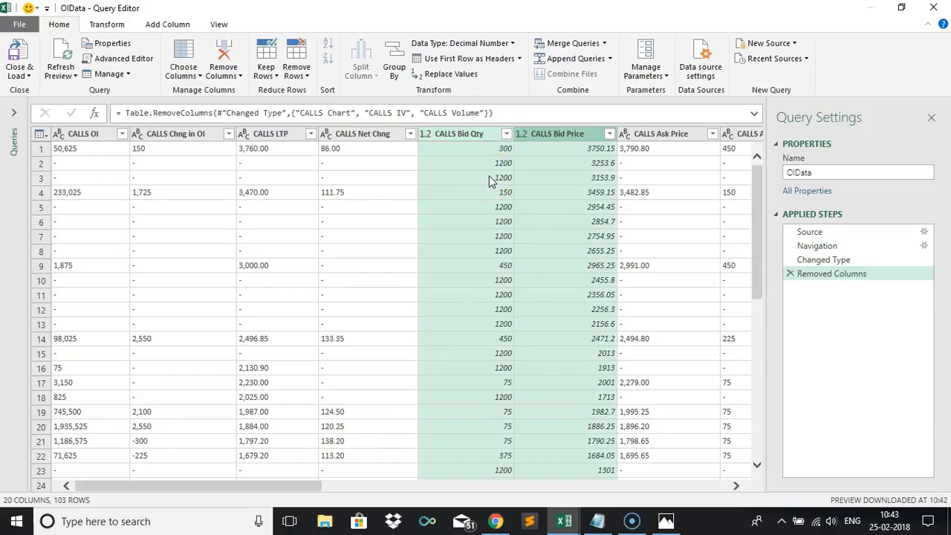
pyautogui.hotkey('shift', 'Right')
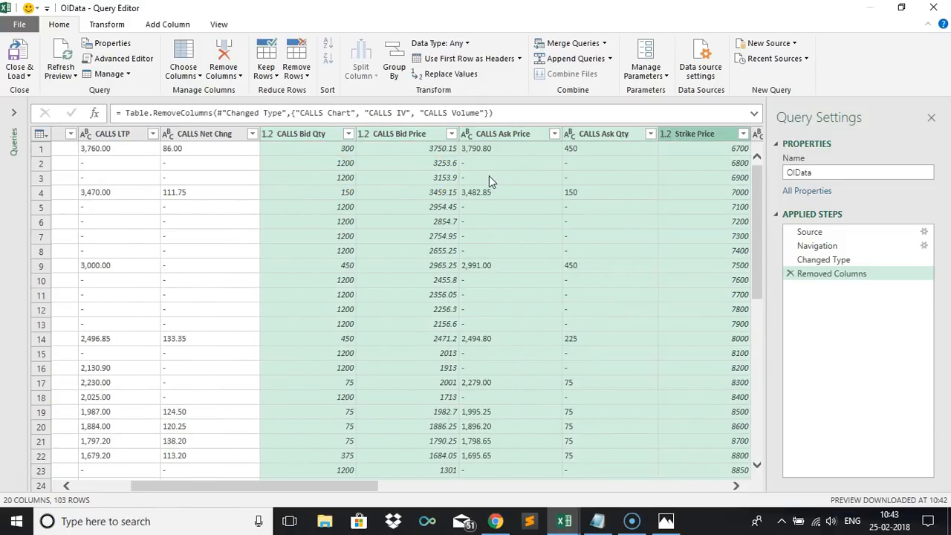
pyautogui.hotkey('shift', 'Left')
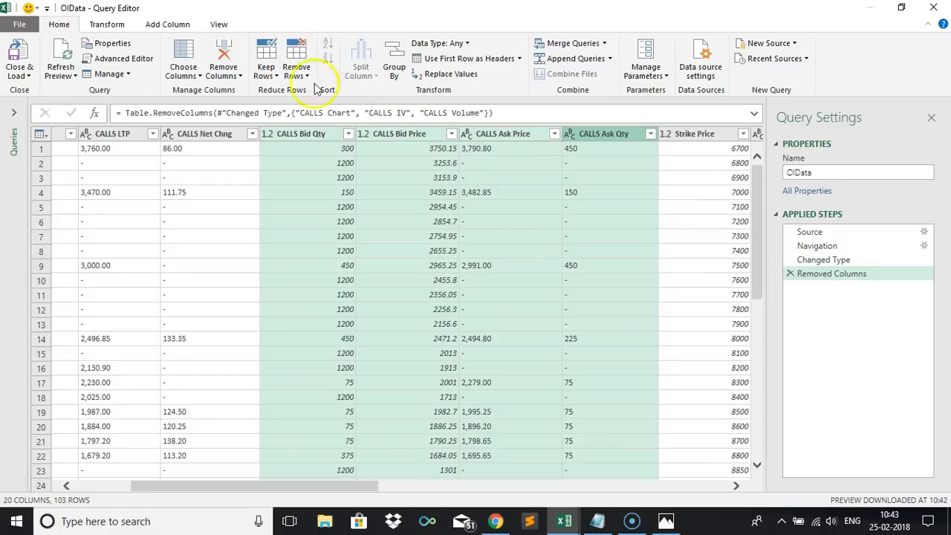
pyautogui.click(223, 56)
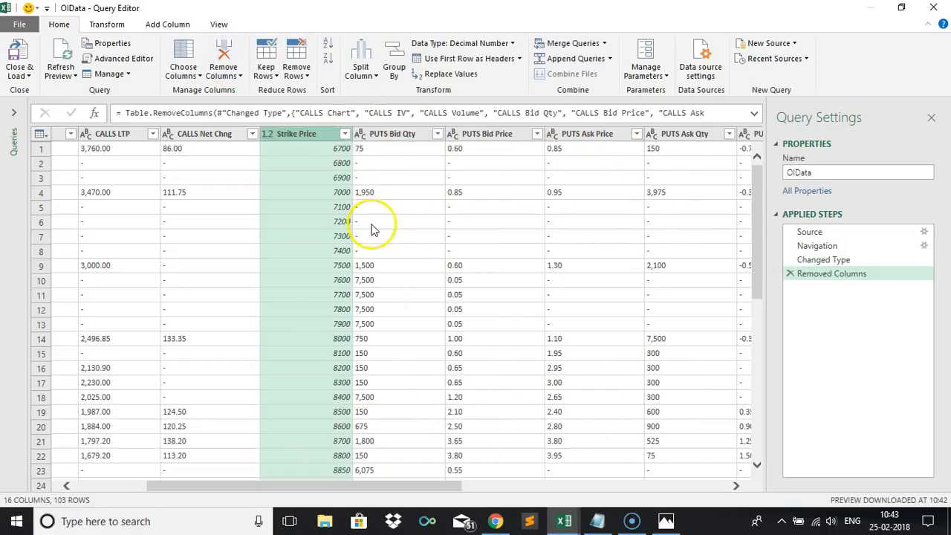
# Remove the PUTS Bid Qty, PUTS Bid Price, PUTS Ask Price and PUTS Ask Qty columns.
pyautogui.click(397, 136)
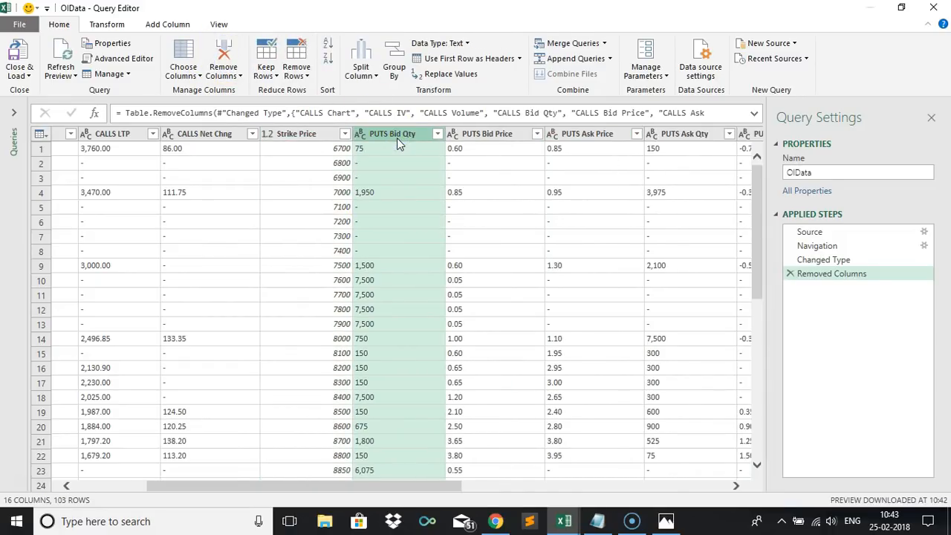
pyautogui.hotkey('shift', 'Right')
pyautogui.hotkey('shift', 'Right')
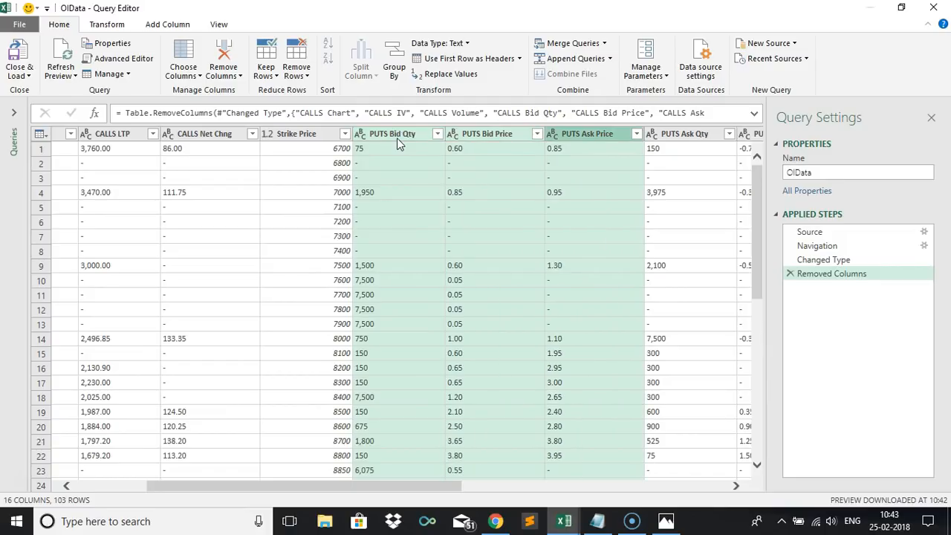
pyautogui.hotkey('shift', 'Right')
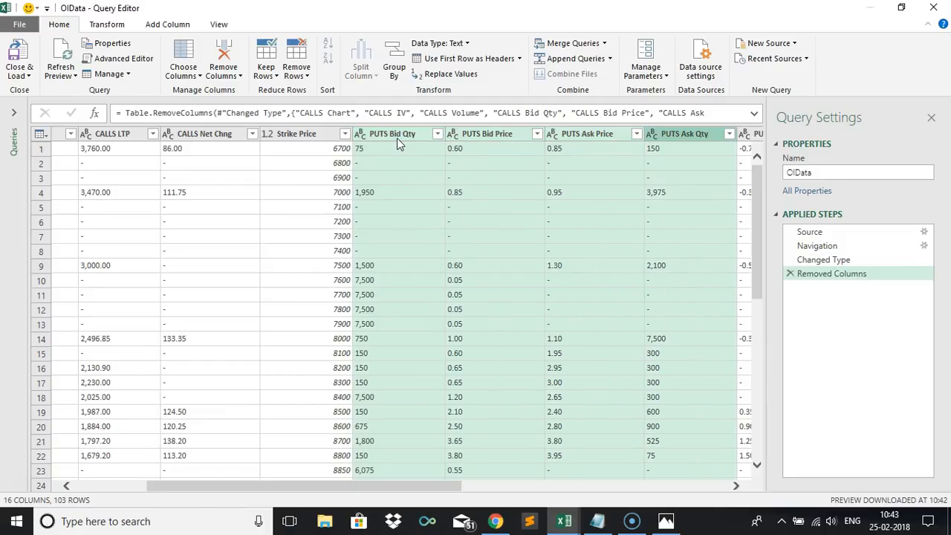
pyautogui.click(225, 58)
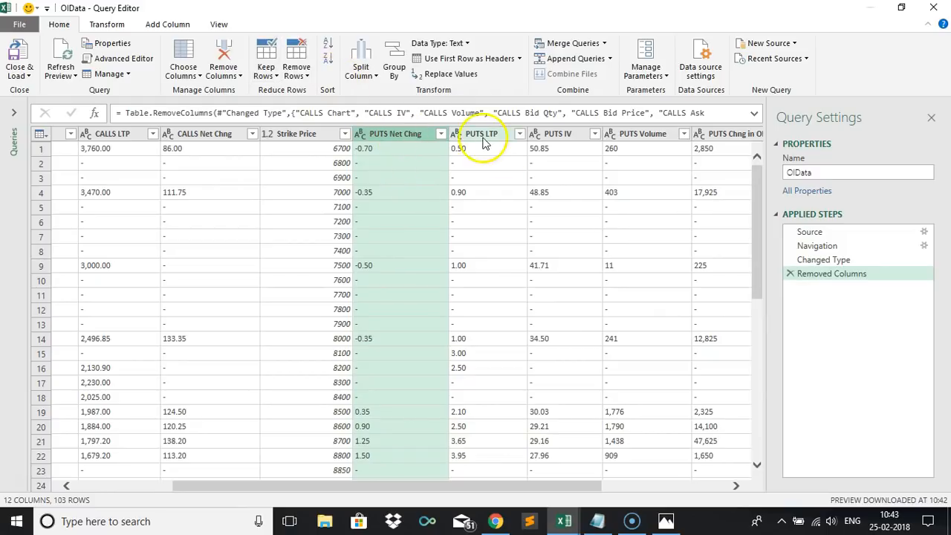
# Remove the PUTS IV and PUTS Volume columns from the query.
pyautogui.click(556, 133)
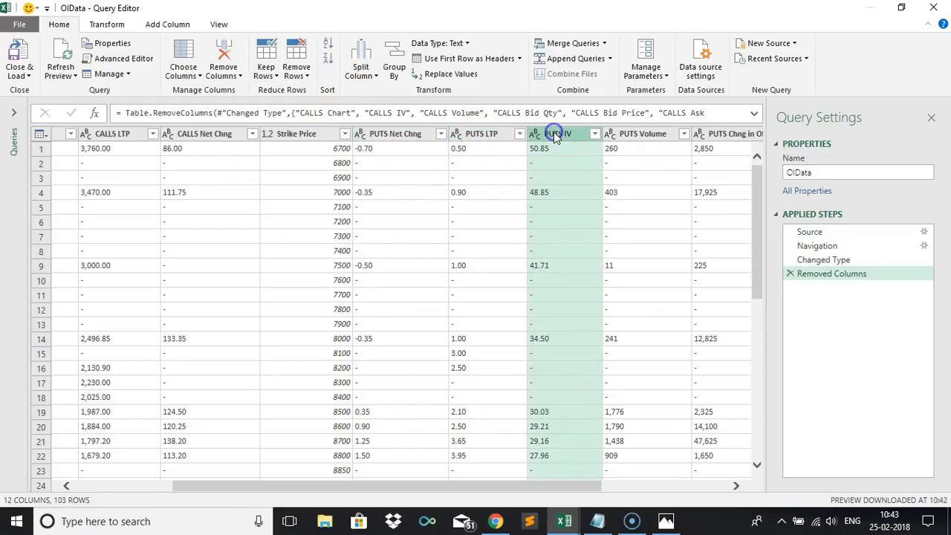
pyautogui.click(226, 55)
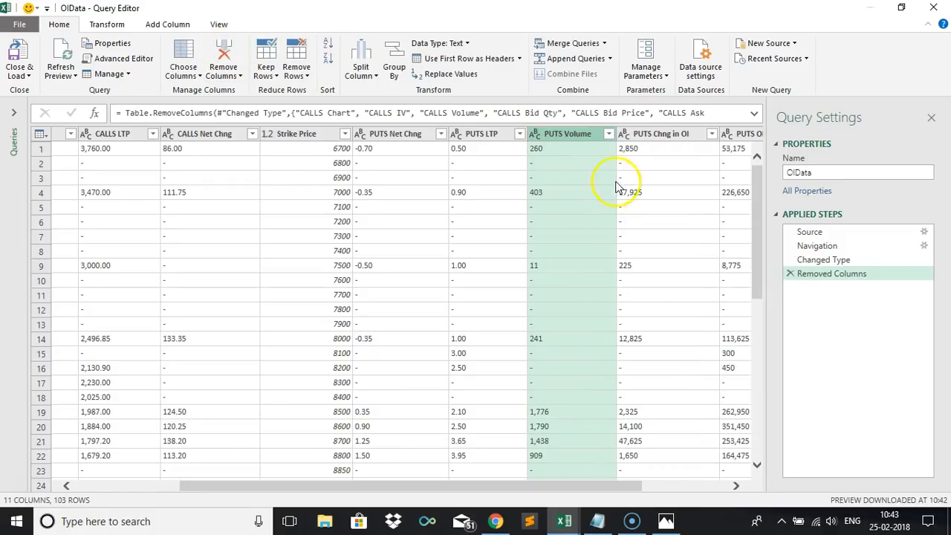
pyautogui.click(224, 57)
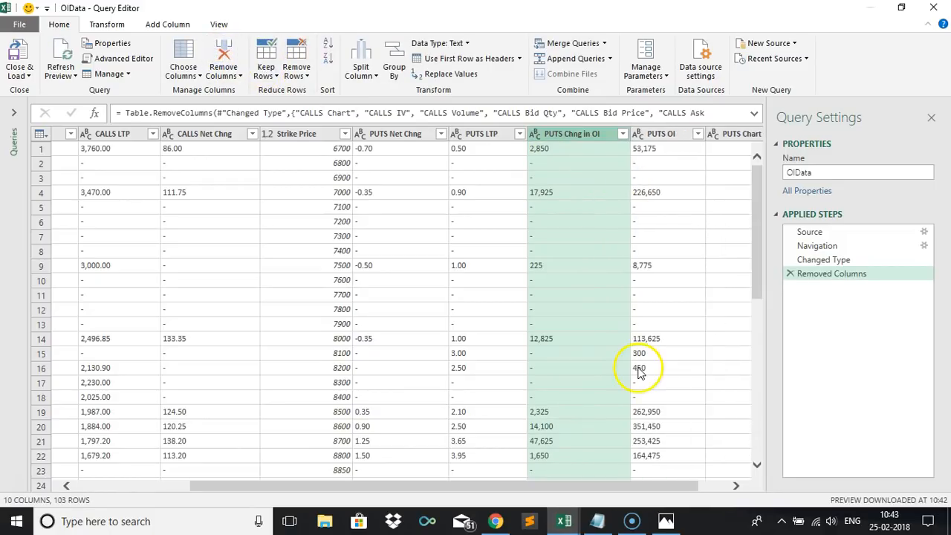
# Remove the PUTS Chart column from the query.
pyautogui.moveTo(627, 487); pyautogui.dragTo(702, 486)
pyautogui.click(711, 134)
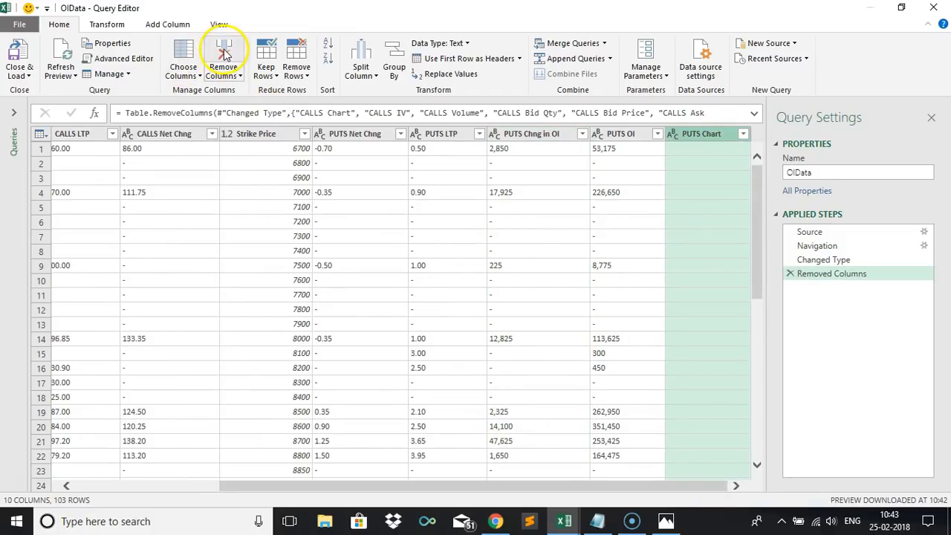
pyautogui.click(224, 52)
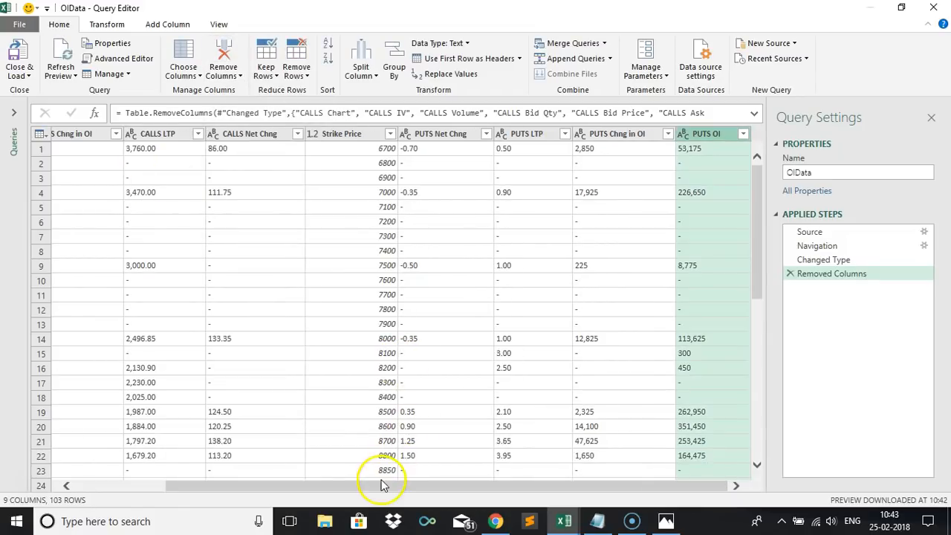
# Review the applied steps and the cell values in the remaining columns.
pyautogui.moveTo(379, 484); pyautogui.dragTo(155, 483)
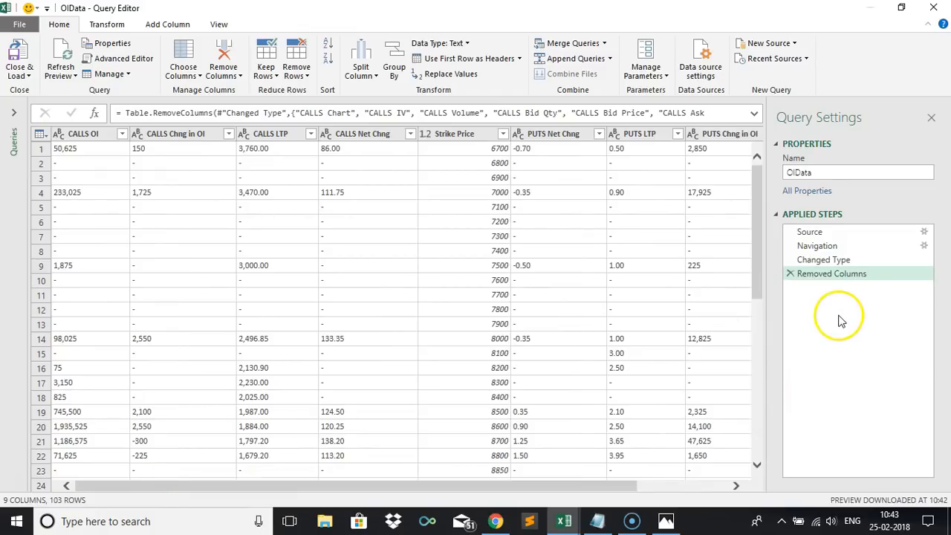
pyautogui.click(811, 261)
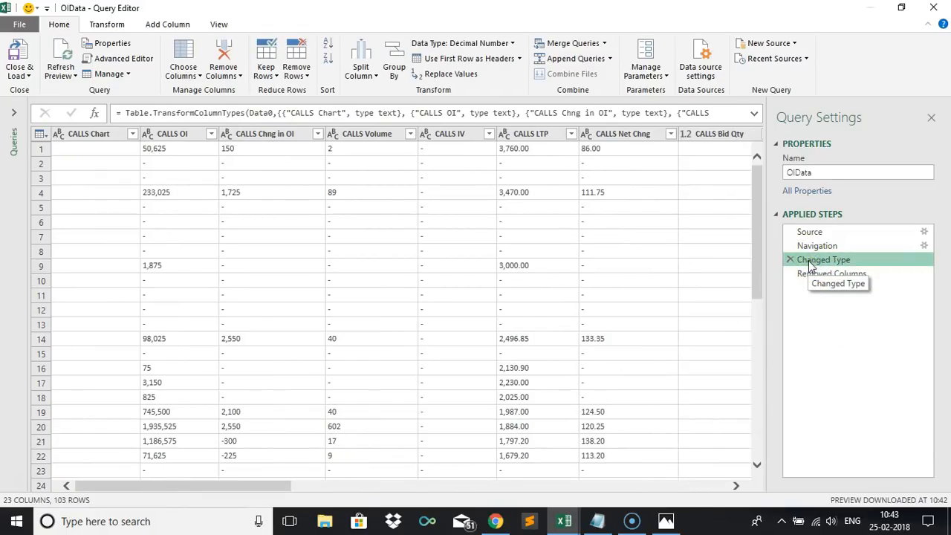
pyautogui.click(810, 274)
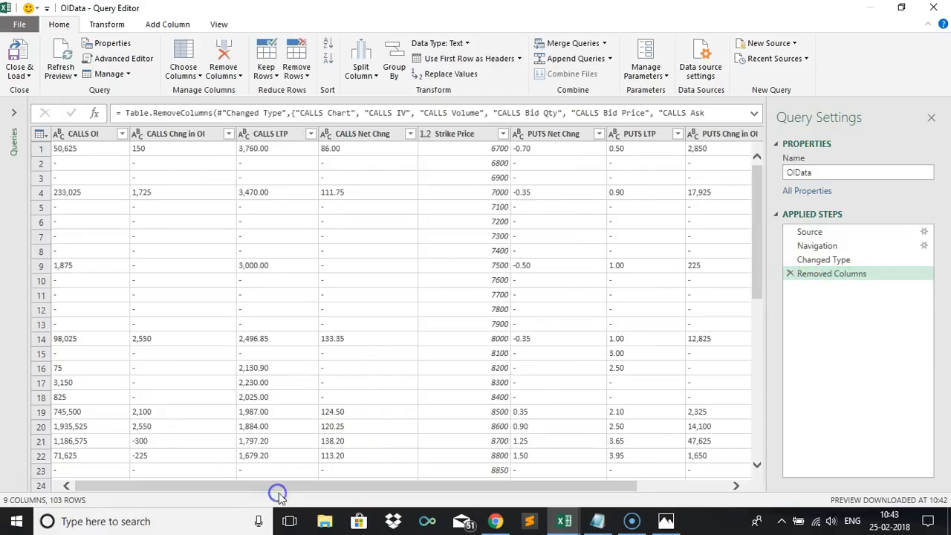
pyautogui.click(349, 208)
pyautogui.click(353, 236)
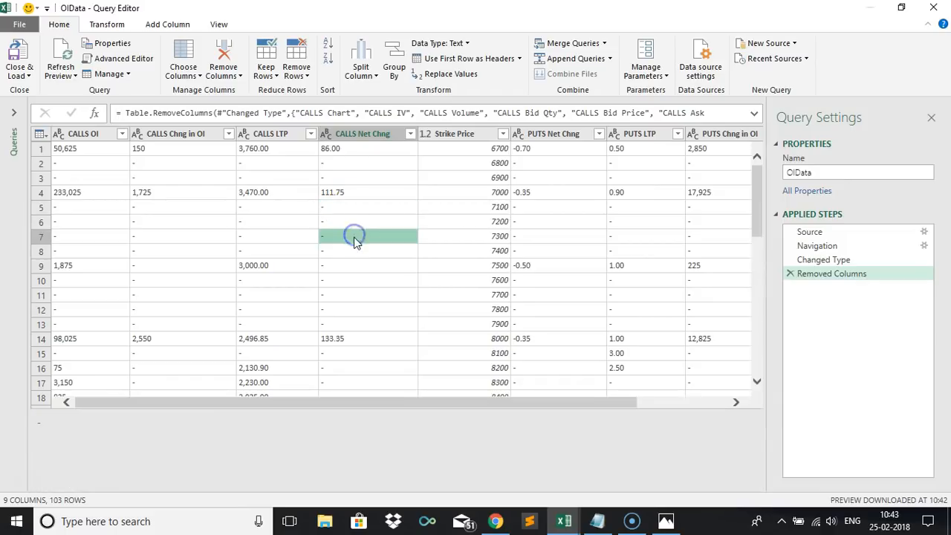
pyautogui.click(346, 252)
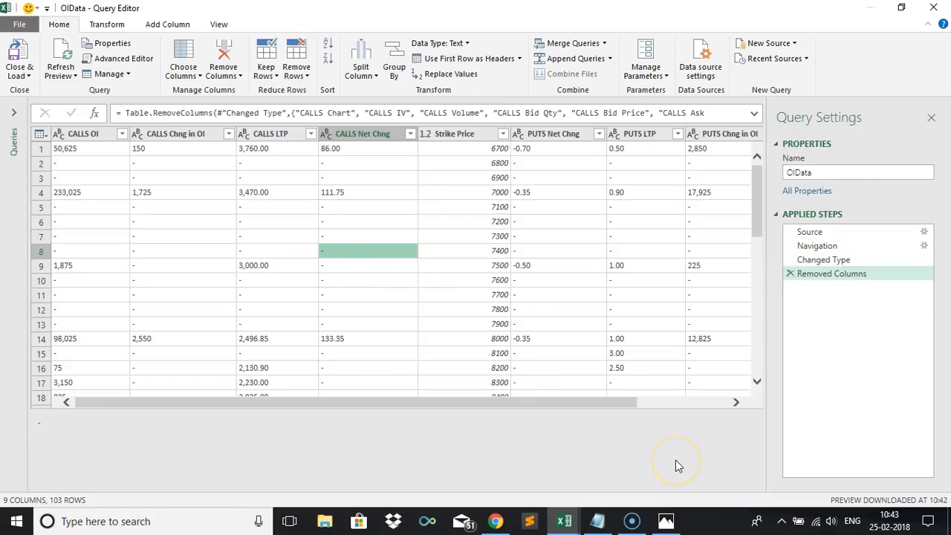
pyautogui.click(722, 325)
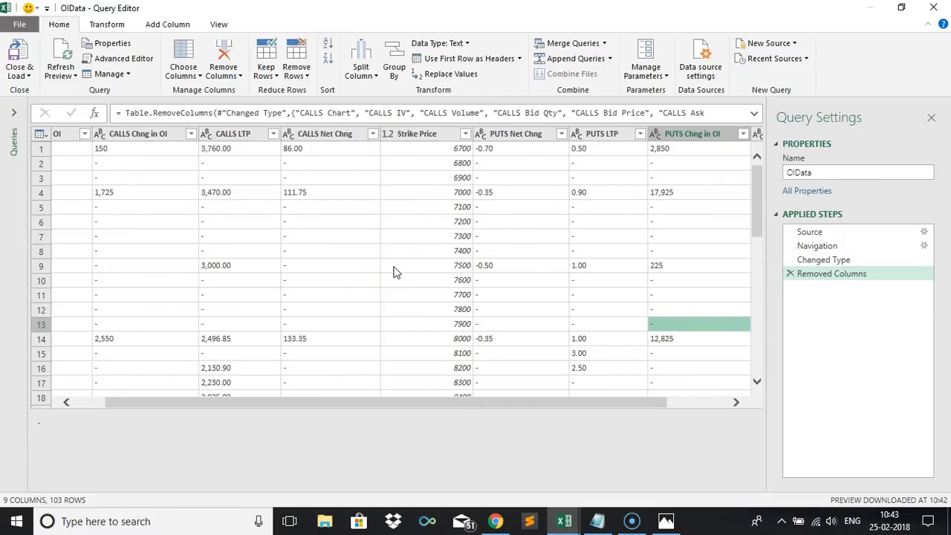
pyautogui.click(464, 45)
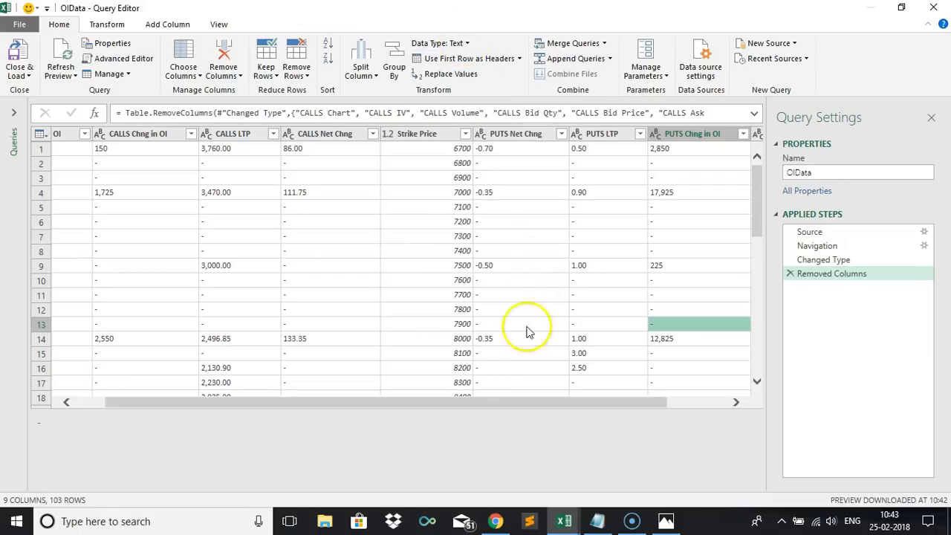
pyautogui.moveTo(458, 403); pyautogui.dragTo(358, 409)
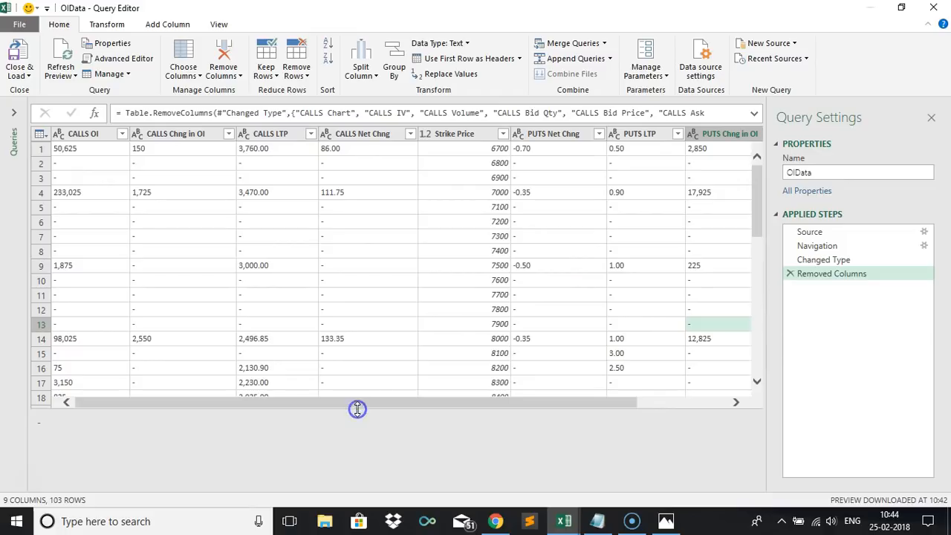
pyautogui.click(334, 222)
pyautogui.click(337, 236)
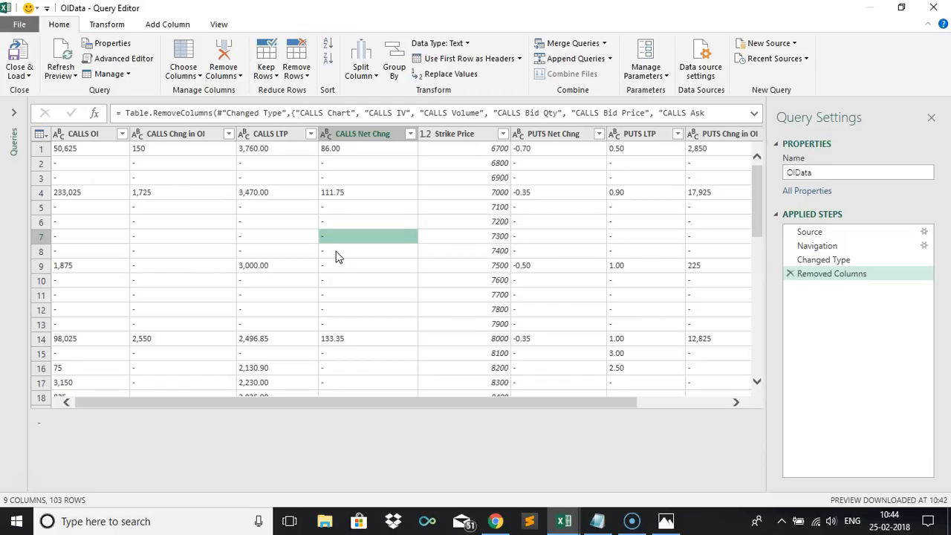
pyautogui.click(223, 234)
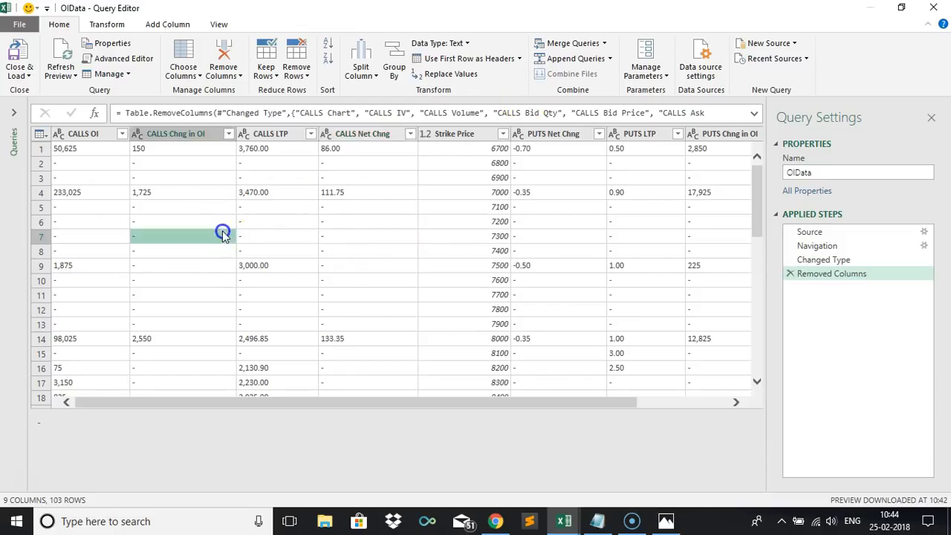
# Replace every "-" value with 0 across all columns of the query.
pyautogui.hotkey('ctrl', 'a')
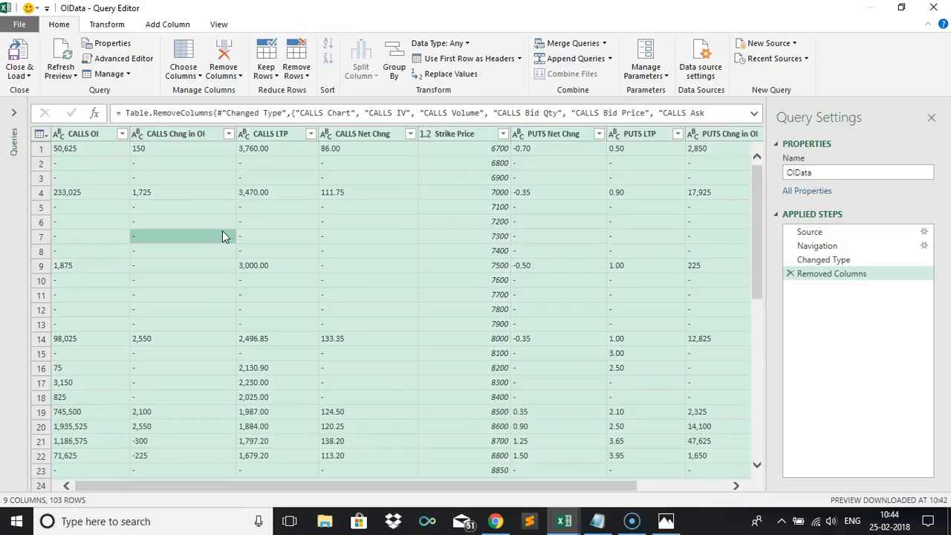
pyautogui.click(456, 75)
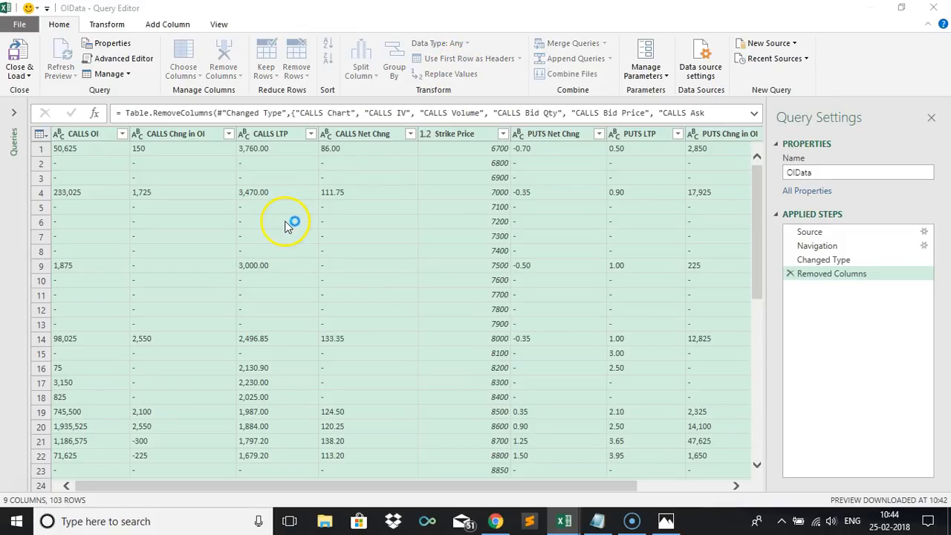
pyautogui.click(267, 248)
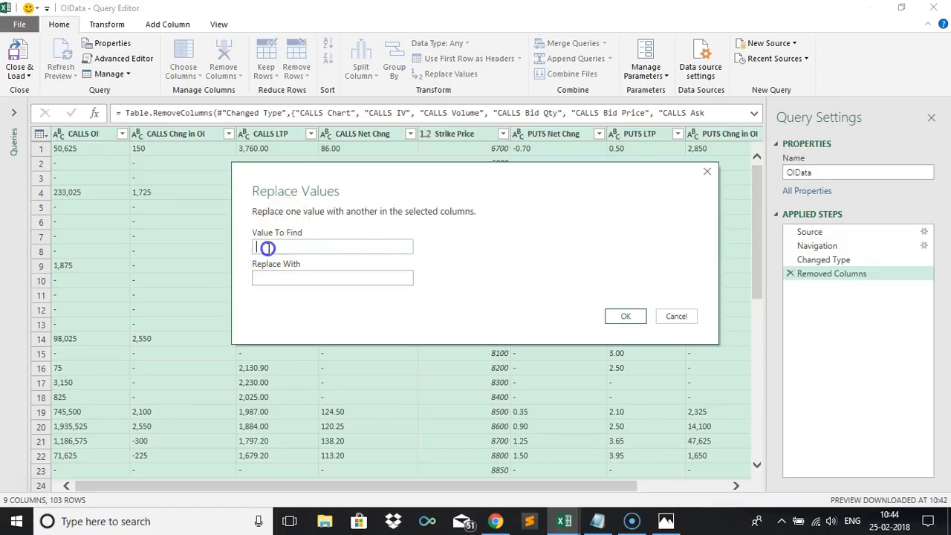
pyautogui.click(284, 276)
pyautogui.click(626, 320)
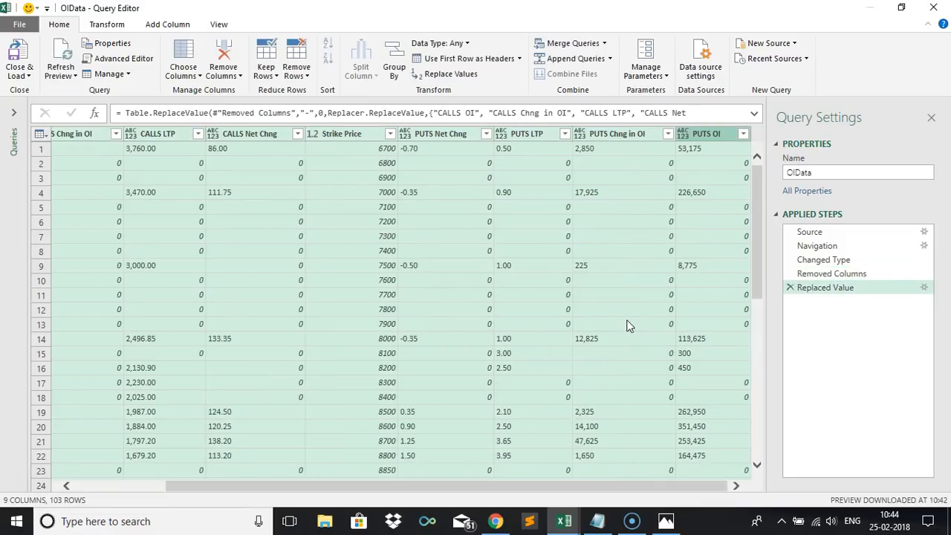
# Set the data type of all columns to Decimal Number.
pyautogui.moveTo(760, 265); pyautogui.dragTo(758, 494)
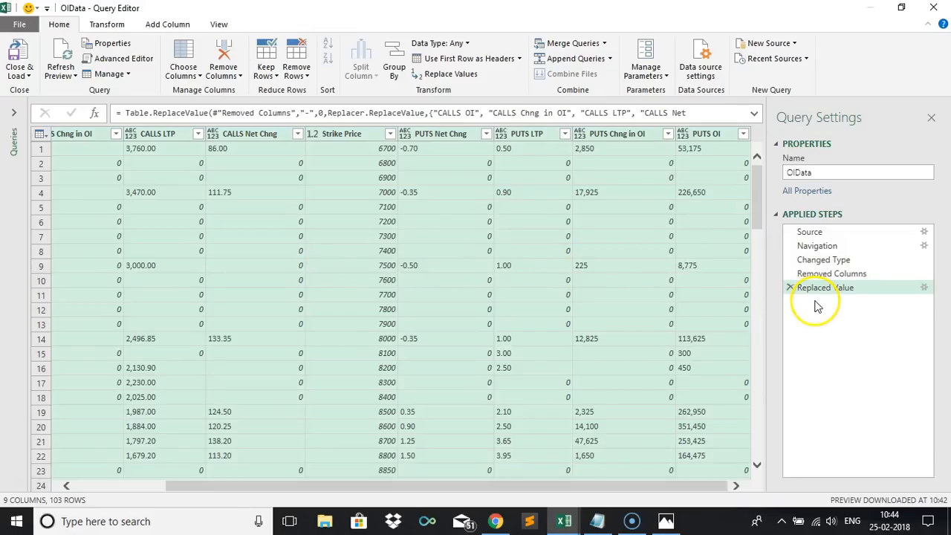
pyautogui.click(461, 42)
pyautogui.click(457, 61)
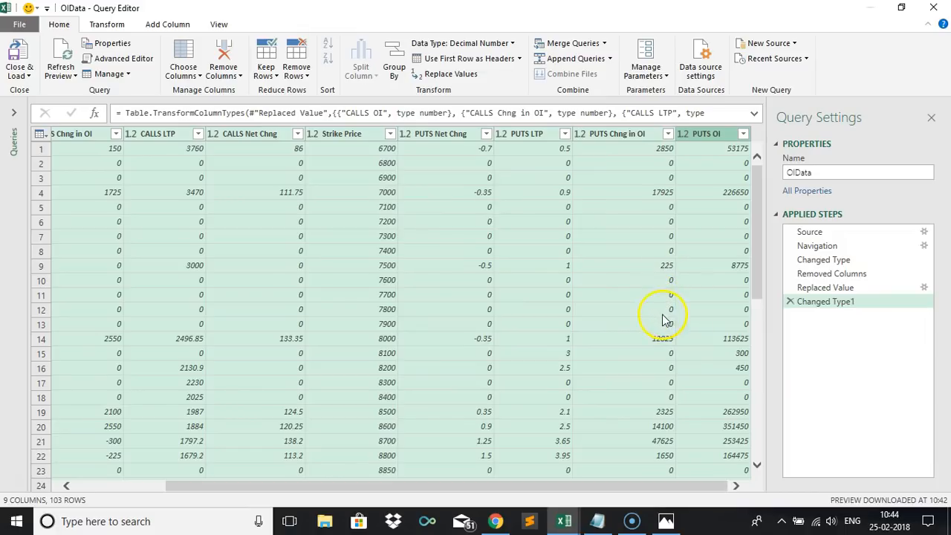
# Close and load the query as a table into the existing worksheet at $A$1, then close the queries pane.
pyautogui.moveTo(753, 238); pyautogui.dragTo(771, 172)
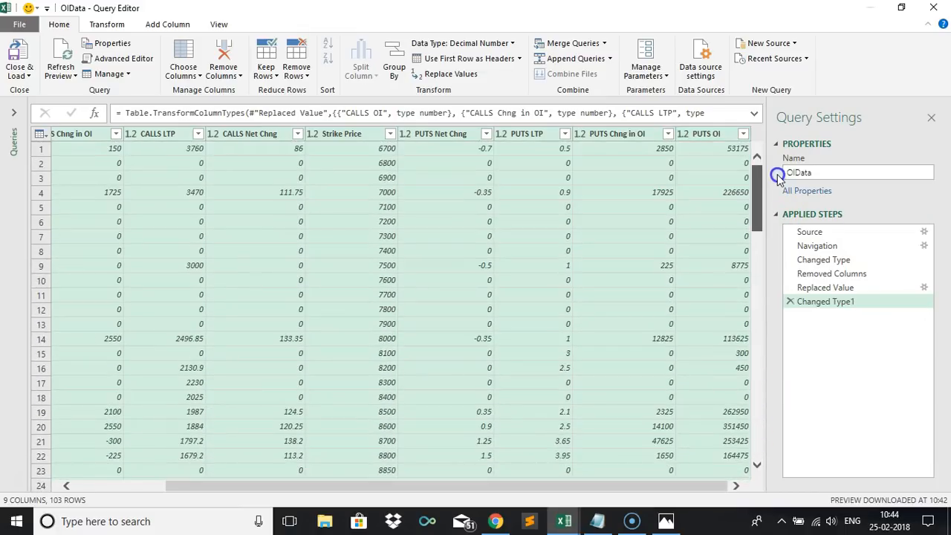
pyautogui.click(20, 73)
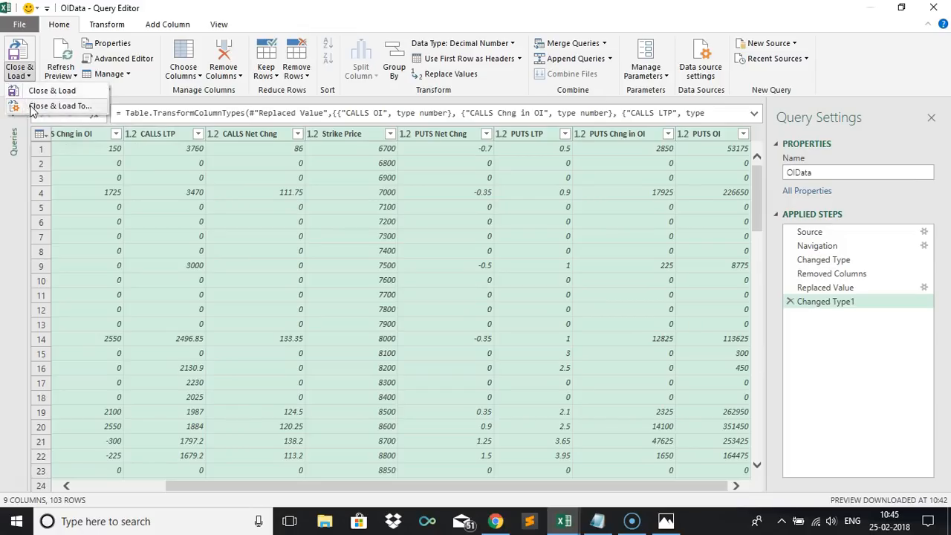
pyautogui.click(31, 106)
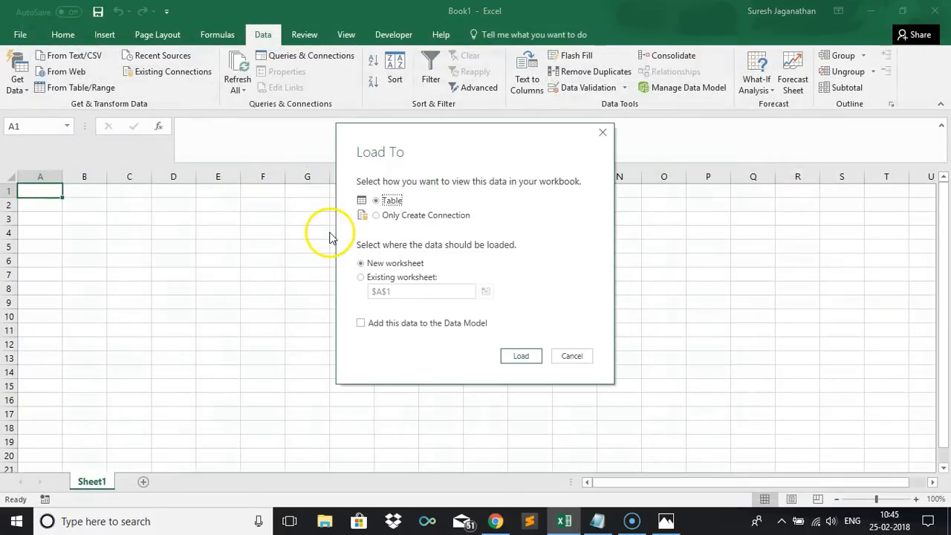
pyautogui.click(361, 279)
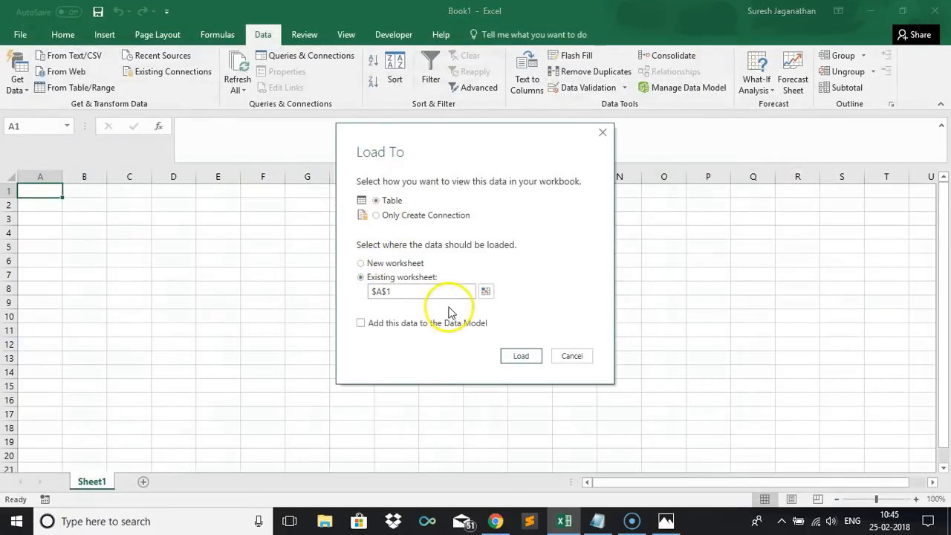
pyautogui.click(520, 357)
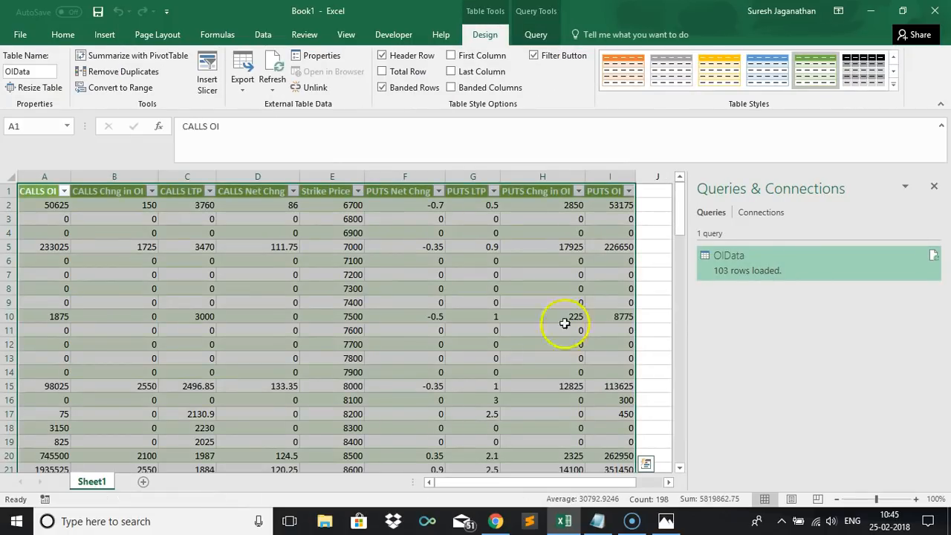
pyautogui.click(937, 189)
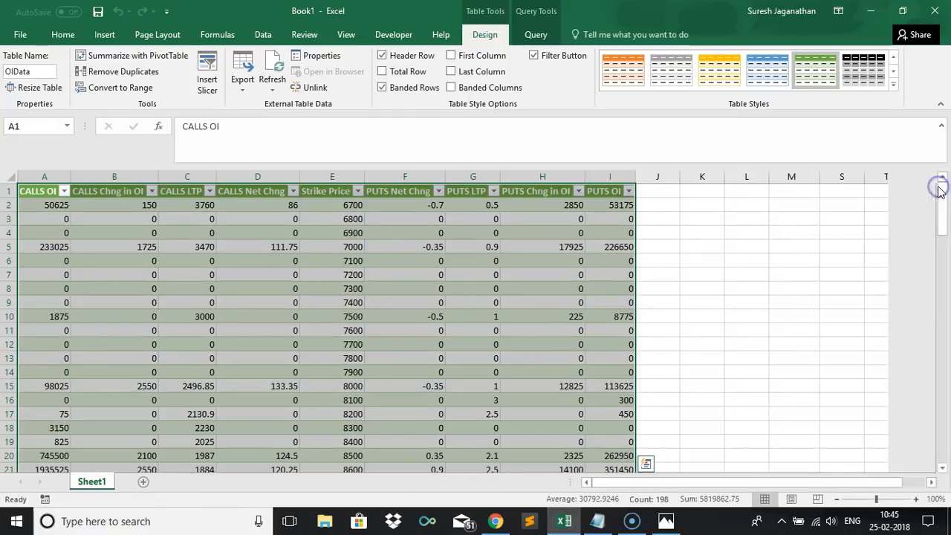
# Hide the worksheet gridlines.
pyautogui.click(264, 284)
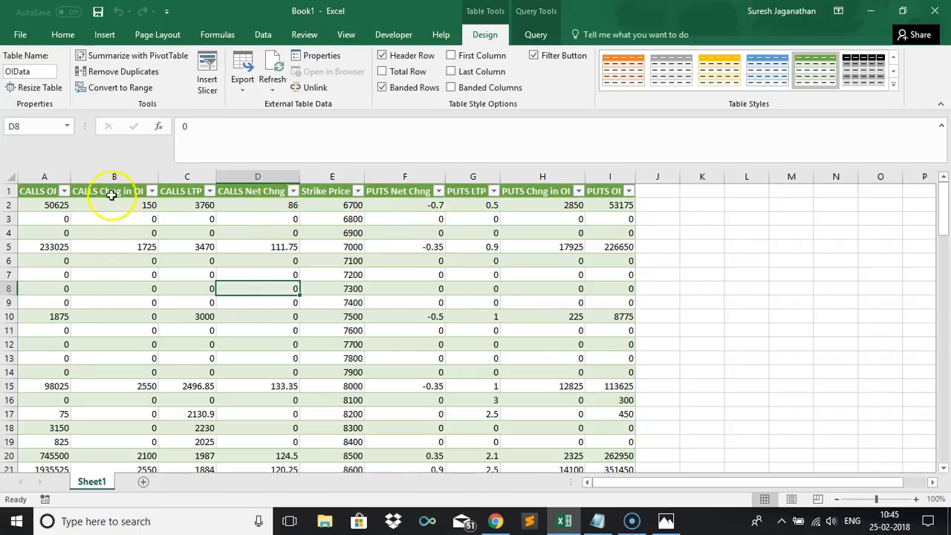
pyautogui.click(38, 191)
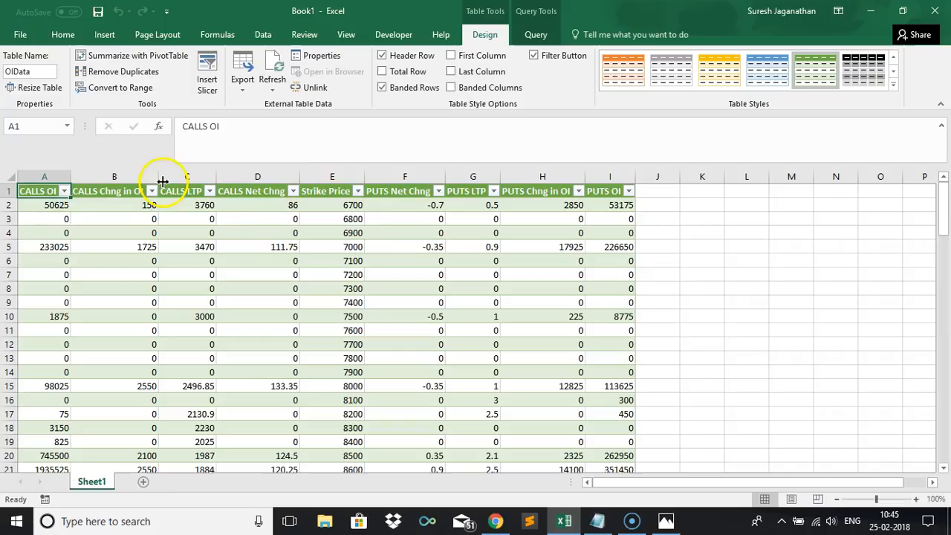
pyautogui.moveTo(37, 177); pyautogui.dragTo(600, 233)
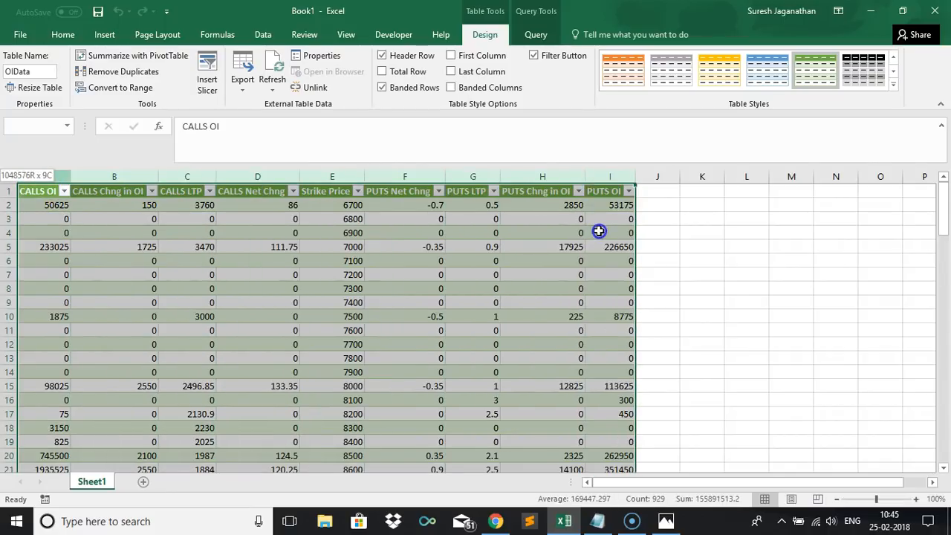
pyautogui.click(347, 35)
pyautogui.click(153, 84)
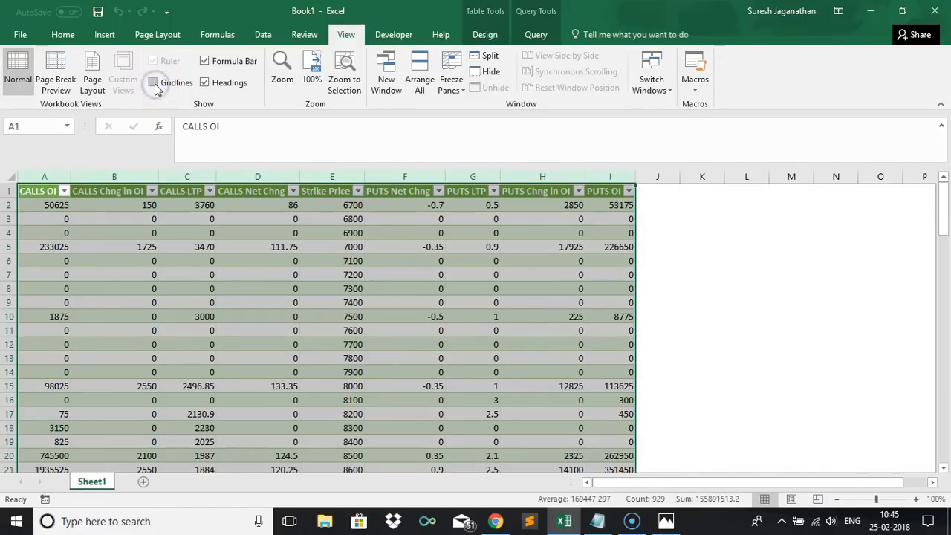
# Center-align the contents of the option chain table.
pyautogui.click(62, 34)
pyautogui.click(284, 82)
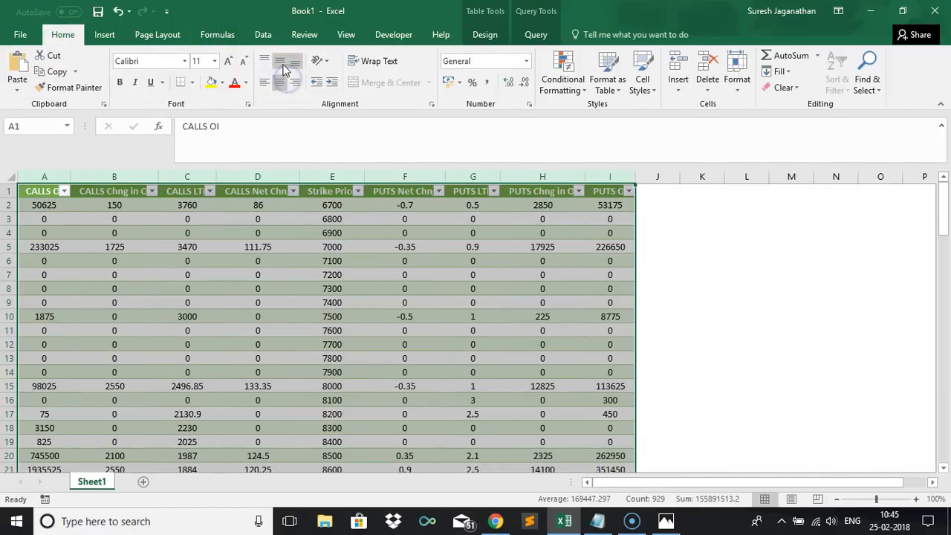
pyautogui.click(333, 301)
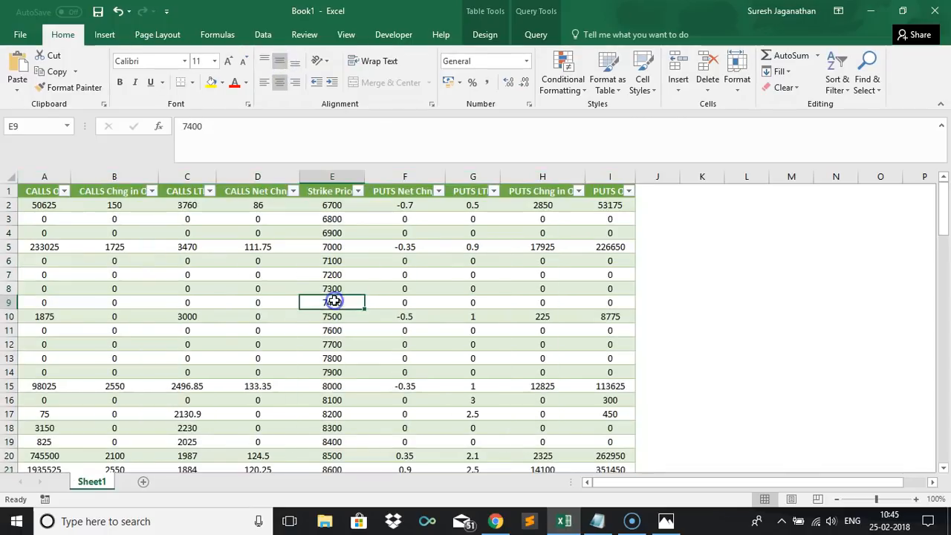
pyautogui.click(216, 302)
pyautogui.press('Left')
pyautogui.press('Left')
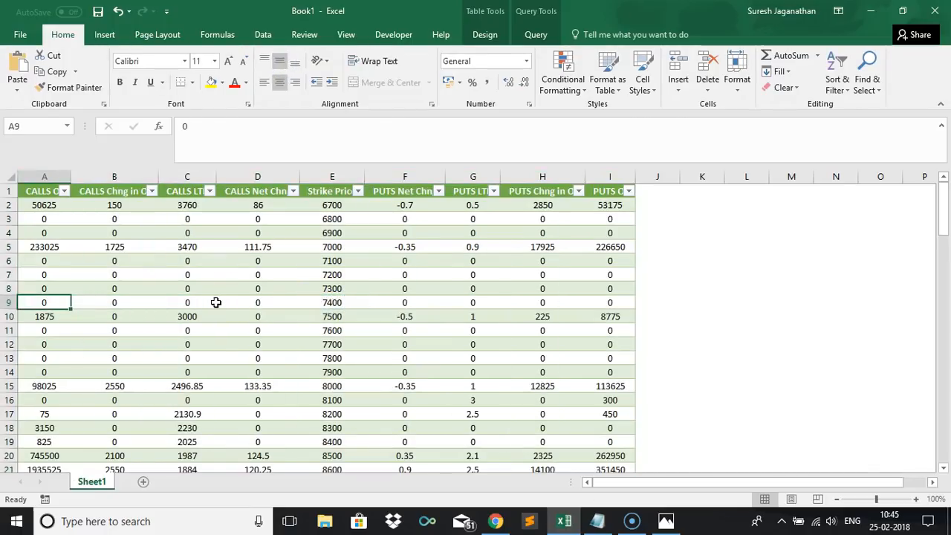
pyautogui.click(473, 298)
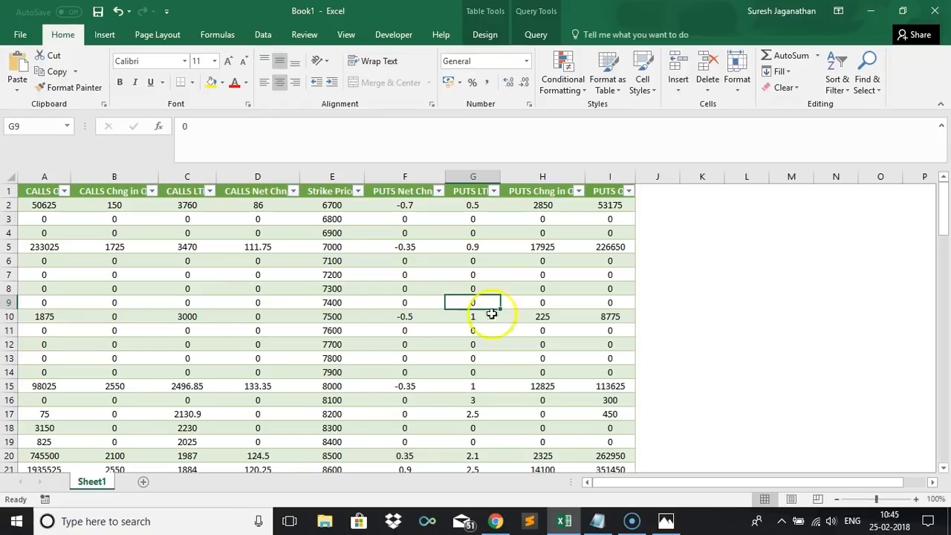
# Open the Strategy workbook and review its call and put price change, change in OI and signal rules.
pyautogui.click(559, 521)
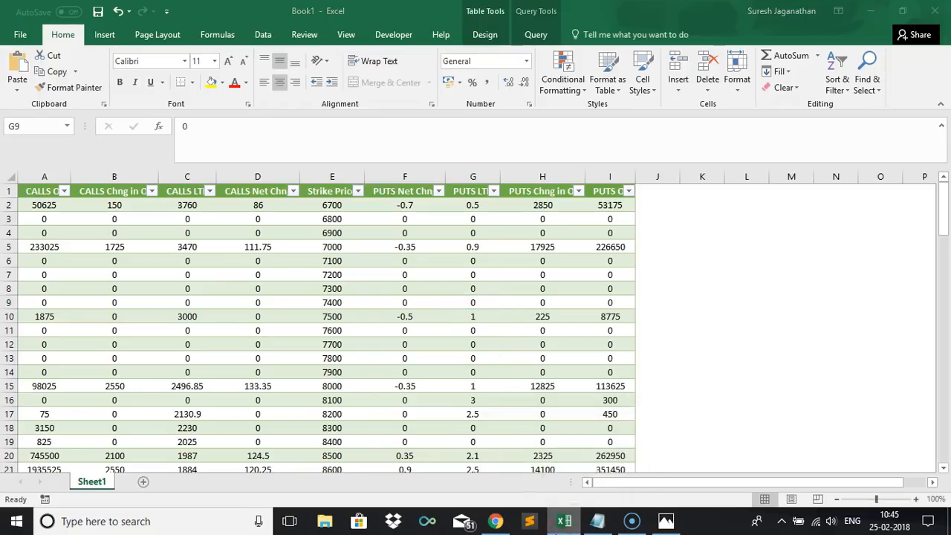
pyautogui.rightClick(559, 524)
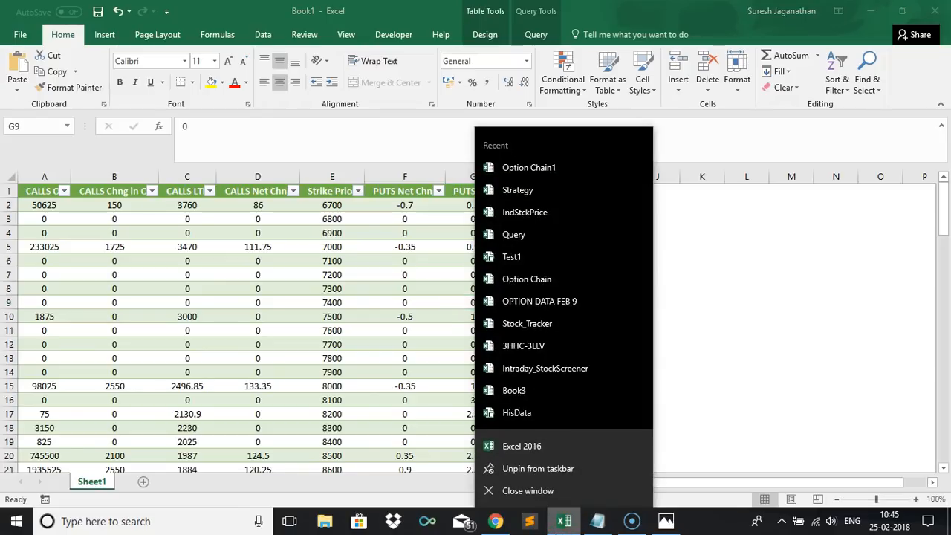
pyautogui.click(541, 194)
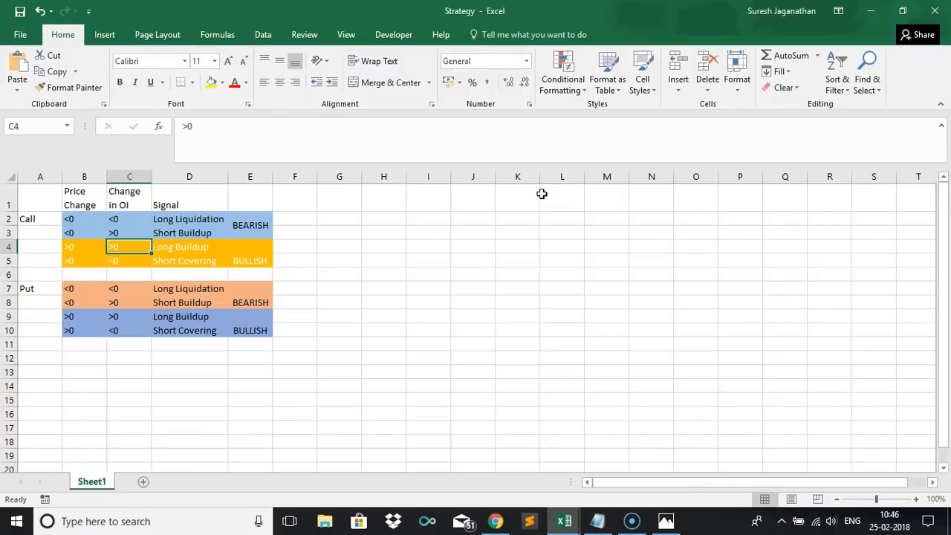
pyautogui.click(75, 216)
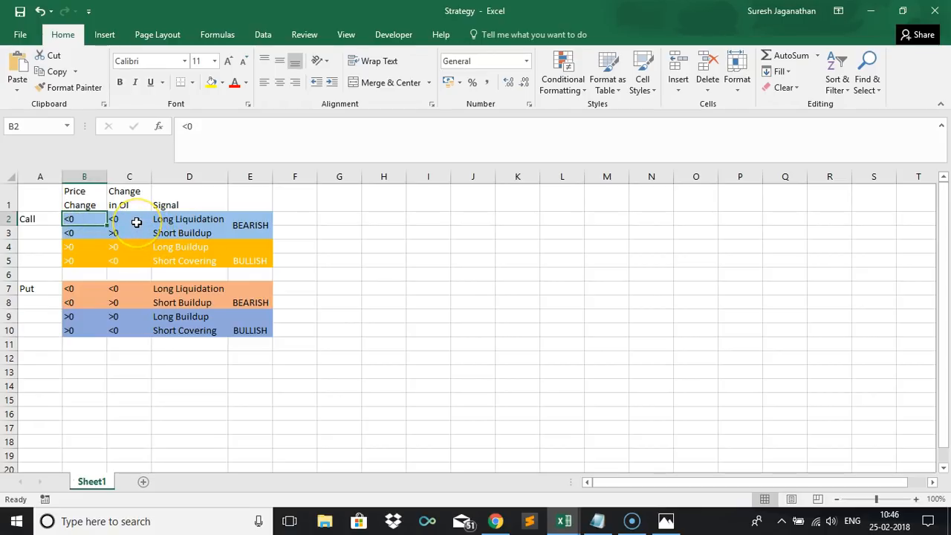
pyautogui.moveTo(136, 222); pyautogui.dragTo(74, 218)
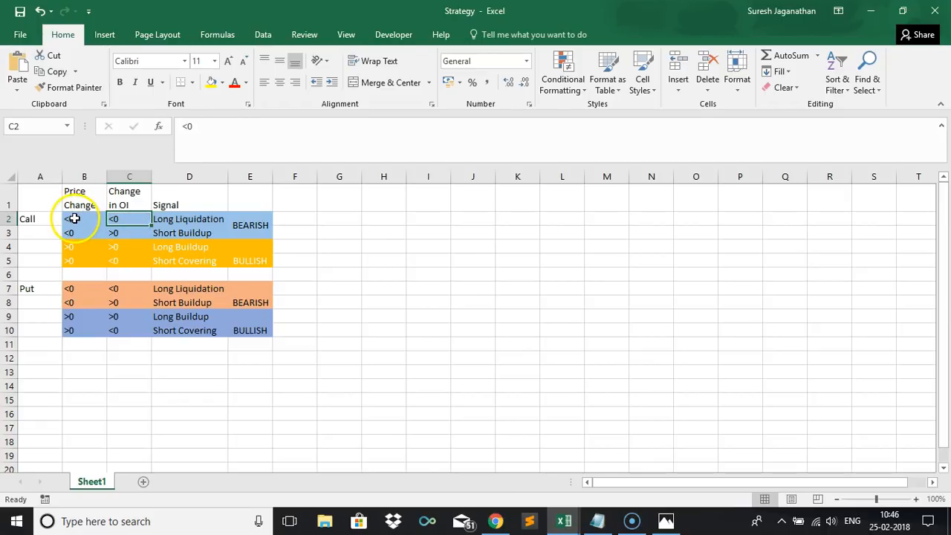
pyautogui.click(165, 217)
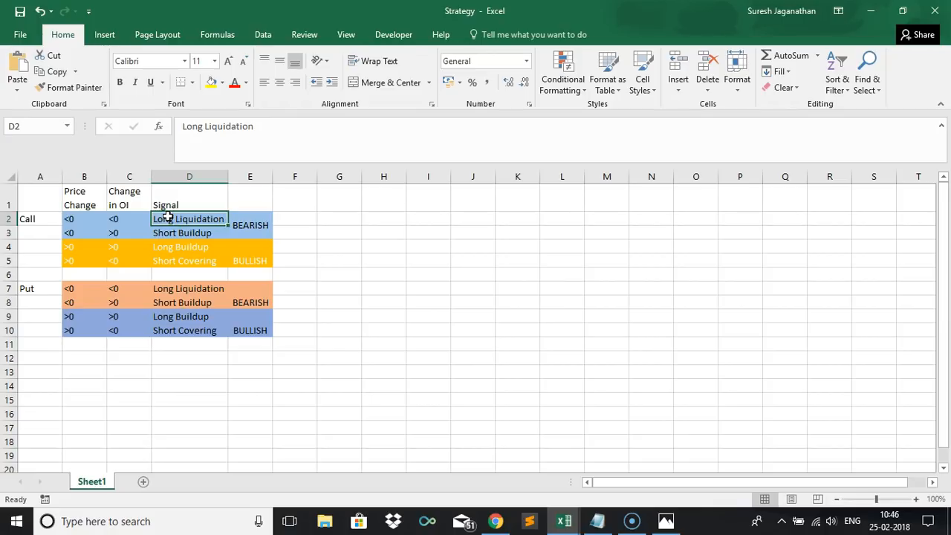
pyautogui.click(241, 233)
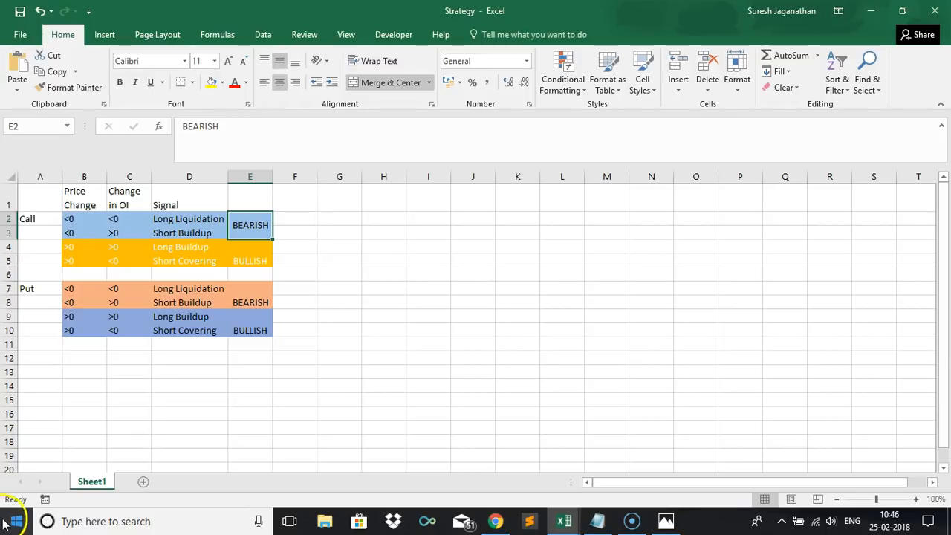
pyautogui.click(76, 233)
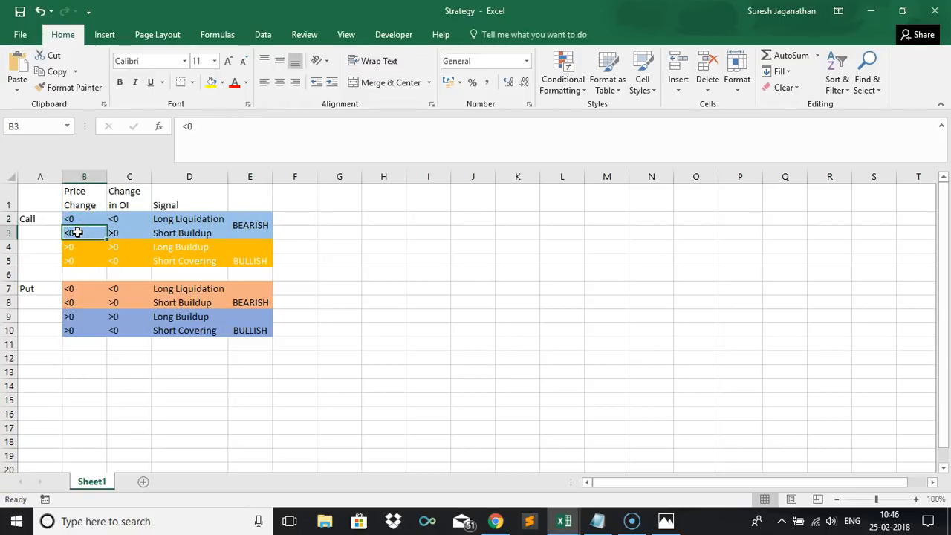
pyautogui.click(122, 234)
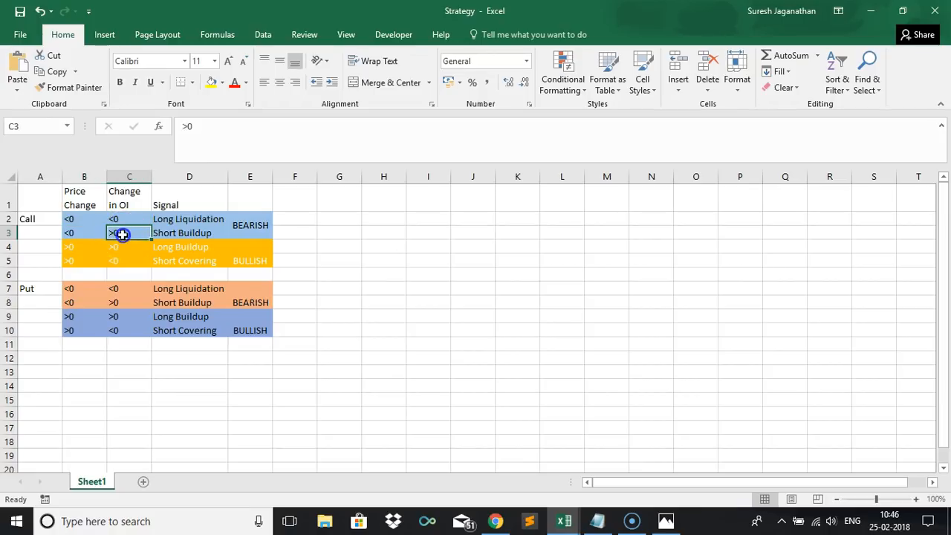
pyautogui.click(193, 232)
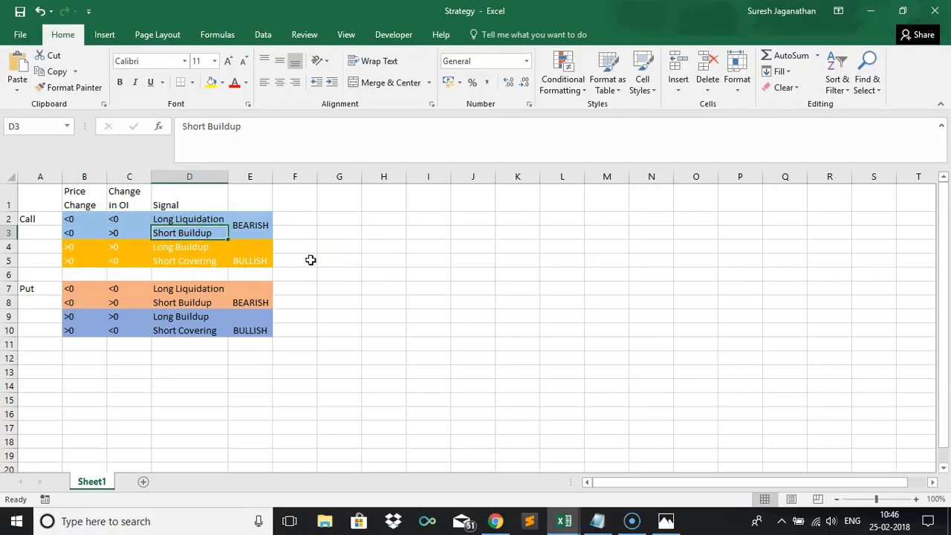
pyautogui.click(248, 222)
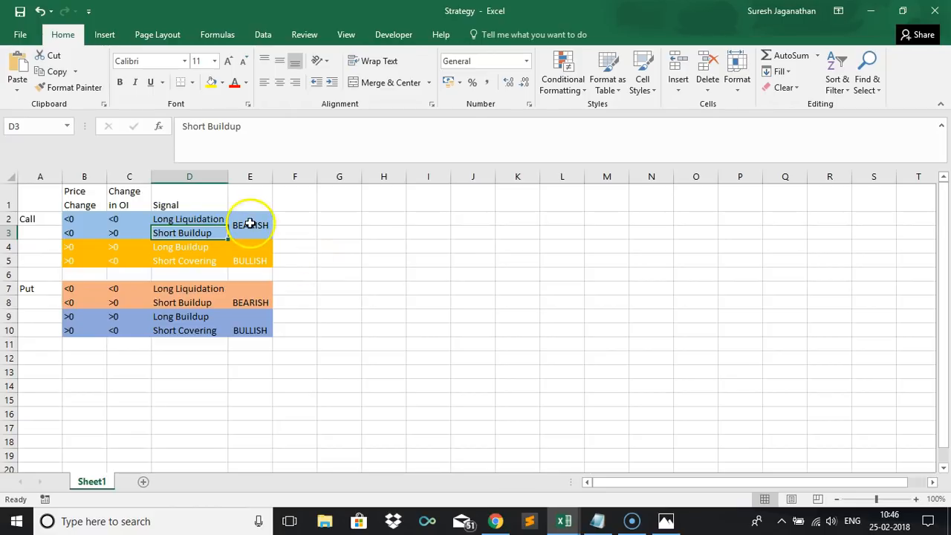
pyautogui.click(71, 251)
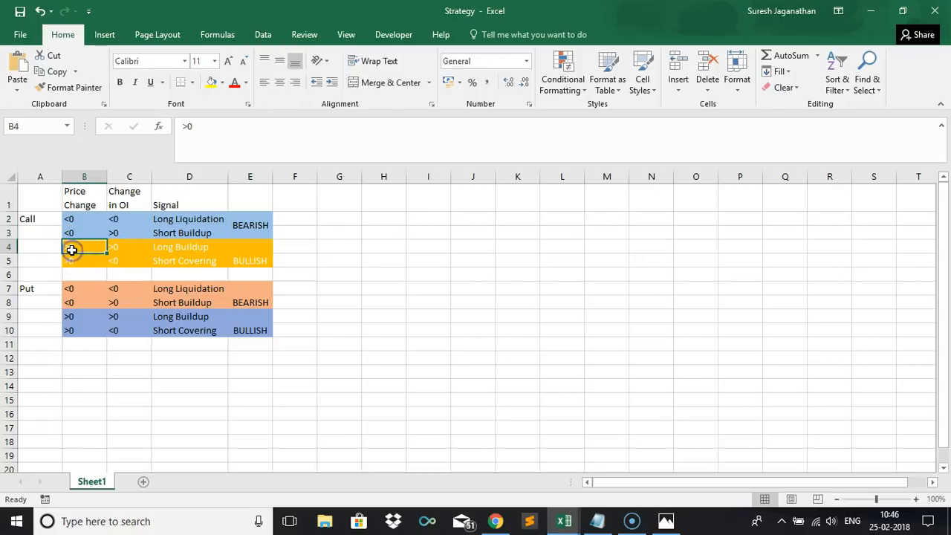
pyautogui.click(184, 249)
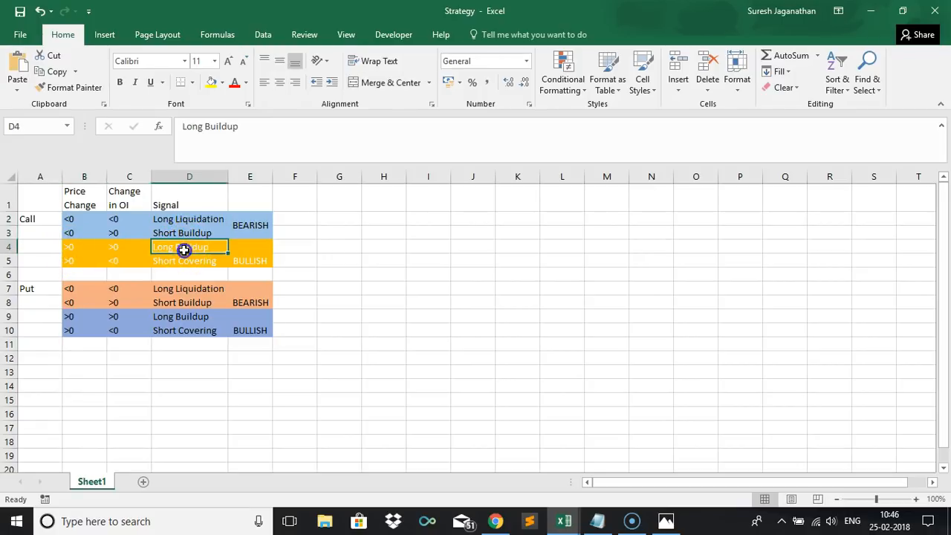
pyautogui.click(78, 264)
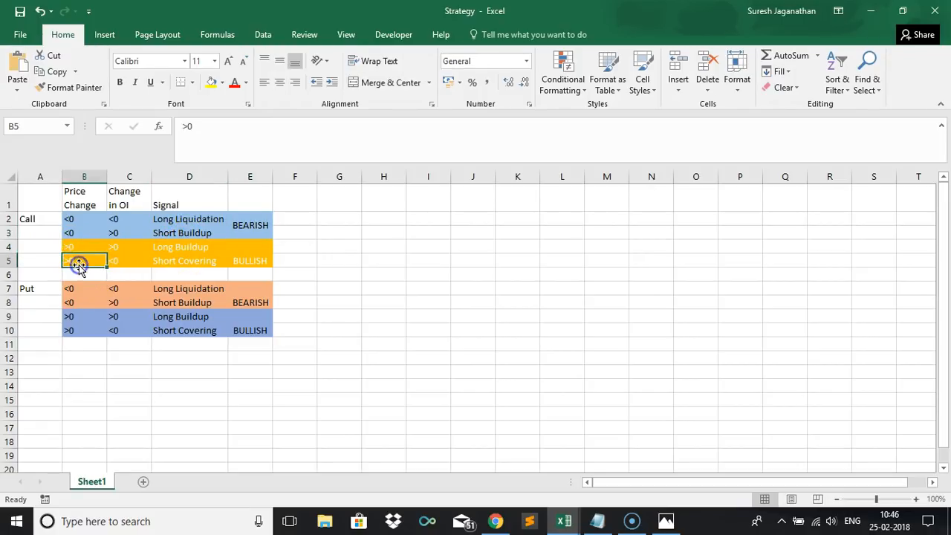
pyautogui.click(123, 260)
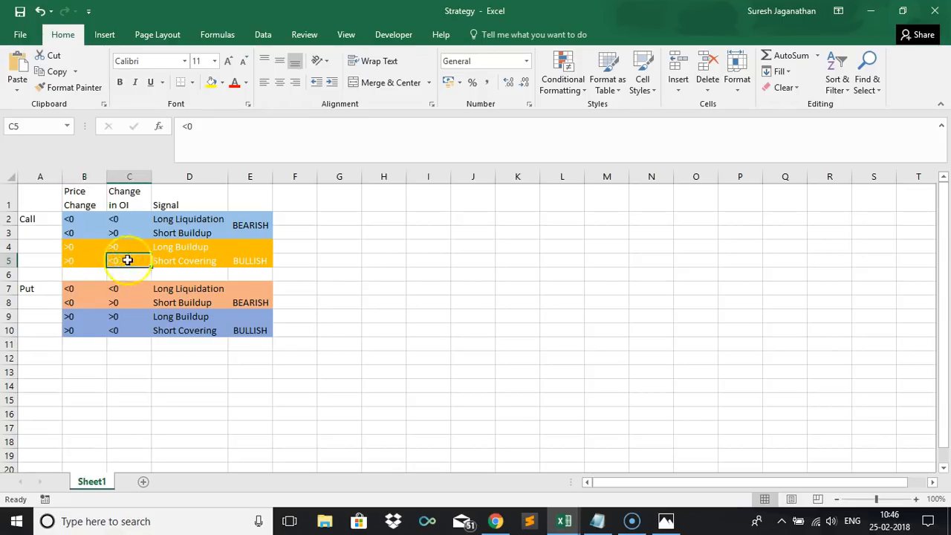
# Merge cells E4:E5 holding BULLISH in the Strategy sheet.
pyautogui.click(180, 258)
pyautogui.moveTo(234, 250); pyautogui.dragTo(242, 259)
pyautogui.press('F4')
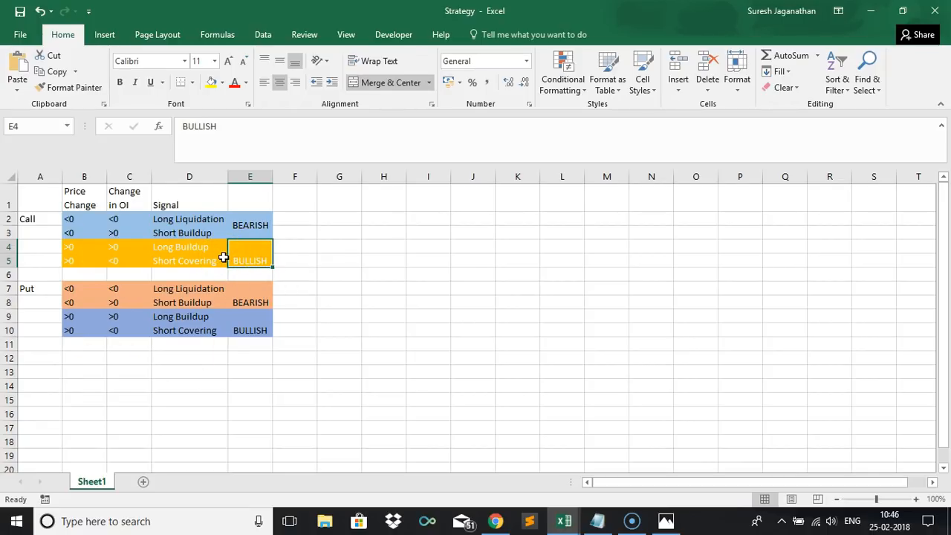
# Return to the option chain workbook and insert a table column to the left of CALLS OI.
pyautogui.hotkey('alt', 'Tab')
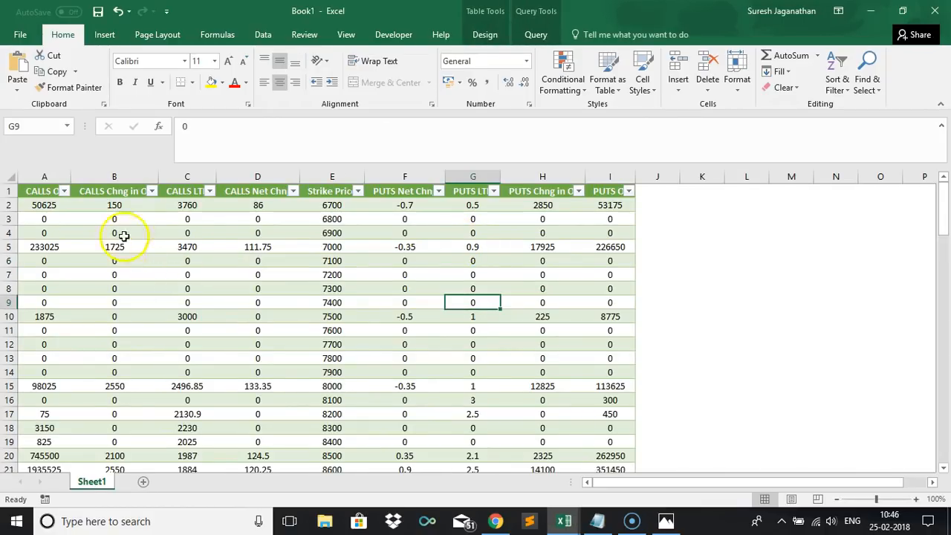
pyautogui.click(113, 205)
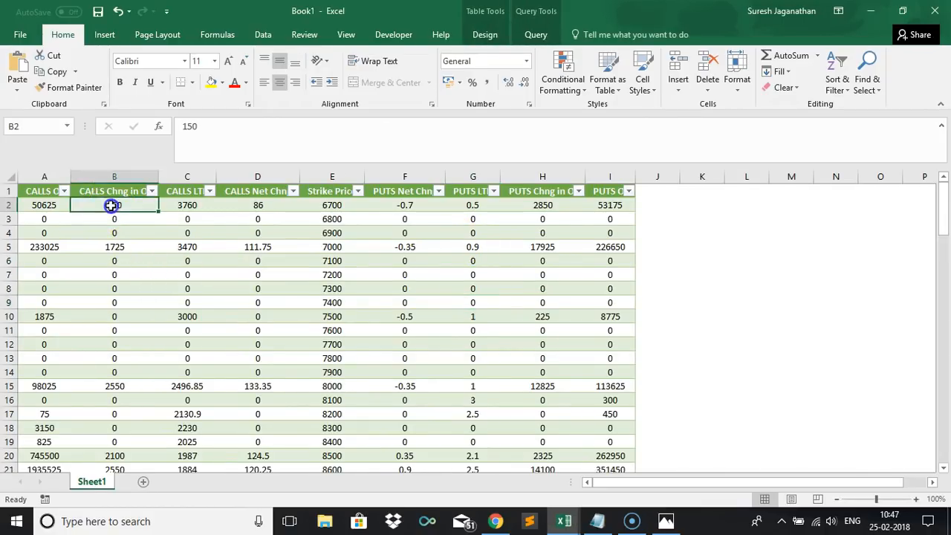
pyautogui.click(42, 205)
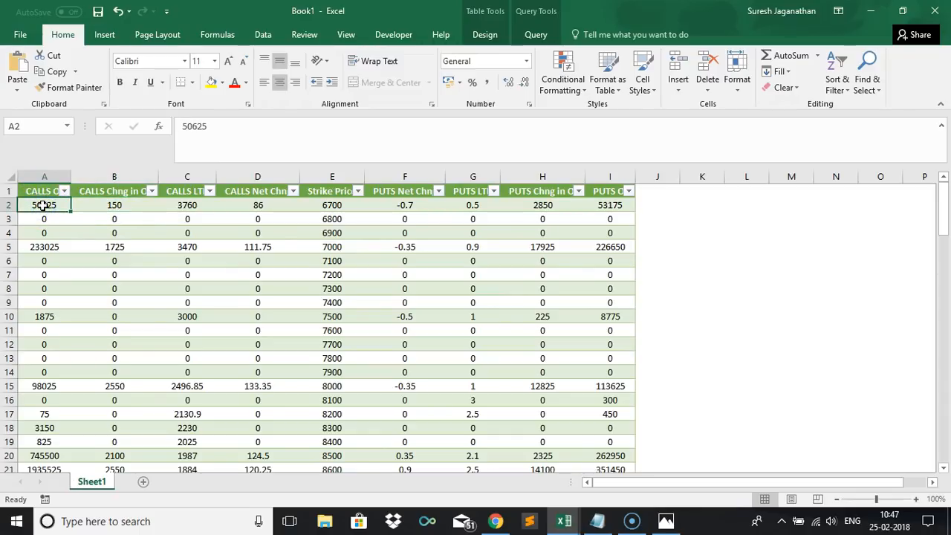
pyautogui.rightClick(43, 206)
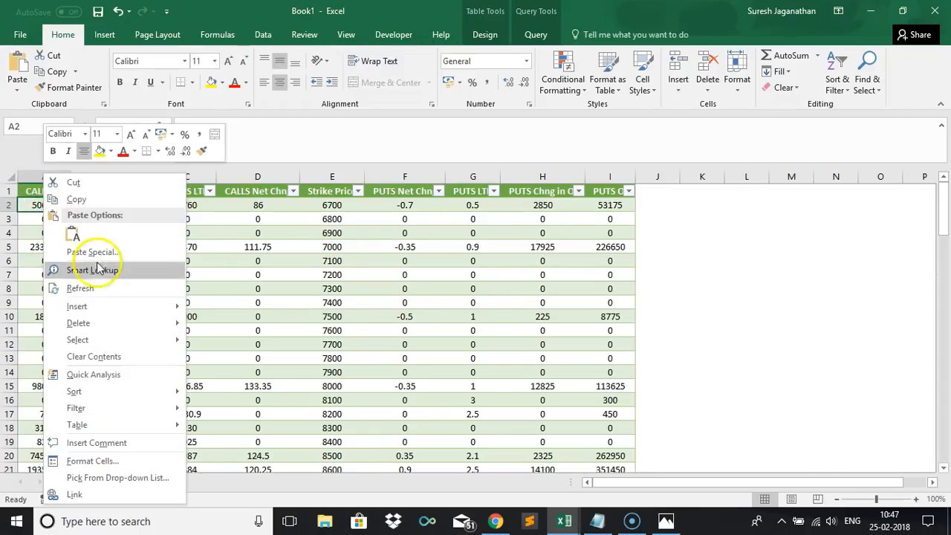
pyautogui.click(25, 223)
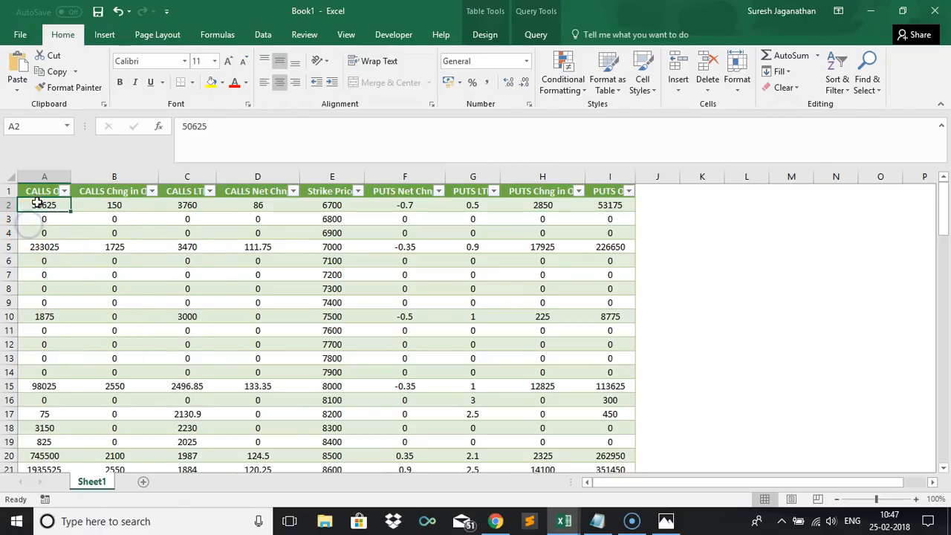
pyautogui.rightClick(37, 202)
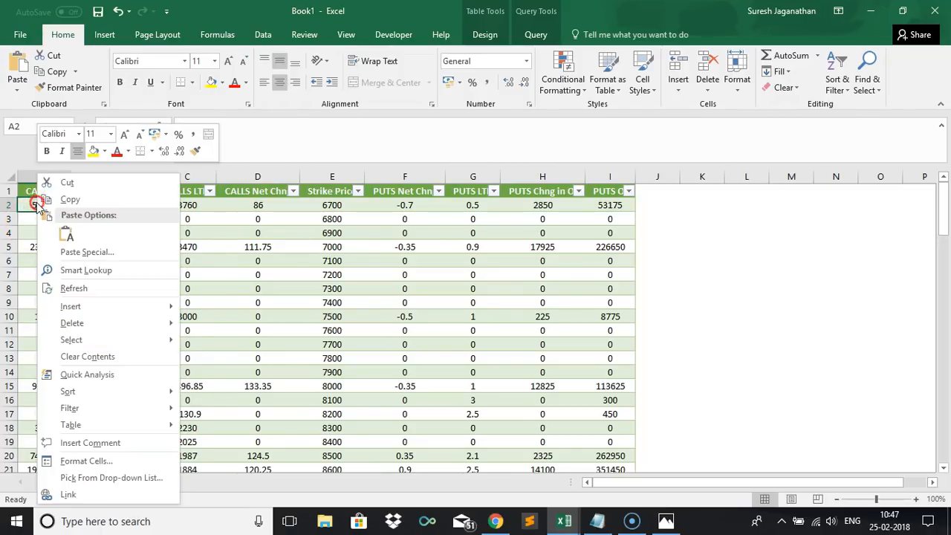
pyautogui.moveTo(140, 312)
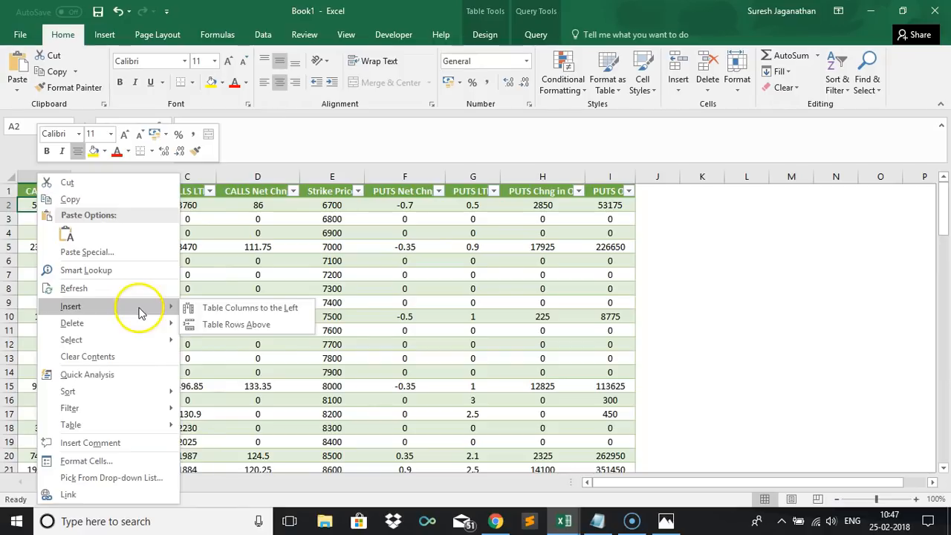
pyautogui.click(229, 309)
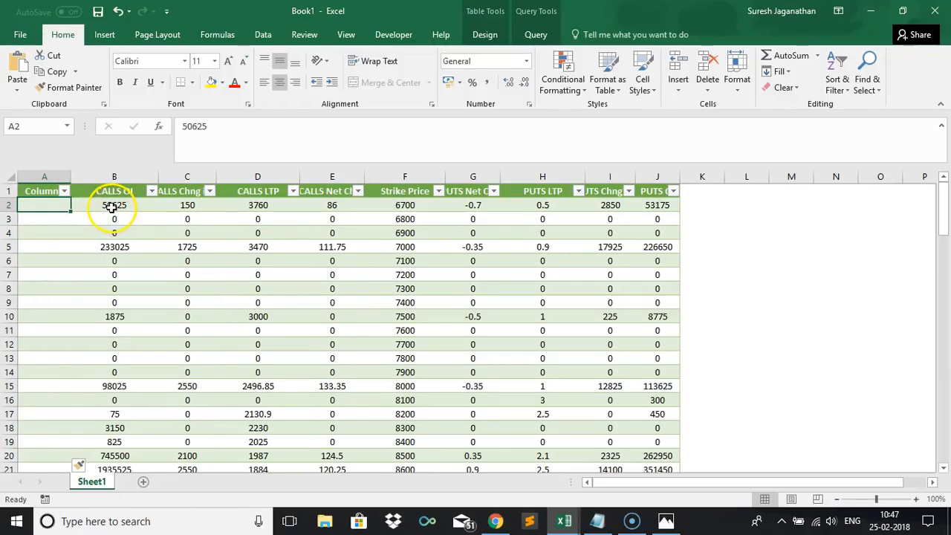
pyautogui.click(46, 190)
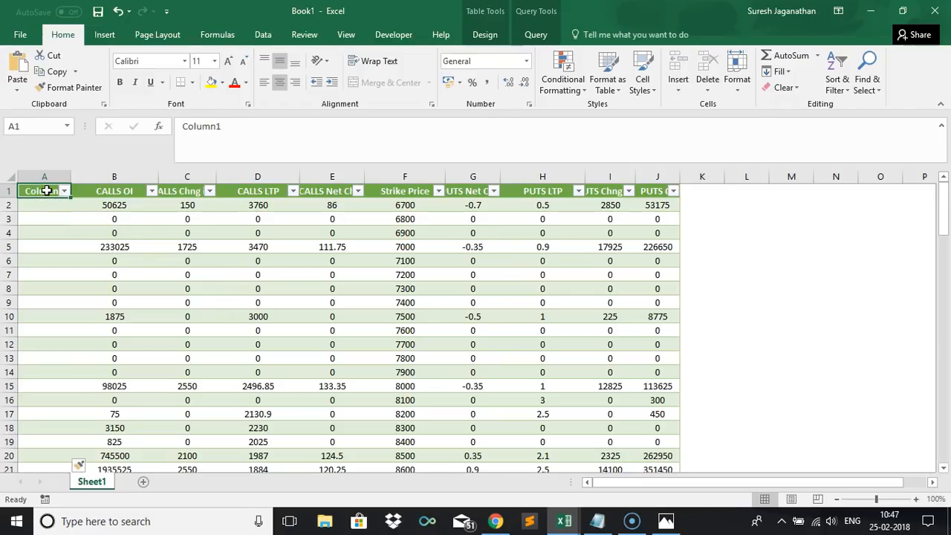
pyautogui.hotkey('alt', 'Tab')
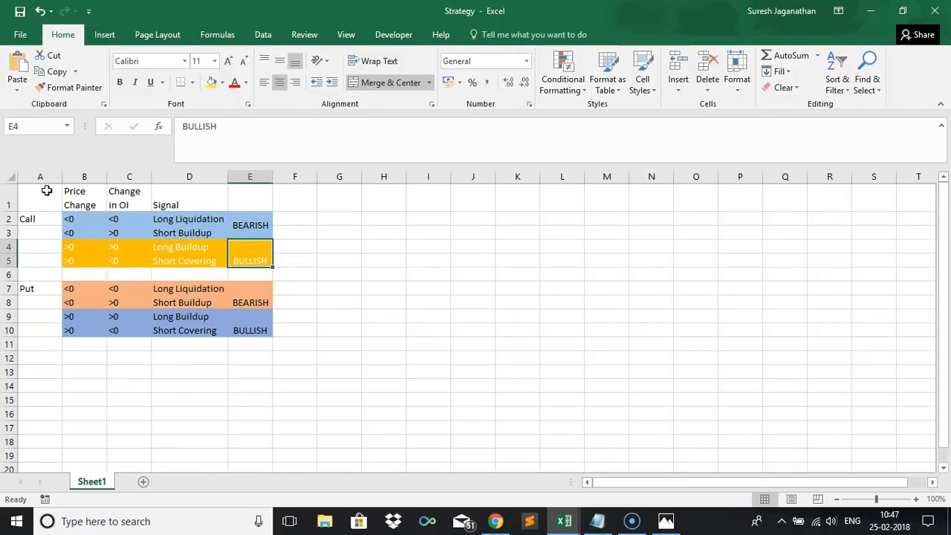
pyautogui.hotkey('alt', 'Tab')
pyautogui.click(46, 191)
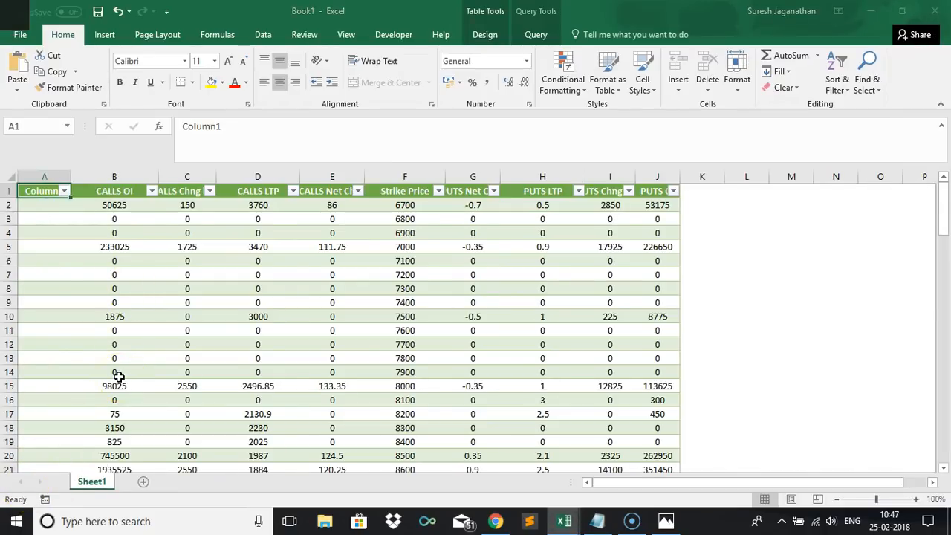
pyautogui.hotkey('alt', 'Tab')
pyautogui.hotkey('alt', 'Tab')
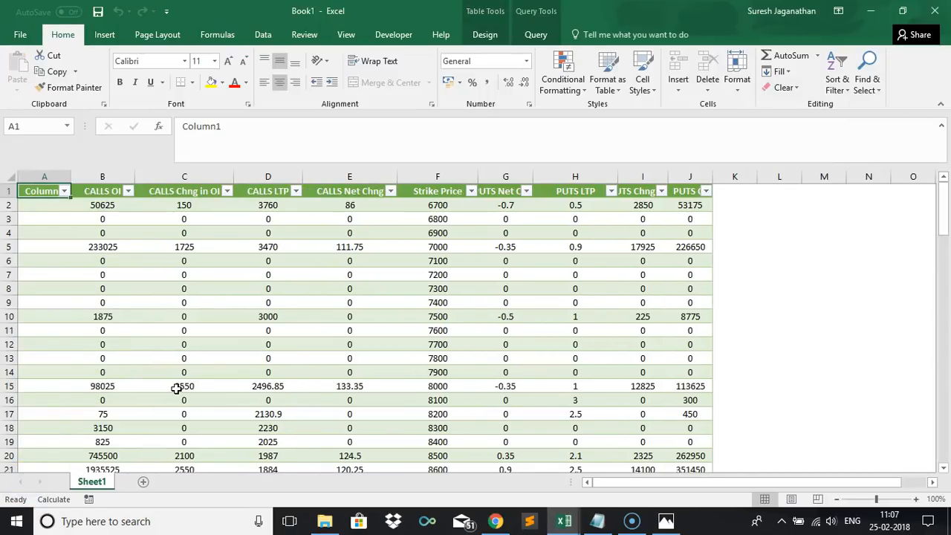
# Rename the CALLS Net Chng column header to Calls Price Chg.
pyautogui.click(362, 193)
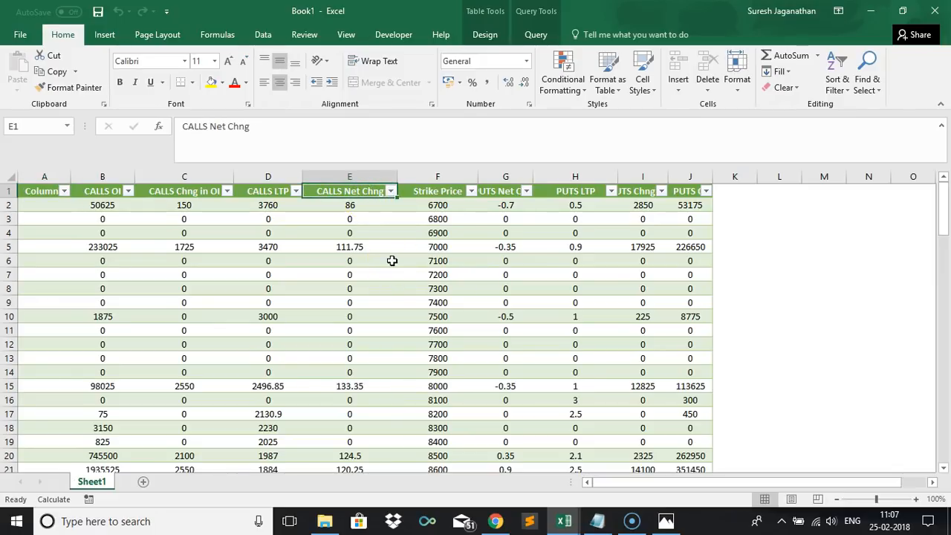
pyautogui.write('Pr')
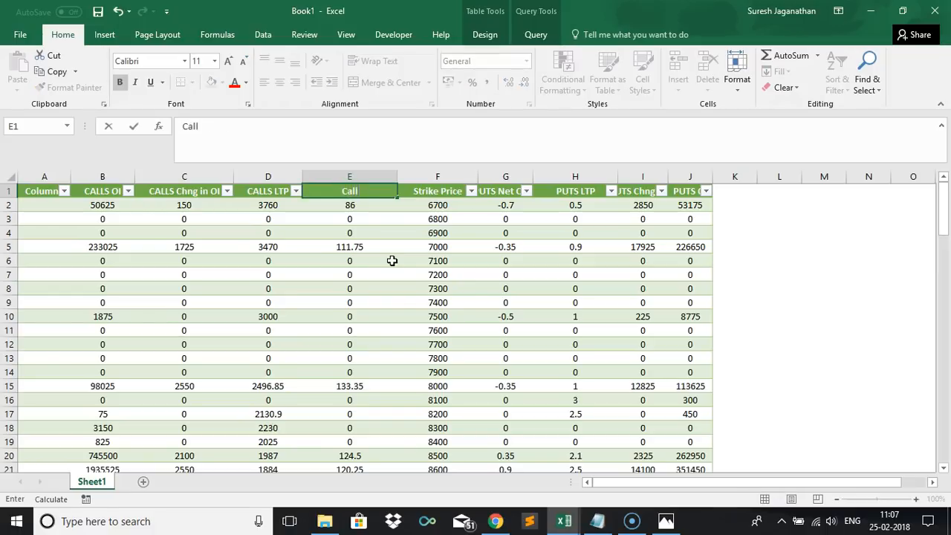
pyautogui.write('ice Chg')
pyautogui.hotkey('ctrl', 'Return')
pyautogui.press('Left')
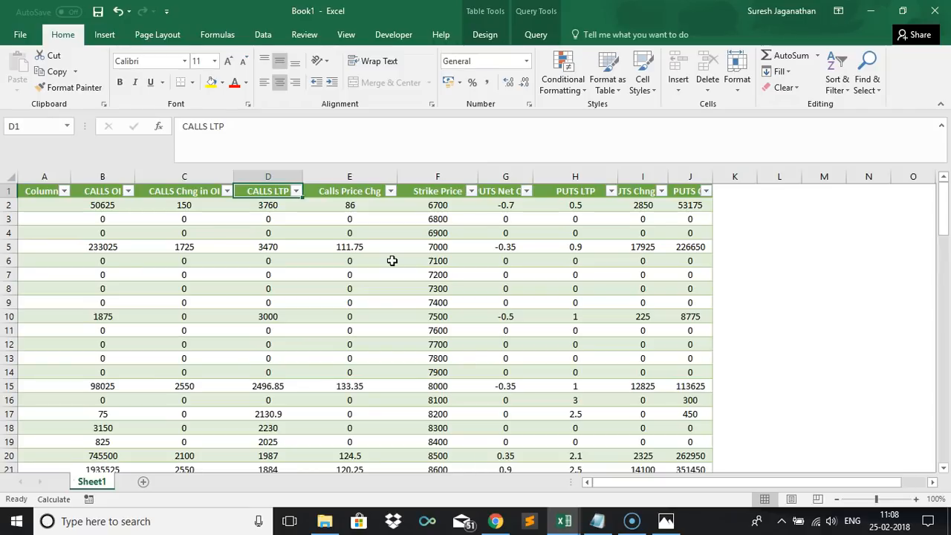
# Rename the newly inserted column header to Price Chg.
pyautogui.press('Left')
pyautogui.press('Left')
pyautogui.press('Left')
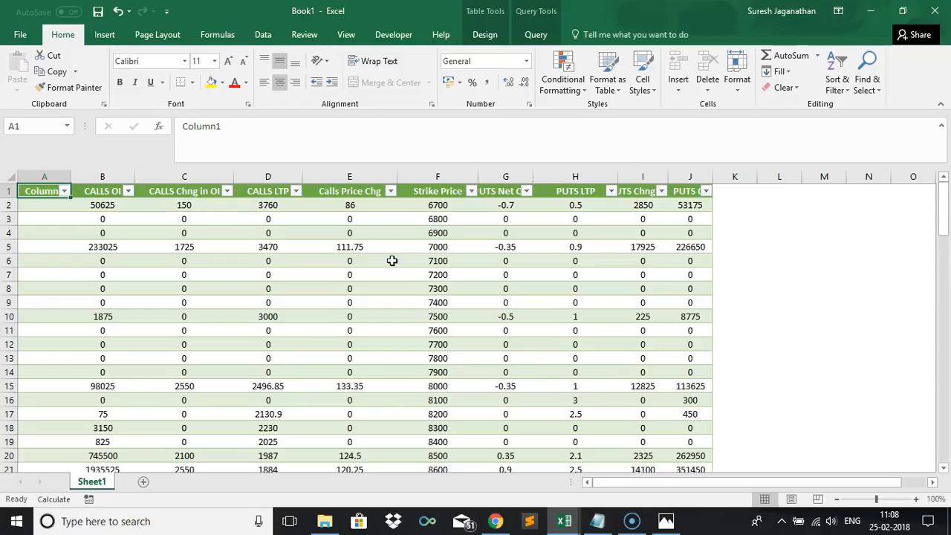
pyautogui.write('Price Chg')
pyautogui.press('Tab')
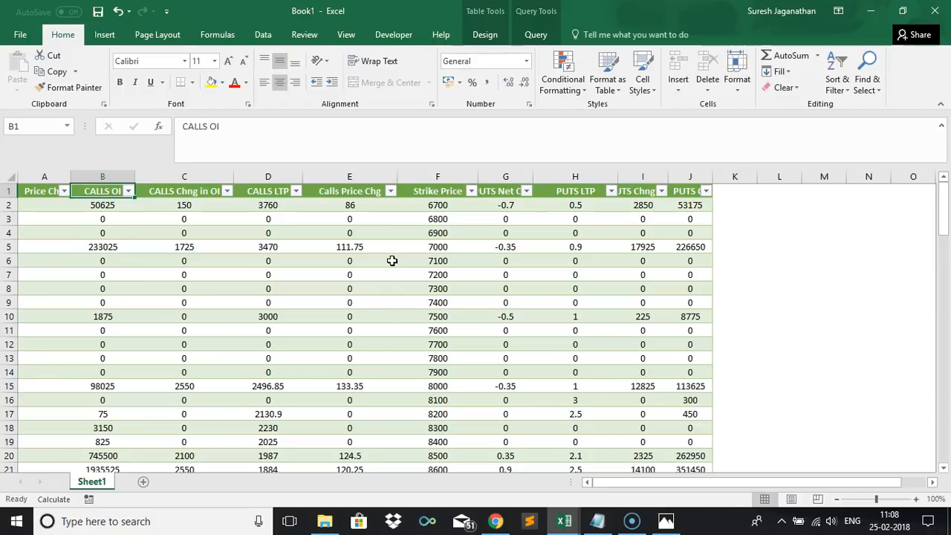
# Fill the Price Chg column with =IF([@[Calls Price Chg]]>0,"UP",IF([@[Calls Price Chg]]<0,"DOWN","")) for every row.
pyautogui.press('Return')
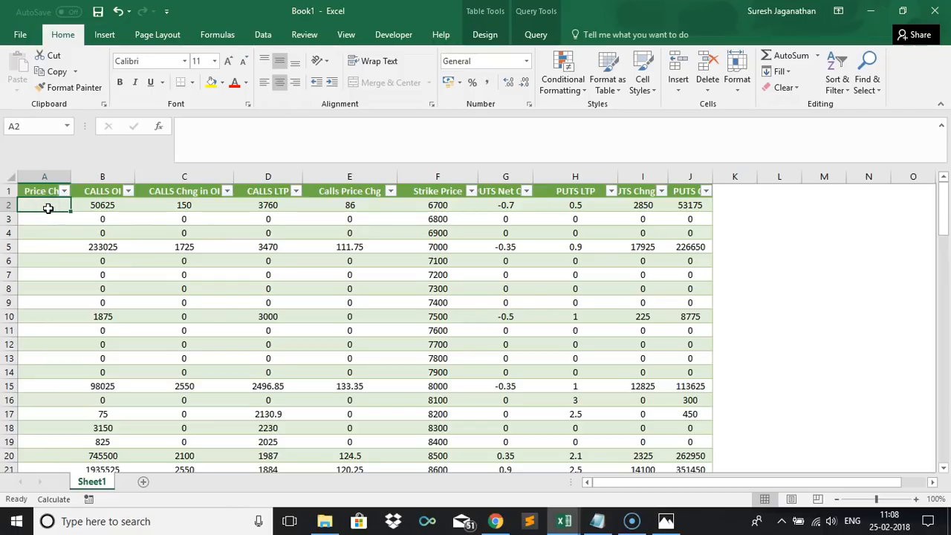
pyautogui.write('=')
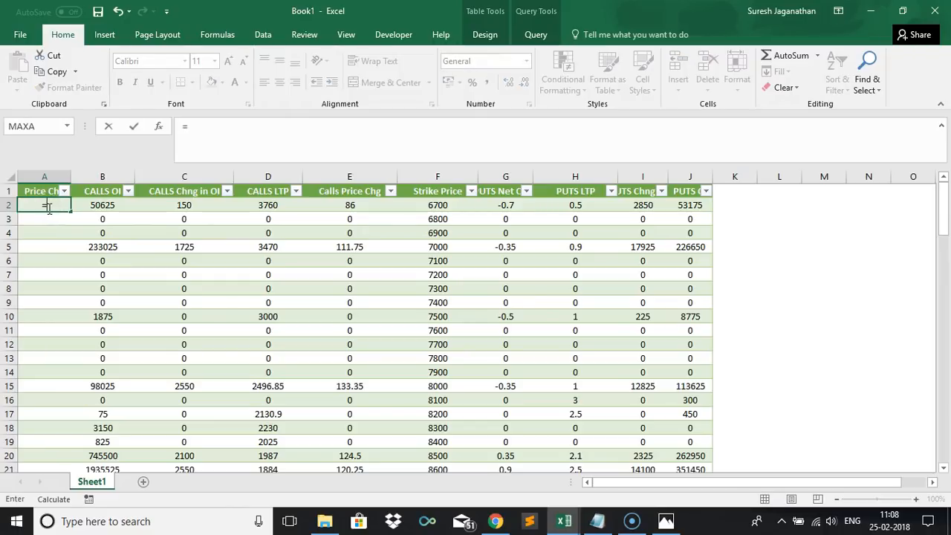
pyautogui.write('IF(')
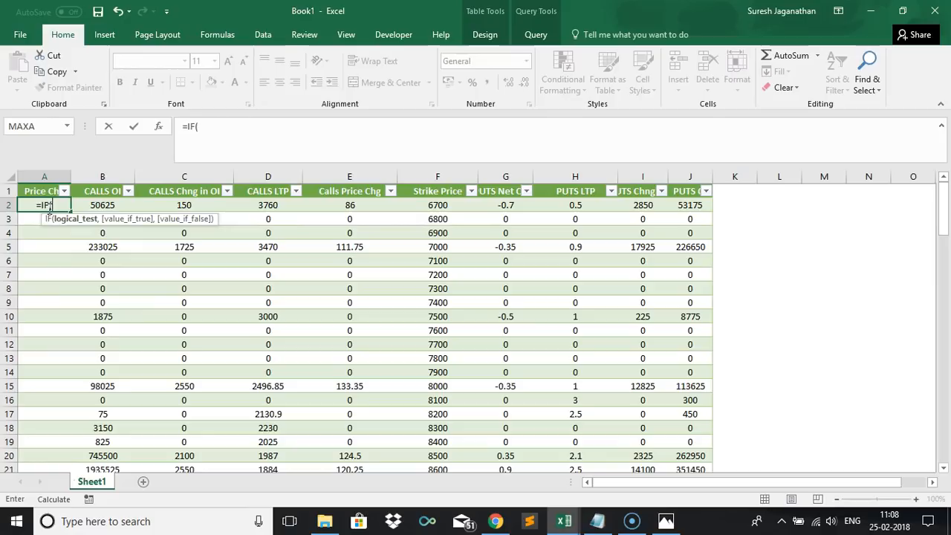
pyautogui.click(355, 204)
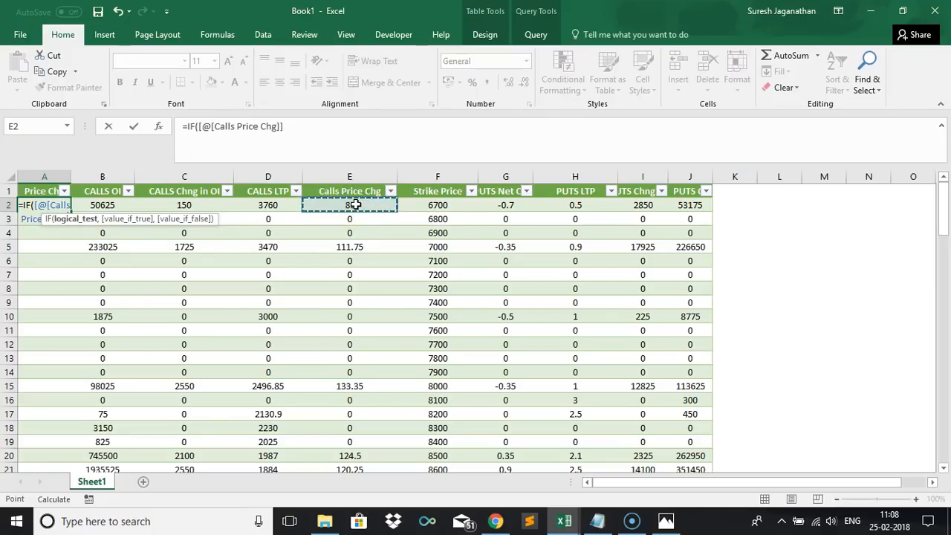
pyautogui.write('>')
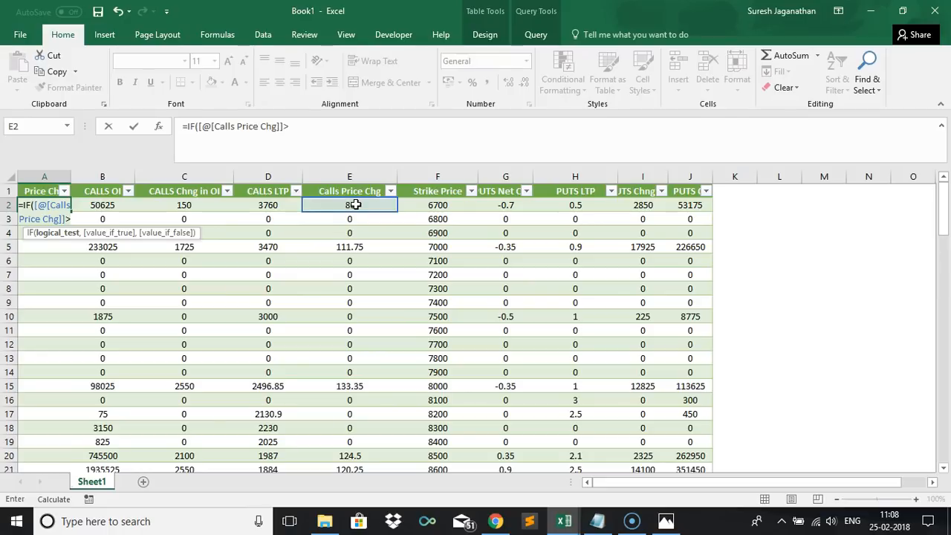
pyautogui.write('=')
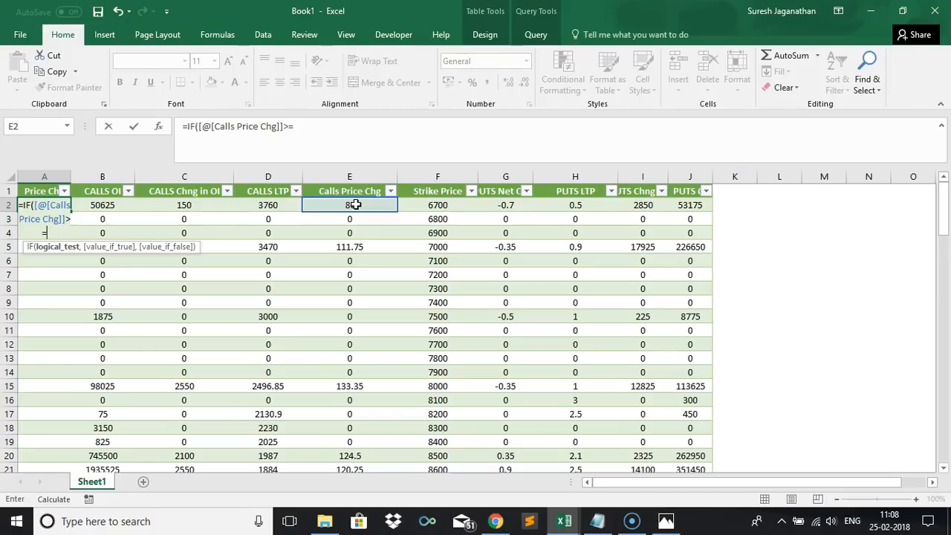
pyautogui.press('BackSpace')
pyautogui.write('0')
pyautogui.write(',"UP",')
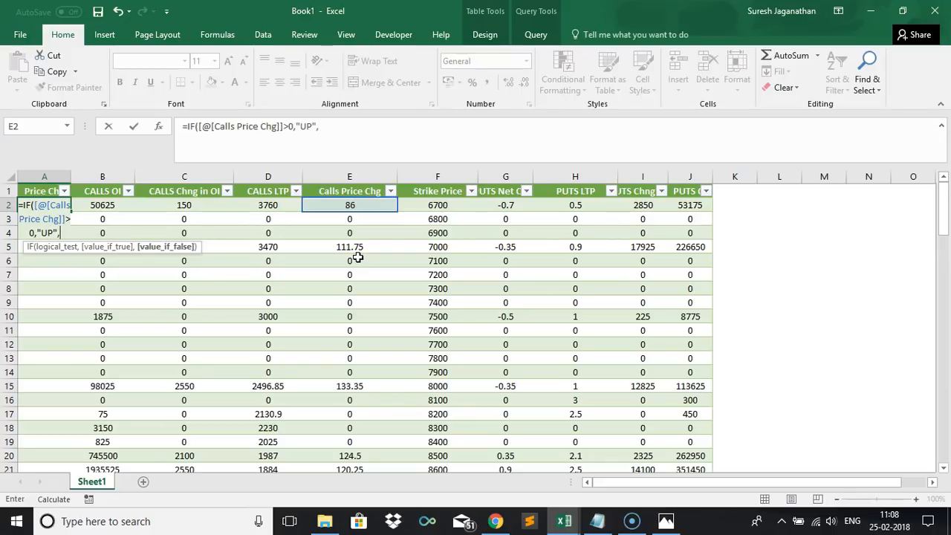
pyautogui.write('IF(')
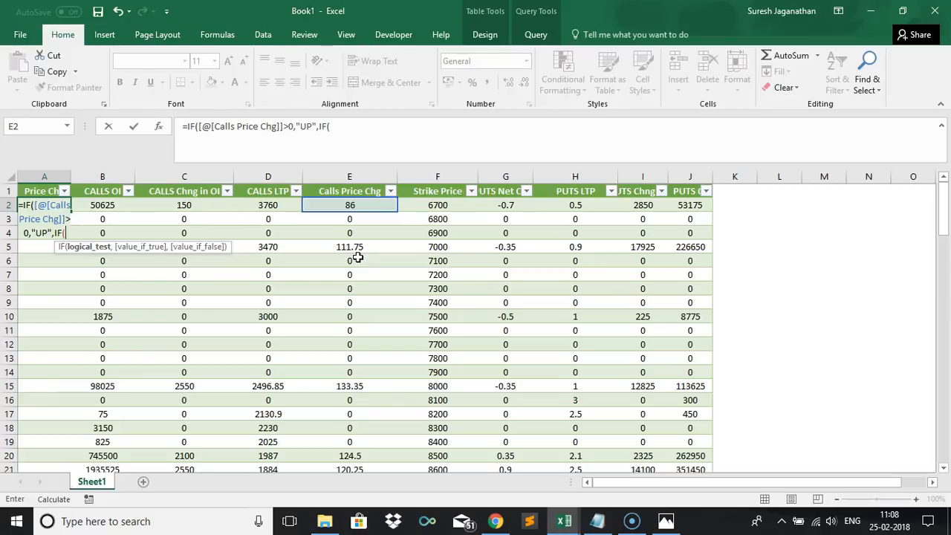
pyautogui.click(359, 205)
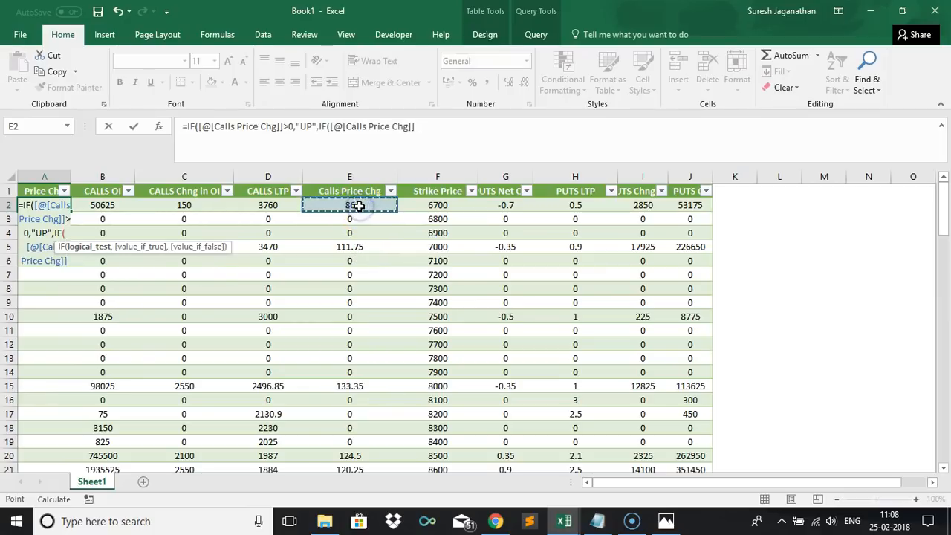
pyautogui.write('<0')
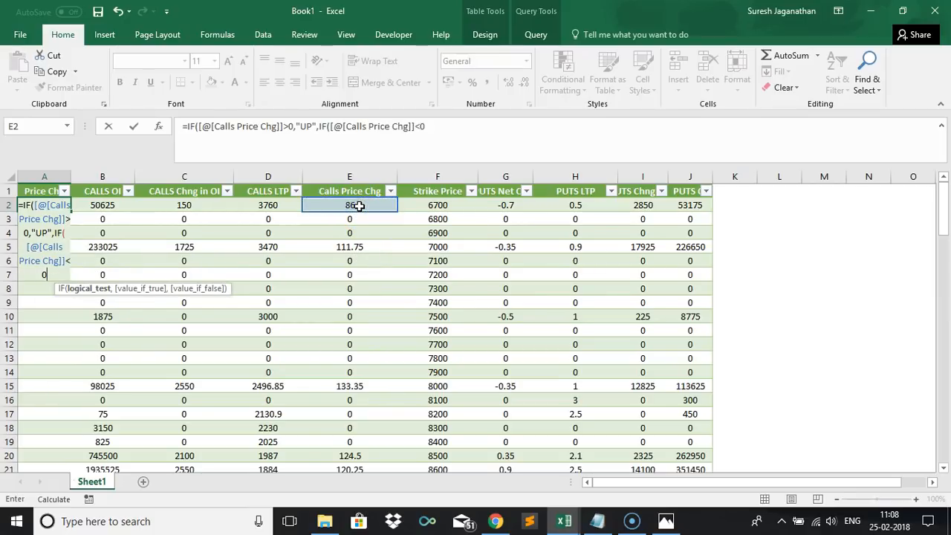
pyautogui.write(',"DOWN",')
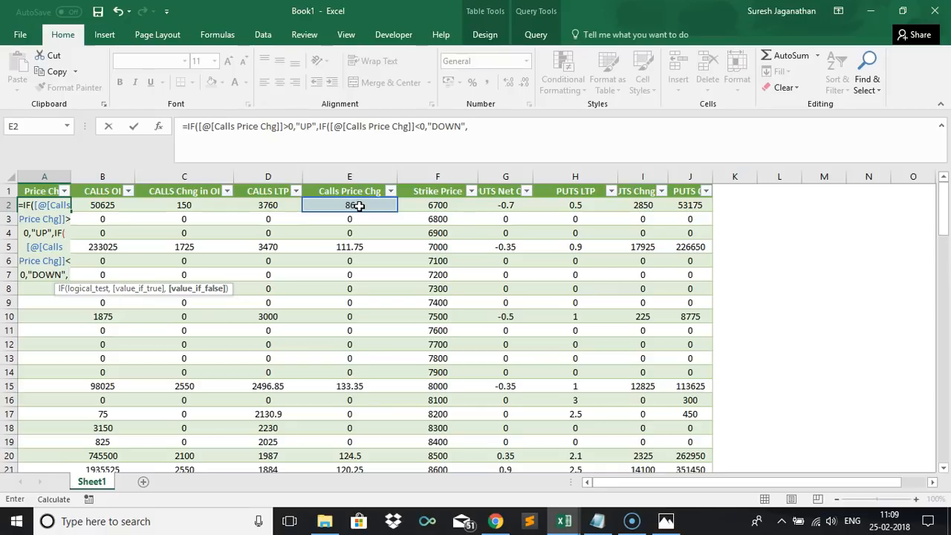
pyautogui.write('""')
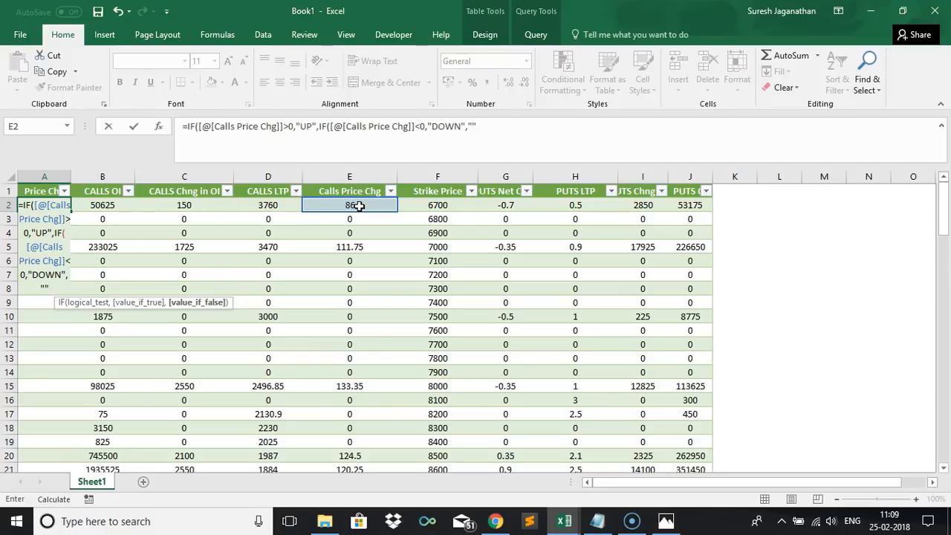
pyautogui.write('))')
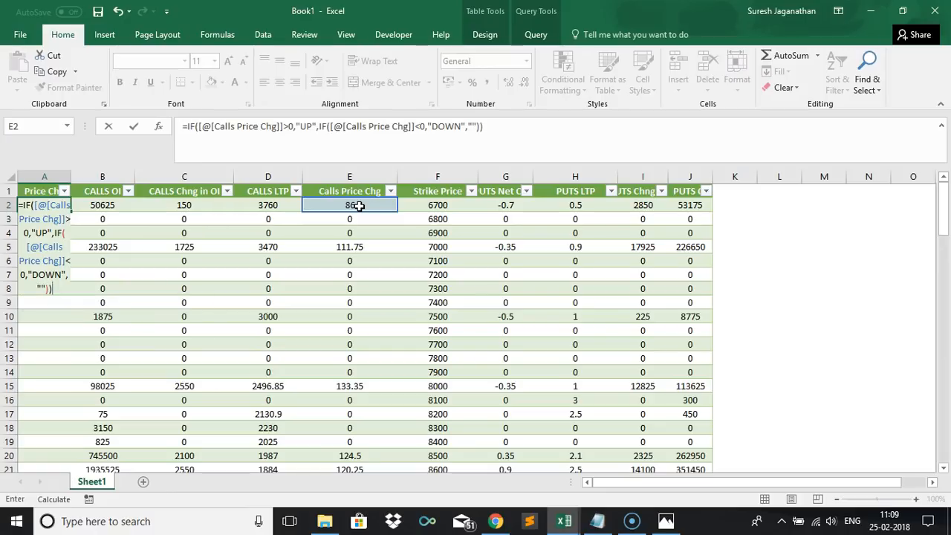
pyautogui.press('Tab')
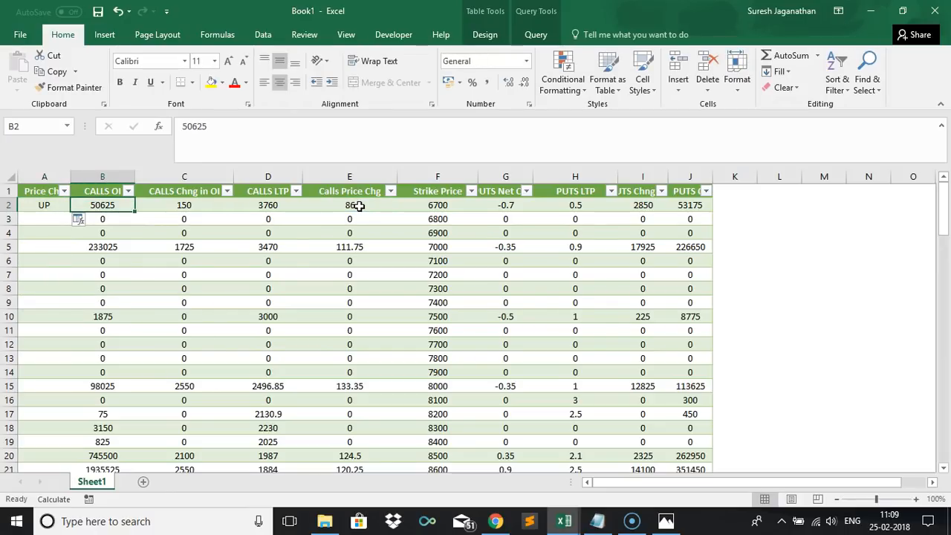
pyautogui.click(84, 223)
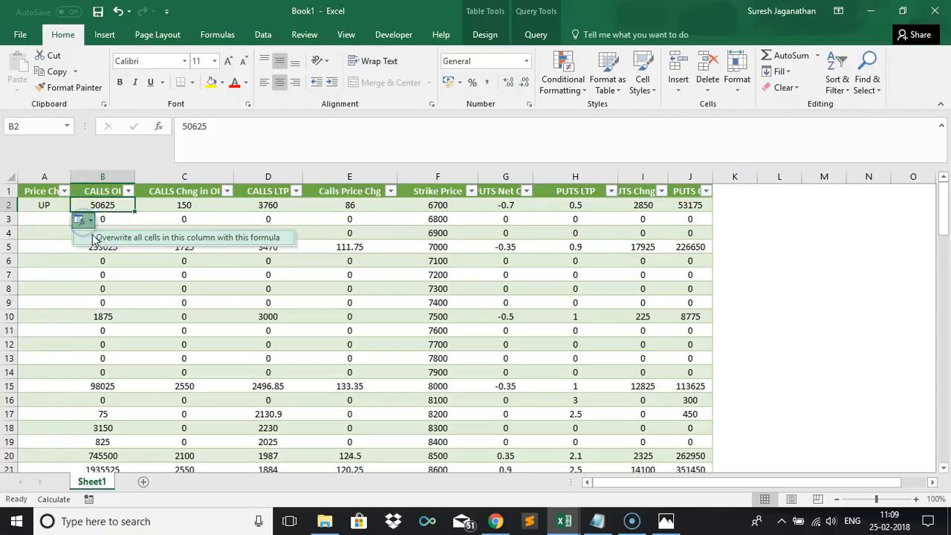
pyautogui.click(91, 233)
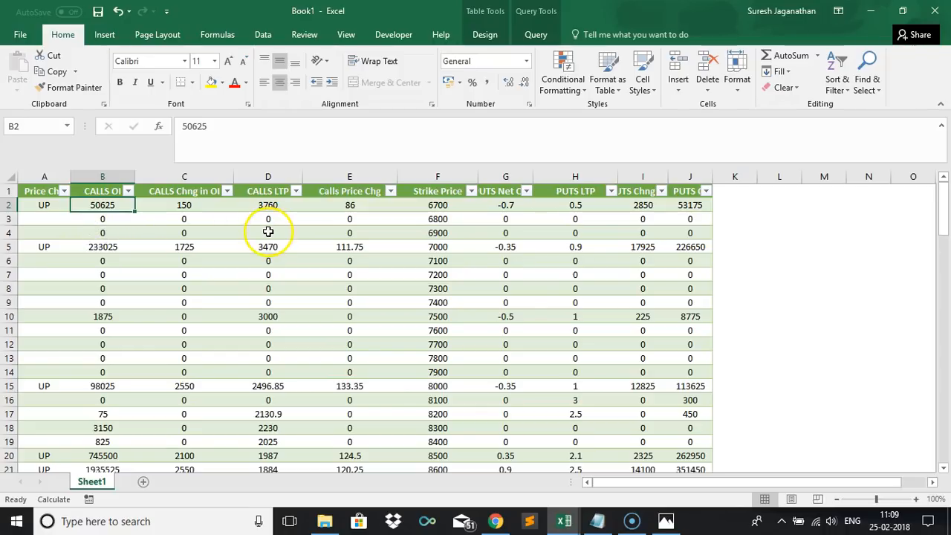
# Insert a table column to the left of Price Chg and name its header OI Change.
pyautogui.click(37, 191)
pyautogui.rightClick(37, 190)
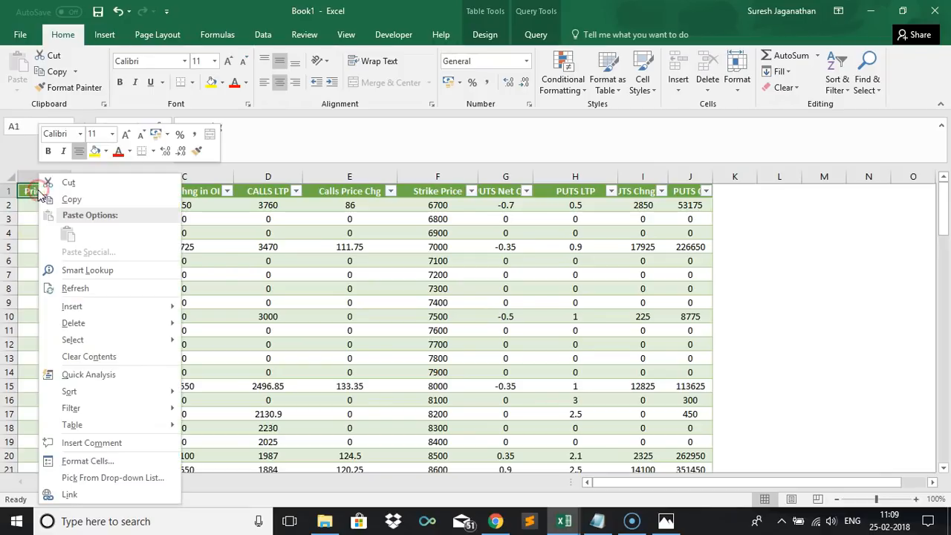
pyautogui.moveTo(171, 308)
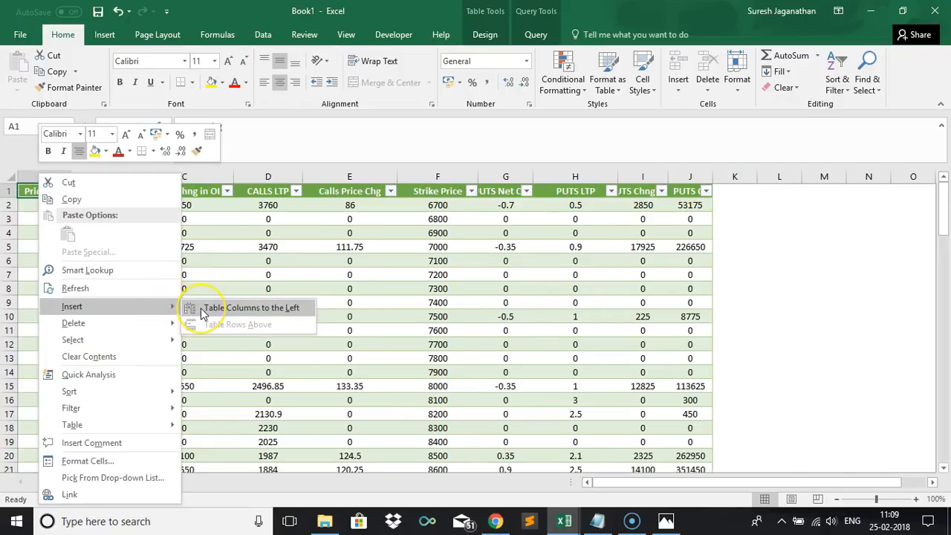
pyautogui.click(202, 312)
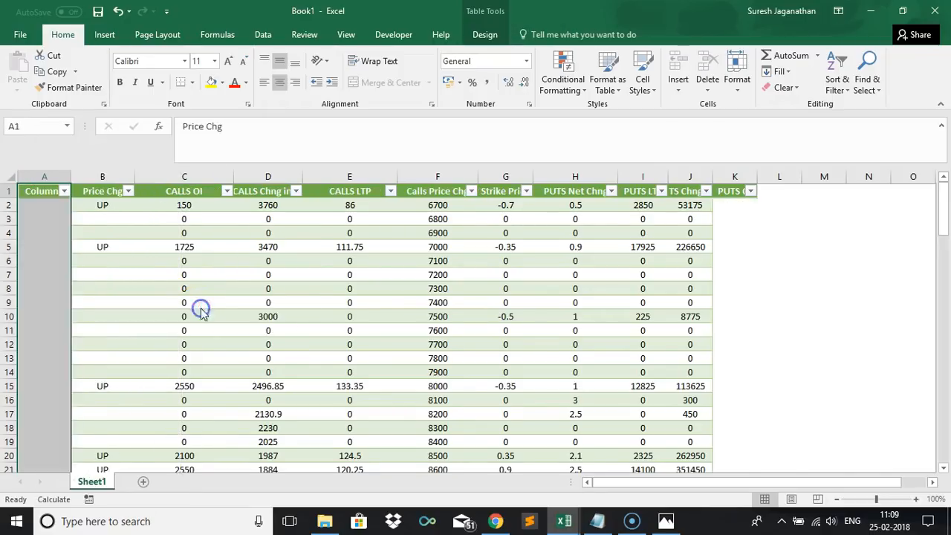
pyautogui.click(46, 192)
pyautogui.write('OI')
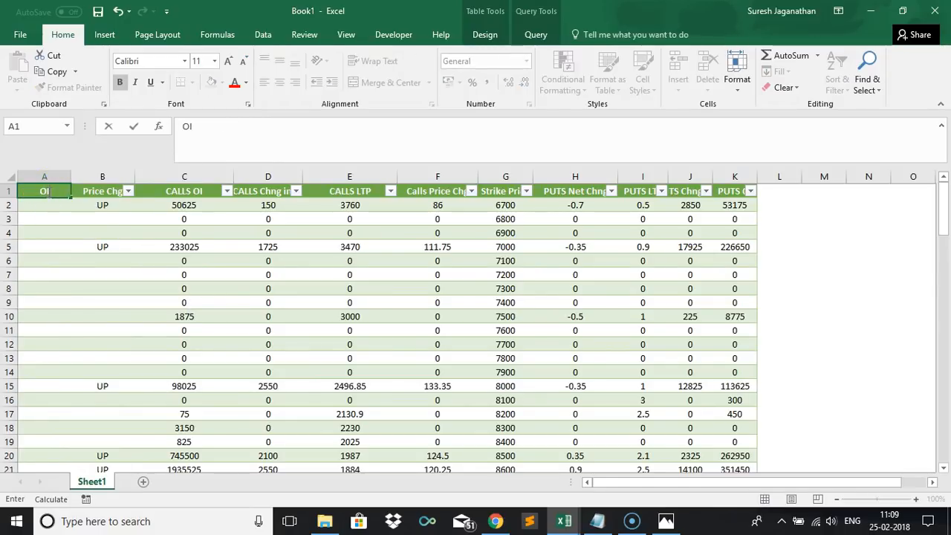
pyautogui.write(' Change')
pyautogui.press('Tab')
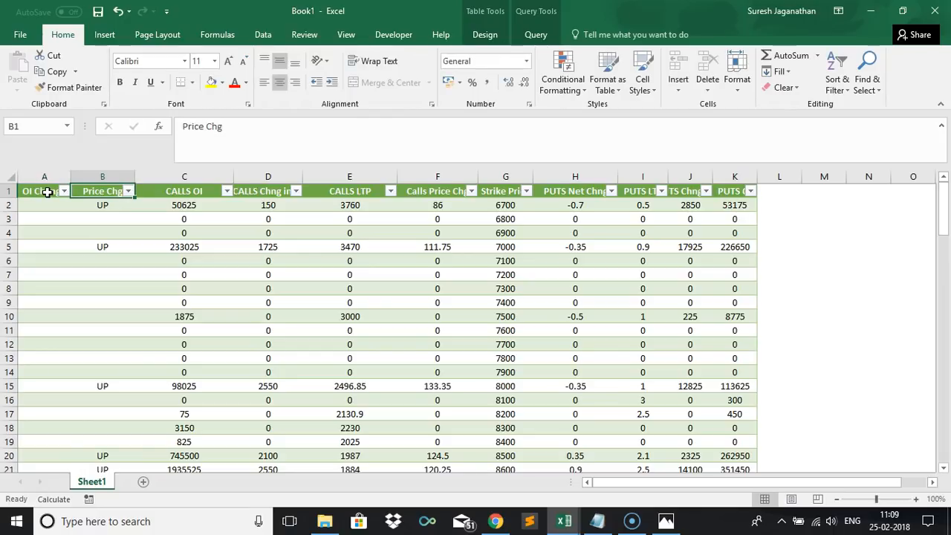
# Fill the OI Change column with =IF([@[CALLS Chng in OI]]>0,"UP",IF([@[CALLS Chng in OI]]<0,"DOWN","")) for every row.
pyautogui.click(256, 193)
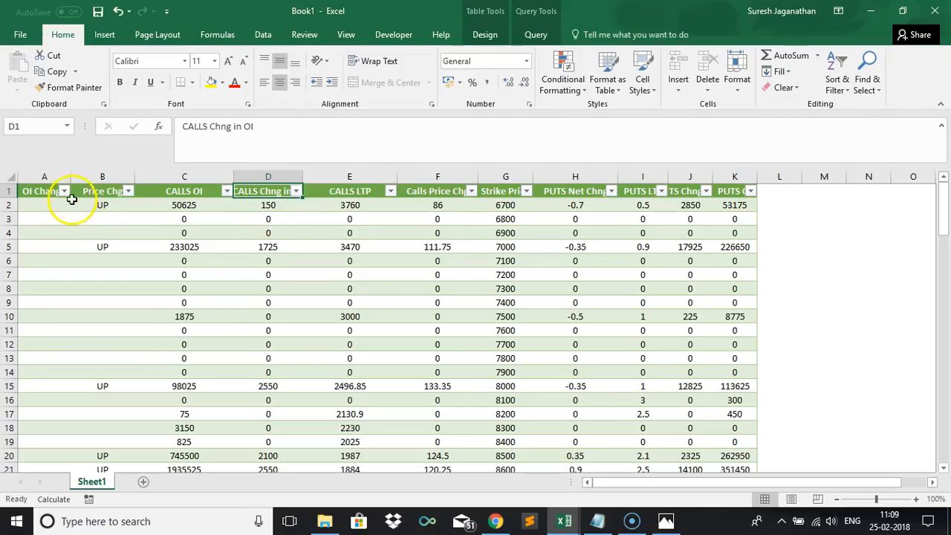
pyautogui.click(44, 200)
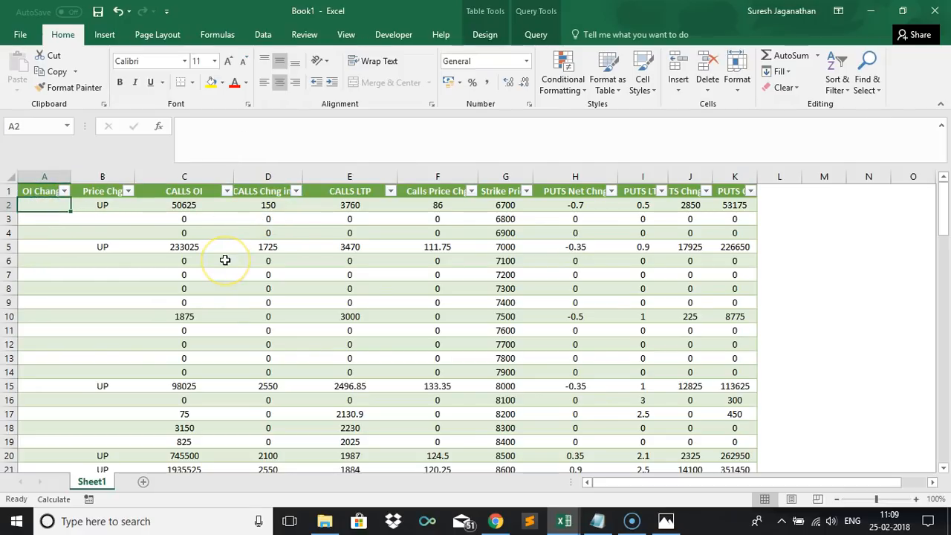
pyautogui.write('=IF(')
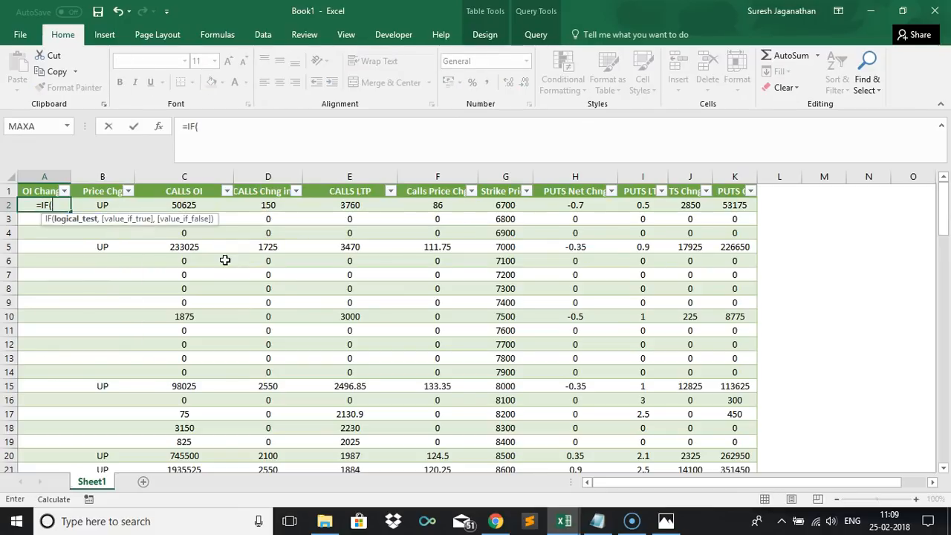
pyautogui.click(272, 206)
pyautogui.write('>0')
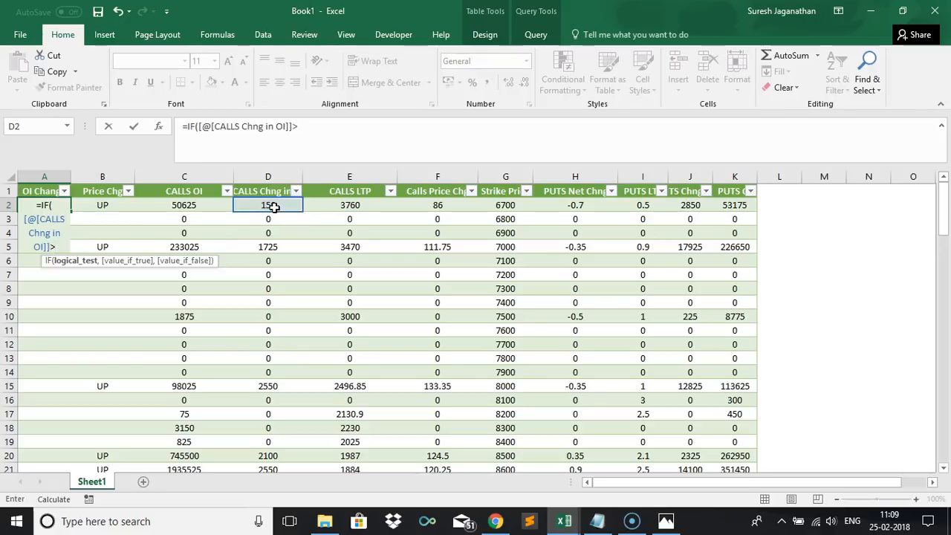
pyautogui.write(',"U')
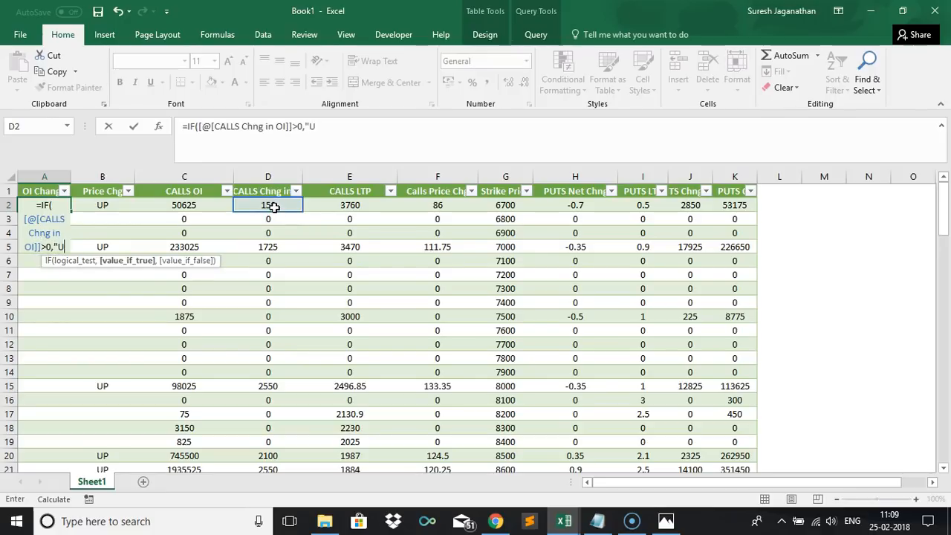
pyautogui.write('P",IF(')
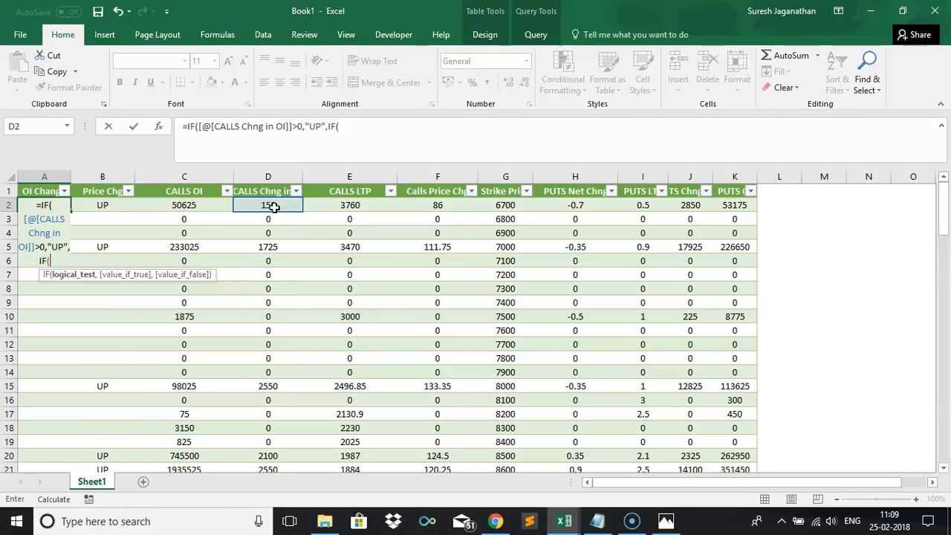
pyautogui.click(274, 207)
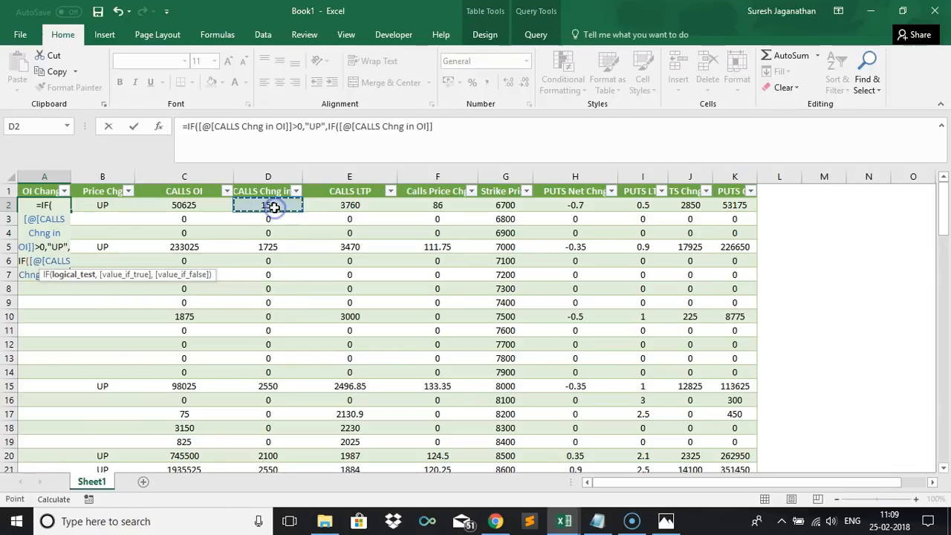
pyautogui.write('<0,"DOWN",""))')
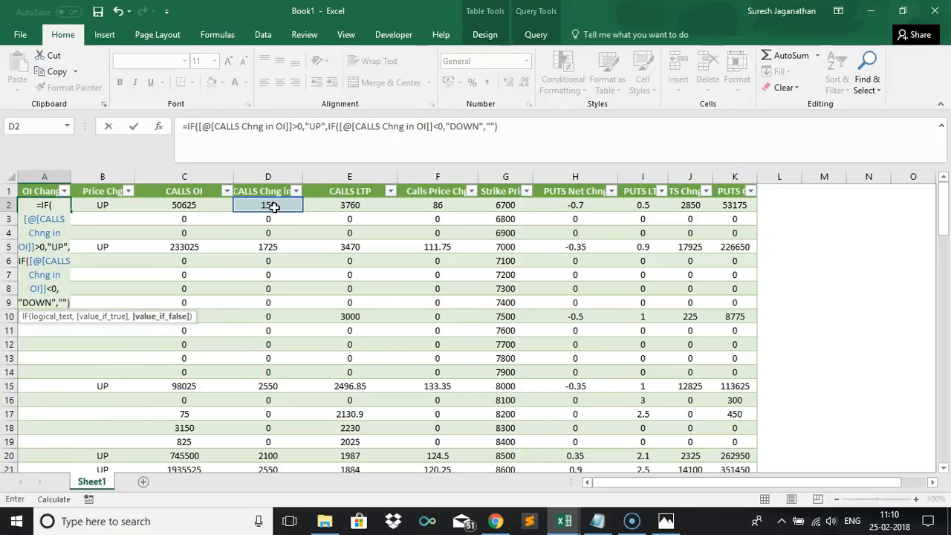
pyautogui.press('Tab')
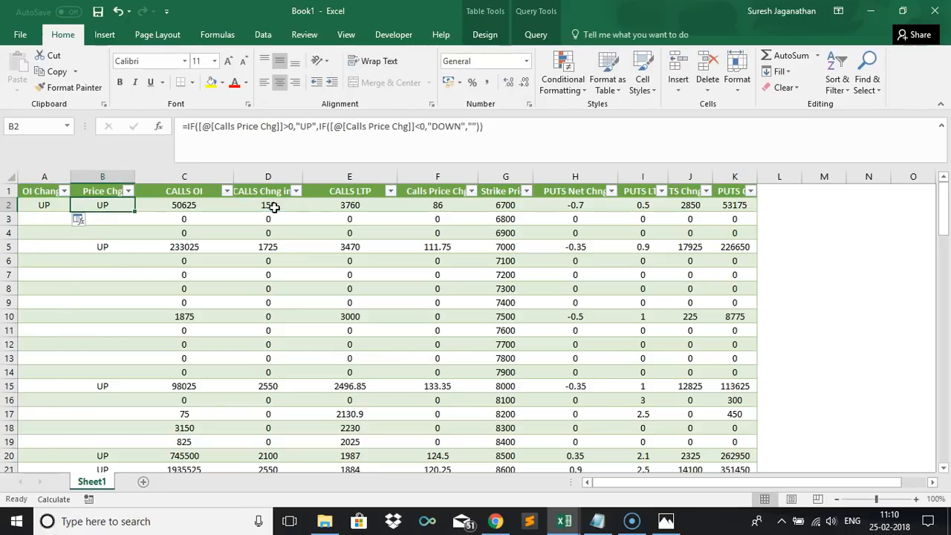
pyautogui.click(87, 222)
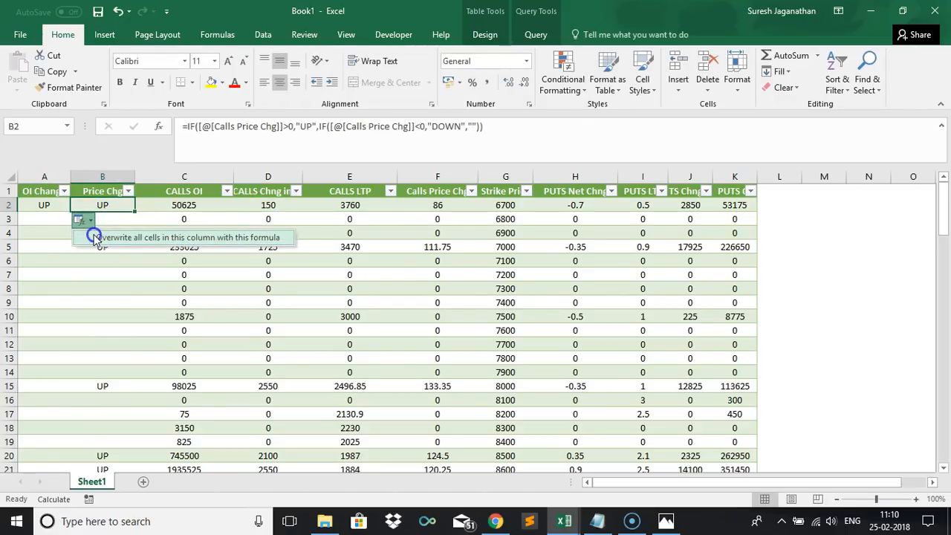
pyautogui.click(95, 238)
pyautogui.click(42, 205)
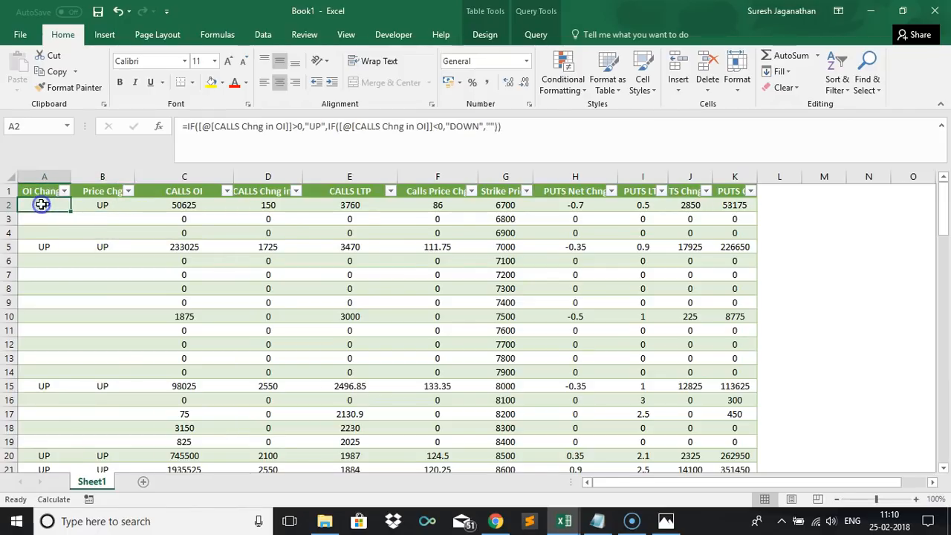
pyautogui.click(182, 246)
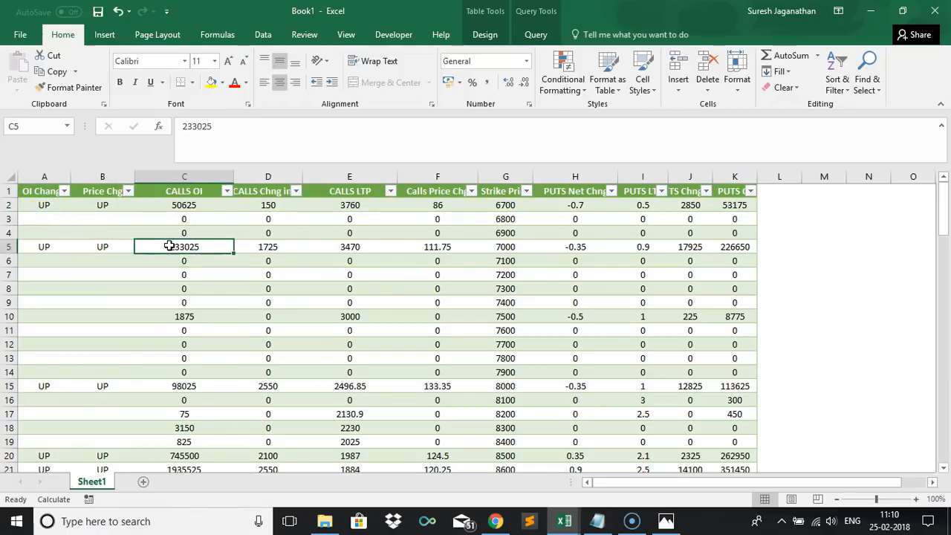
# Test the signal formulas by making row 5's CALLS OI negative, then undo that change.
pyautogui.doubleClick(169, 246)
pyautogui.write('=')
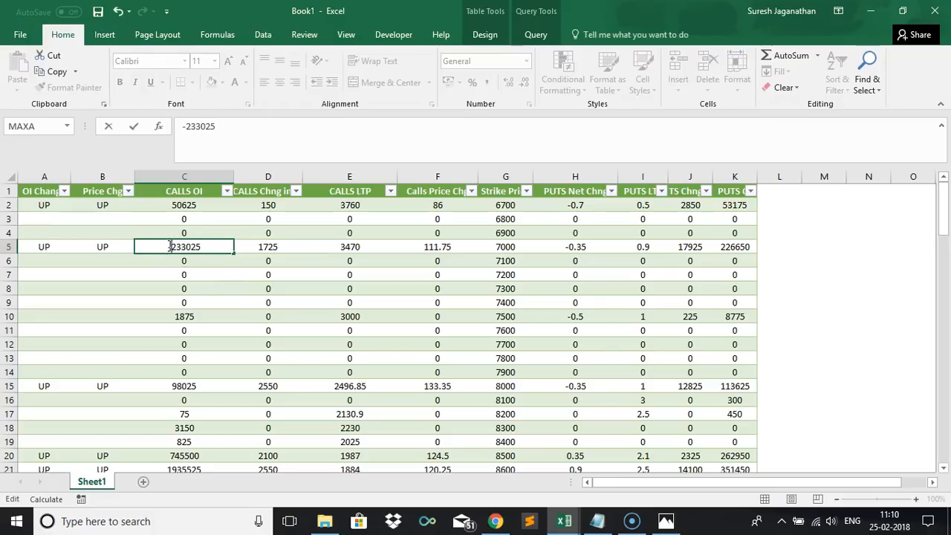
pyautogui.press('Tab')
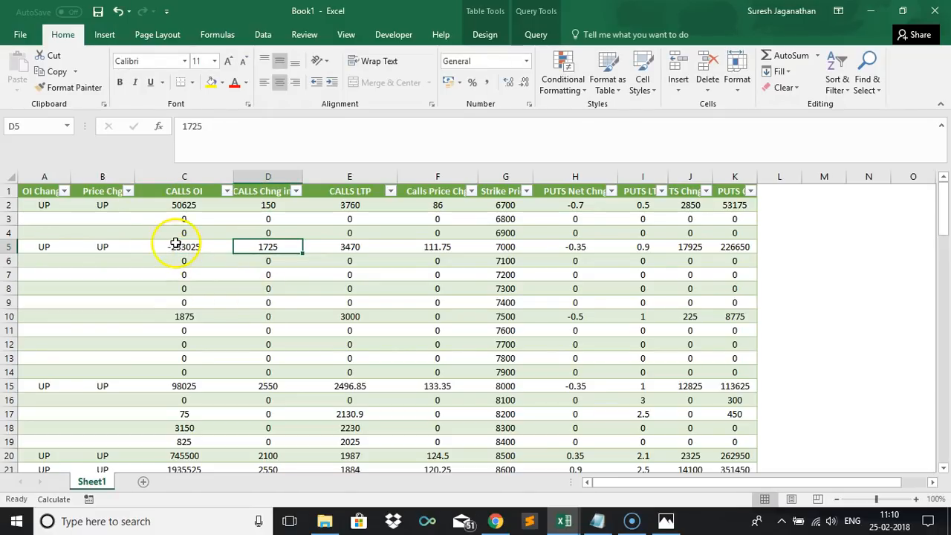
pyautogui.click(37, 249)
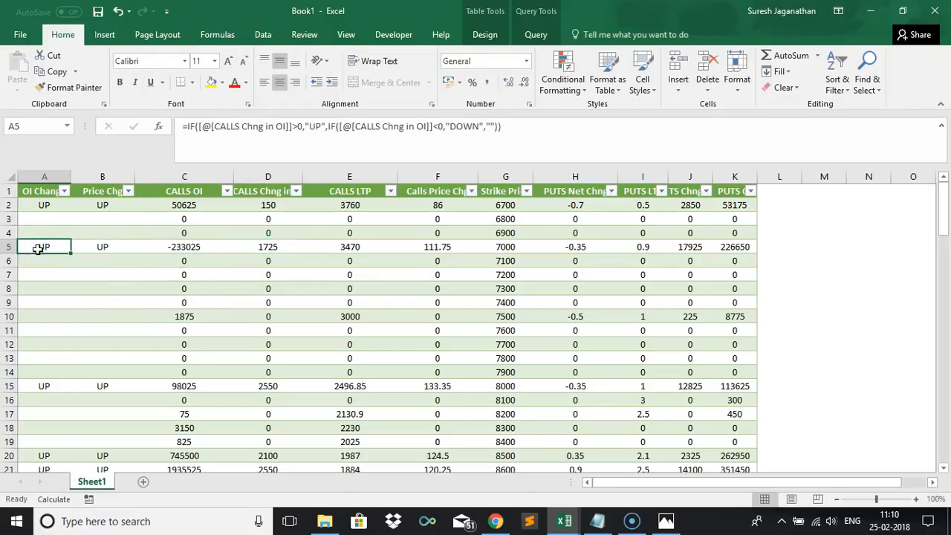
pyautogui.click(181, 248)
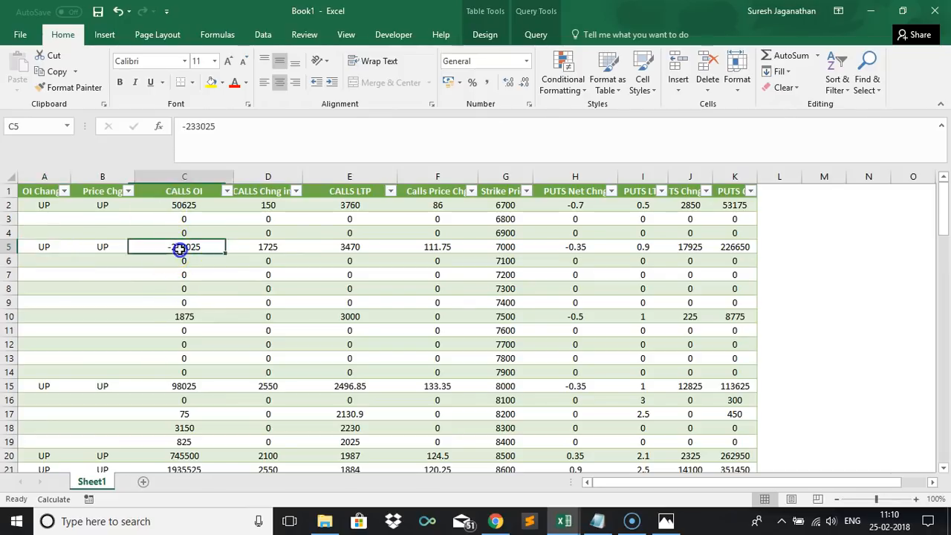
pyautogui.click(41, 247)
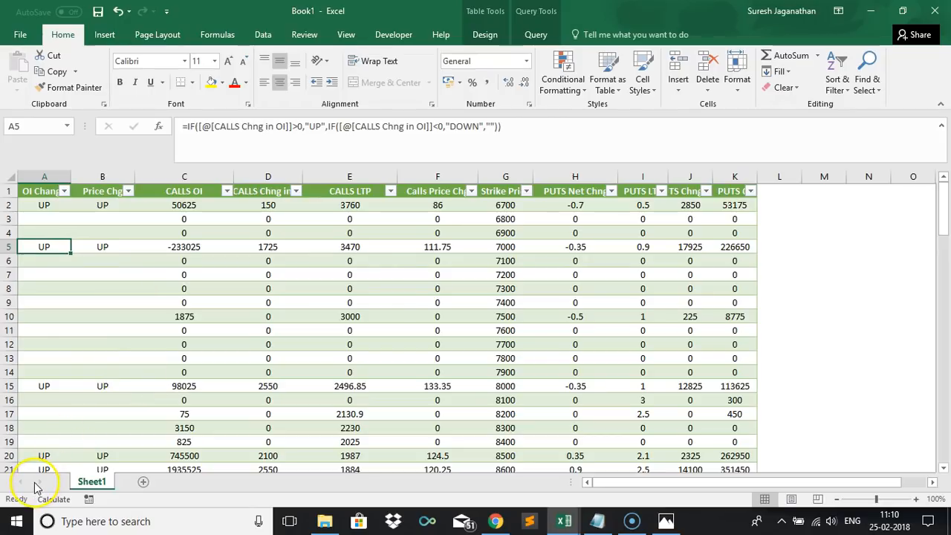
pyautogui.hotkey('ctrl', 'z')
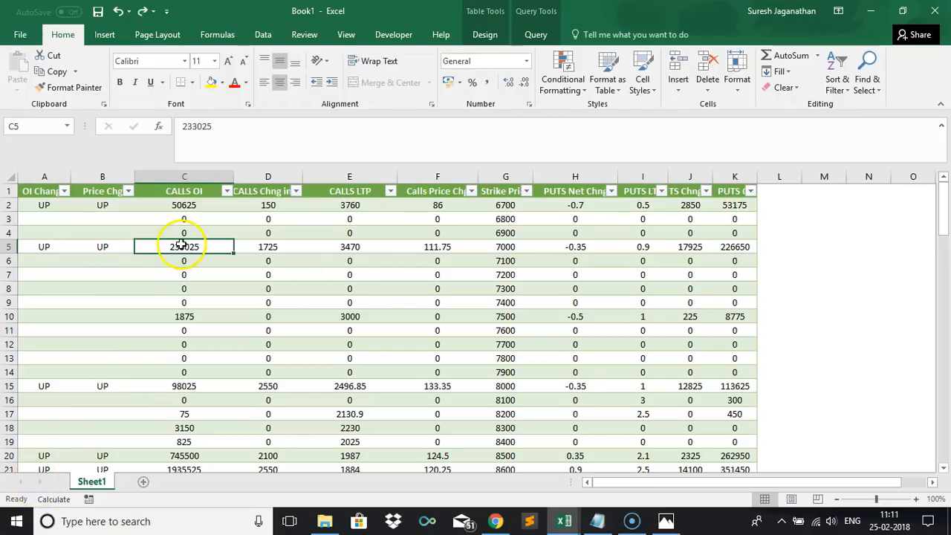
# Test the formulas by entering -1725 as row 5's CALLS Chng in OI and -80 as its Calls Price Chg, then undo both.
pyautogui.click(44, 205)
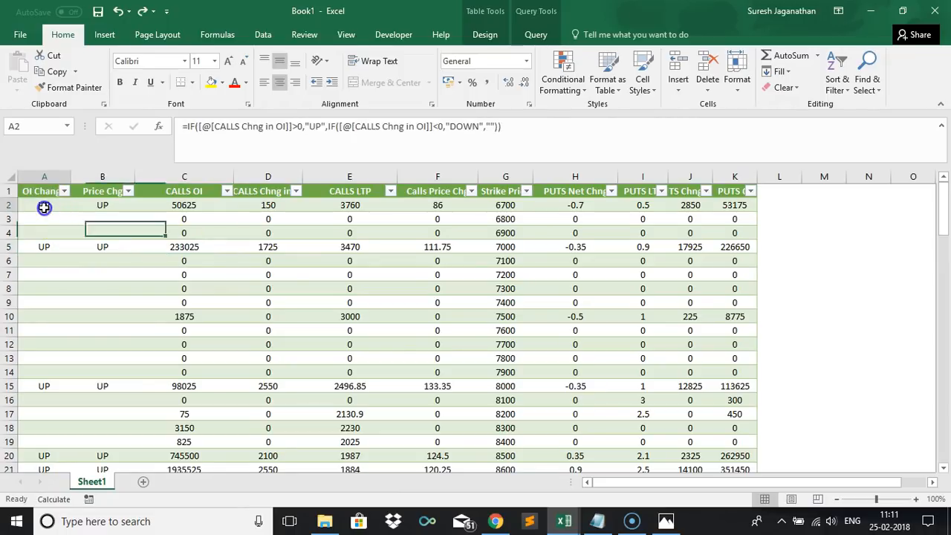
pyautogui.click(278, 208)
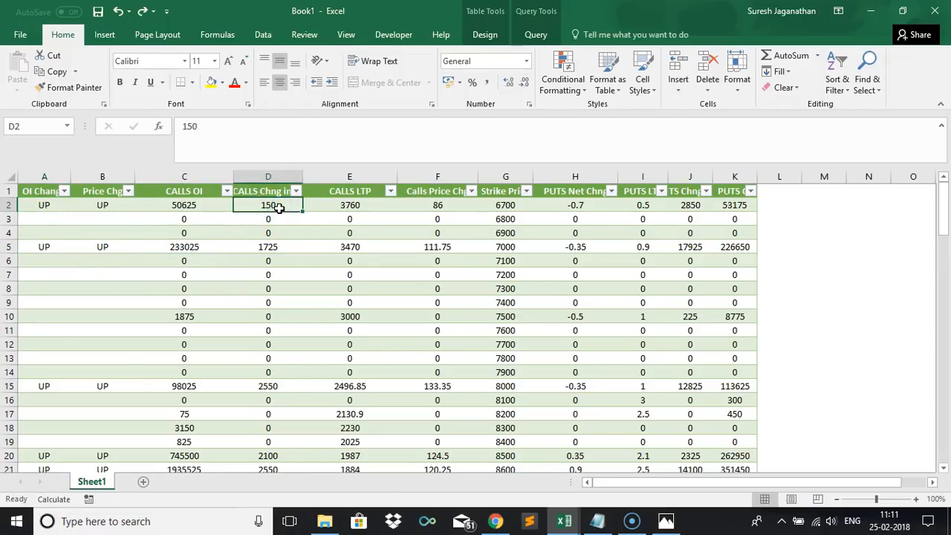
pyautogui.click(270, 248)
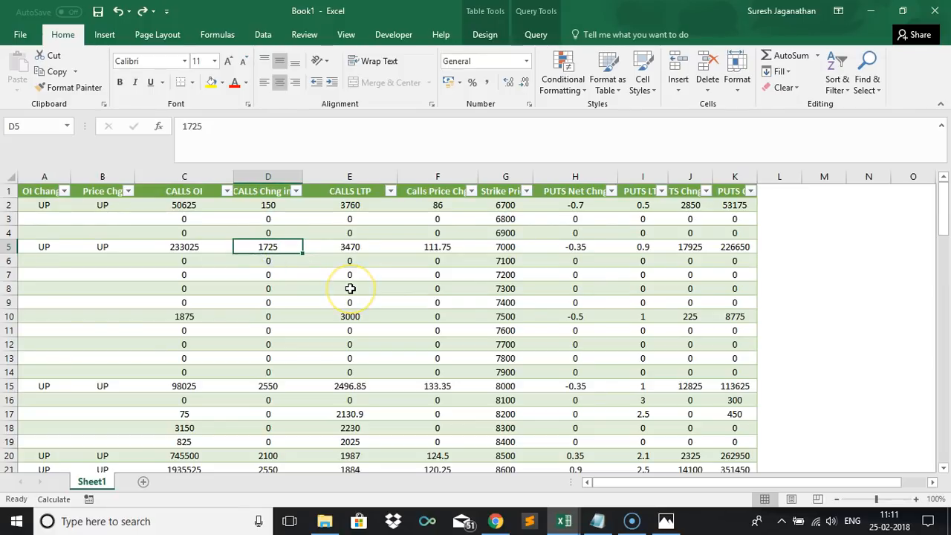
pyautogui.write('-1')
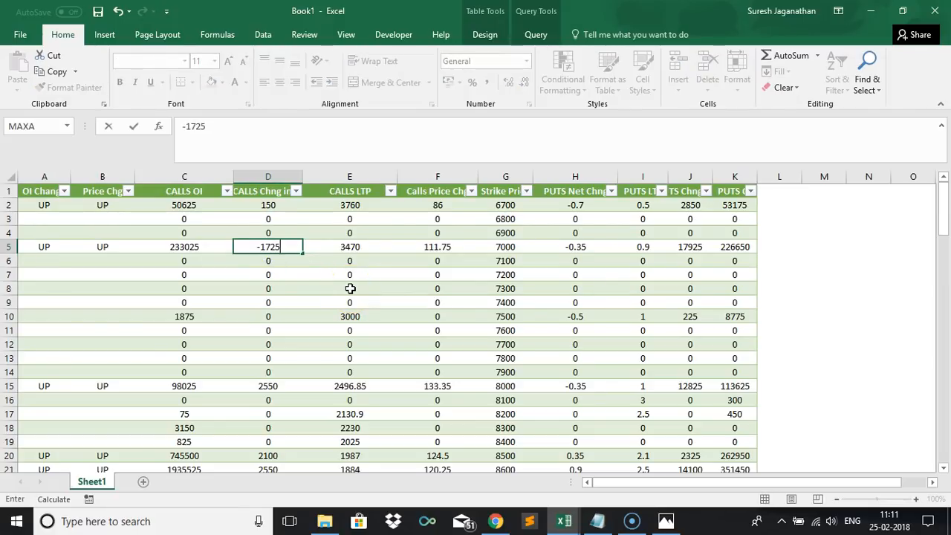
pyautogui.press('Tab')
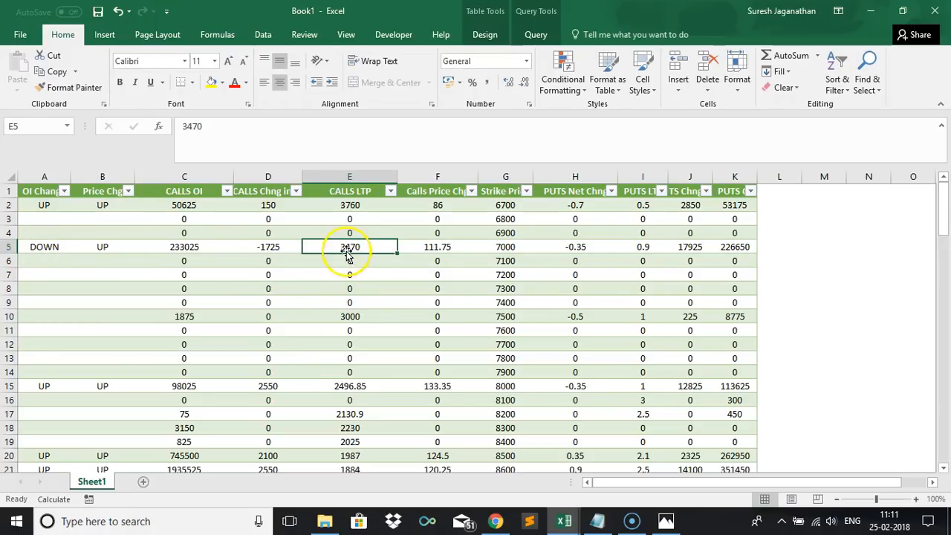
pyautogui.write('-3470')
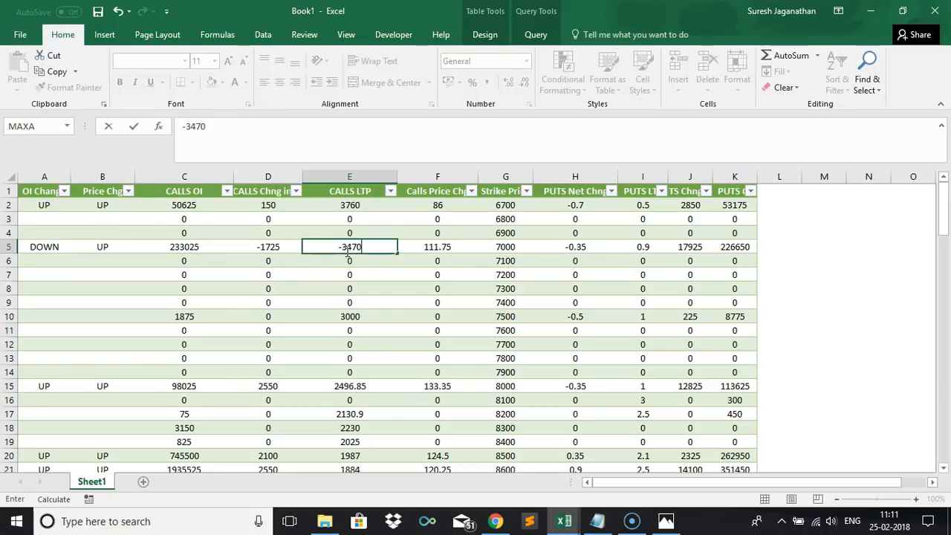
pyautogui.hotkey('ctrl', 'z')
pyautogui.press('Tab')
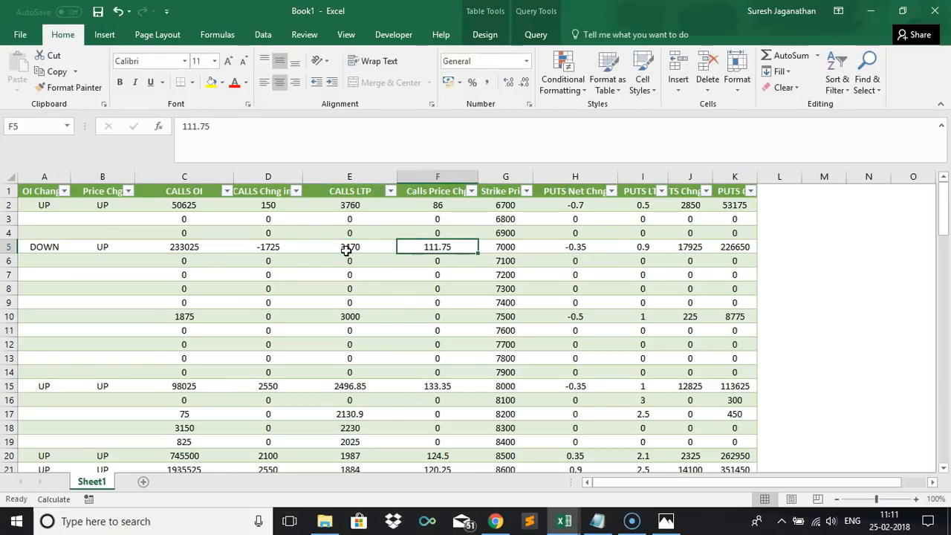
pyautogui.write('-80')
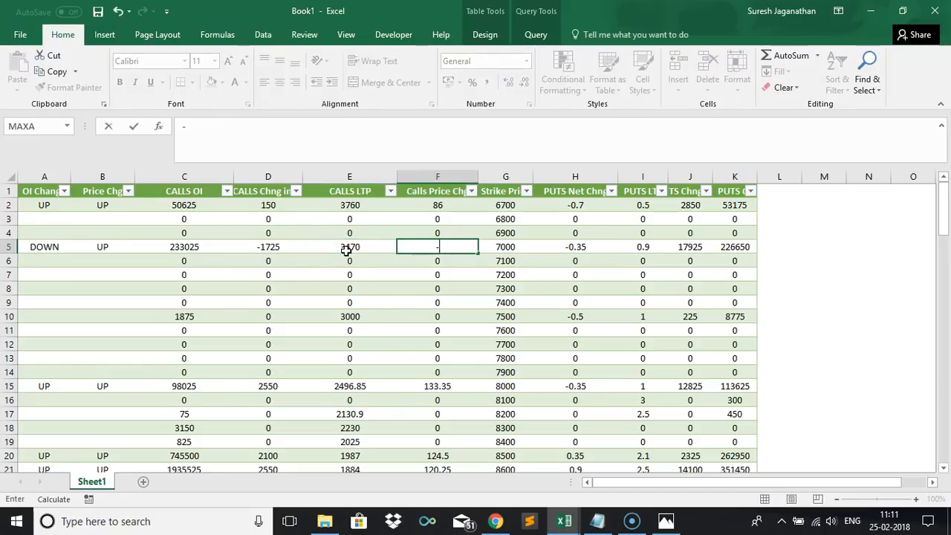
pyautogui.press('Tab')
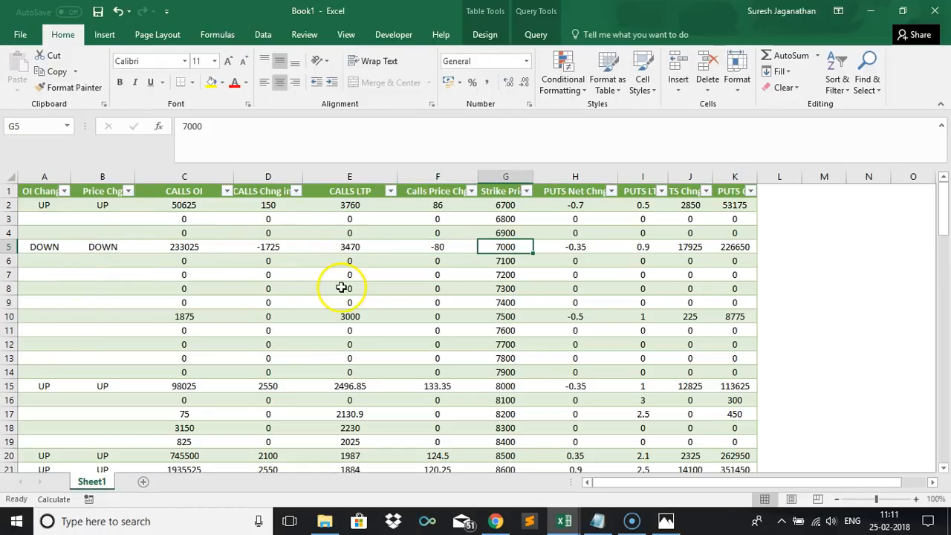
pyautogui.hotkey('ctrl', 'z')
pyautogui.press('Left')
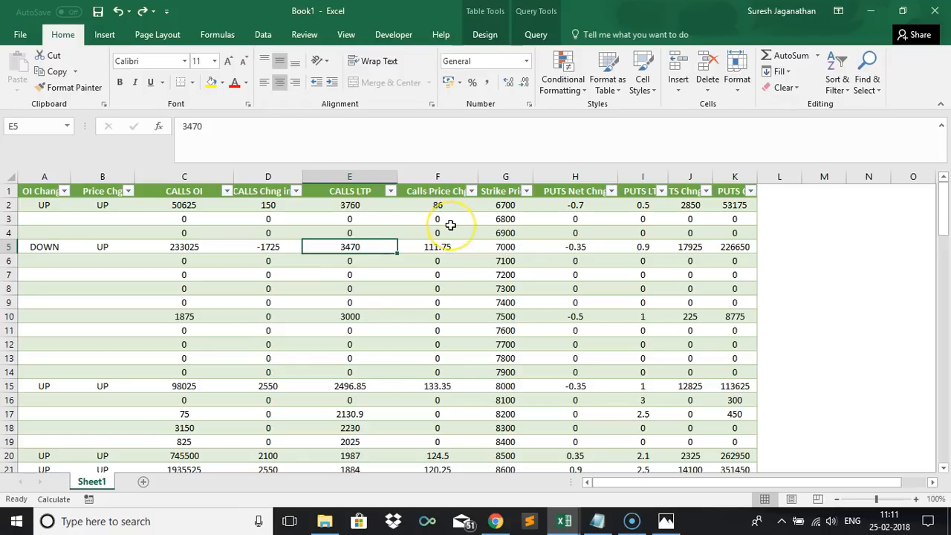
pyautogui.hotkey('ctrl', 'z')
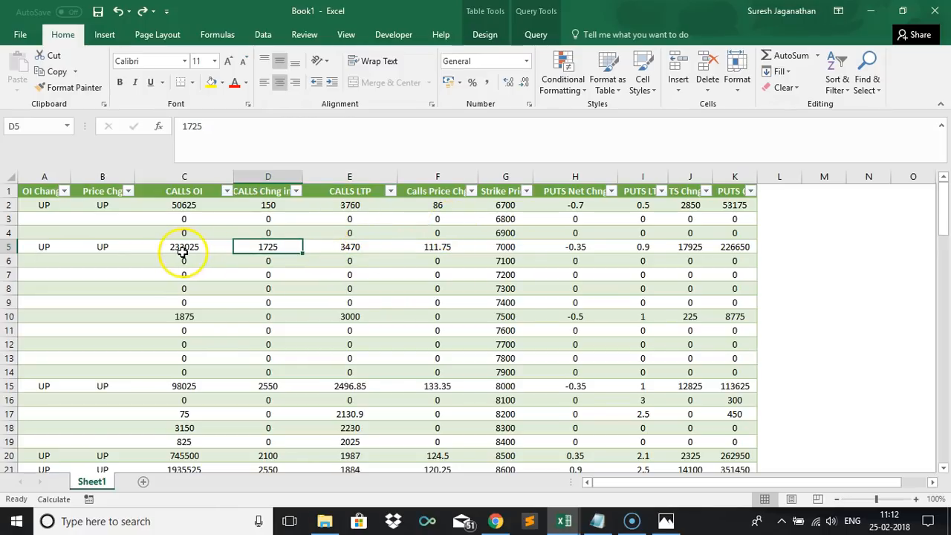
# Insert a table column to the left of OI Change and name its header Interpretation.
pyautogui.click(50, 246)
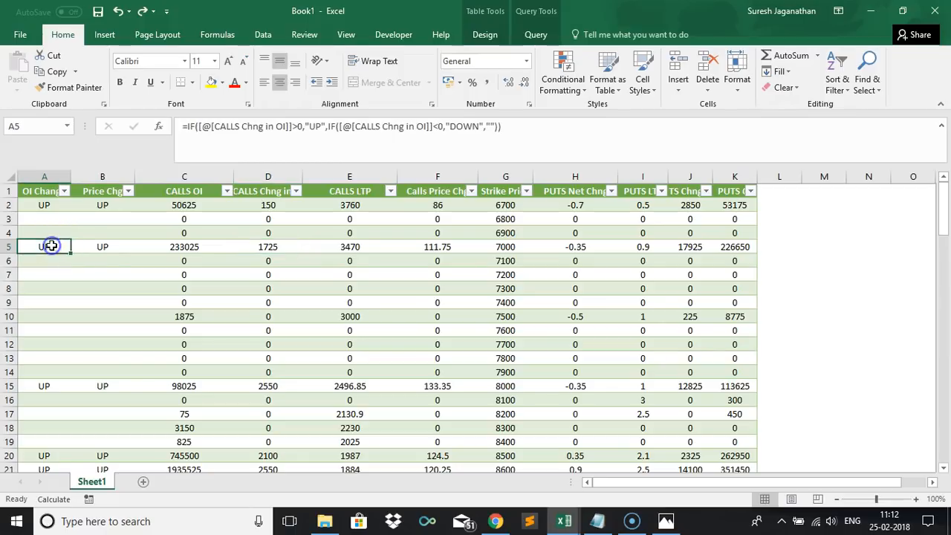
pyautogui.click(100, 250)
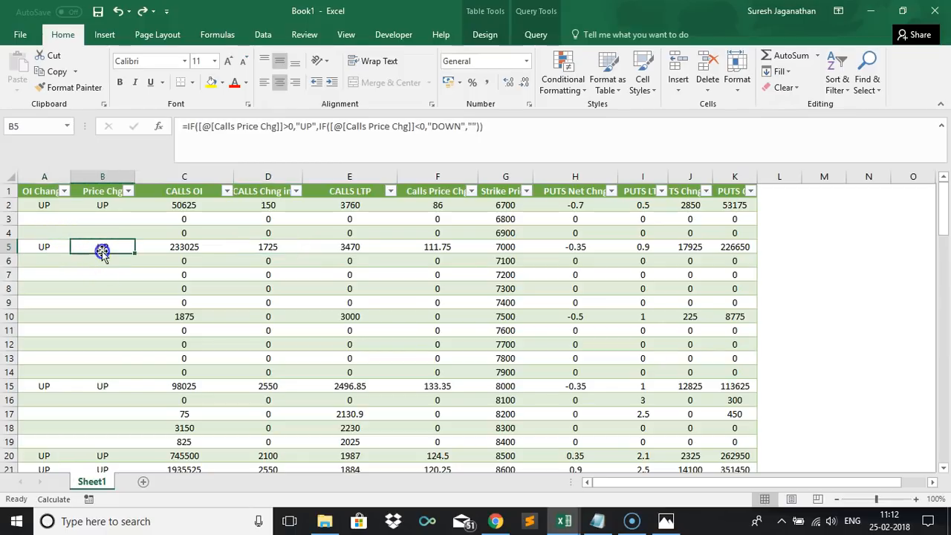
pyautogui.click(42, 191)
pyautogui.rightClick(41, 190)
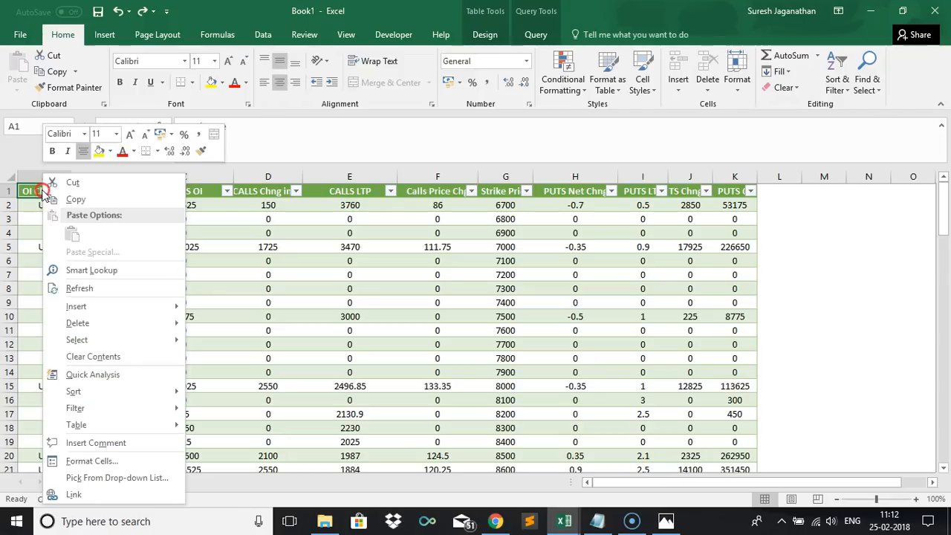
pyautogui.moveTo(134, 309)
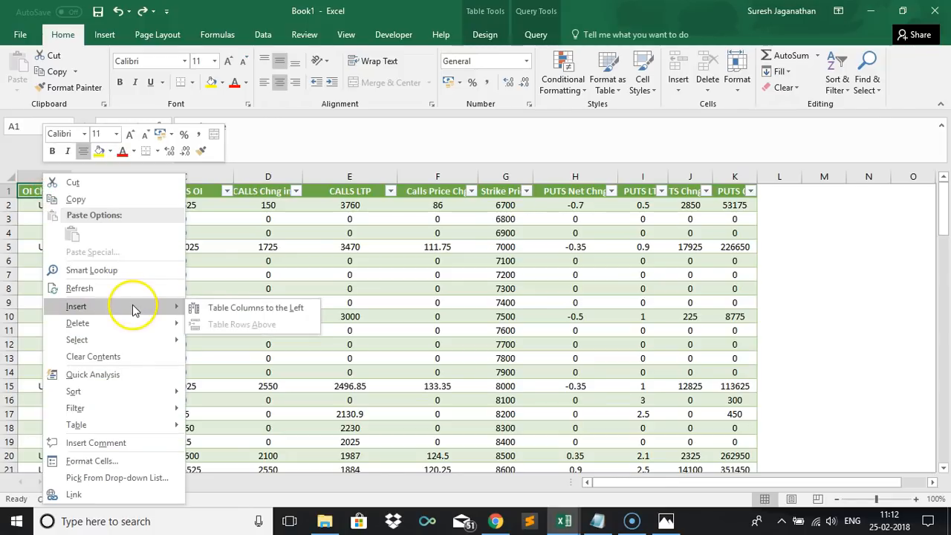
pyautogui.click(211, 306)
pyautogui.click(46, 194)
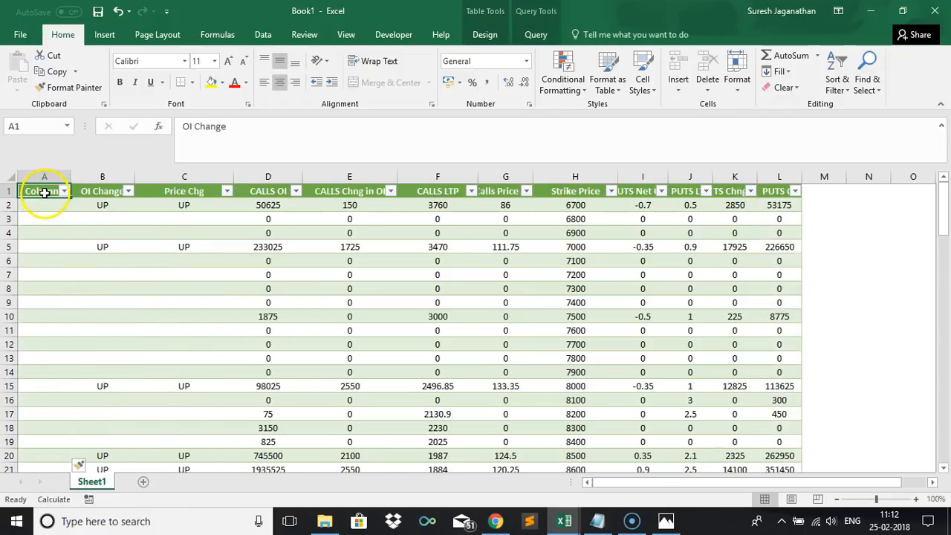
pyautogui.write('Interpretation')
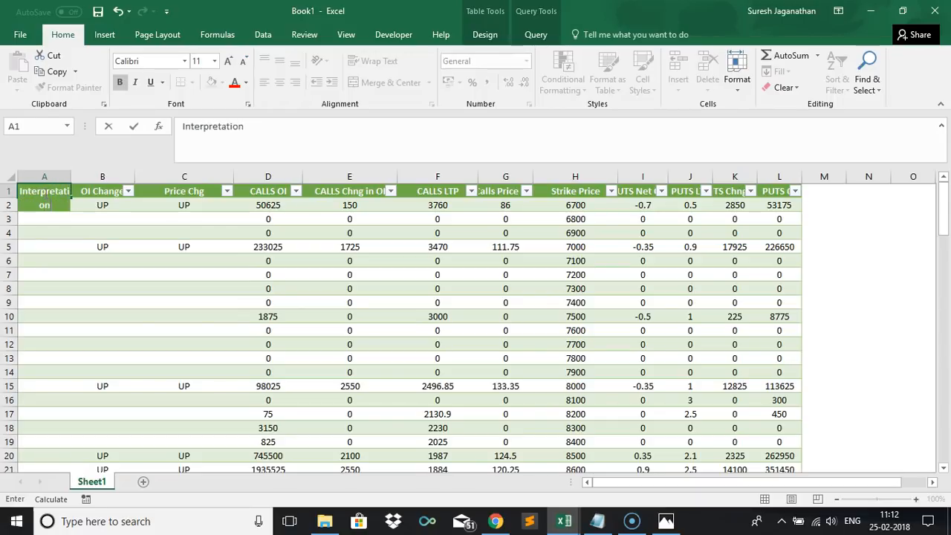
pyautogui.press('Tab')
pyautogui.click(37, 207)
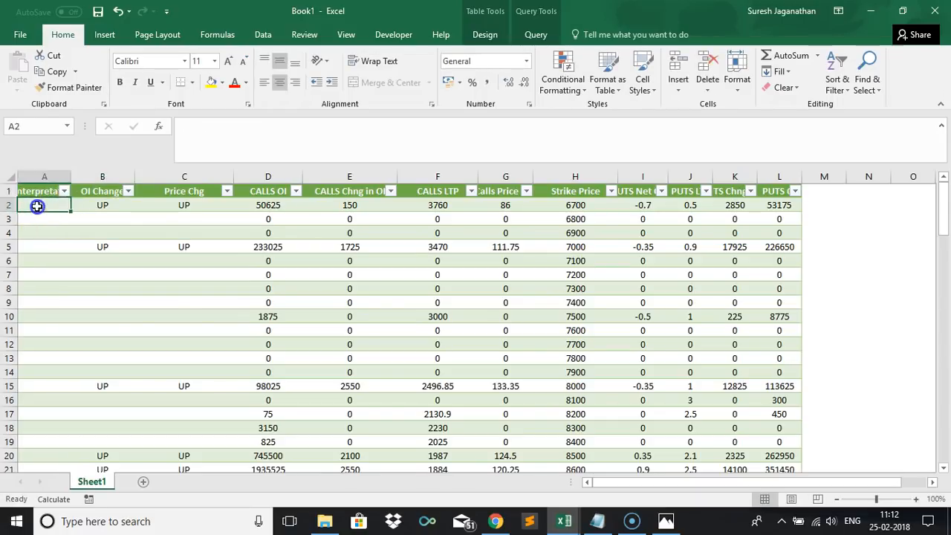
pyautogui.write('=')
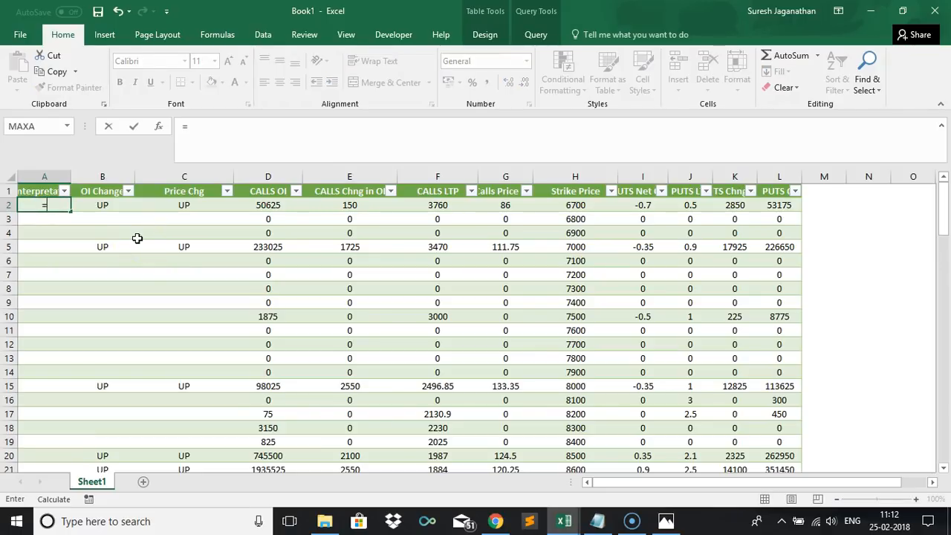
pyautogui.press('Escape')
# Switch to the Strategy workbook and review the Call rules for price change and change in OI.
pyautogui.click(564, 523)
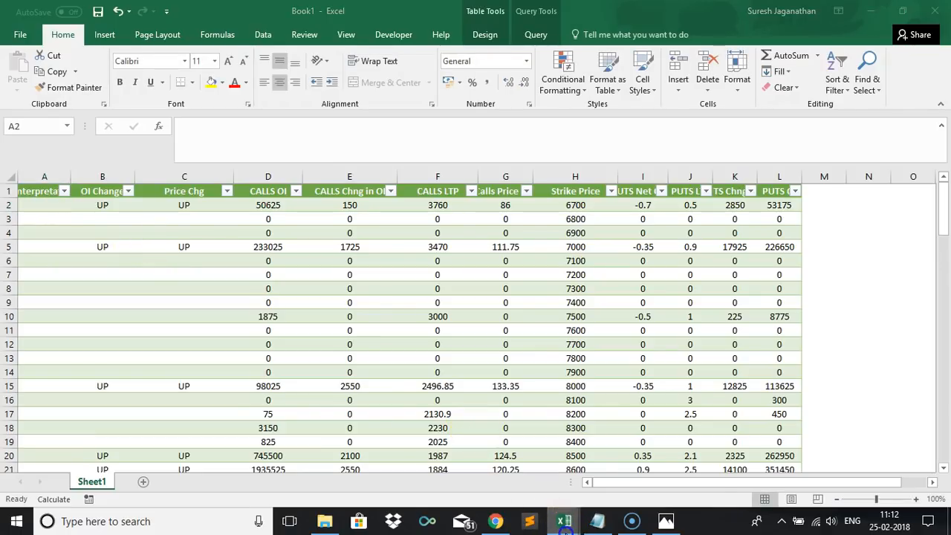
pyautogui.click(598, 456)
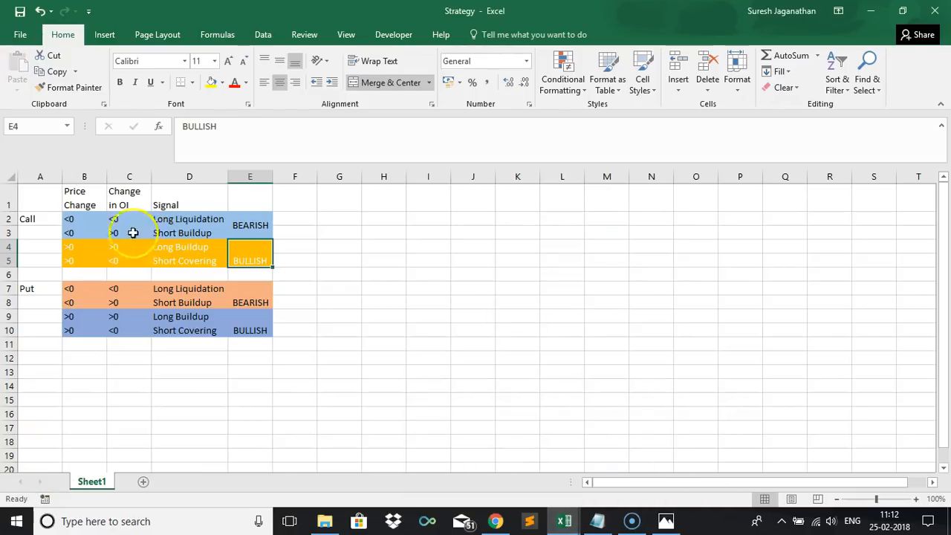
pyautogui.click(87, 220)
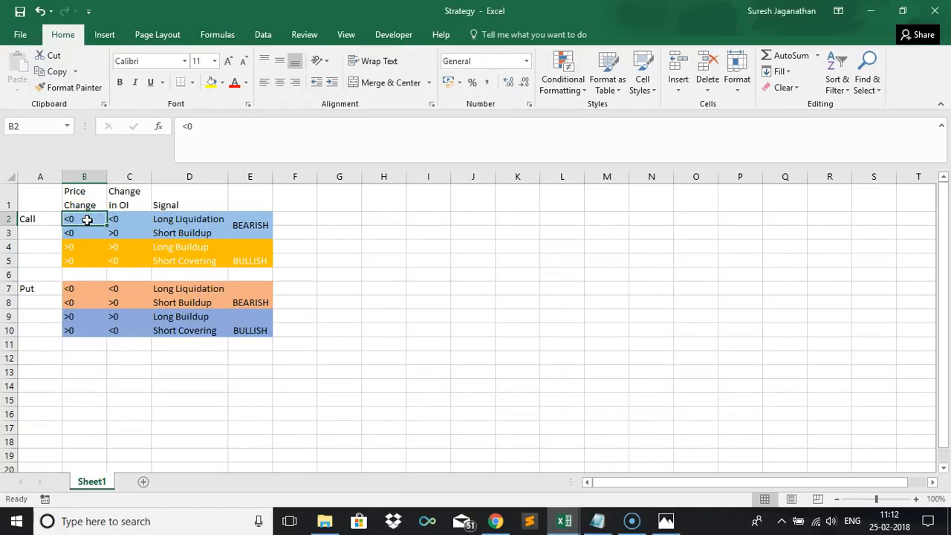
pyautogui.press('Right')
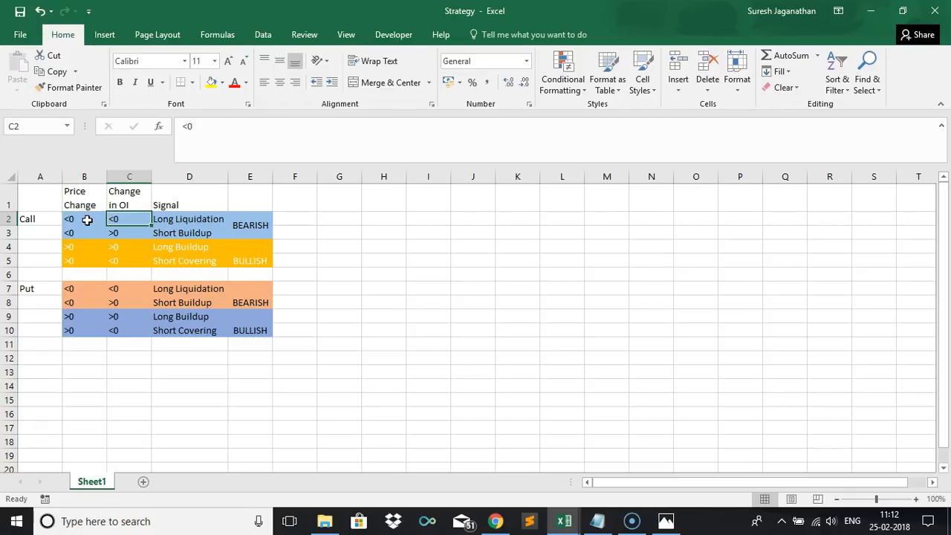
pyautogui.hotkey('ctrl', 'Tab')
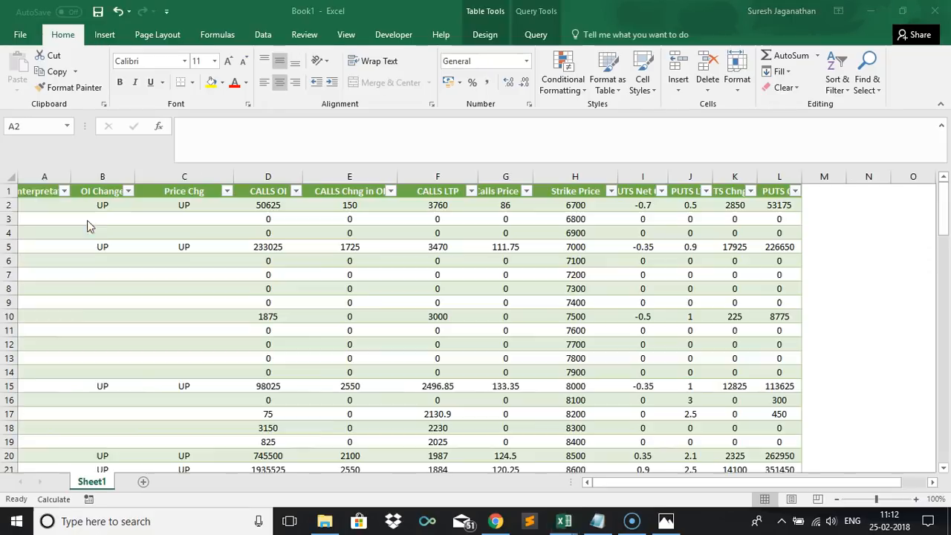
pyautogui.hotkey('ctrl', 'Tab')
pyautogui.hotkey('ctrl', 'Tab')
# Return to the Strategy workbook to compare the Long Buildup rule's price and OI conditions.
pyautogui.click(48, 206)
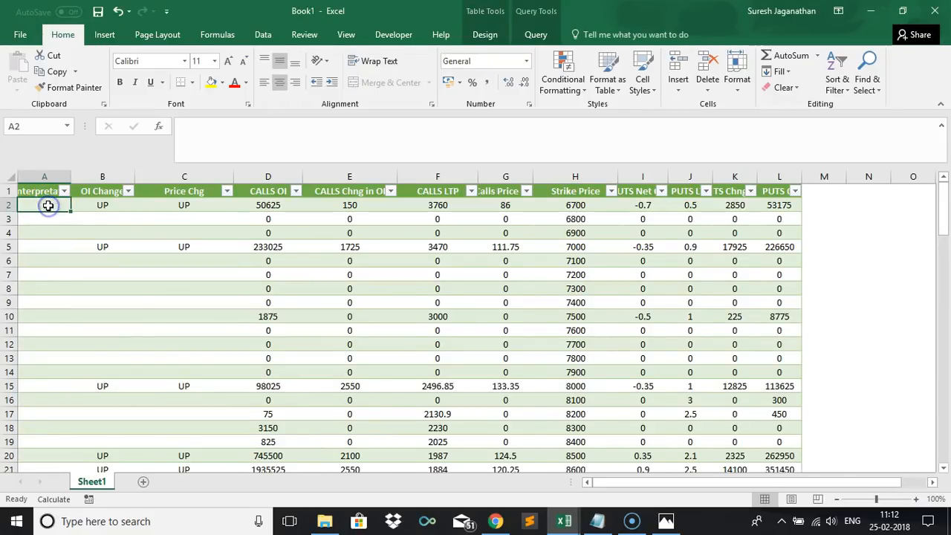
pyautogui.write('=')
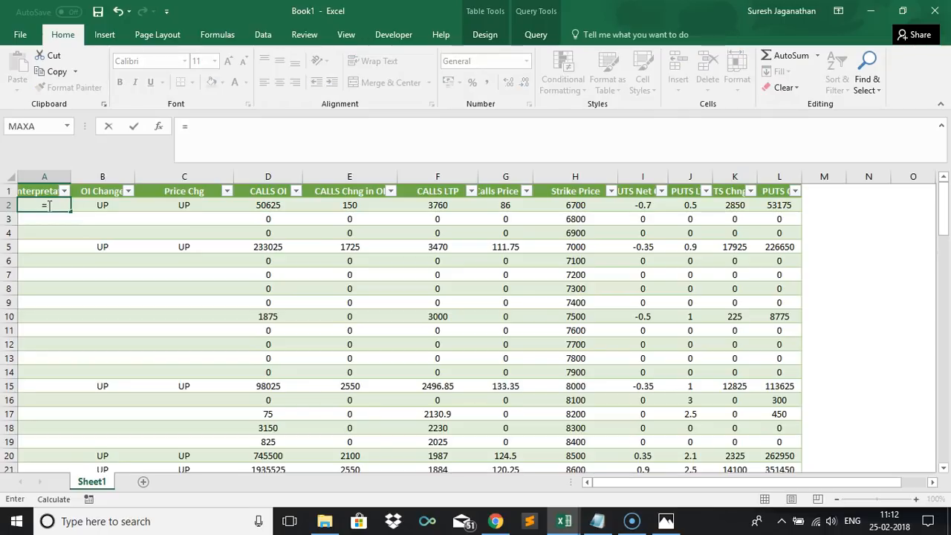
pyautogui.press('Escape')
pyautogui.hotkey('alt', 'Tab')
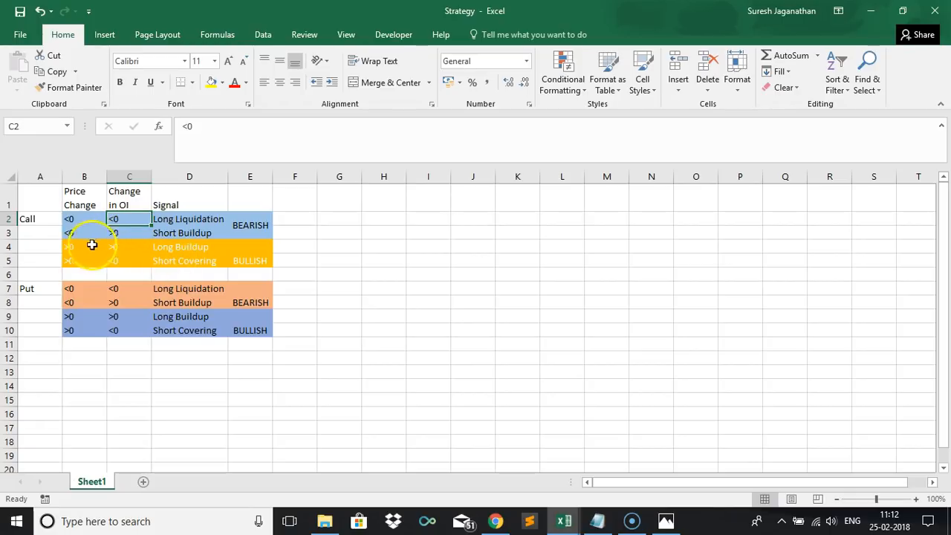
pyautogui.click(69, 247)
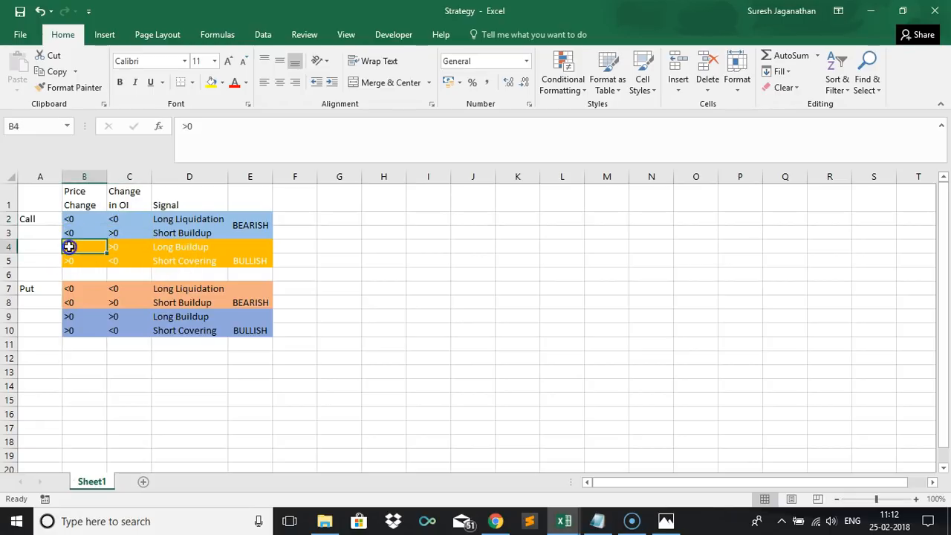
pyautogui.click(138, 247)
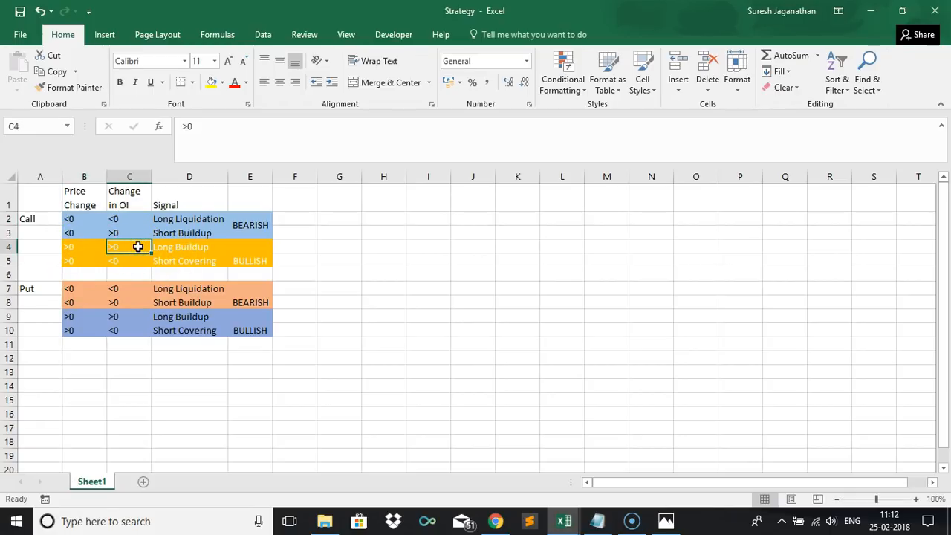
# Enter the Interpretation formula =IF(AND([@[OI Change]]="UP",[@[Price Chg]]="UP"),"LONG BUILDUP","") in the column's first row.
pyautogui.hotkey('alt', 'Tab')
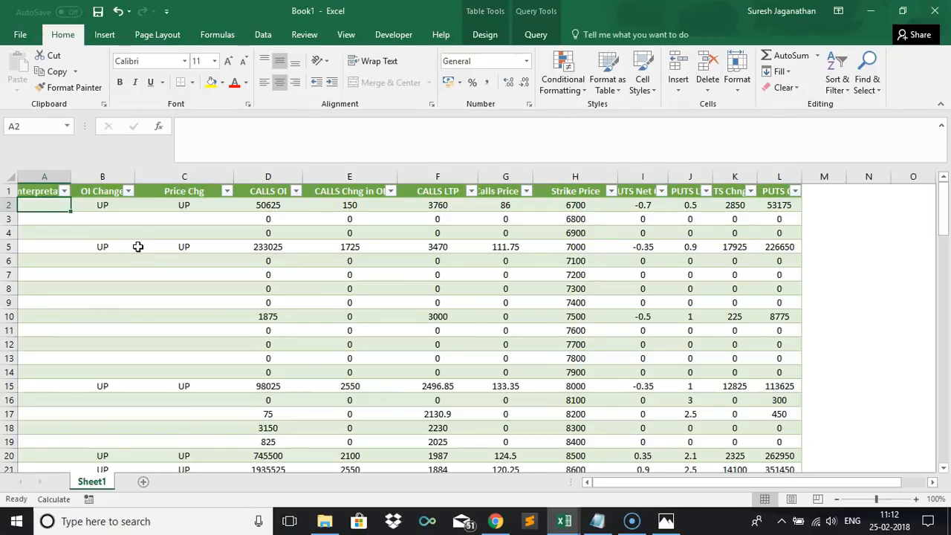
pyautogui.write('=IF(')
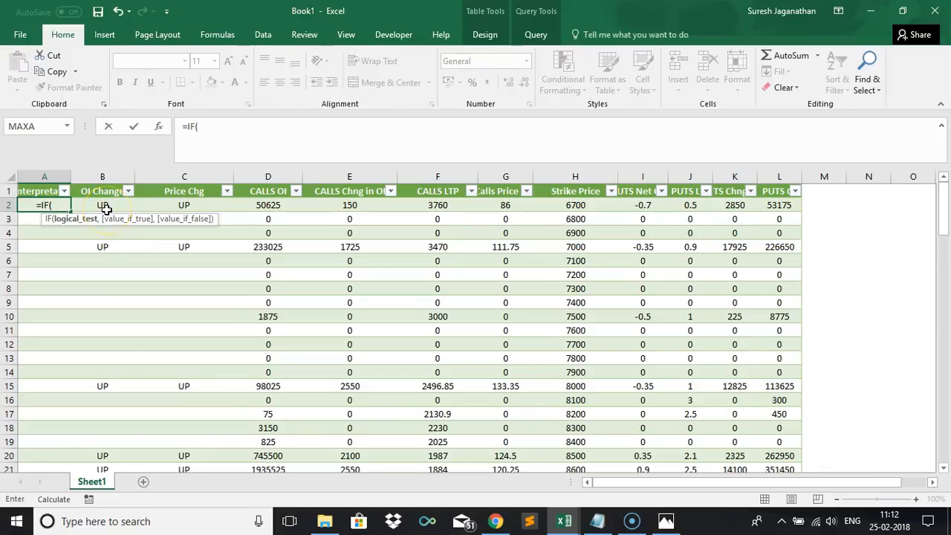
pyautogui.write('AND(')
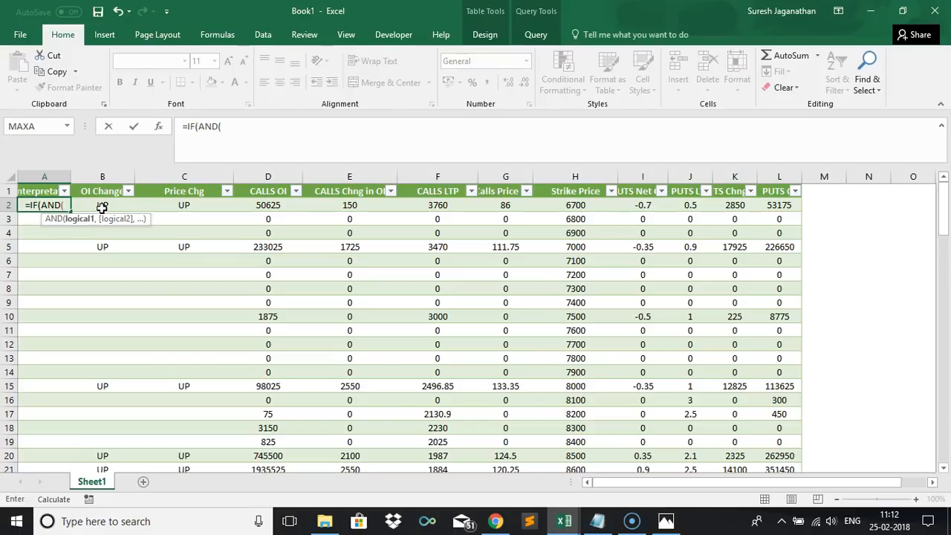
pyautogui.click(102, 207)
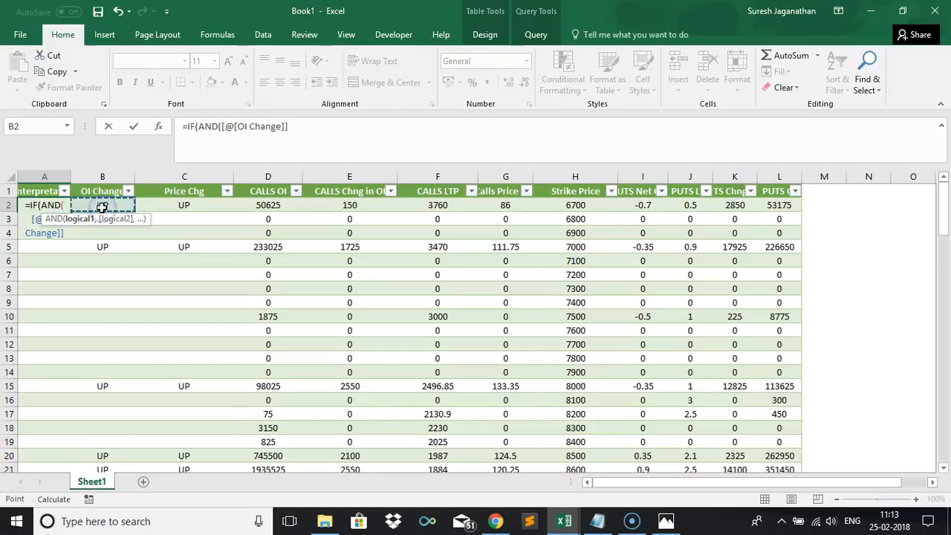
pyautogui.write('=')
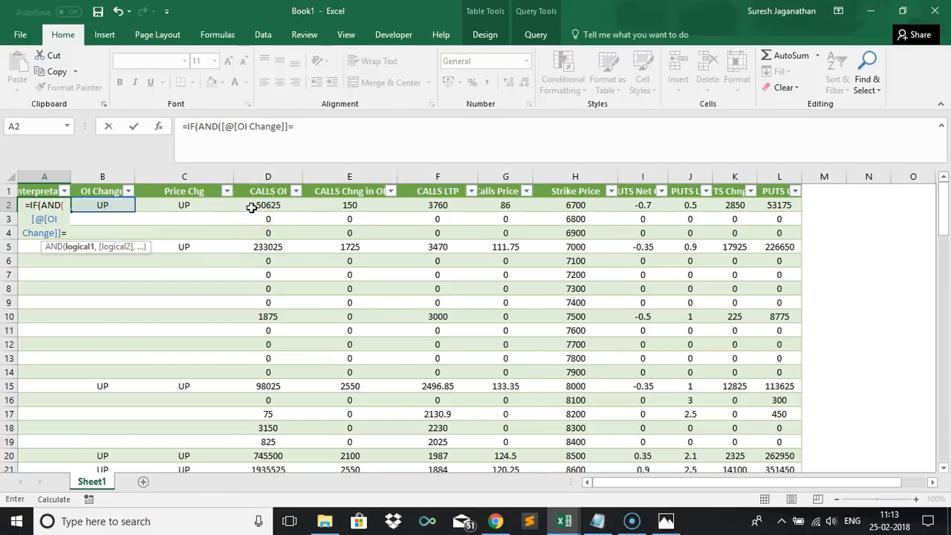
pyautogui.write('"UP",')
pyautogui.click(185, 207)
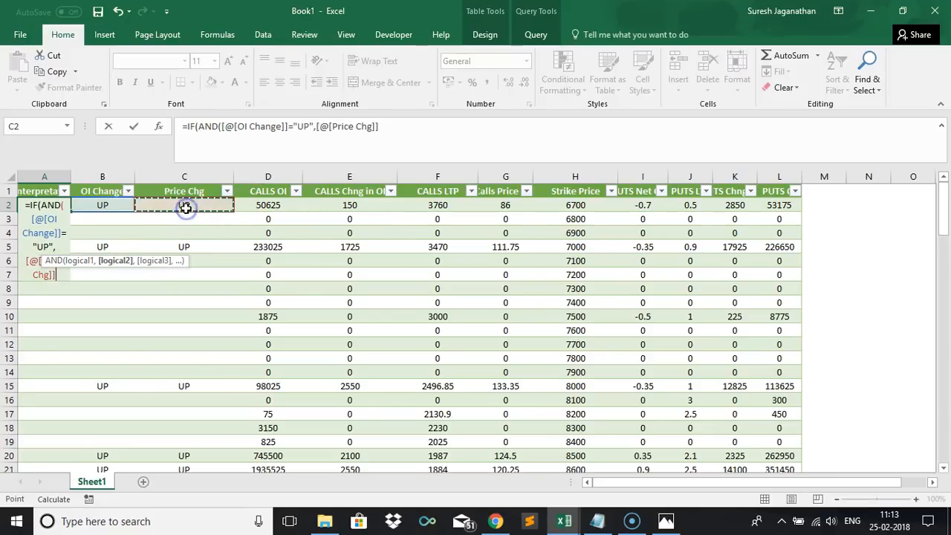
pyautogui.write('="UP')
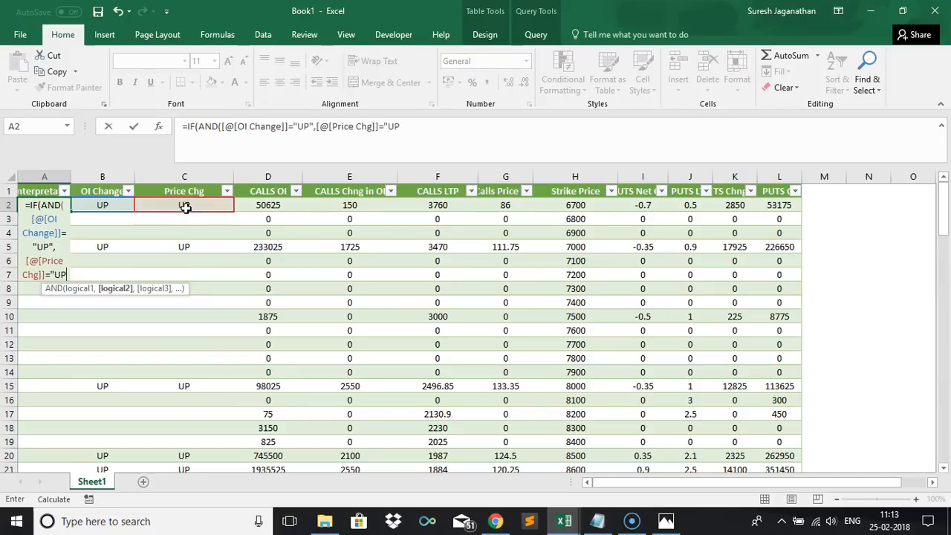
pyautogui.write('")')
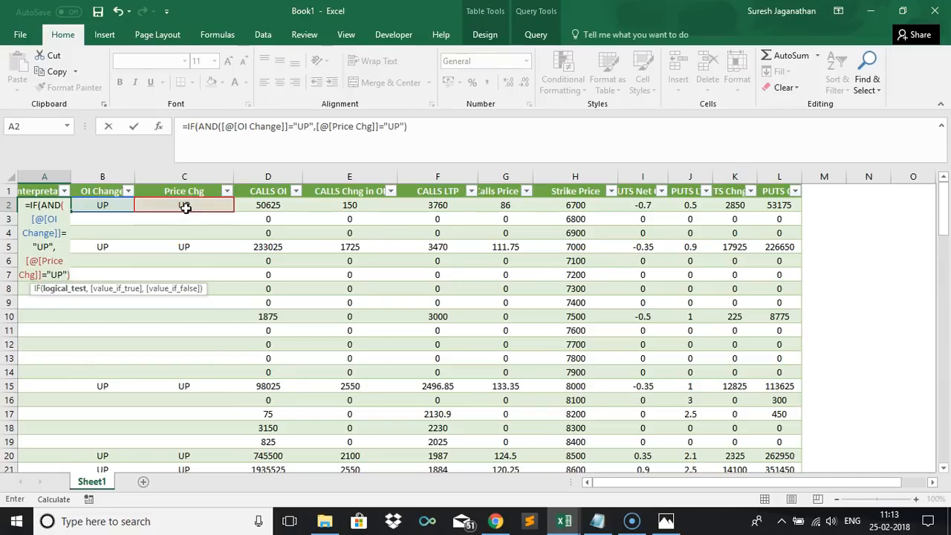
pyautogui.write(',')
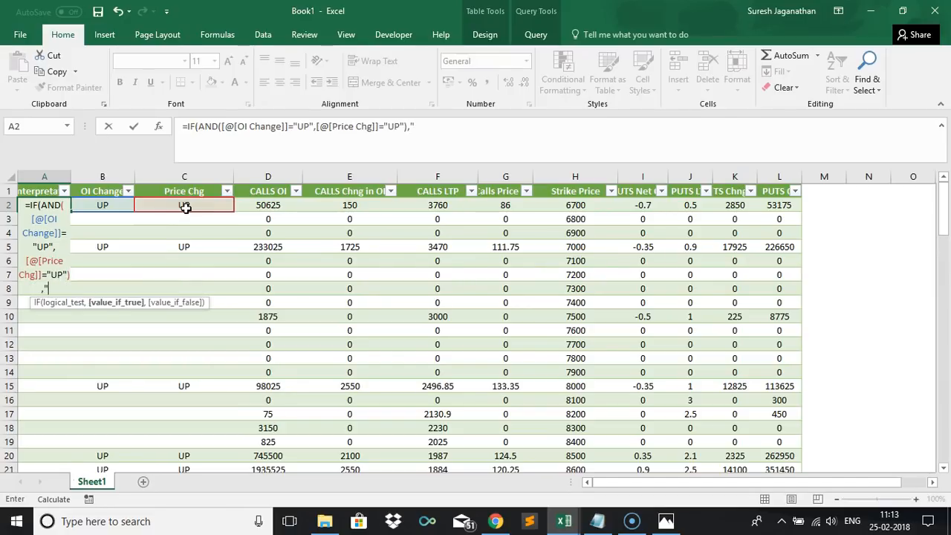
pyautogui.write('"LONG BUILDUP"')
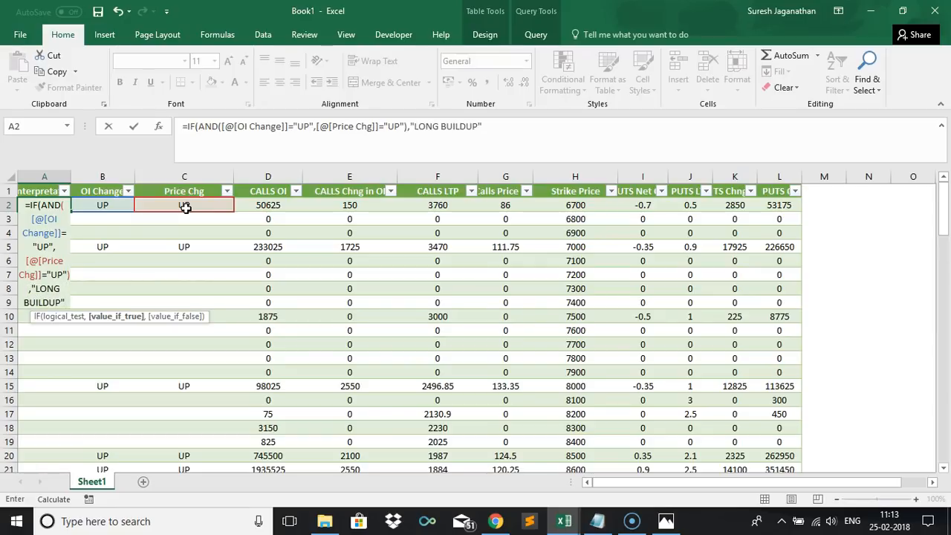
pyautogui.write(',"")')
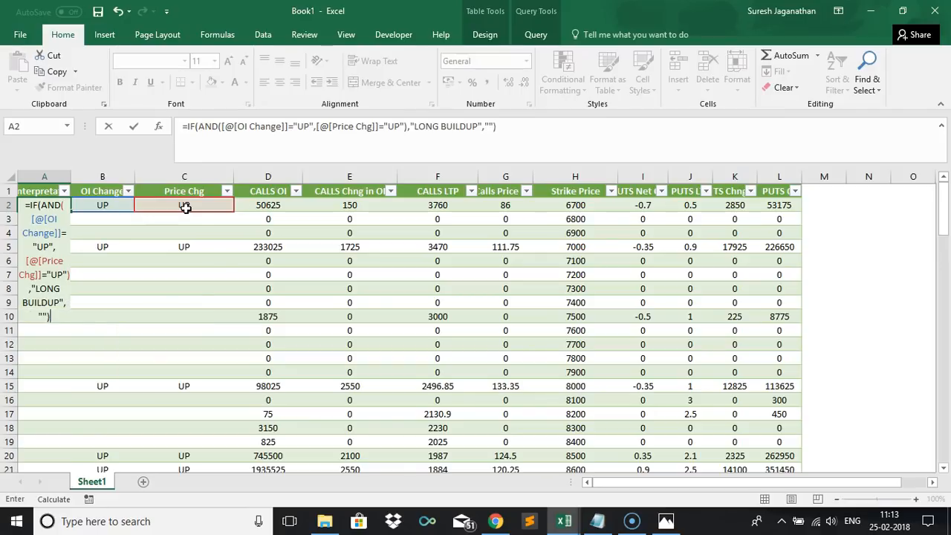
pyautogui.press('Tab')
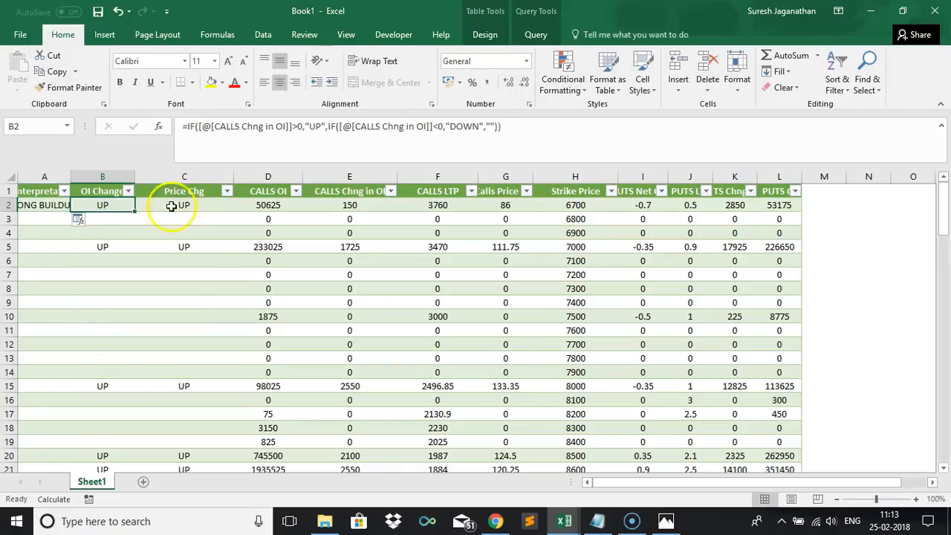
pyautogui.click(80, 219)
pyautogui.click(85, 239)
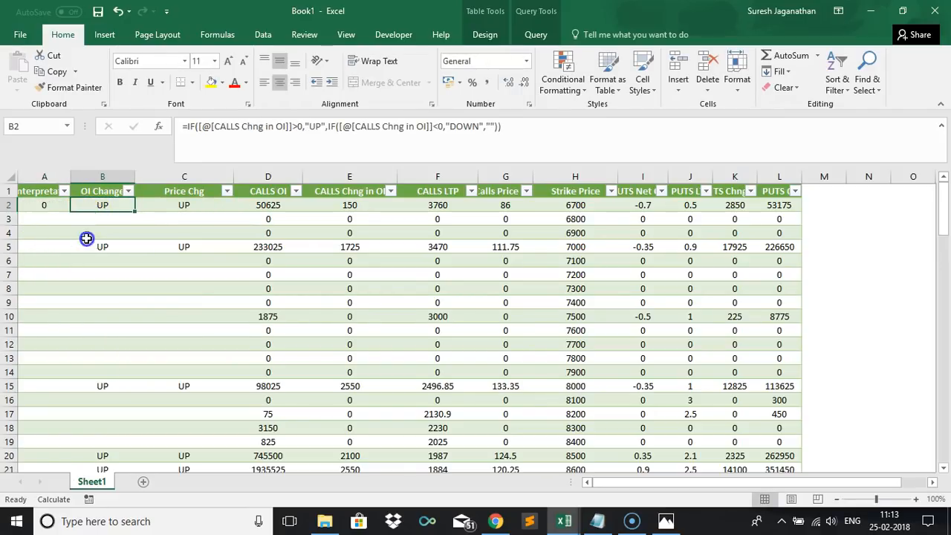
pyautogui.click(588, 483)
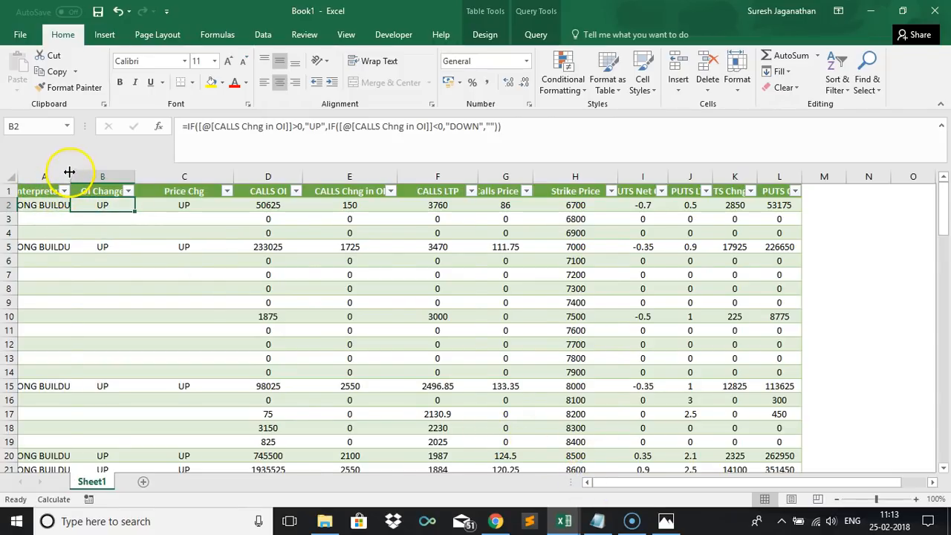
pyautogui.hscroll(-1, 69, 171)
pyautogui.click(71, 206)
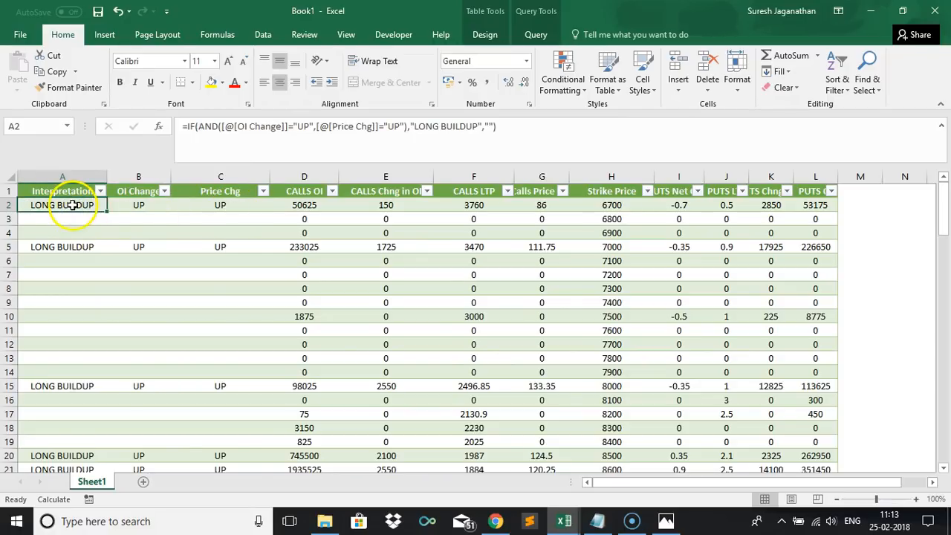
# Switch to the Strategy workbook and review the Call price and OI conditions for Long Buildup and Short Covering.
pyautogui.hotkey('alt', 'Tab')
pyautogui.moveTo(78, 199); pyautogui.dragTo(99, 286)
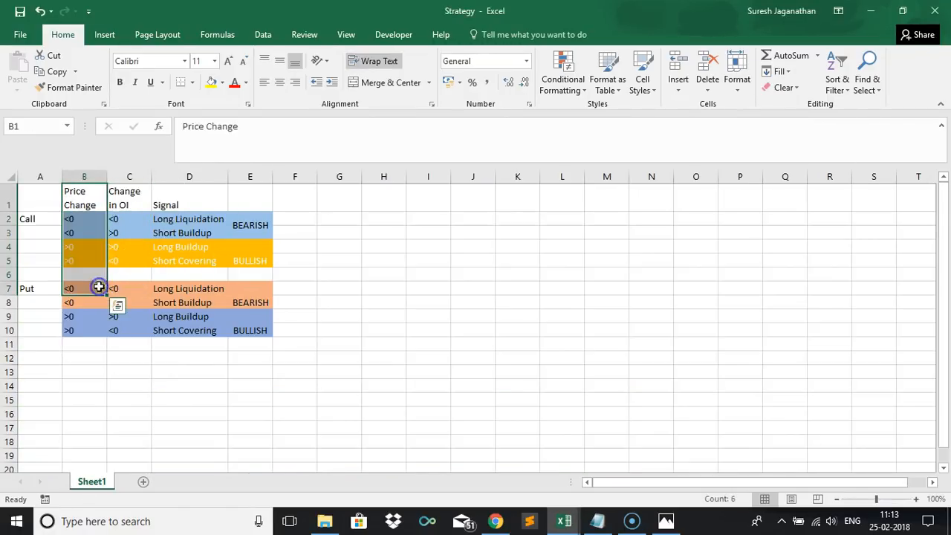
pyautogui.click(99, 286)
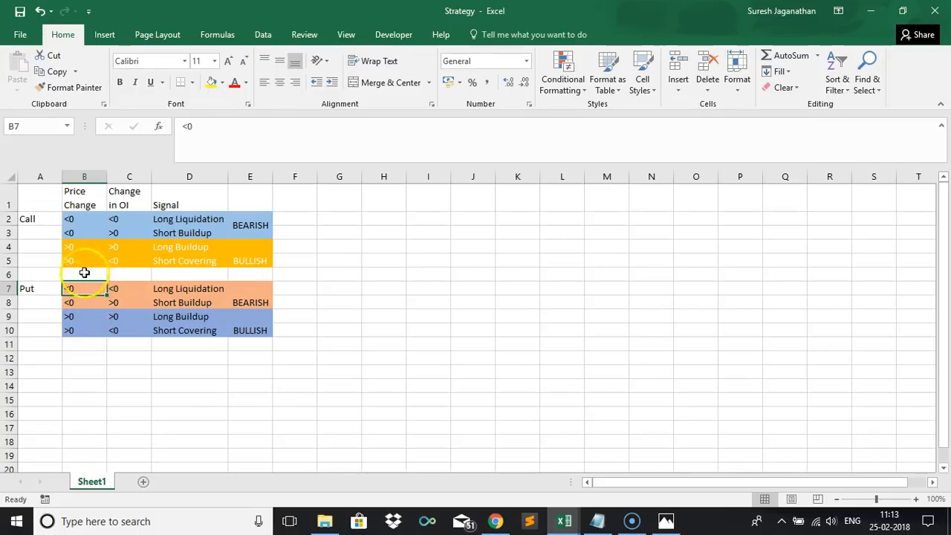
pyautogui.click(76, 247)
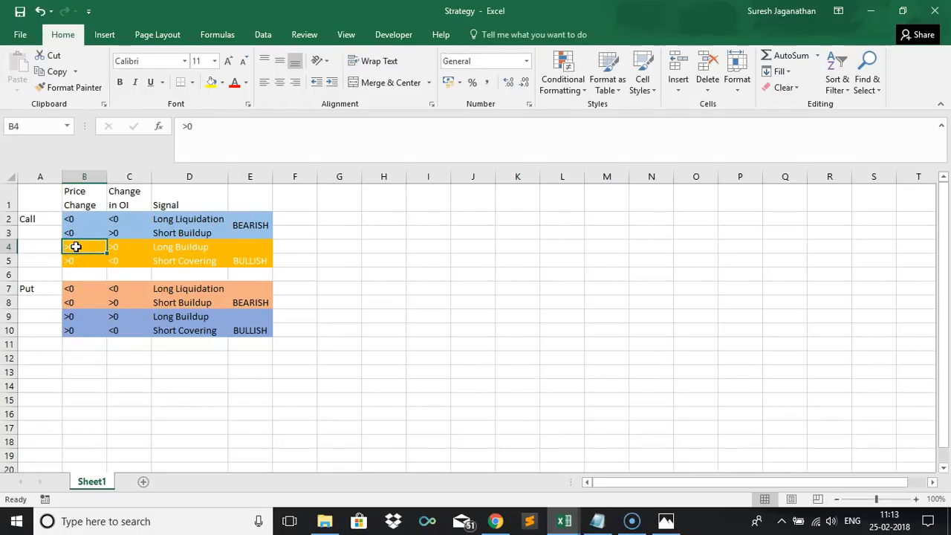
pyautogui.click(127, 248)
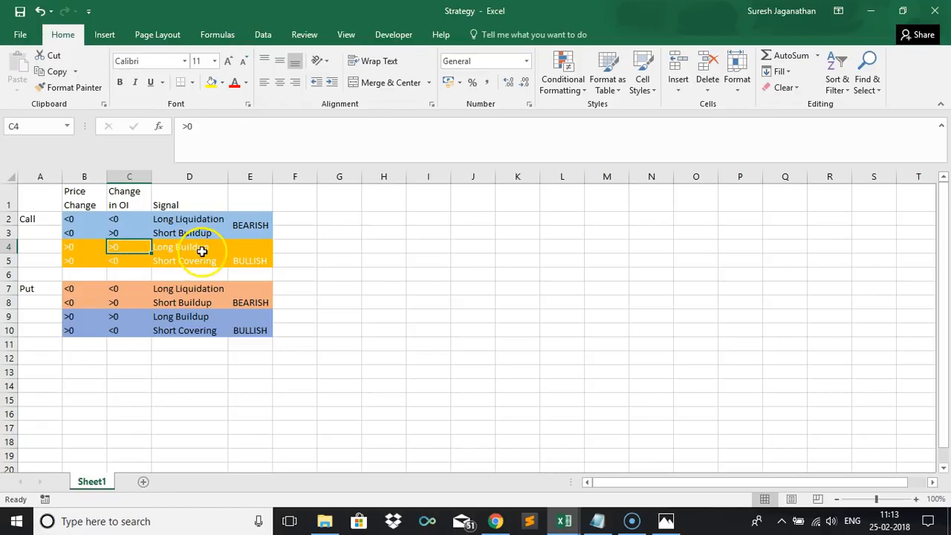
pyautogui.click(201, 250)
pyautogui.hotkey('alt', 'Tab')
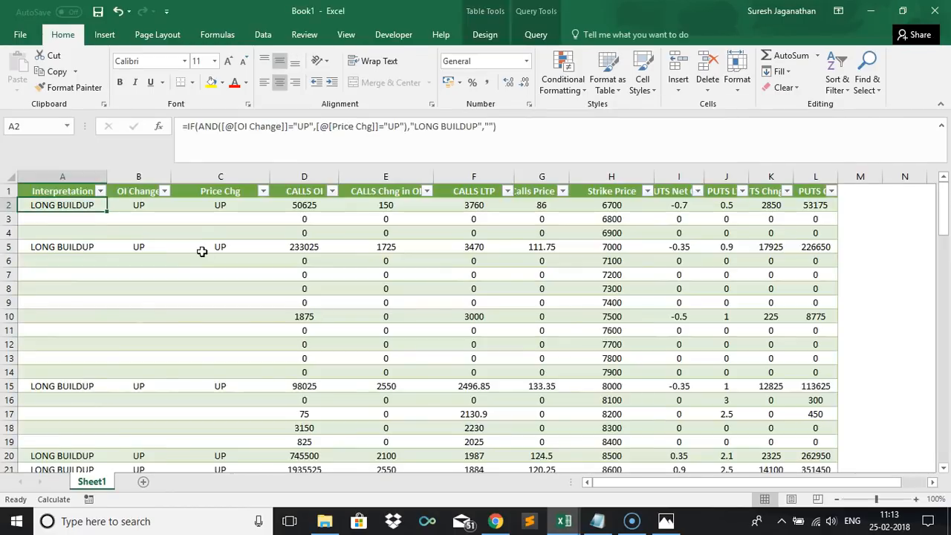
pyautogui.hotkey('alt', 'Tab')
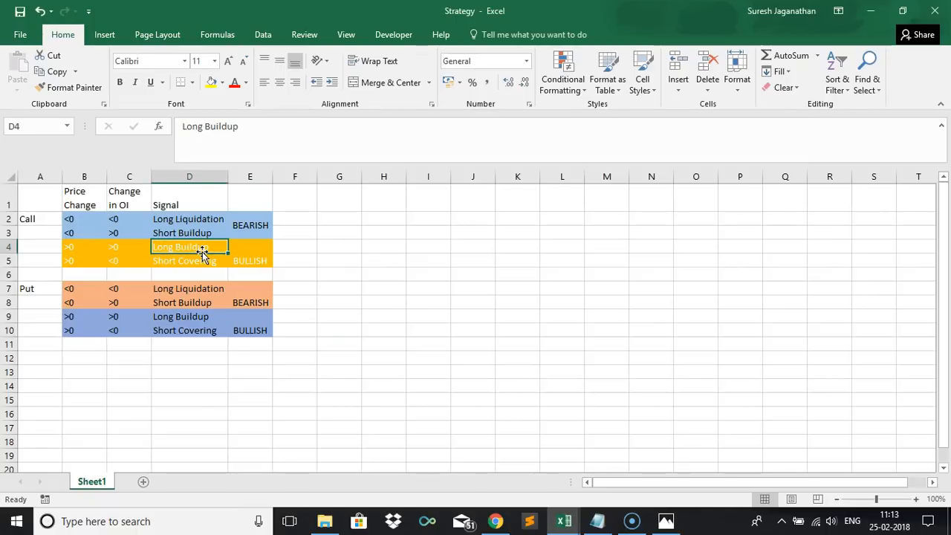
pyautogui.click(79, 262)
pyautogui.click(131, 264)
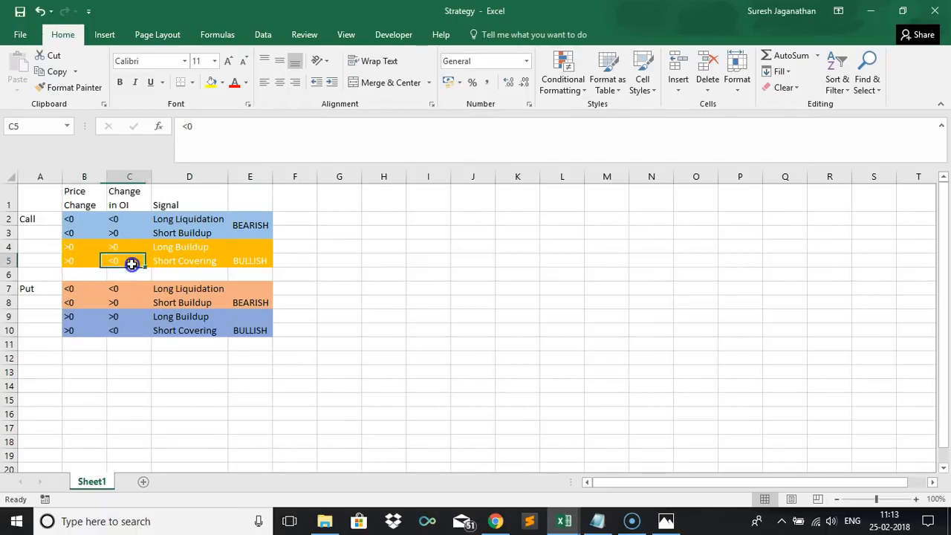
pyautogui.hotkey('alt', 'Tab')
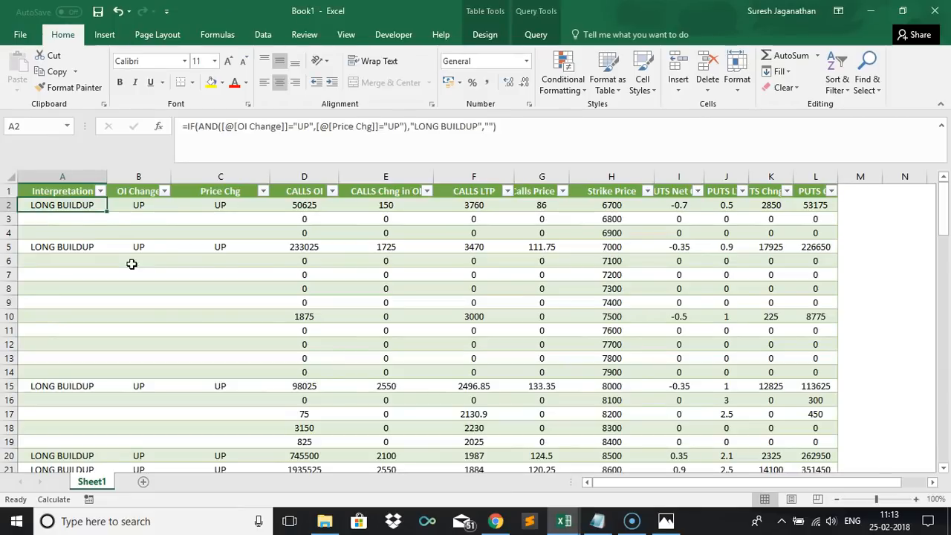
# Extend the Interpretation formula with a nested IF returning "Short Covering" when [@[Price Chg]]>"UP" and [@[OI Change]]="DOWN", otherwise blank.
pyautogui.click(490, 125)
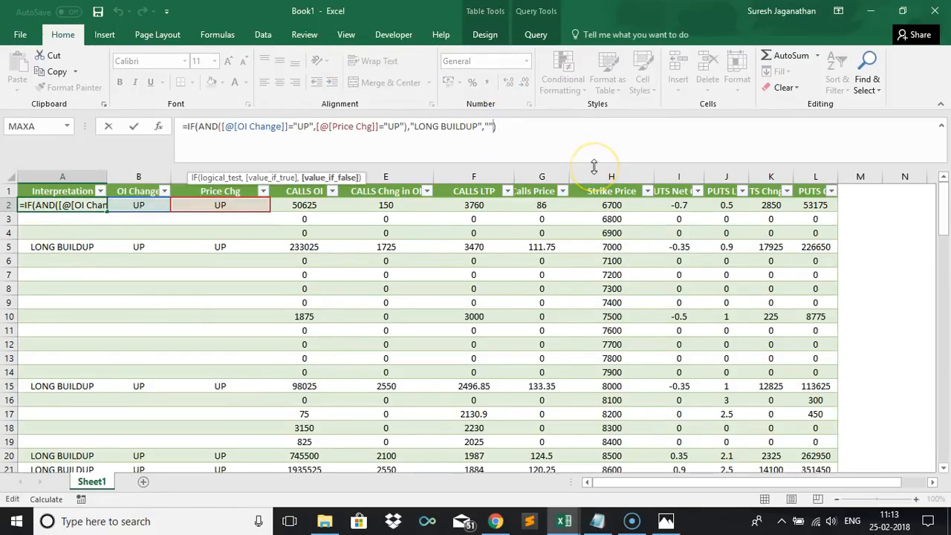
pyautogui.press('BackSpace')
pyautogui.write('IF(AND')
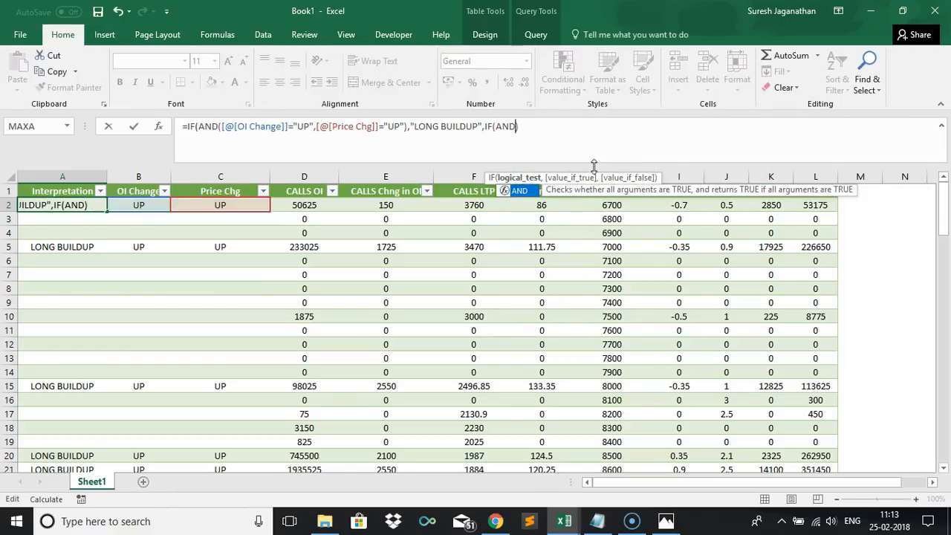
pyautogui.write('(')
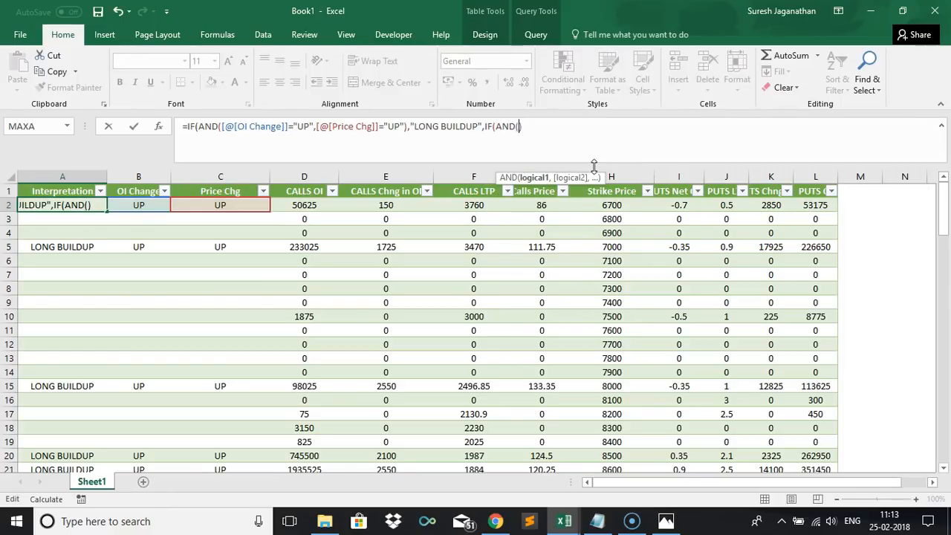
pyautogui.click(204, 206)
pyautogui.write('>')
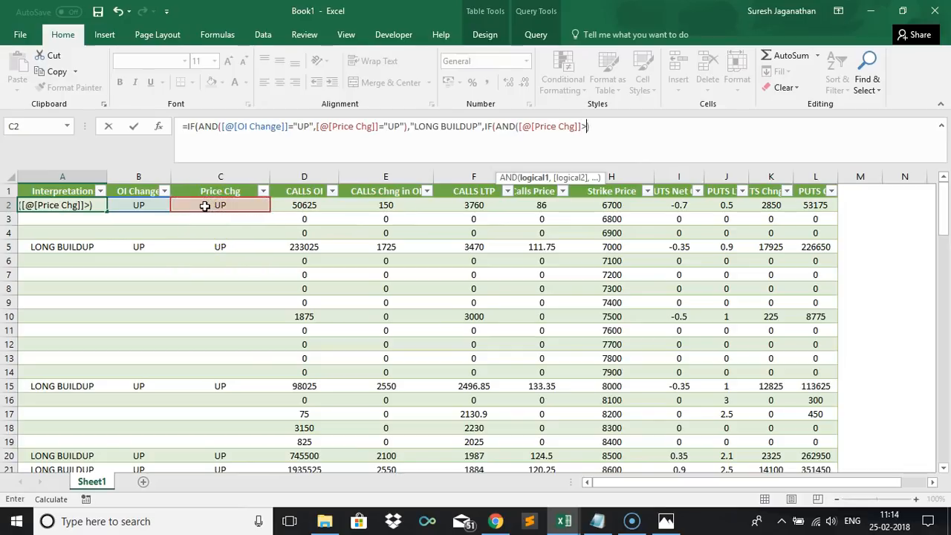
pyautogui.write('"UP")')
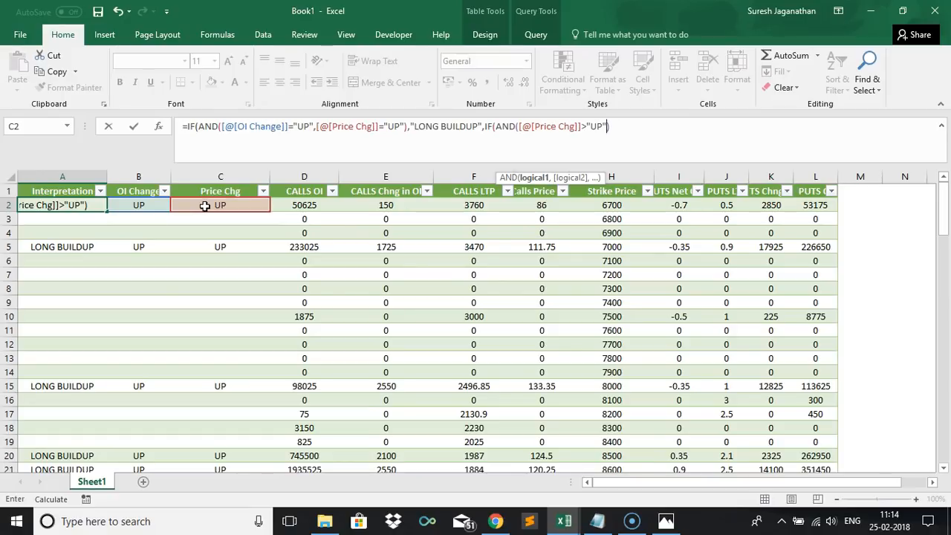
pyautogui.write(',')
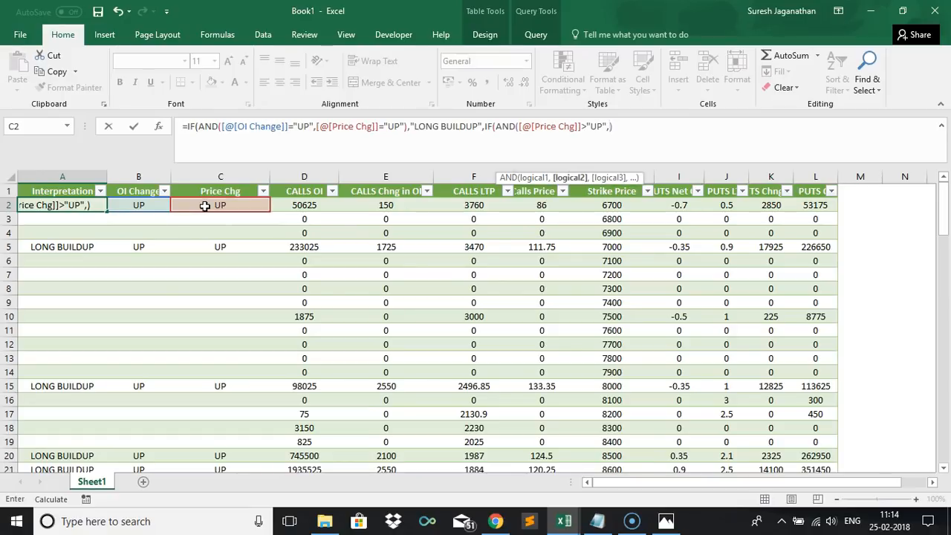
pyautogui.click(153, 207)
pyautogui.write('="DW')
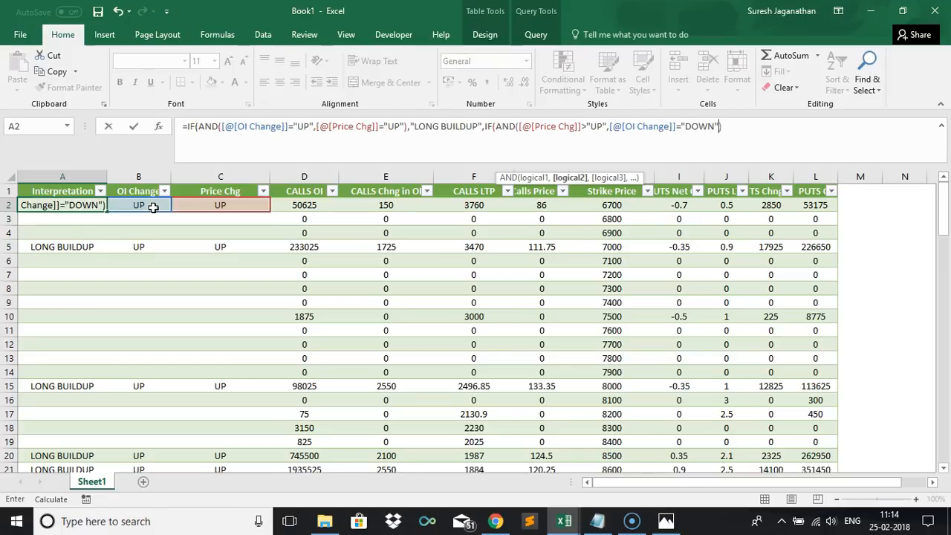
pyautogui.write('WN"))')
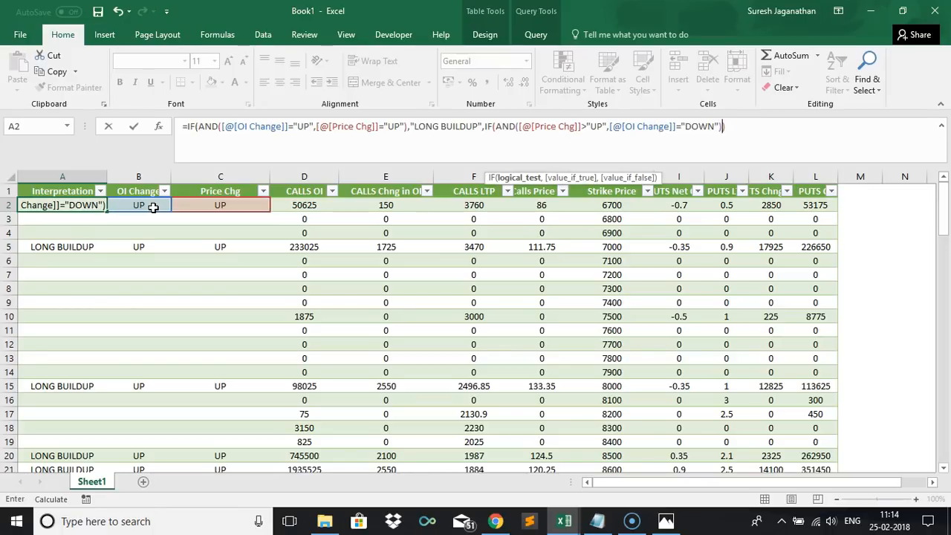
pyautogui.write(',"SH')
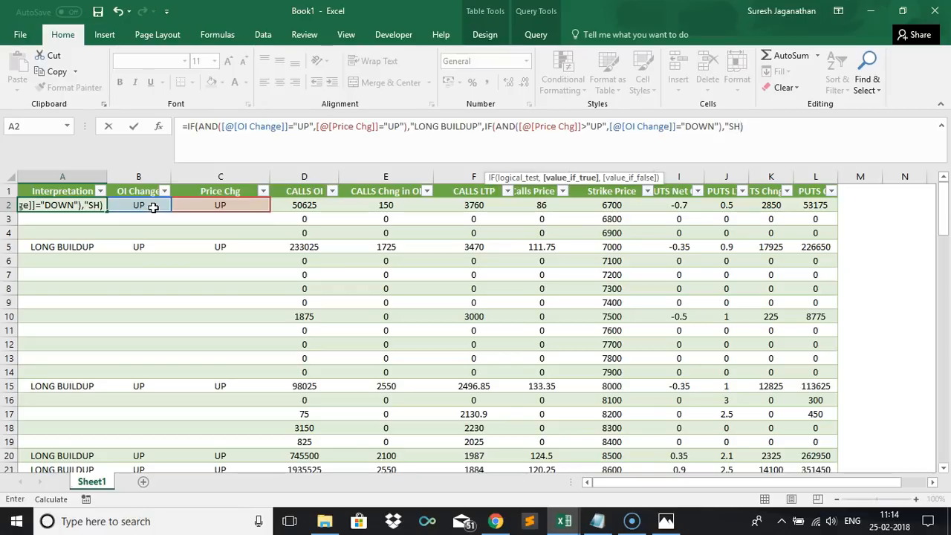
pyautogui.write('ort Covering",')
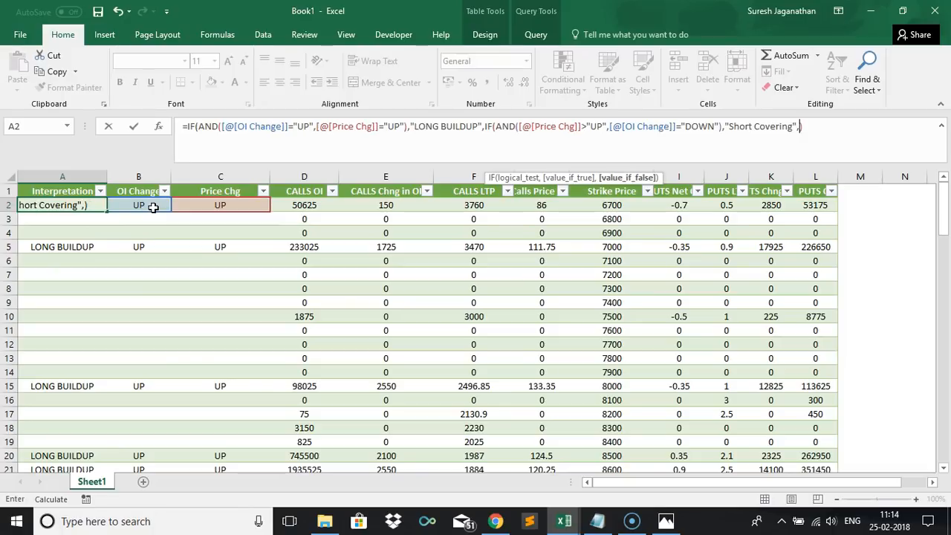
pyautogui.write('"")')
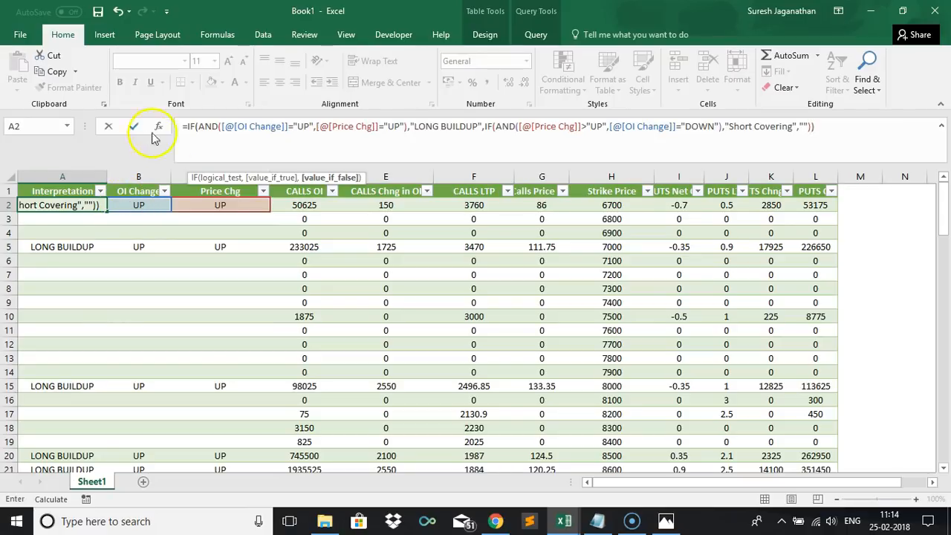
# Change the Interpretation formula's first result text from upper case to "Long Buildup" and commit the formula.
pyautogui.click(477, 124)
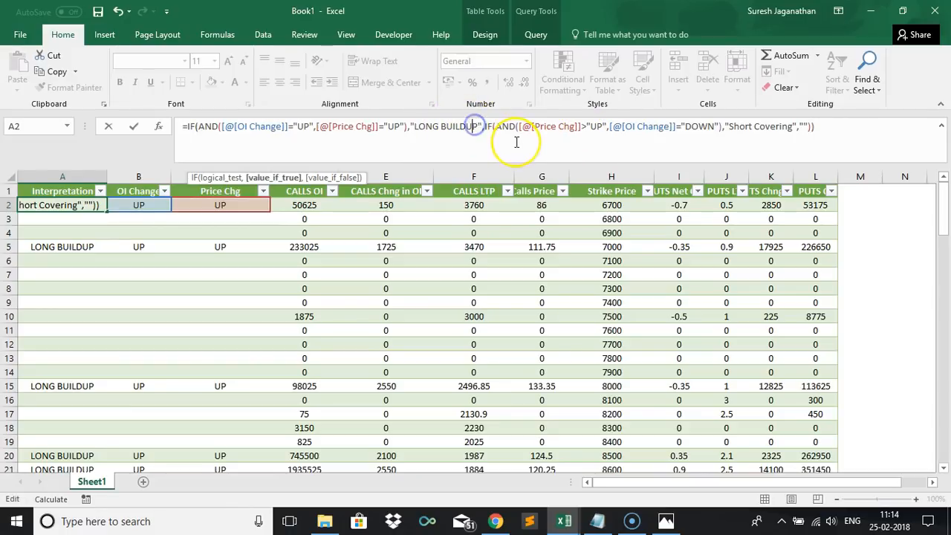
pyautogui.press('BackSpace')
pyautogui.press('BackSpace')
pyautogui.press('BackSpace')
pyautogui.press('BackSpace')
pyautogui.press('BackSpace')
pyautogui.press('BackSpace')
pyautogui.press('BackSpace')
pyautogui.press('BackSpace')
pyautogui.press('BackSpace')
pyautogui.press('BackSpace')
pyautogui.press('BackSpace')
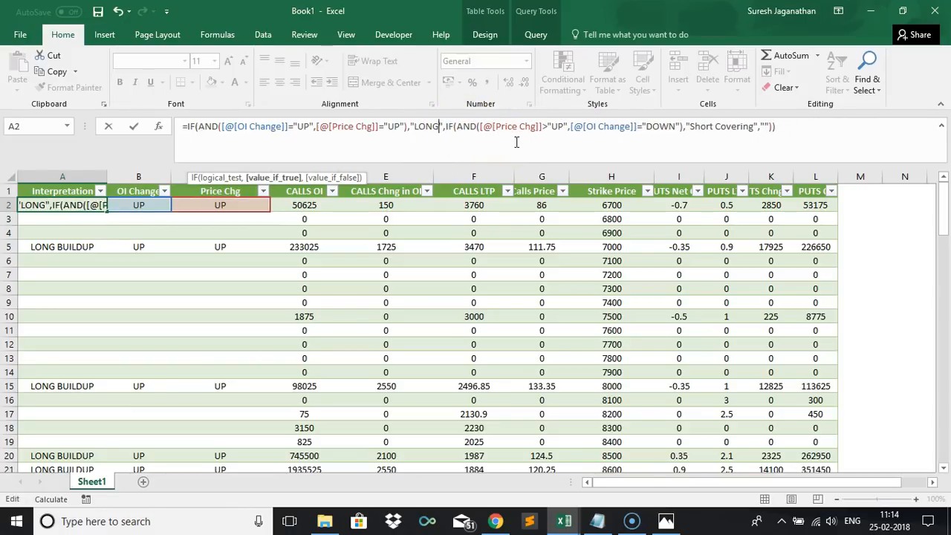
pyautogui.write('ong Buildup')
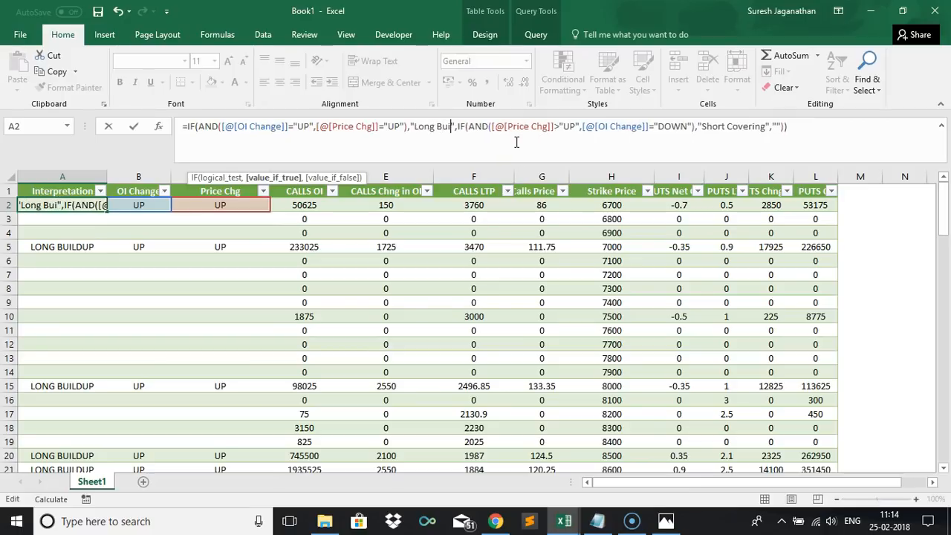
pyautogui.click(814, 125)
pyautogui.press('Tab')
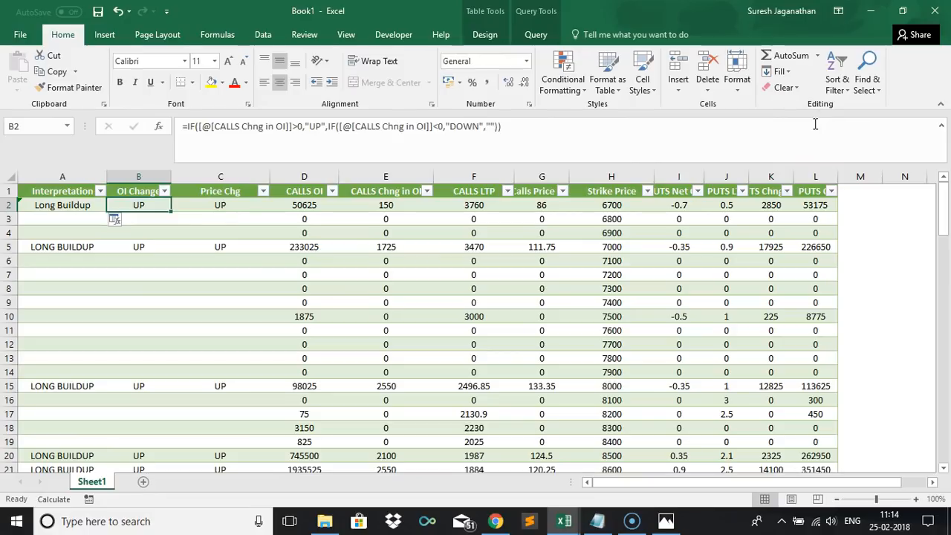
# Open and inspect the Interpretation column's filter list of values.
pyautogui.click(118, 220)
pyautogui.click(129, 237)
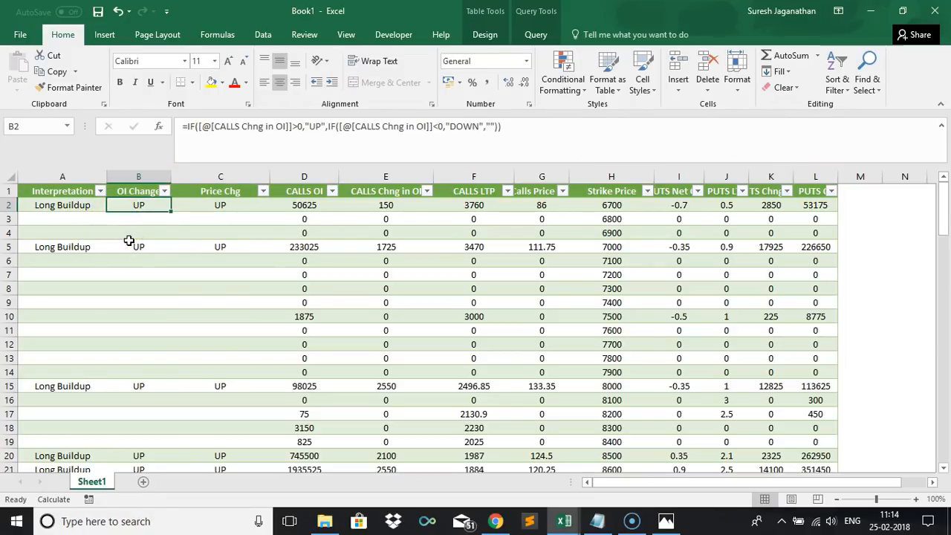
pyautogui.click(100, 191)
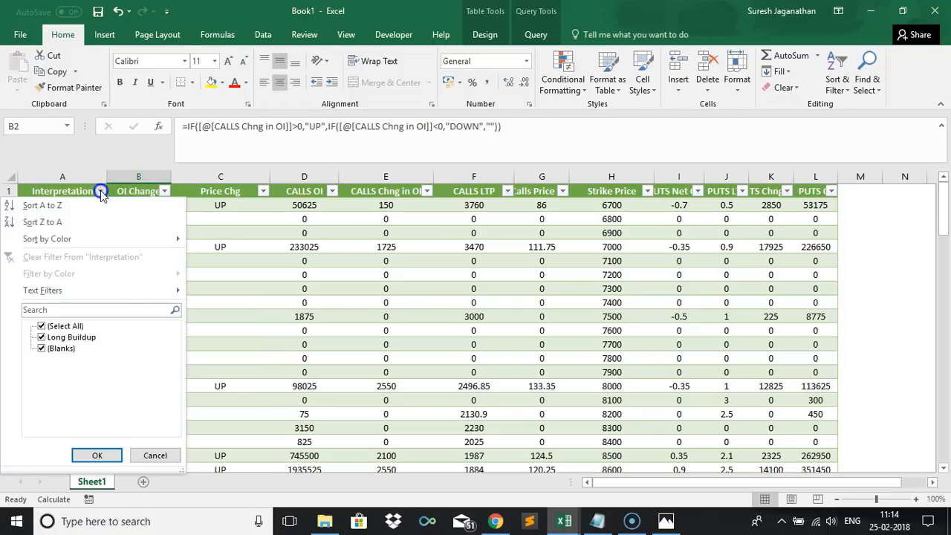
pyautogui.click(223, 227)
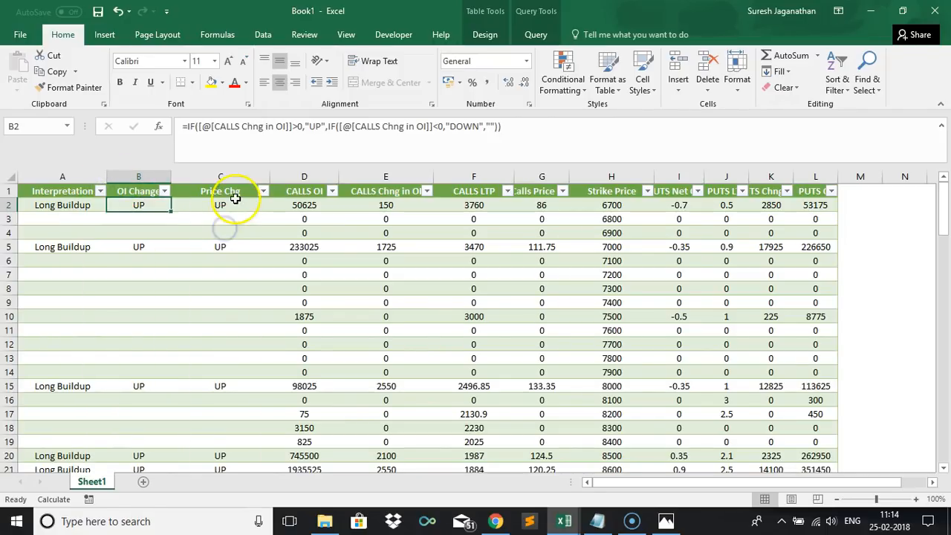
# Overwrite the first OI Change value with DOWN to test the Interpretation formula, then select the first Interpretation cell.
pyautogui.click(145, 206)
pyautogui.write('Down')
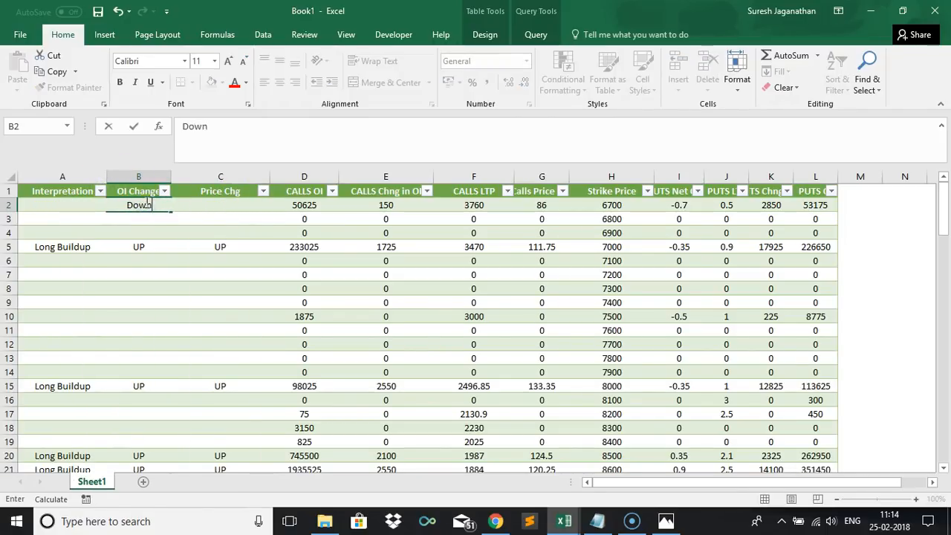
pyautogui.press('Tab')
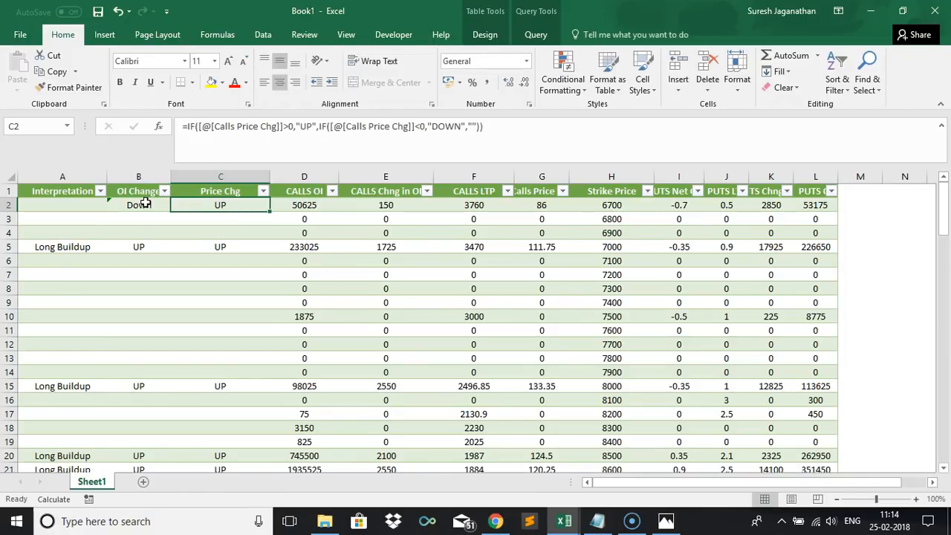
pyautogui.click(146, 204)
pyautogui.write('DOWN')
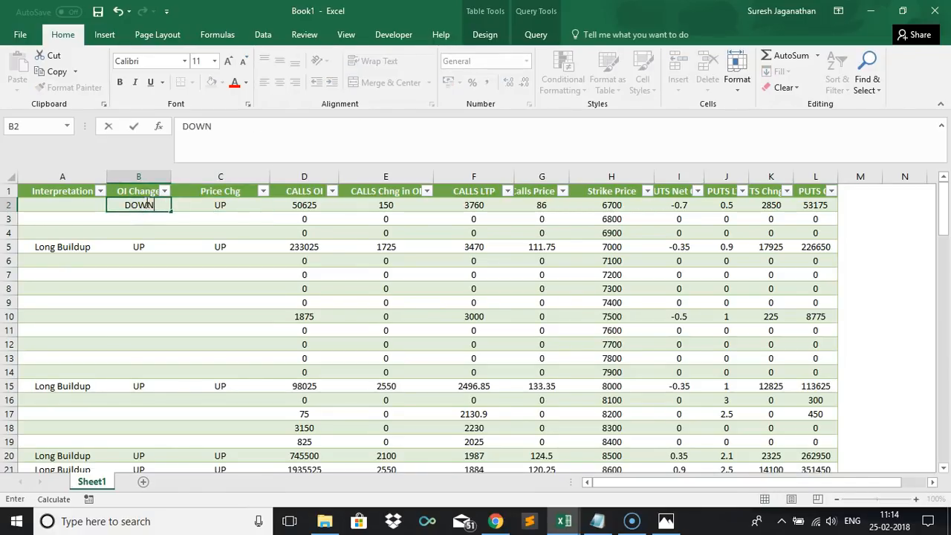
pyautogui.press('Tab')
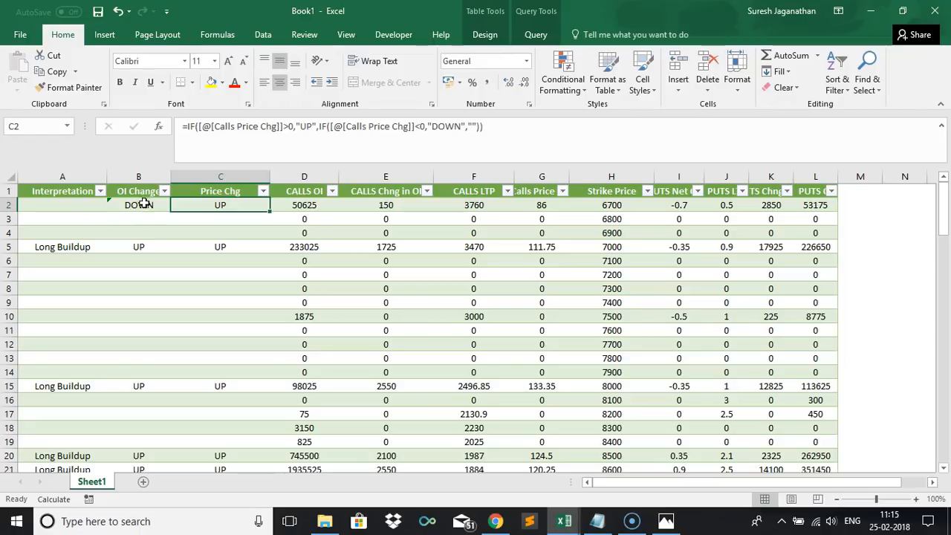
pyautogui.click(79, 205)
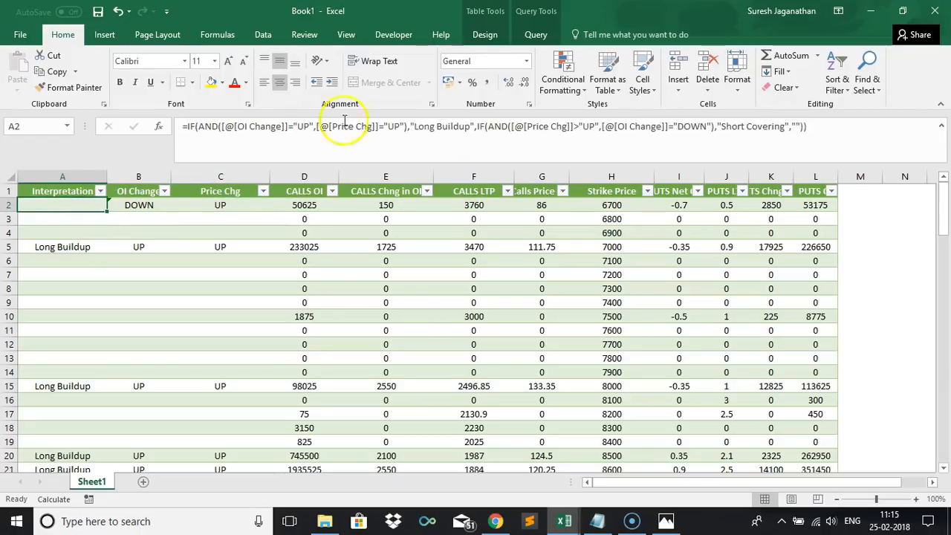
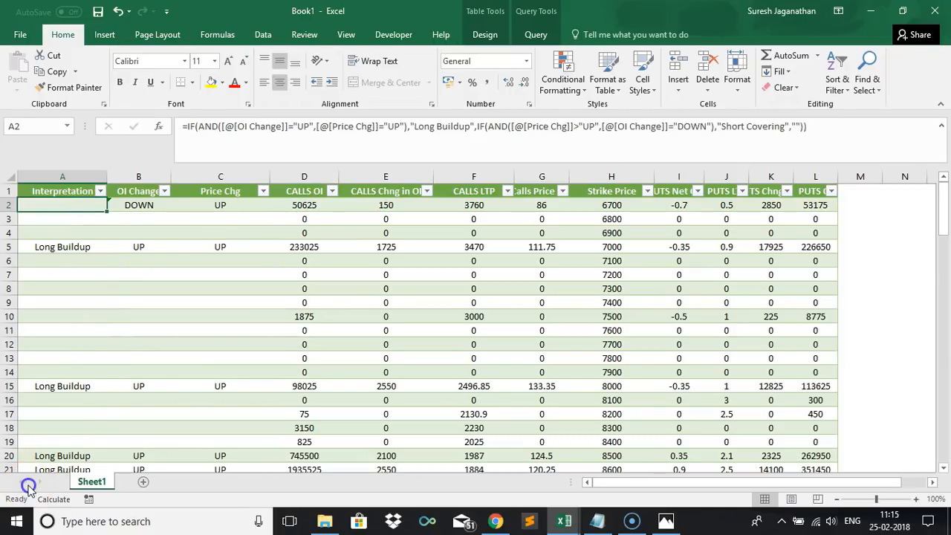
# Restore the first OI Change value and correct the Short Covering price condition to [@[Price Chg]]="UP" in the Interpretation formula.
pyautogui.hotkey('ctrl', 'z')
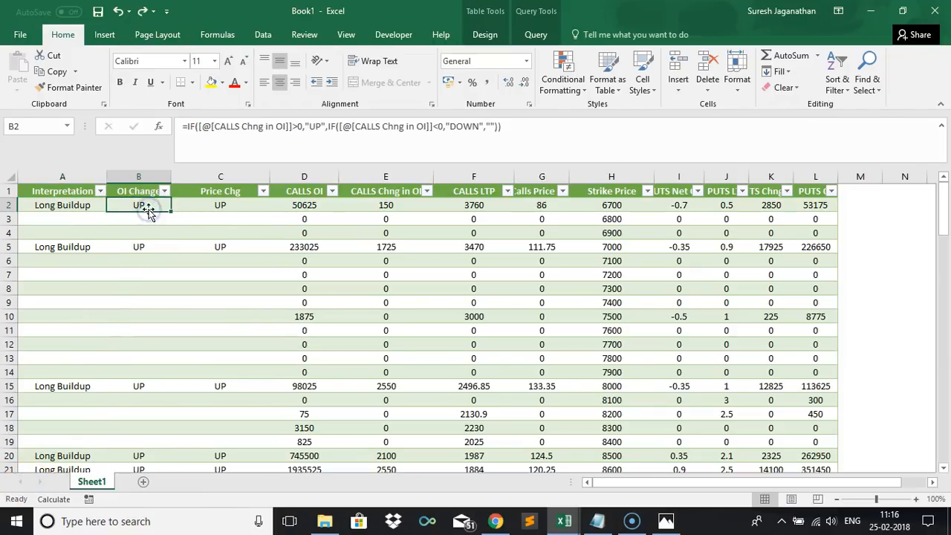
pyautogui.click(71, 205)
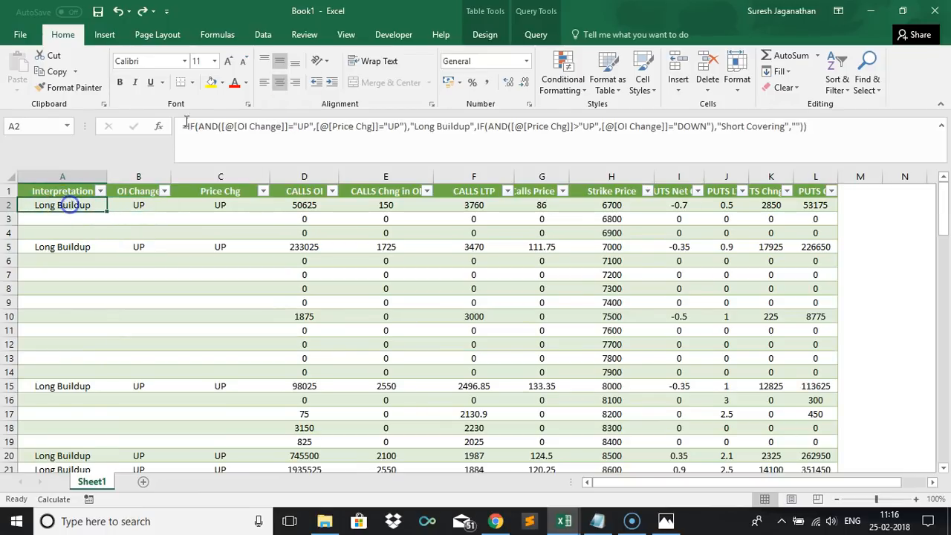
pyautogui.click(578, 127)
pyautogui.press('BackSpace')
pyautogui.write('=')
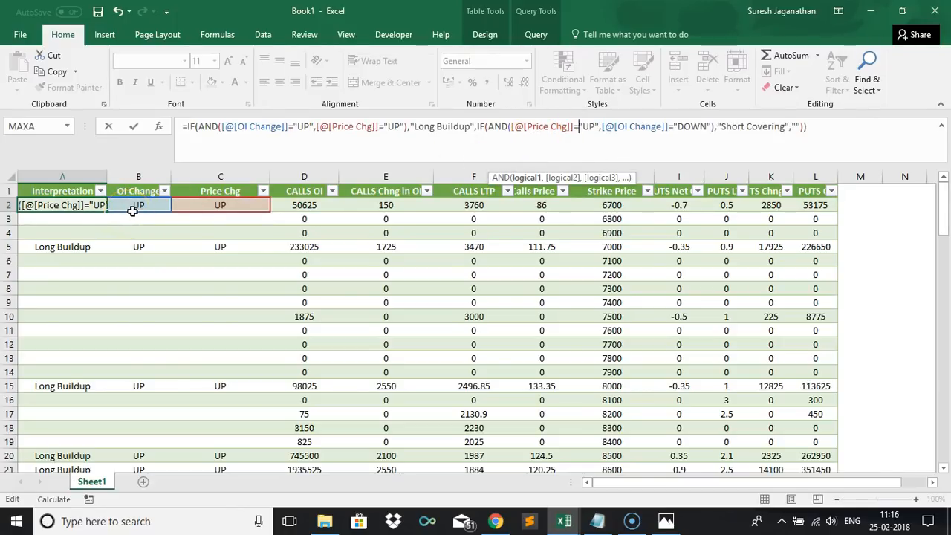
pyautogui.click(179, 207)
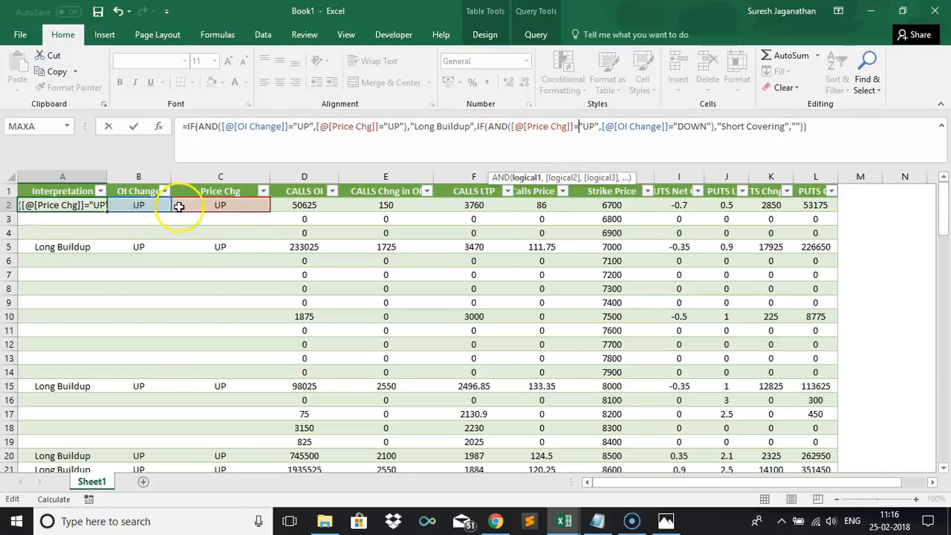
pyautogui.click(569, 126)
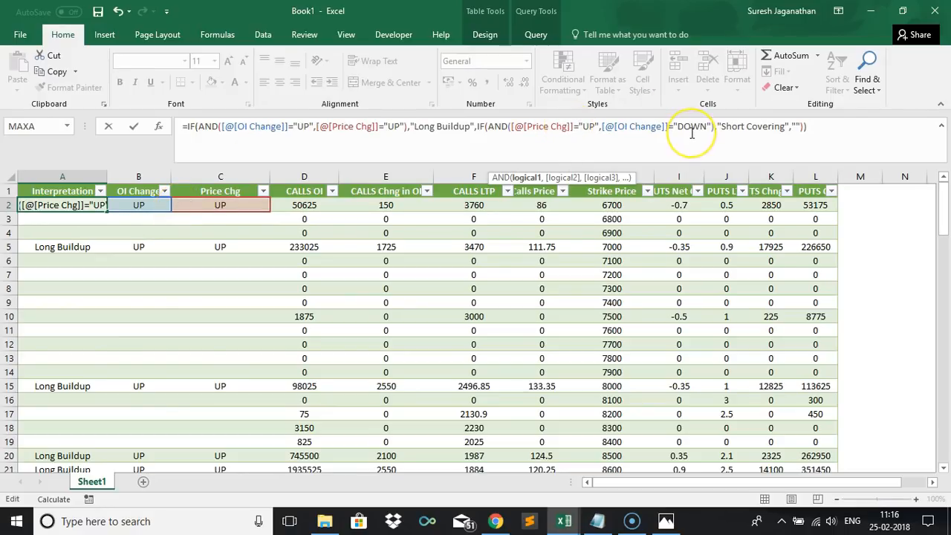
pyautogui.press('Tab')
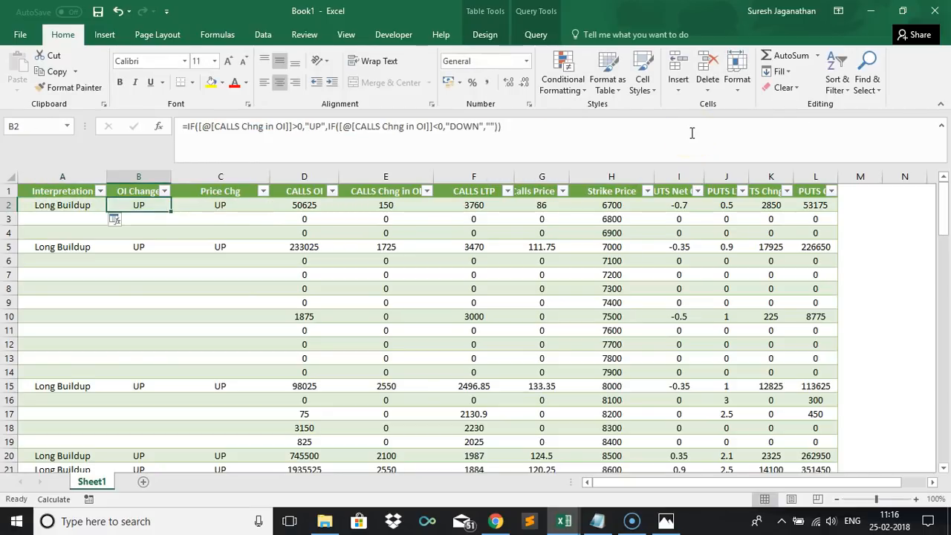
# Test the Interpretation formula by entering DOWN as the first OI Change value, then undo that entry.
pyautogui.click(117, 224)
pyautogui.click(118, 236)
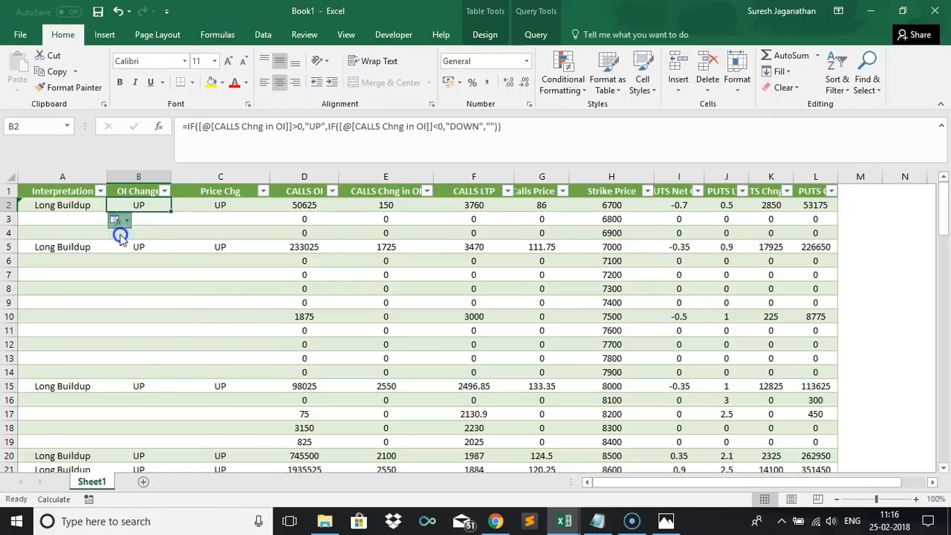
pyautogui.write('DOWN')
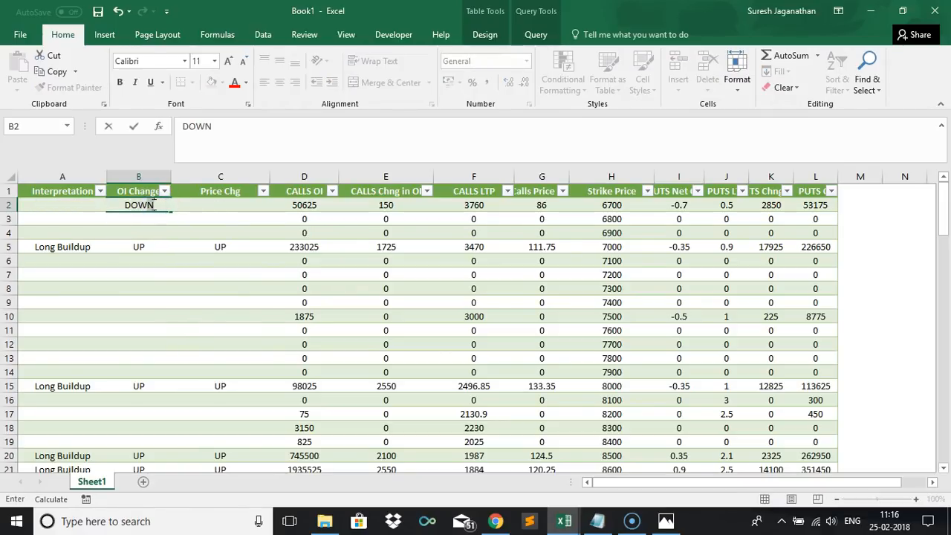
pyautogui.press('Tab')
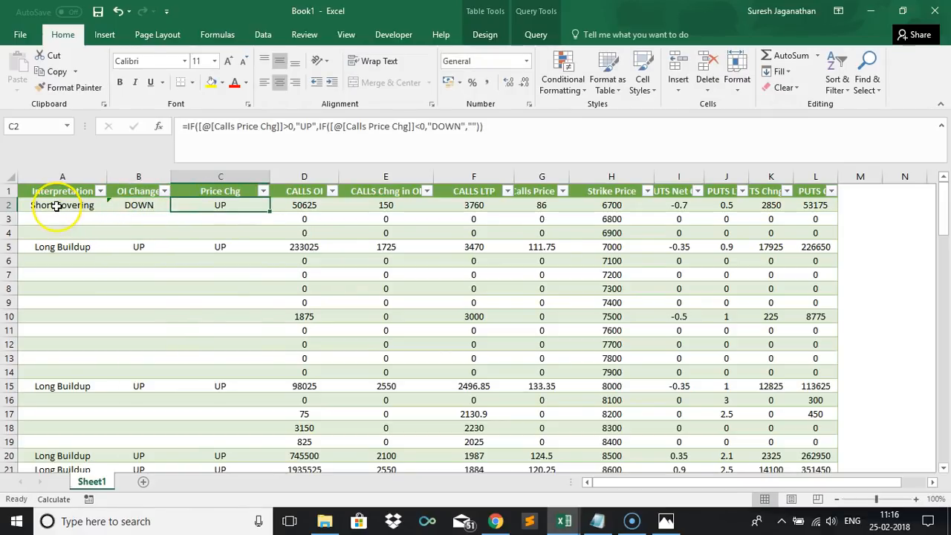
pyautogui.hotkey('ctrl', 'z')
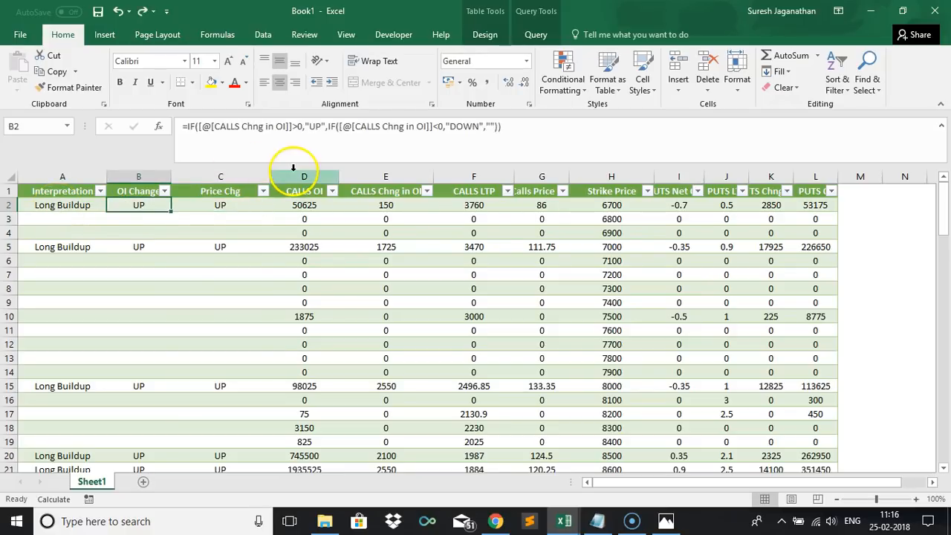
# Switch to the Strategy workbook to review the Long Liquidation rule for calls, then return to Book1.
pyautogui.hotkey('alt', 'Tab')
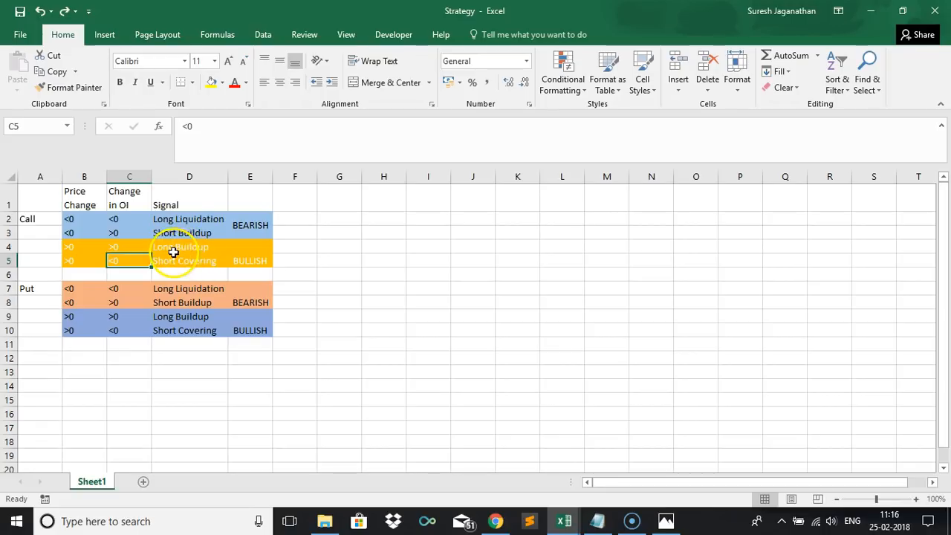
pyautogui.click(170, 219)
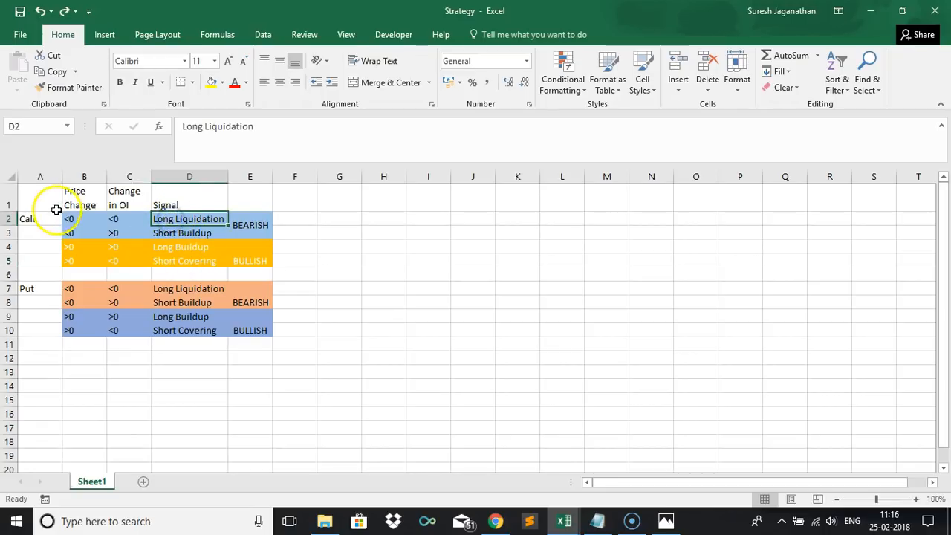
pyautogui.click(78, 217)
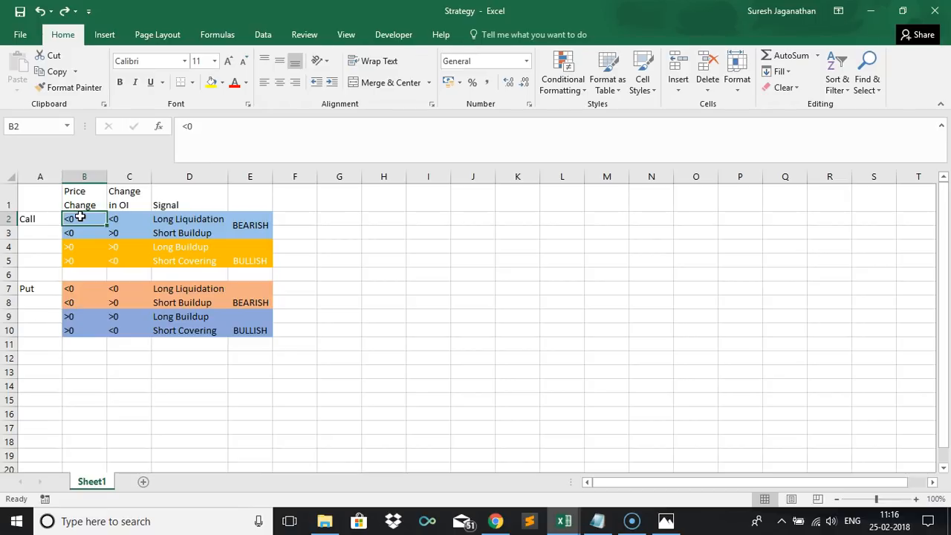
pyautogui.hotkey('alt', 'Tab')
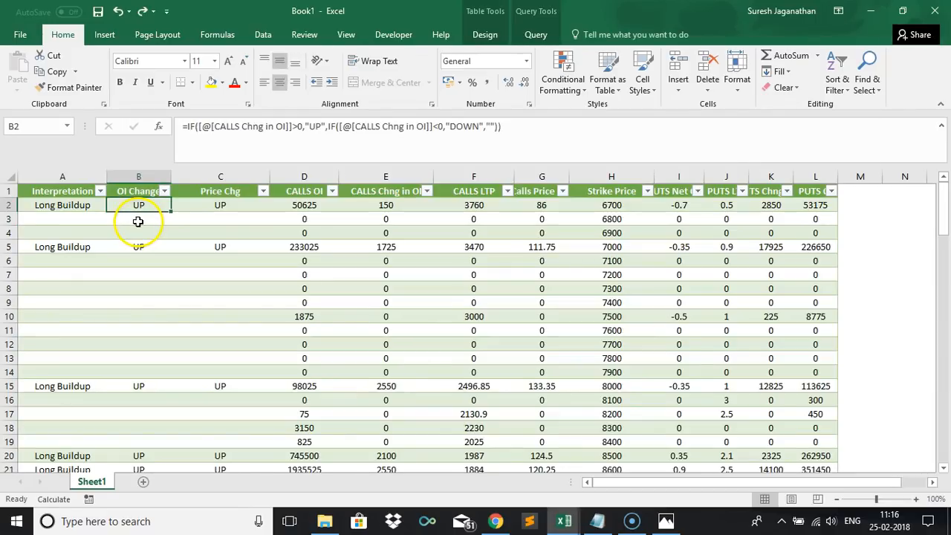
# Replace the Interpretation formula's final blank with a nested IF returning "Long Liquidation" when Price Chg and OI Change are both "DOWN", otherwise blank.
pyautogui.click(80, 209)
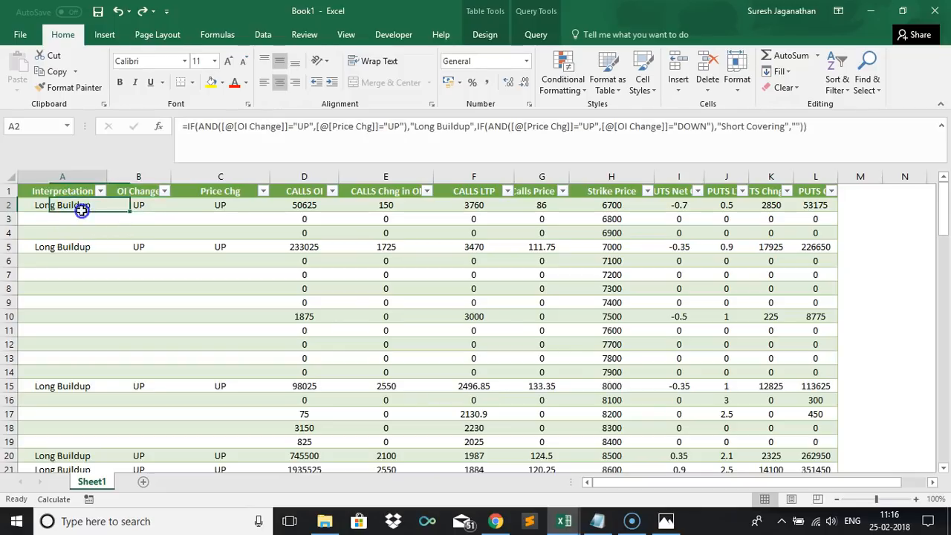
pyautogui.click(797, 127)
pyautogui.write('""')
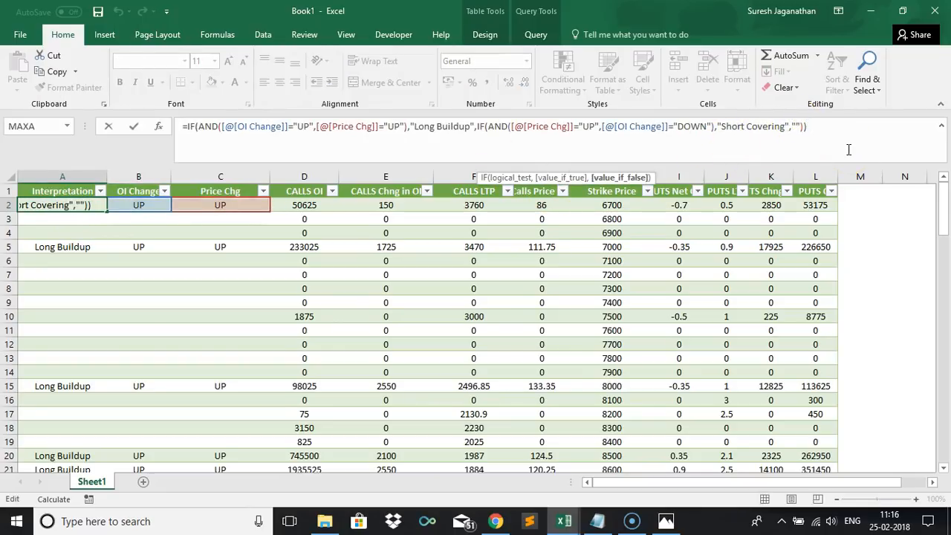
pyautogui.press('BackSpace')
pyautogui.press('BackSpace')
pyautogui.write('IF')
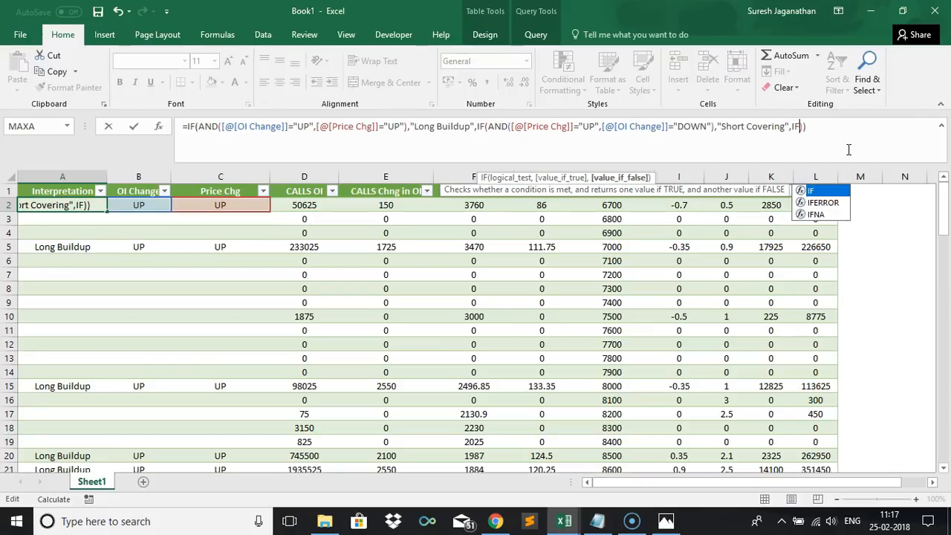
pyautogui.write('(')
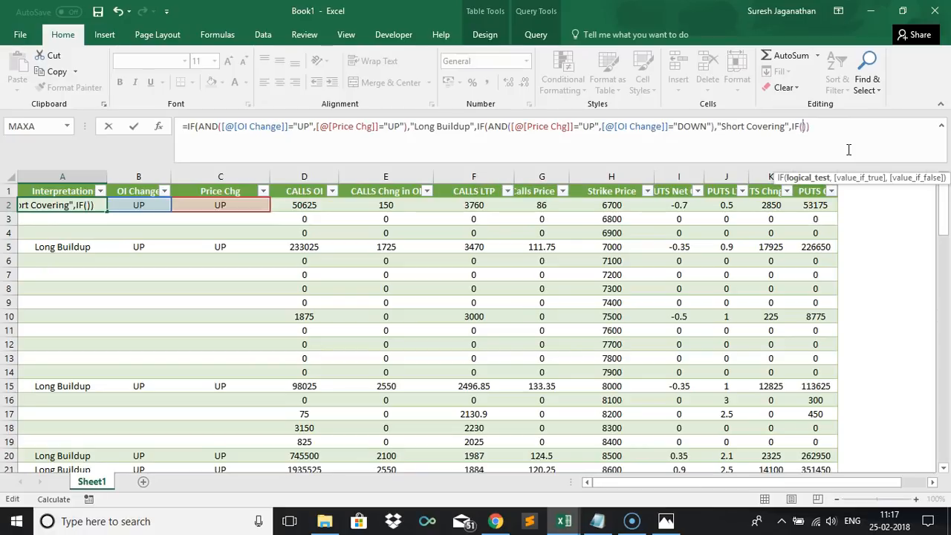
pyautogui.click(220, 207)
pyautogui.write('<0')
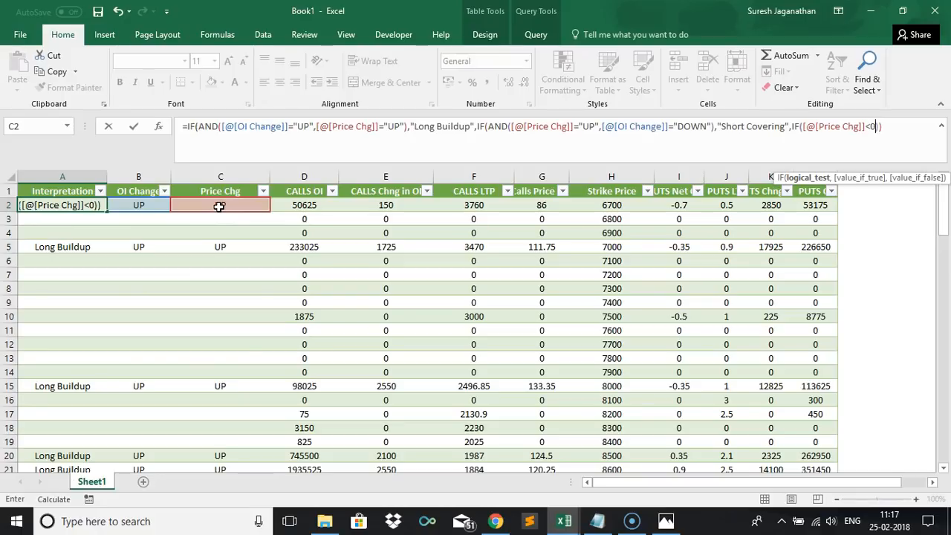
pyautogui.press('BackSpace')
pyautogui.press('BackSpace')
pyautogui.write('=UP')
pyautogui.press('BackSpace')
pyautogui.press('BackSpace')
pyautogui.write('DOWN",')
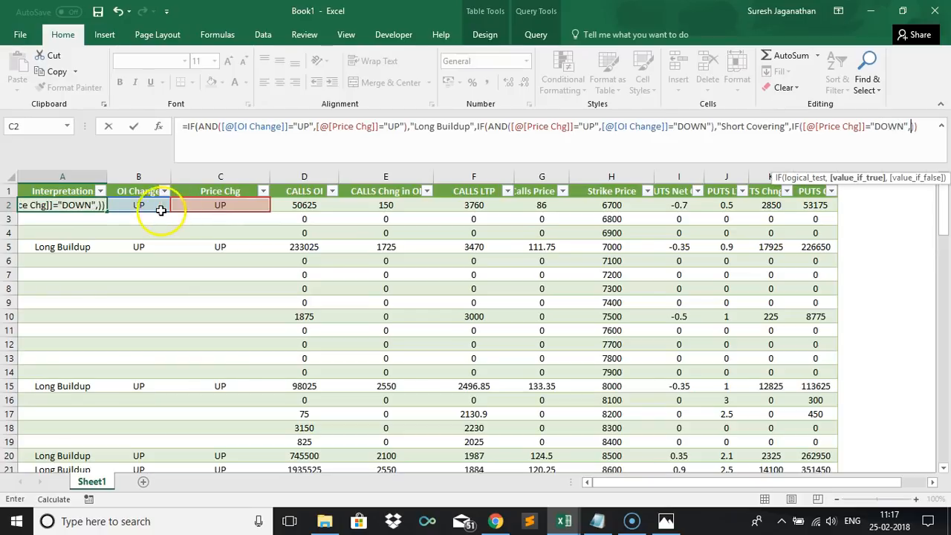
pyautogui.click(145, 210)
pyautogui.write('="DOWN')
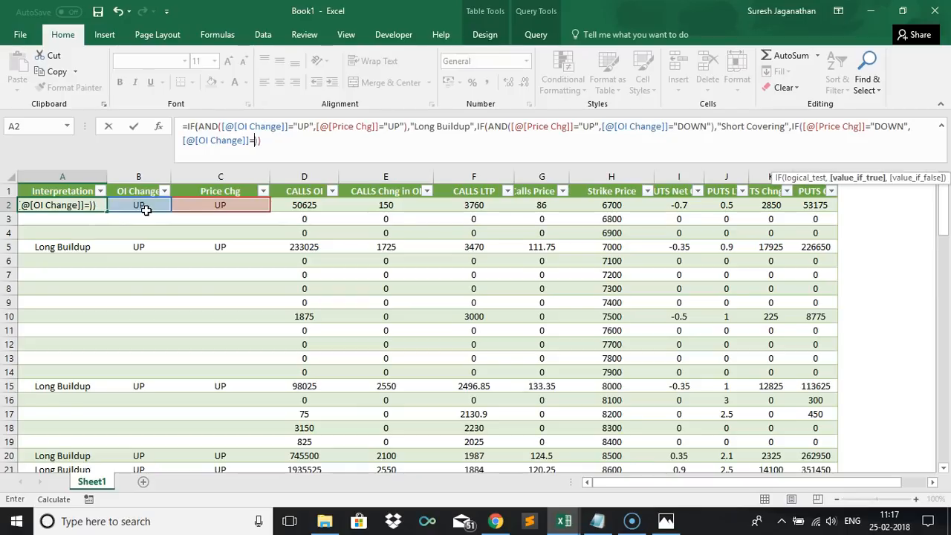
pyautogui.write('"),')
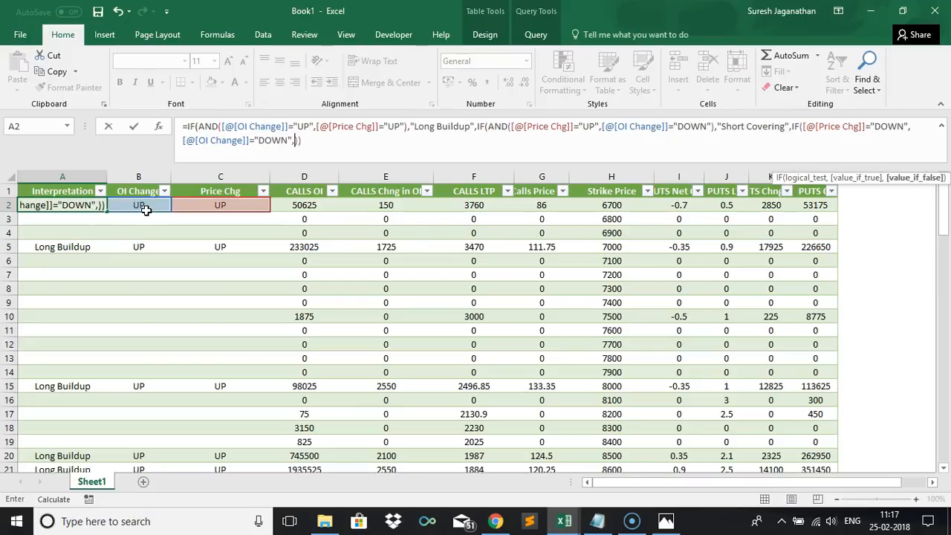
pyautogui.write('"Long ')
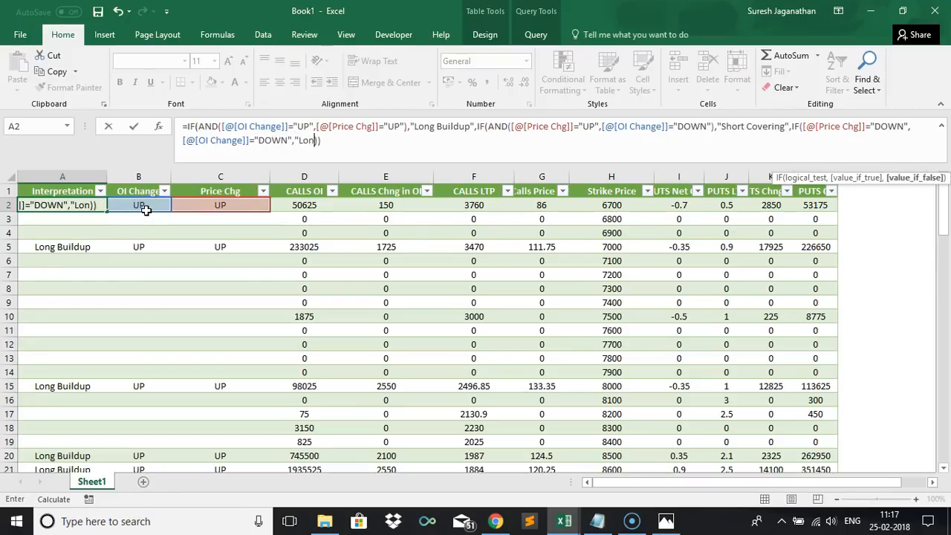
pyautogui.write('Liquidation"')
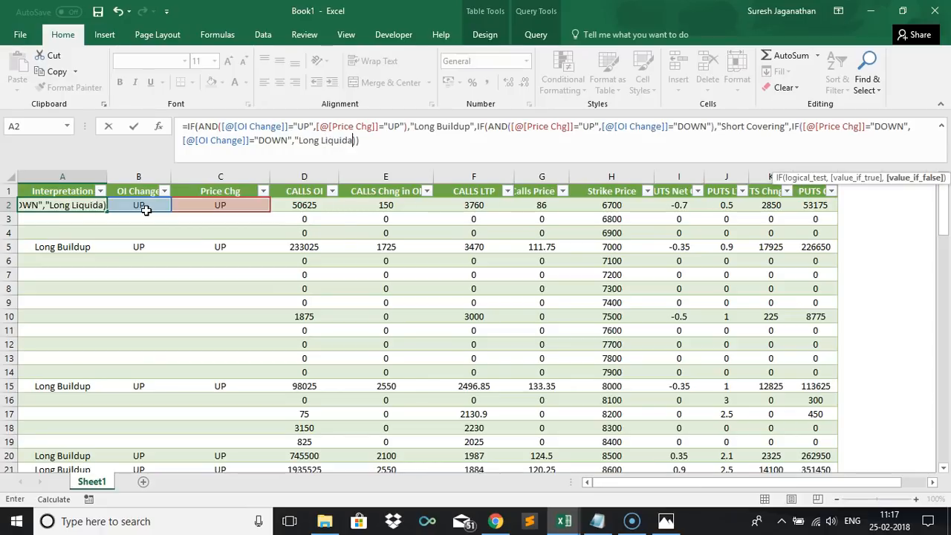
pyautogui.write(',')
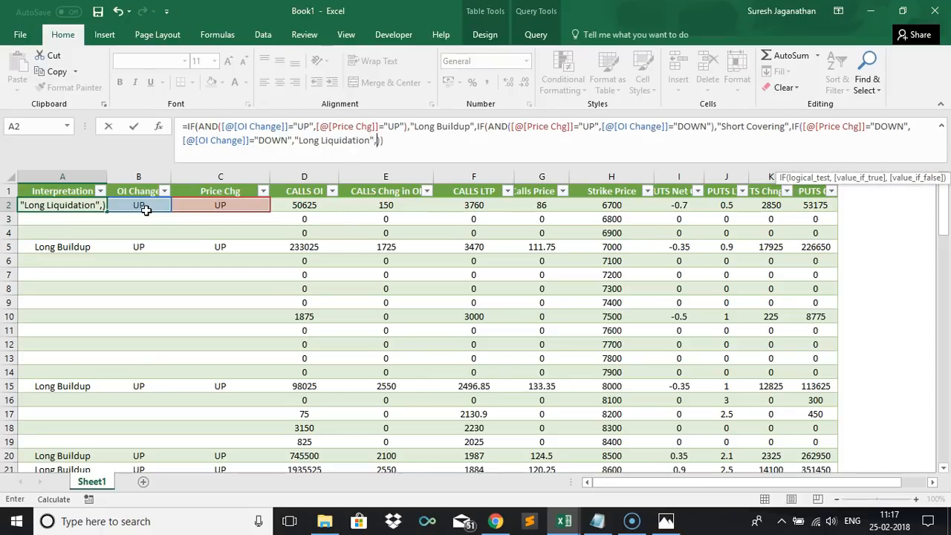
pyautogui.write('""')
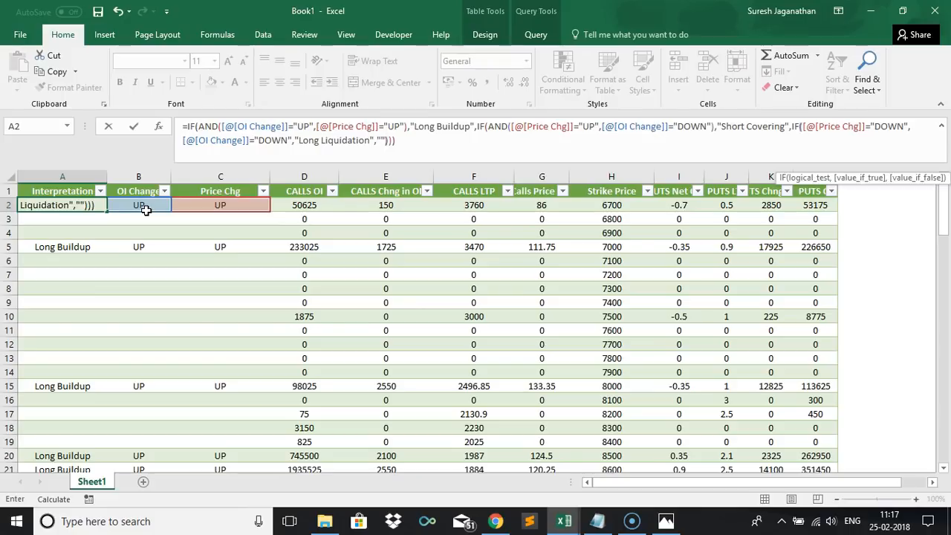
pyautogui.write(')')
pyautogui.press('Return')
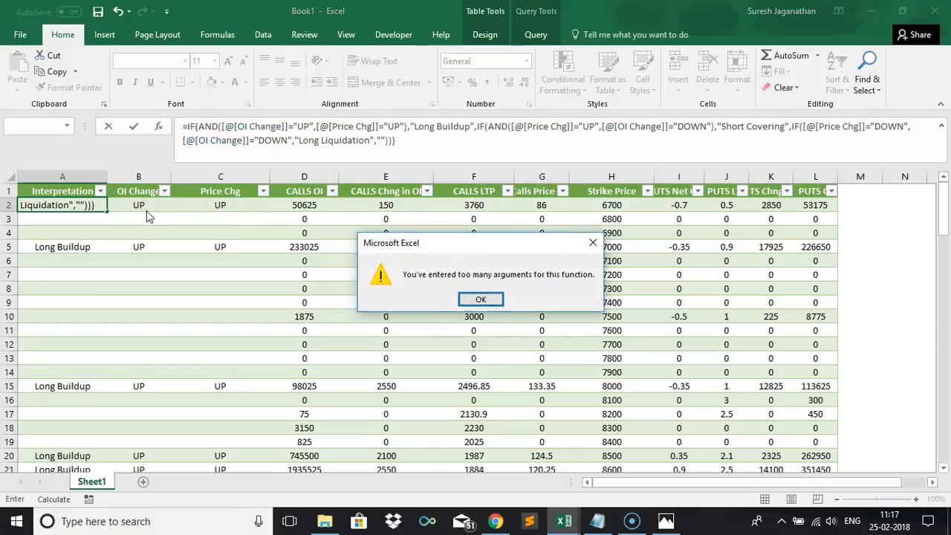
pyautogui.press('Return')
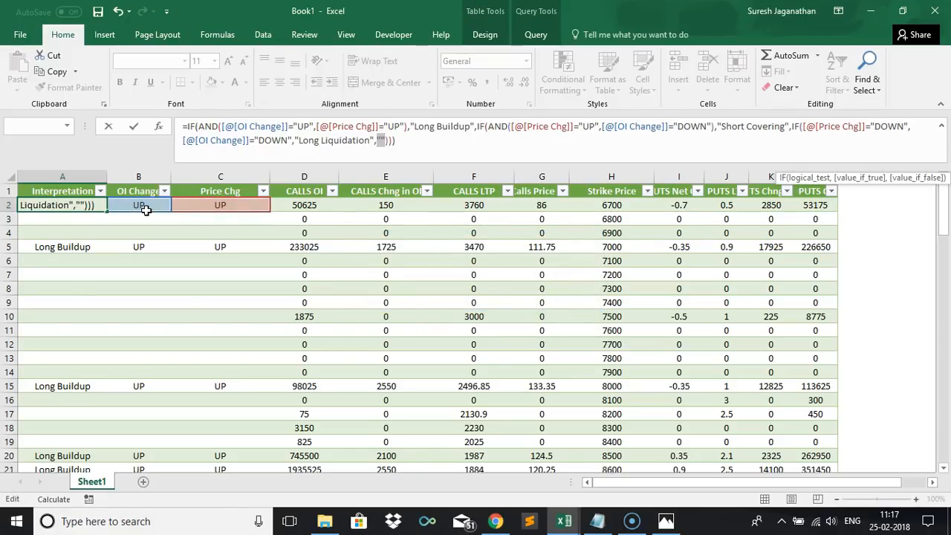
# Wrap the Long Liquidation conditions of the nested IF in an AND function and commit the formula.
pyautogui.click(800, 127)
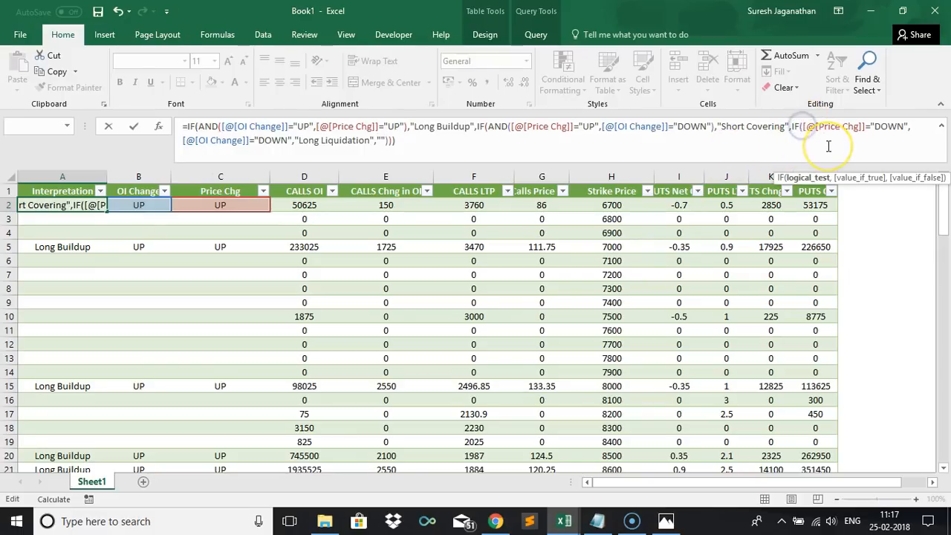
pyautogui.write('AND(')
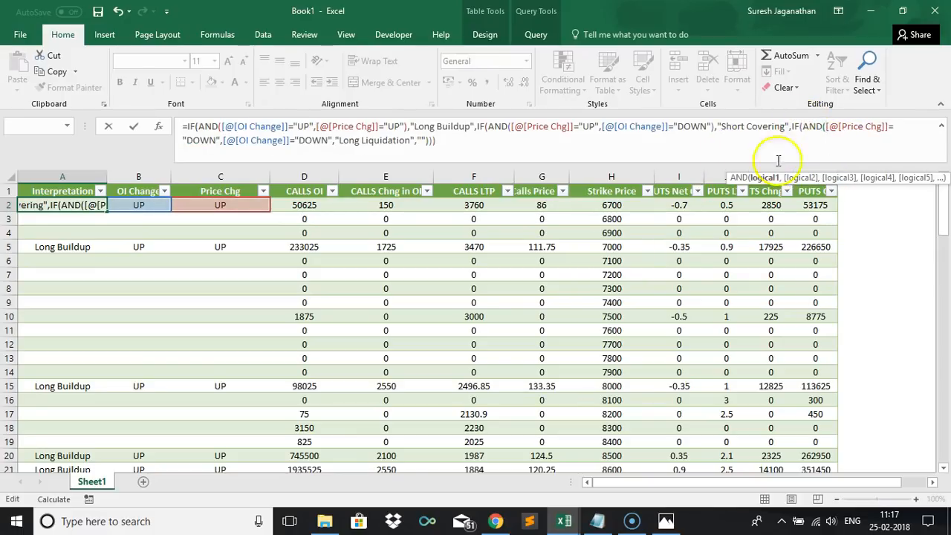
pyautogui.click(332, 141)
pyautogui.write(')')
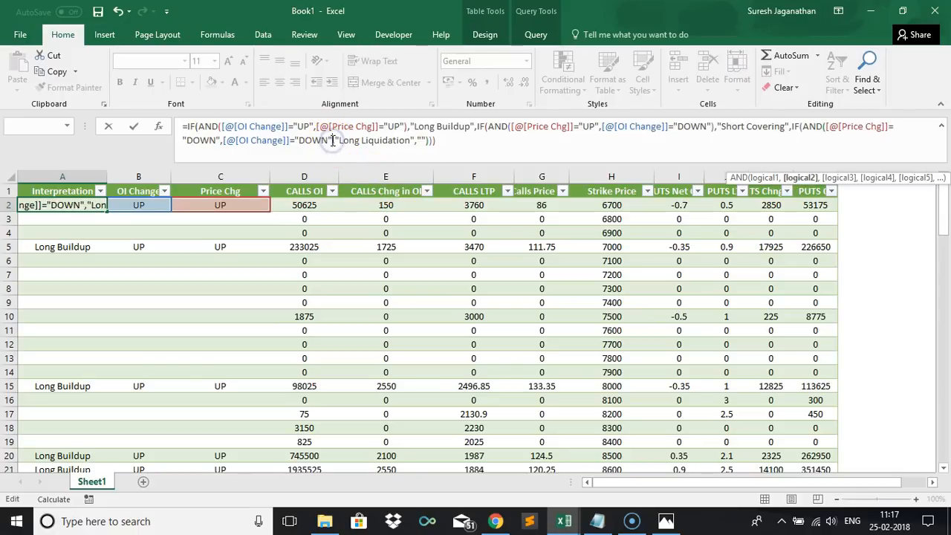
pyautogui.press('Tab')
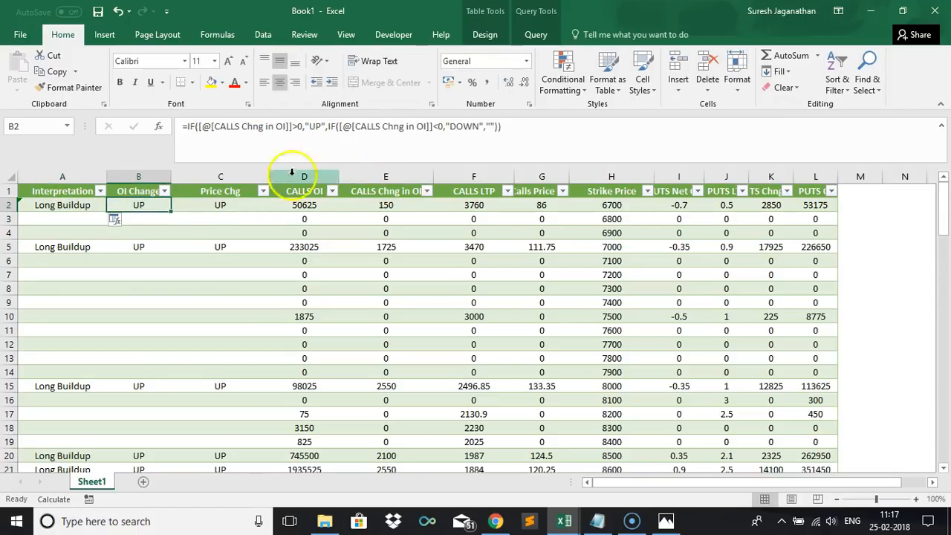
# Enter DOWN in the first OI Change and Price Chg cells to test the Long Liquidation result.
pyautogui.click(116, 222)
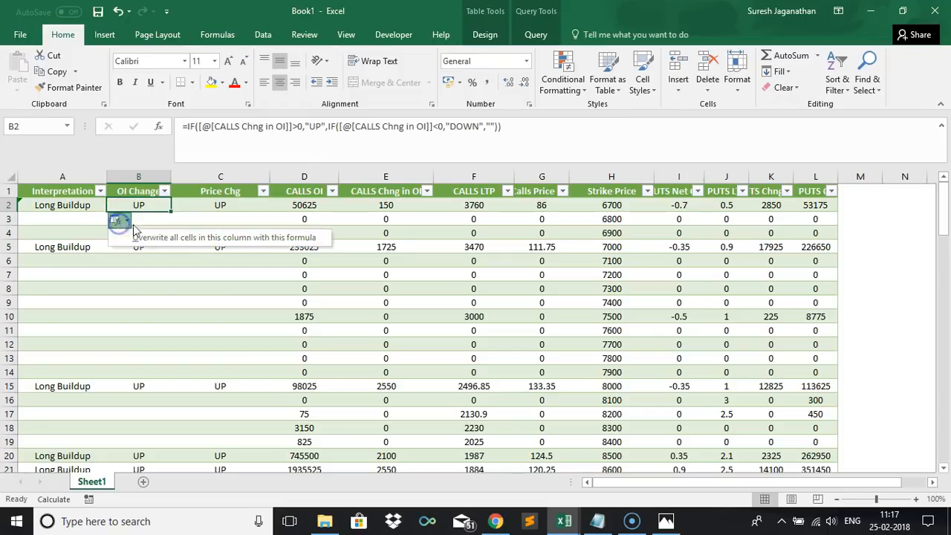
pyautogui.click(139, 234)
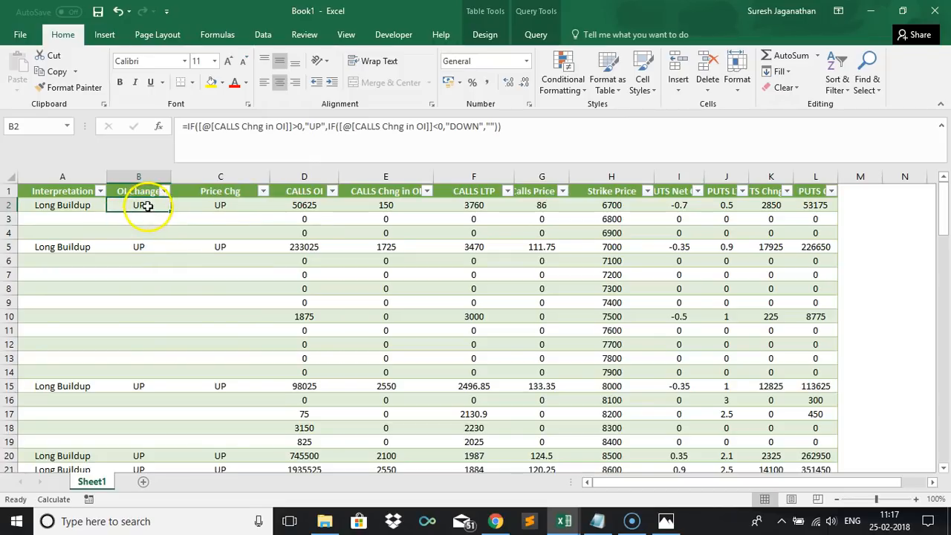
pyautogui.write('DOWN')
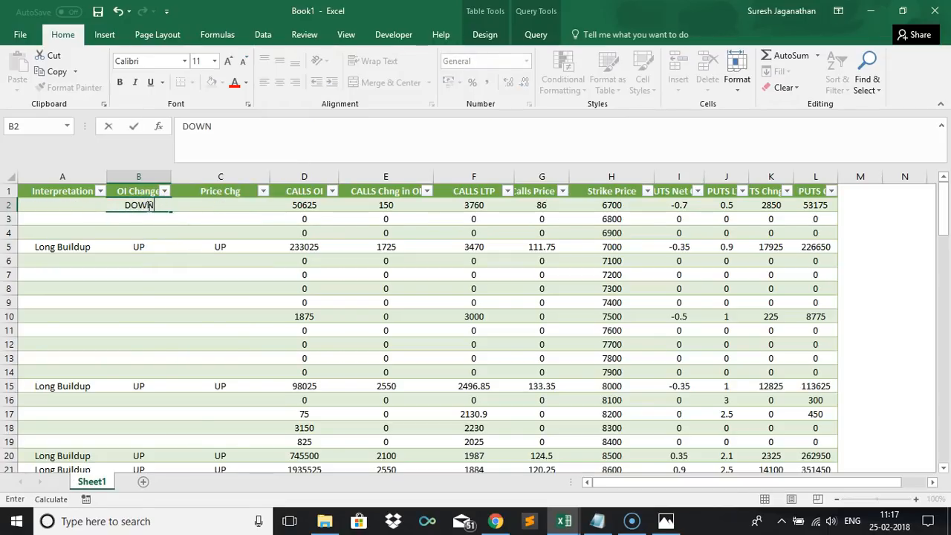
pyautogui.press('Tab')
pyautogui.write('DOWN')
pyautogui.press('Tab')
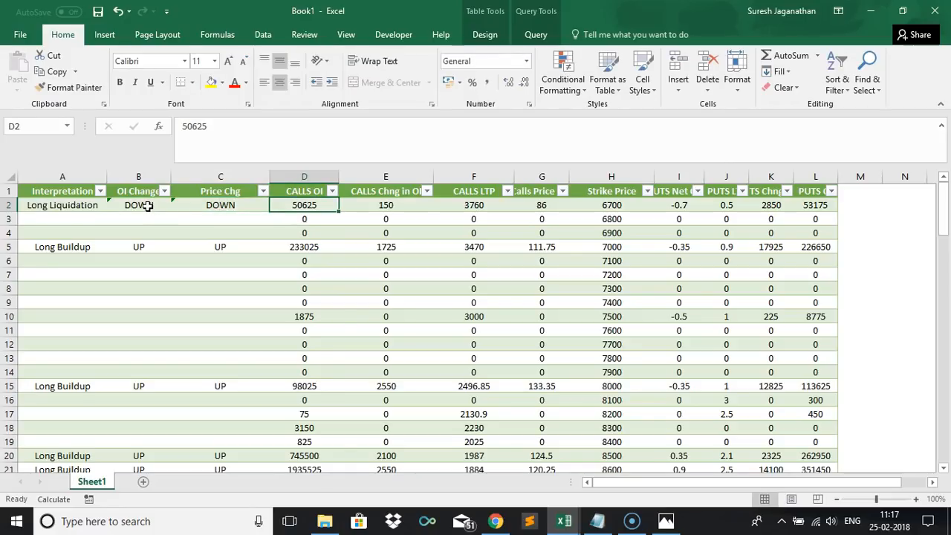
# Check the Long Liquidation rule in the Strategy workbook, then undo the two DOWN test entries in Book1.
pyautogui.hotkey('ctrl', 'Tab')
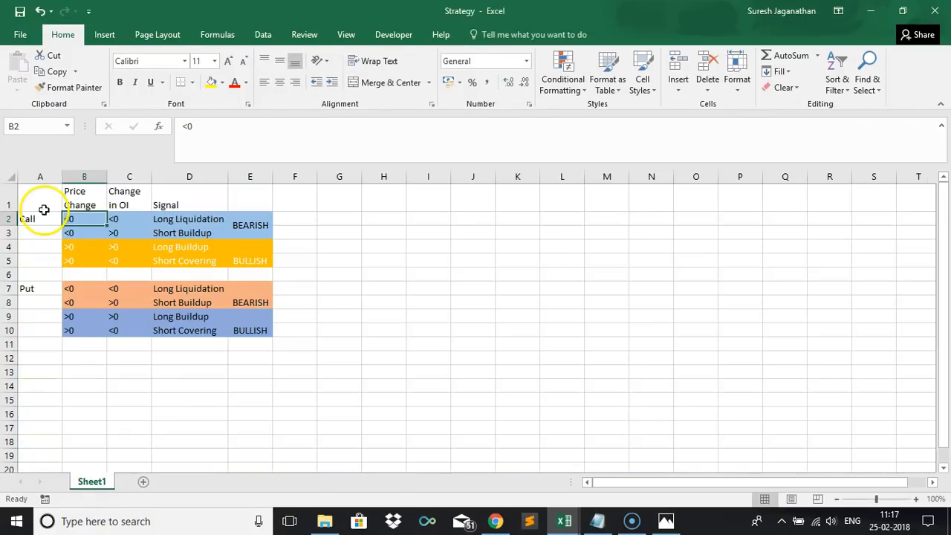
pyautogui.click(165, 219)
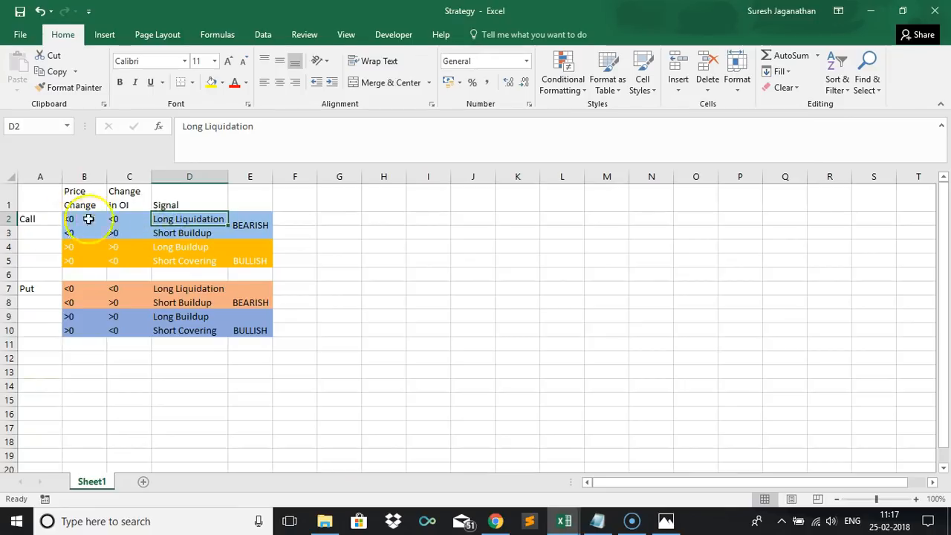
pyautogui.hotkey('ctrl', 'Tab')
pyautogui.click(135, 207)
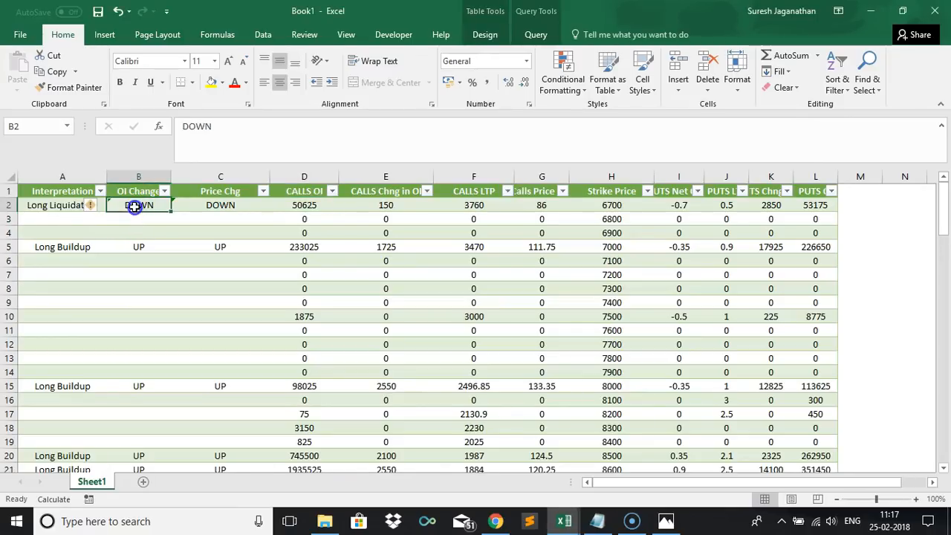
pyautogui.hotkey('ctrl', 'z')
pyautogui.hotkey('ctrl', 'z')
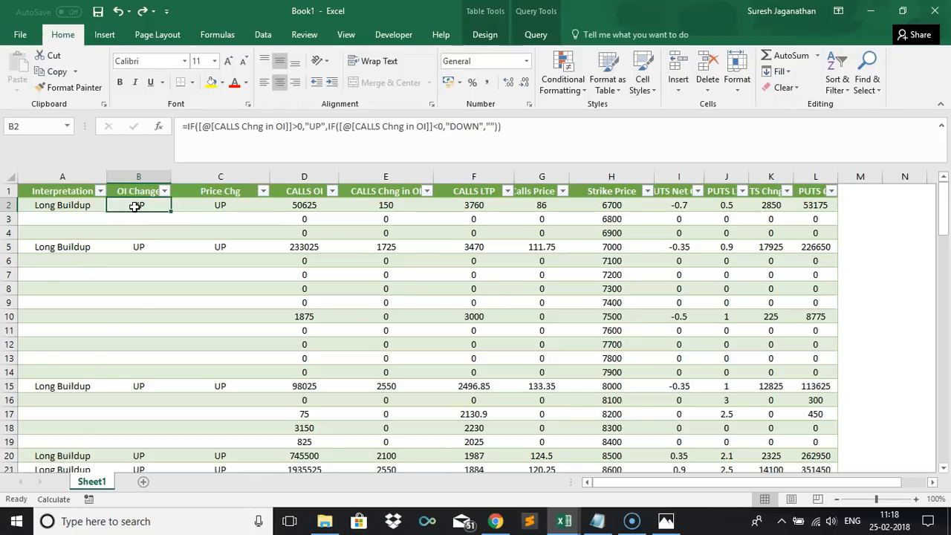
# Review the Short Buildup rule's price and OI conditions for calls in the Strategy workbook, then return to Book1.
pyautogui.hotkey('ctrl', 'Tab')
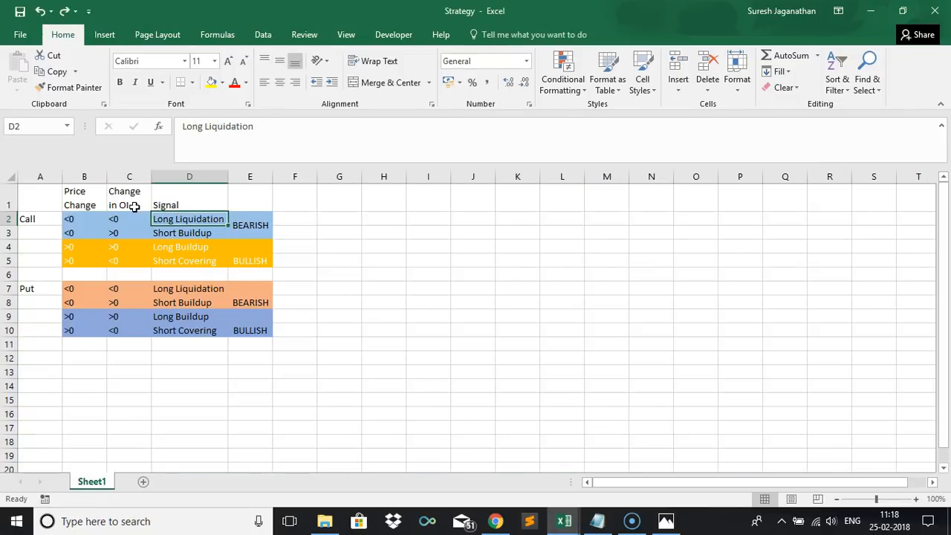
pyautogui.click(82, 234)
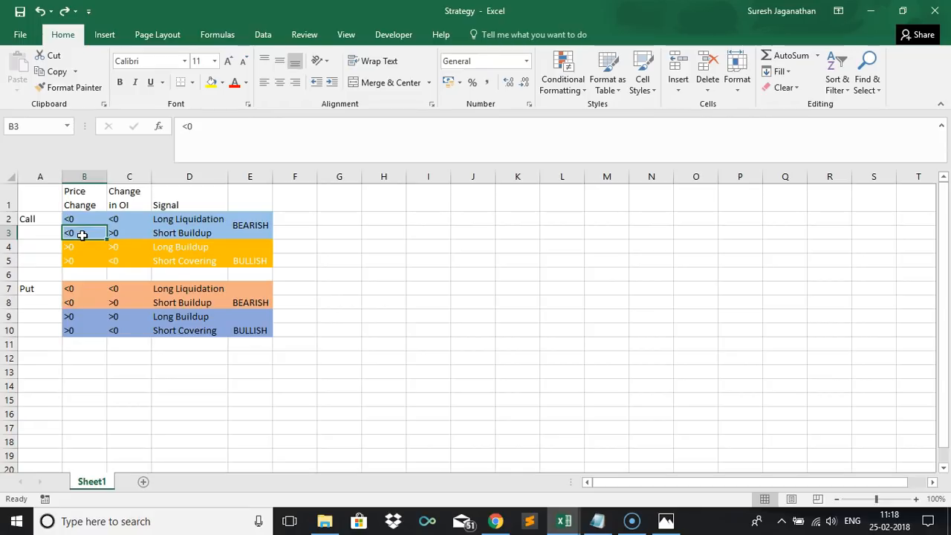
pyautogui.click(141, 234)
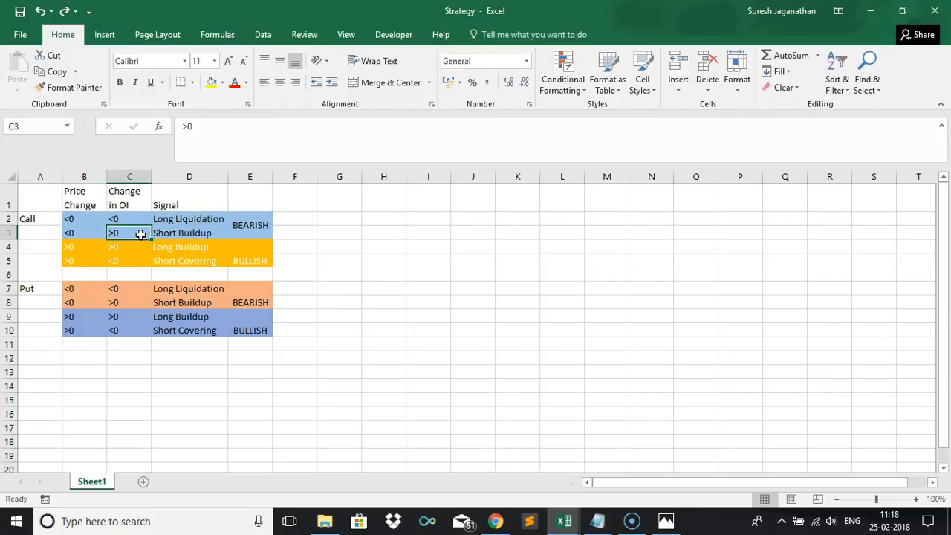
pyautogui.hotkey('alt', 'Tab')
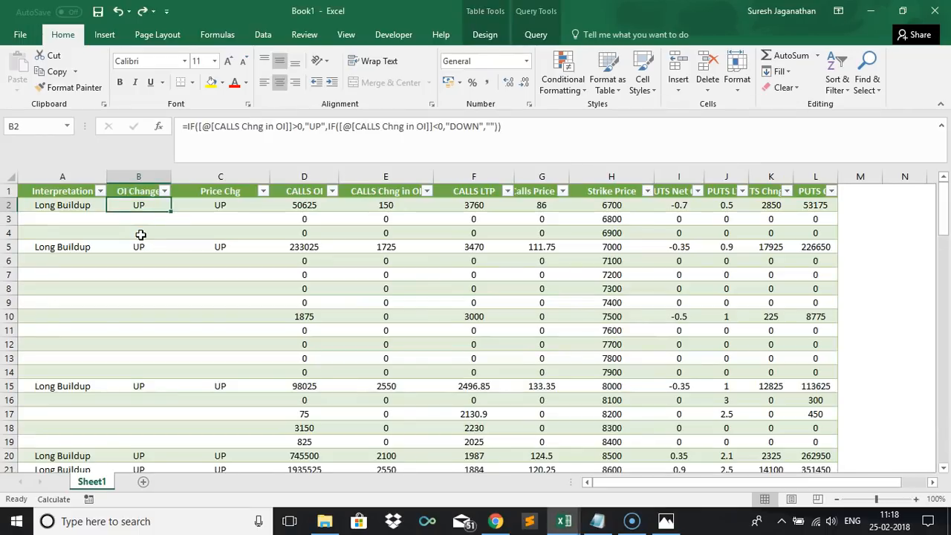
# Replace the Interpretation formula's final blank with another nested IF testing whether Price Chg equals "DOWN".
pyautogui.click(87, 202)
pyautogui.click(421, 138)
pyautogui.press('Delete')
pyautogui.press('Delete')
pyautogui.write('IF(')
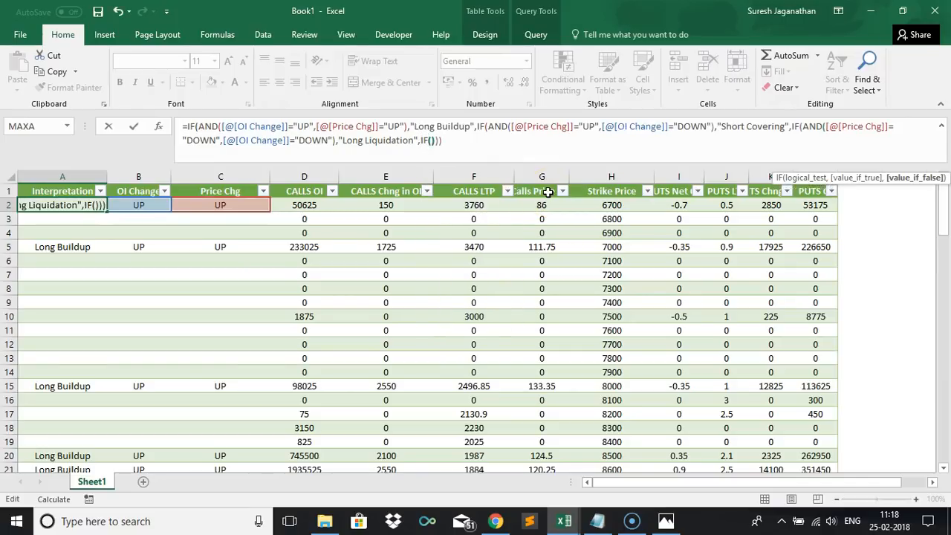
pyautogui.click(249, 206)
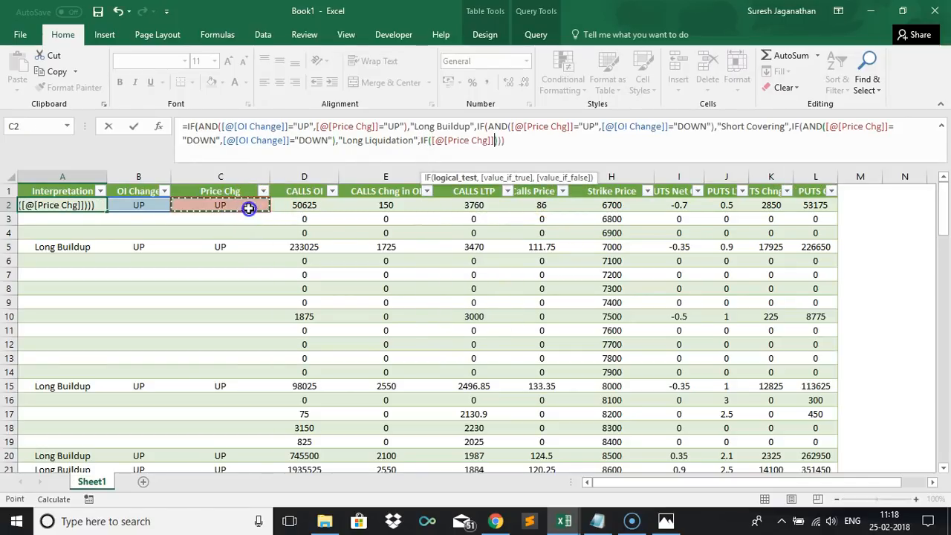
pyautogui.write('=DOW')
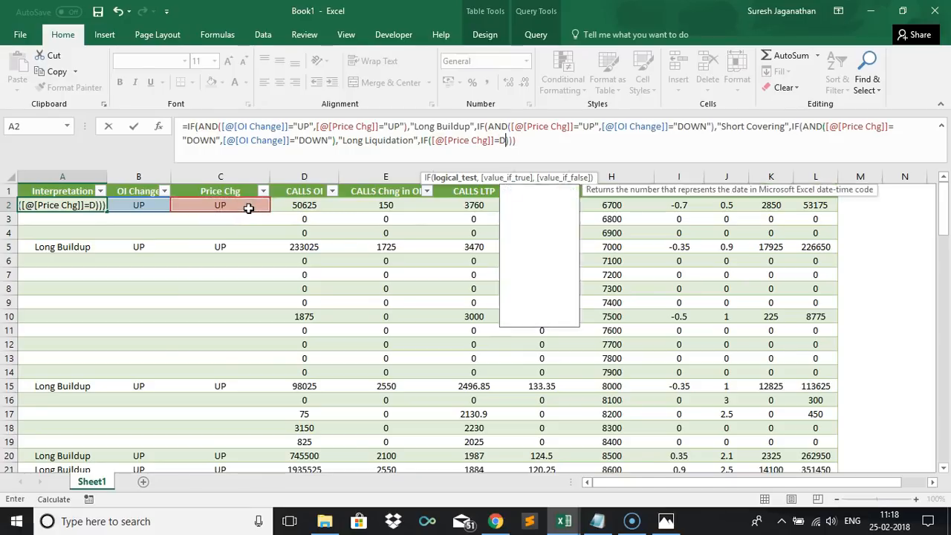
pyautogui.press('BackSpace')
pyautogui.press('BackSpace')
pyautogui.press('BackSpace')
pyautogui.write('"DOWN"')
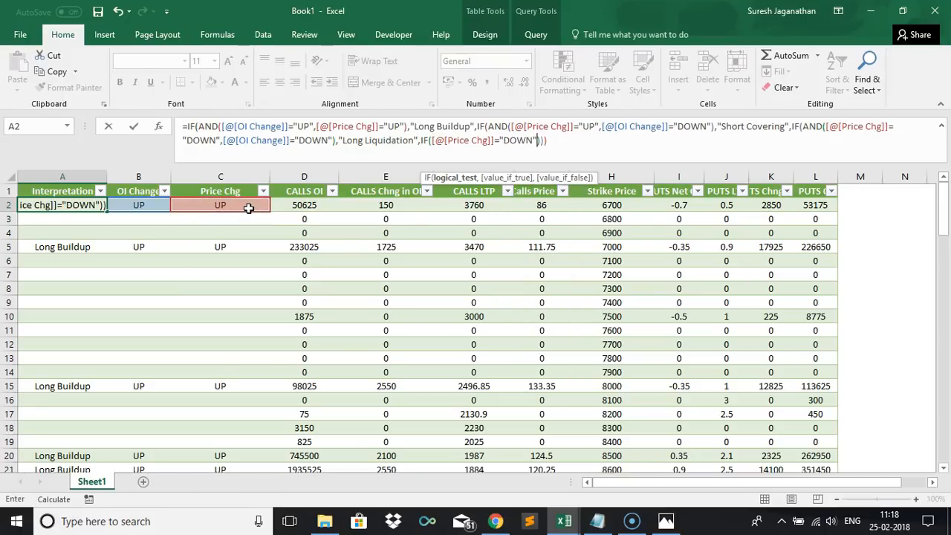
# Wrap the new Price Chg test in an AND function to prepare a second condition.
pyautogui.click(431, 140)
pyautogui.write('AND(')
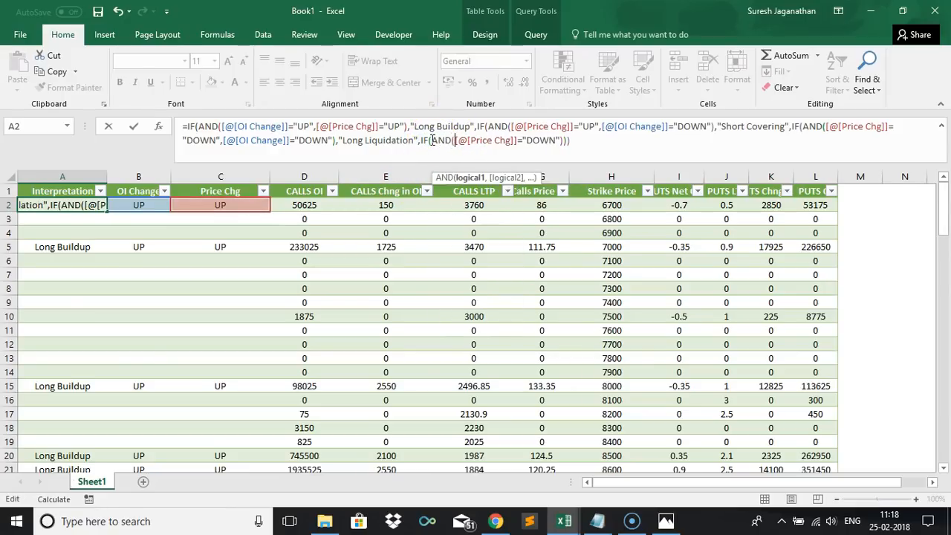
pyautogui.press('Right')
pyautogui.press('Right')
pyautogui.press('Right')
pyautogui.press('Right')
pyautogui.press('Right')
pyautogui.press('Right')
pyautogui.press('Right')
pyautogui.press('Right')
pyautogui.press('Right')
pyautogui.press('Right')
pyautogui.press('Right')
pyautogui.press('Right')
pyautogui.press('Right')
pyautogui.press('Right')
pyautogui.press('Right')
pyautogui.press('Right')
pyautogui.press('Right')
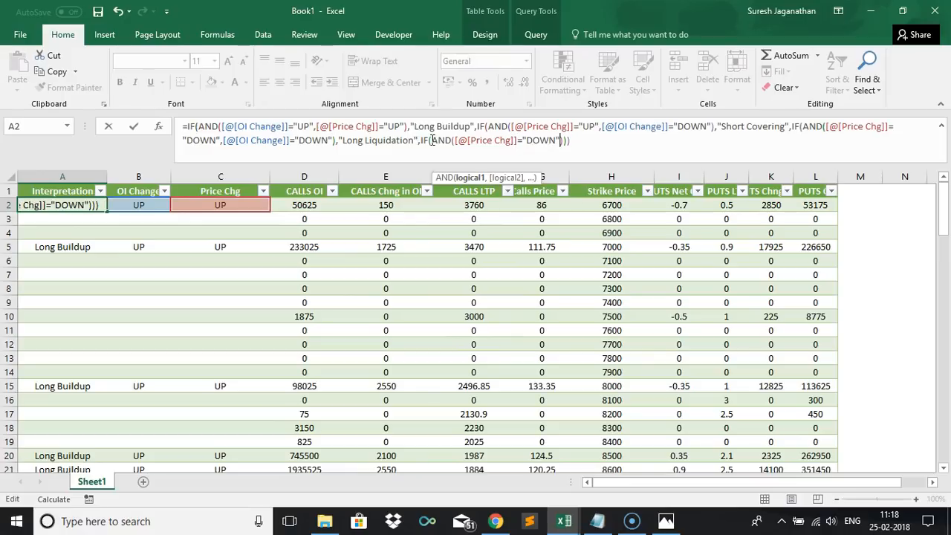
pyautogui.write(',')
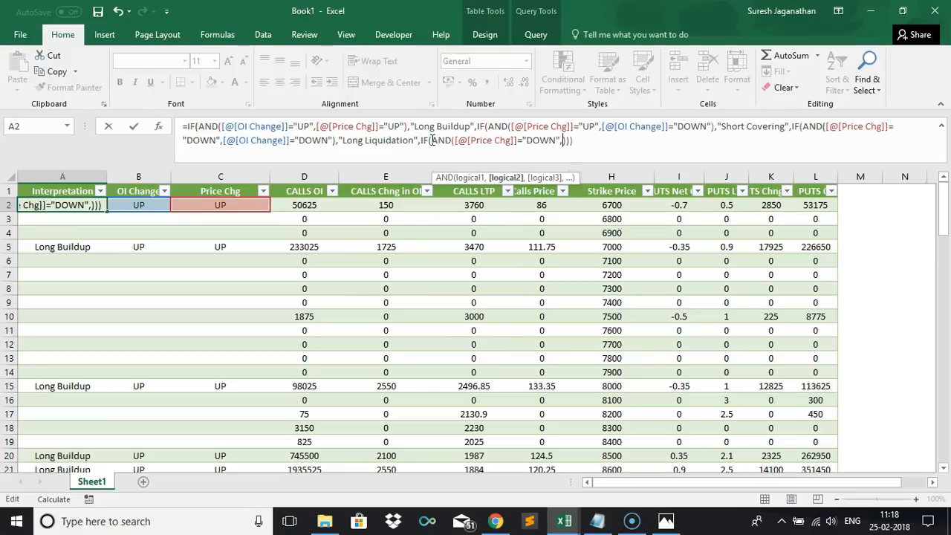
# Add the OI Change equals "UP" condition, return "Short Buildup" otherwise blank, and commit the formula.
pyautogui.click(154, 209)
pyautogui.write('="UP"')
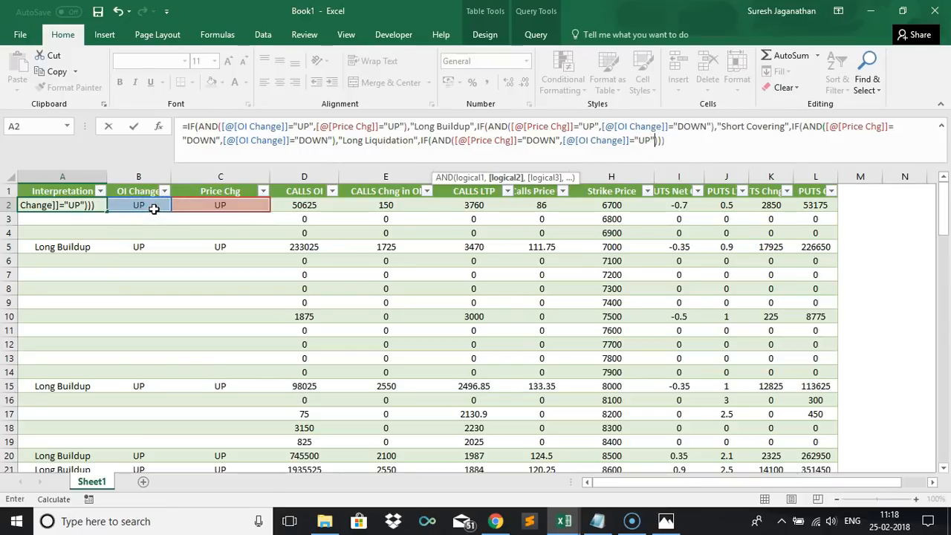
pyautogui.write(')')
pyautogui.write(',')
pyautogui.write('"Shor')
pyautogui.write('t Buildup')
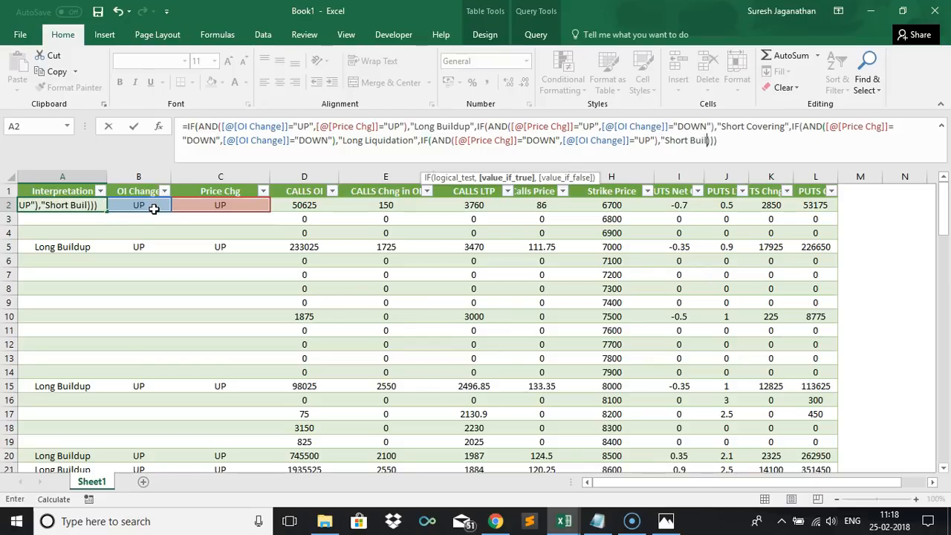
pyautogui.write('",')
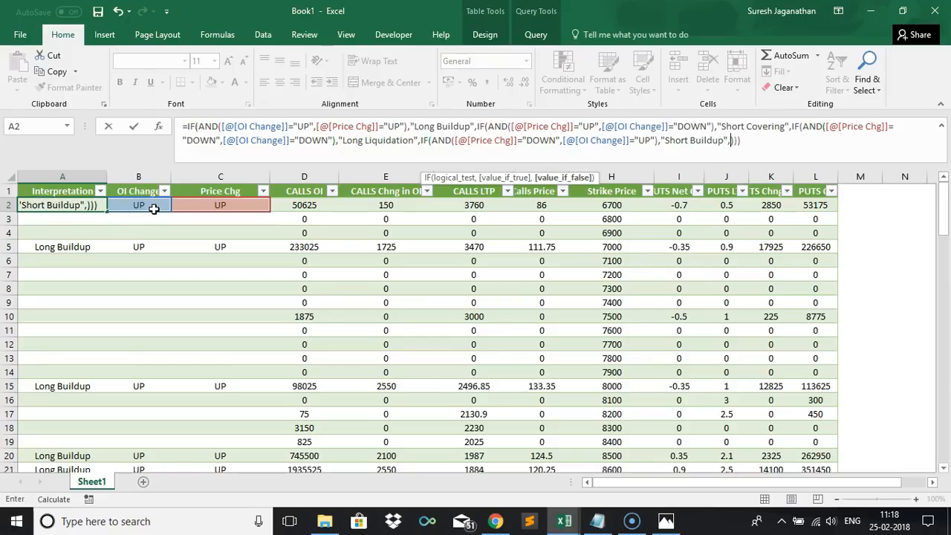
pyautogui.write('""')
pyautogui.click(154, 209)
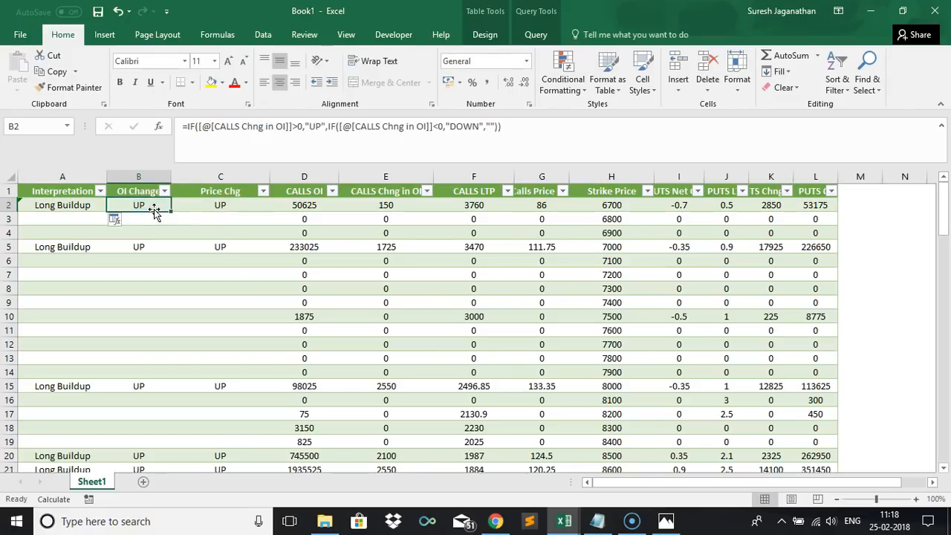
# Recheck the Short Buildup row's conditions in the Strategy workbook and return to Book1.
pyautogui.click(117, 222)
pyautogui.click(120, 238)
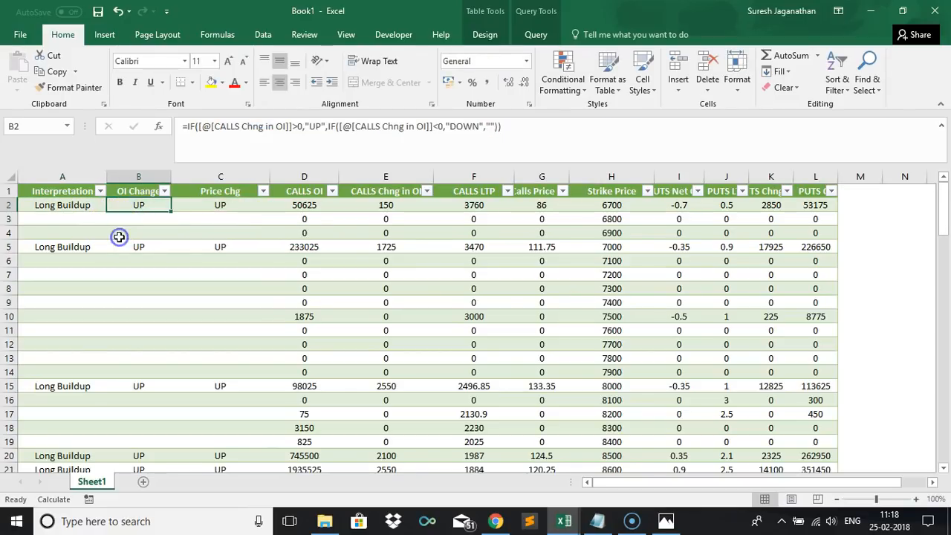
pyautogui.hotkey('alt', 'Tab')
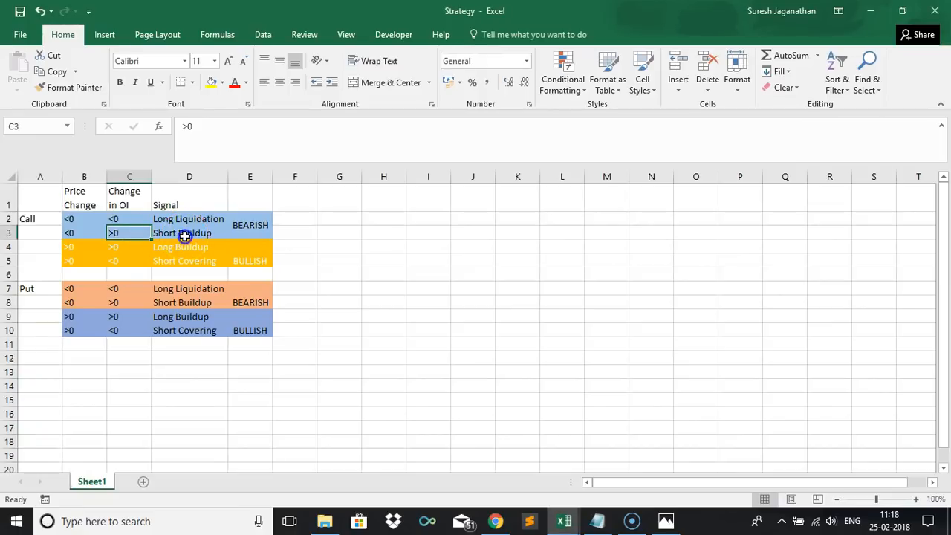
pyautogui.click(185, 236)
pyautogui.click(132, 235)
pyautogui.click(86, 237)
pyautogui.hotkey('alt', 'Tab')
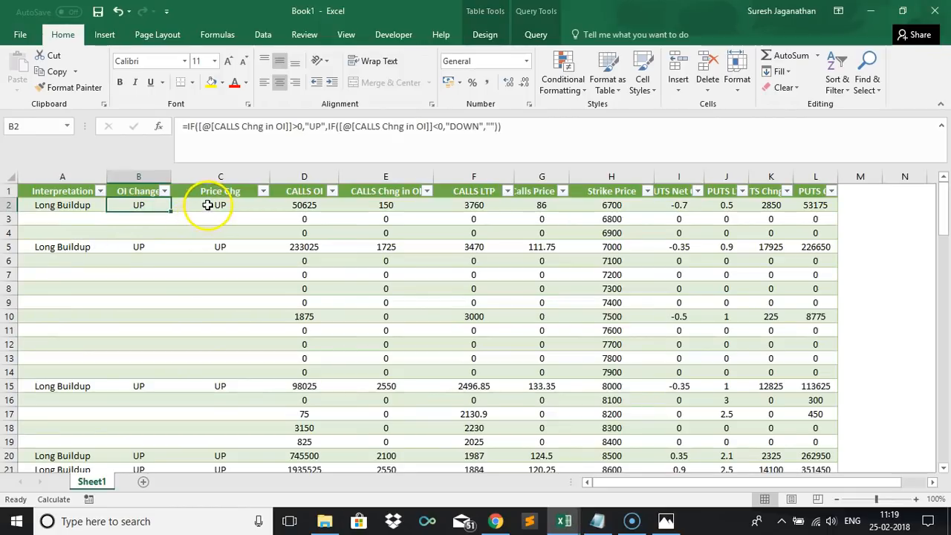
# Test the Short Buildup result by entering Down in the first Price Chg cell, then undo the entry.
pyautogui.click(208, 205)
pyautogui.write('Down')
pyautogui.press('Tab')
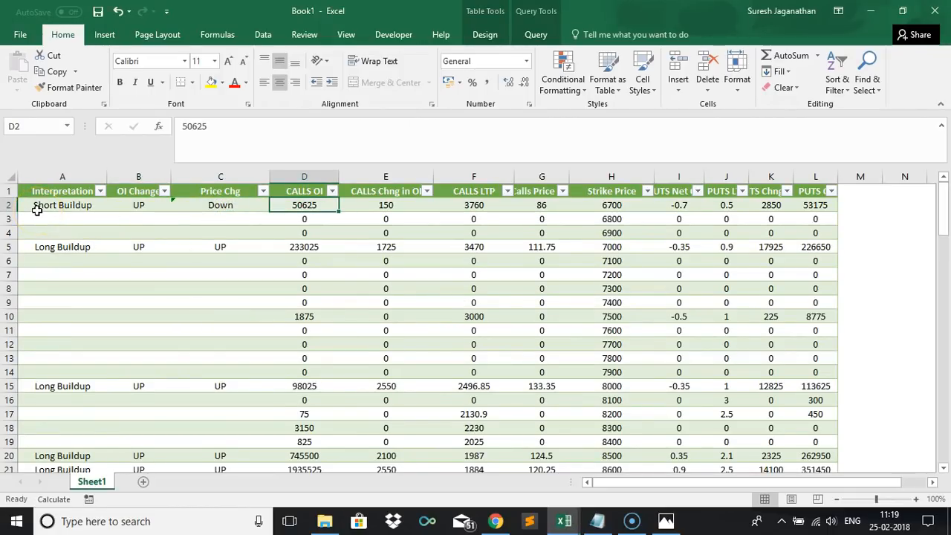
pyautogui.hotkey('ctrl', 'z')
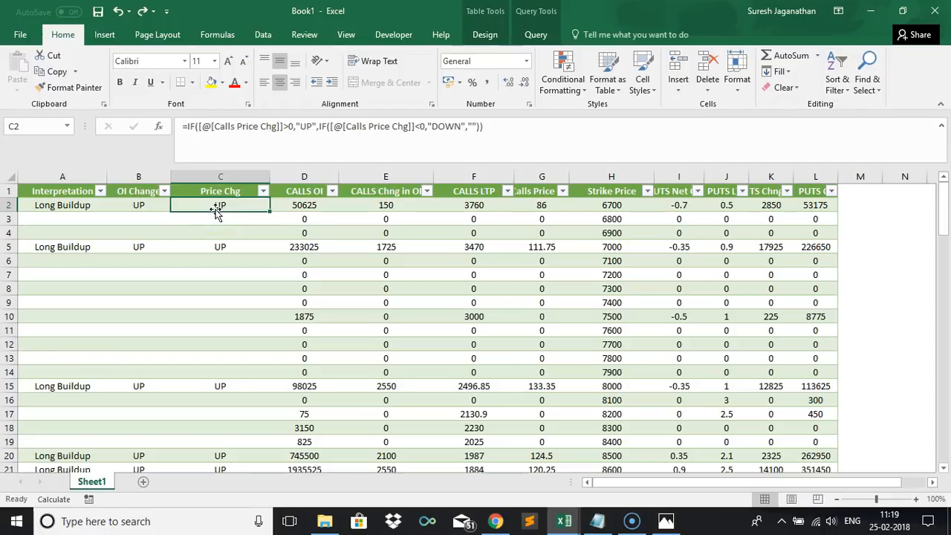
# Insert a new table column to the left of Interpretation and name it Trend.
pyautogui.click(63, 186)
pyautogui.rightClick(65, 190)
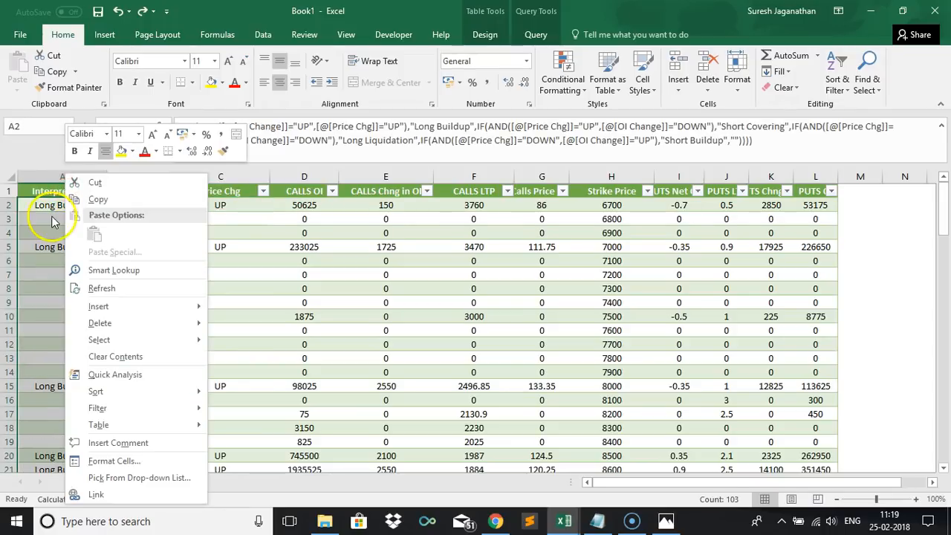
pyautogui.click(51, 217)
pyautogui.click(51, 217)
pyautogui.rightClick(51, 217)
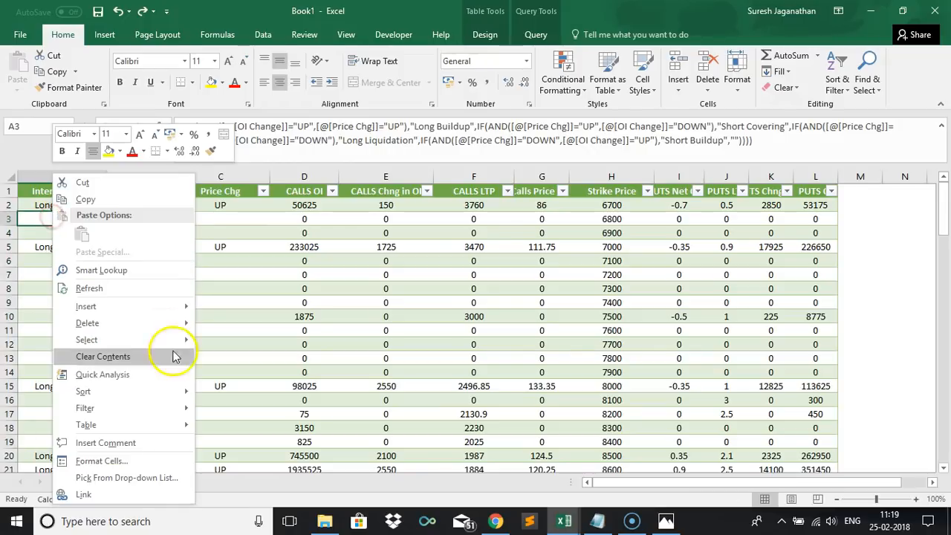
pyautogui.moveTo(154, 304)
pyautogui.click(235, 310)
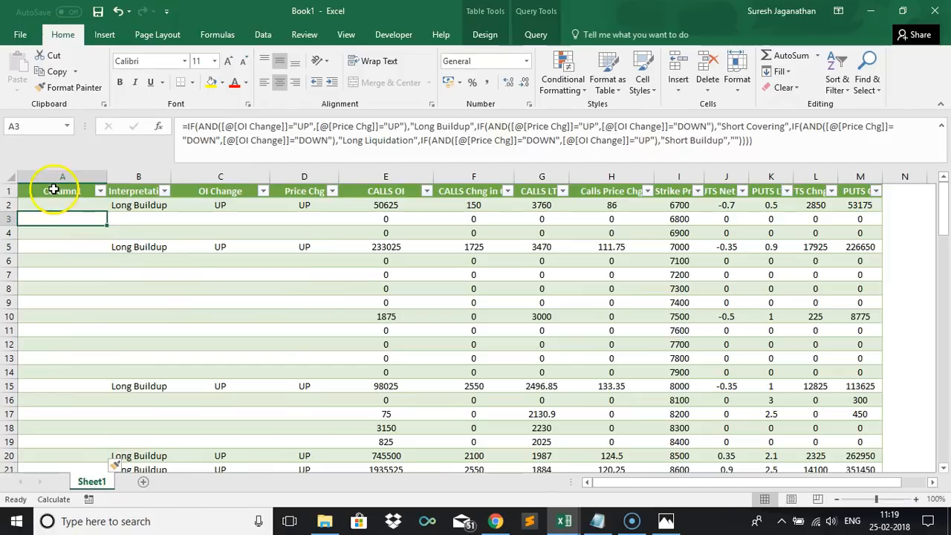
pyautogui.click(54, 190)
pyautogui.write('Trend')
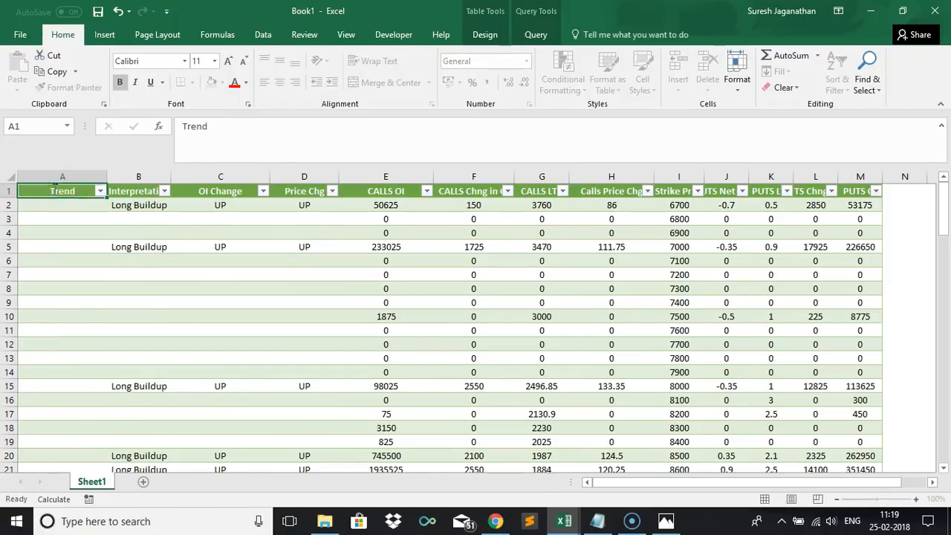
pyautogui.press('Tab')
pyautogui.press('Down')
pyautogui.press('Left')
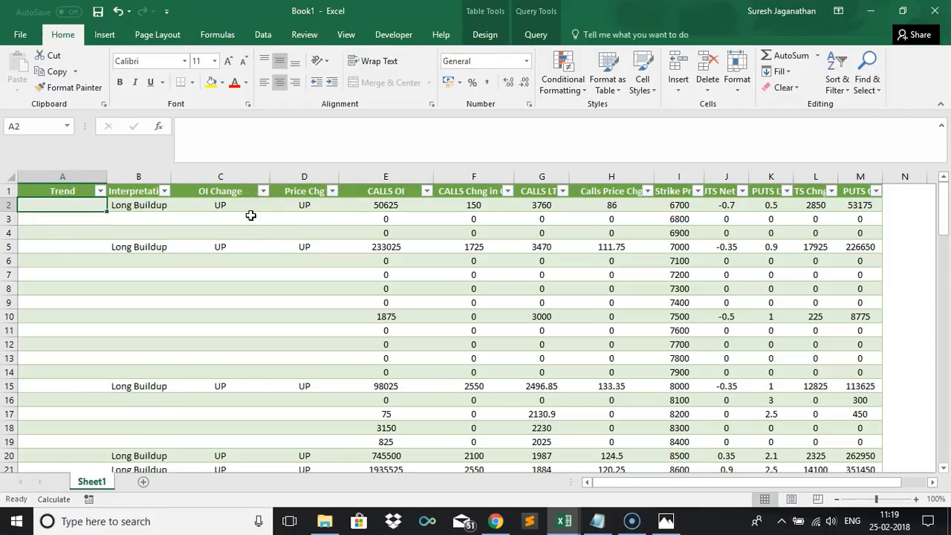
# Start a formula in the first Trend cell with an IF function wrapping an OR function.
pyautogui.hotkey('alt', 'Tab')
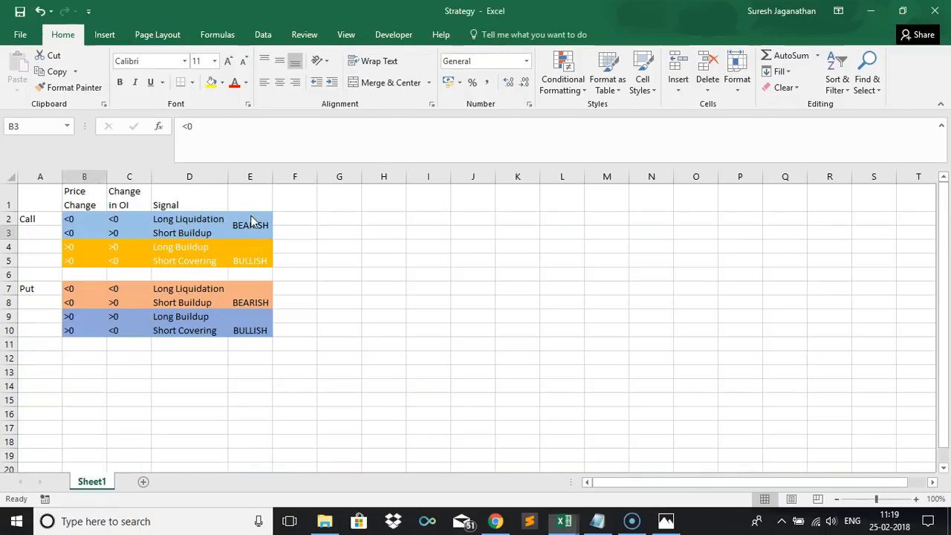
pyautogui.hotkey('alt', 'Tab')
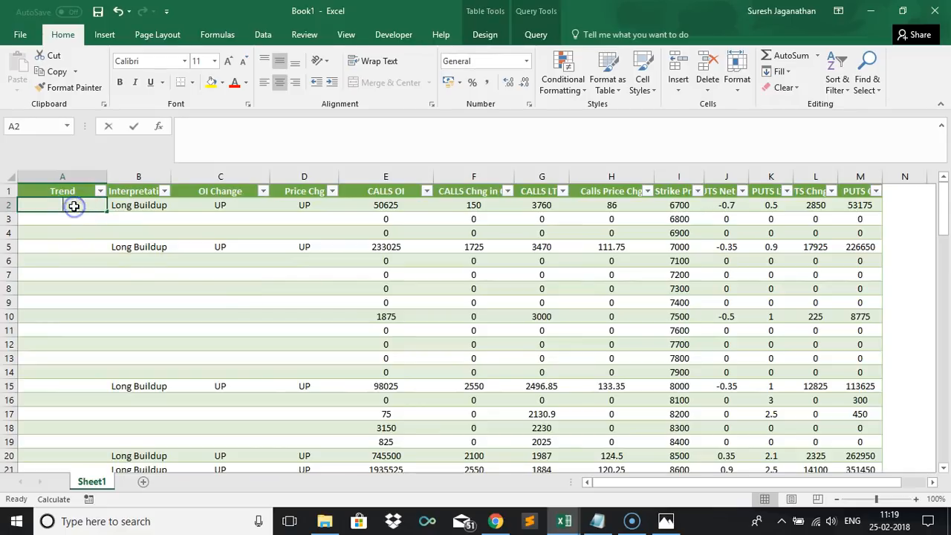
pyautogui.write('=if')
pyautogui.press('Tab')
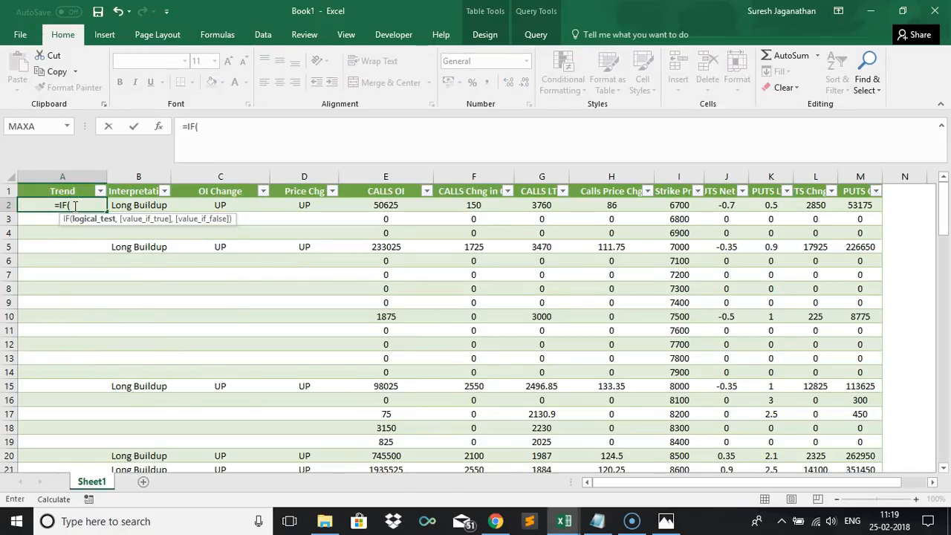
pyautogui.write('an')
pyautogui.press('BackSpace')
pyautogui.press('BackSpace')
pyautogui.write('or')
pyautogui.press('Tab')
# Check the Strategy rules, then in the first Trend cell make the IF return BULLISH when Interpretation is Long Buildup or Short Covering, opening a nested IF.
pyautogui.hotkey('alt', 'Tab')
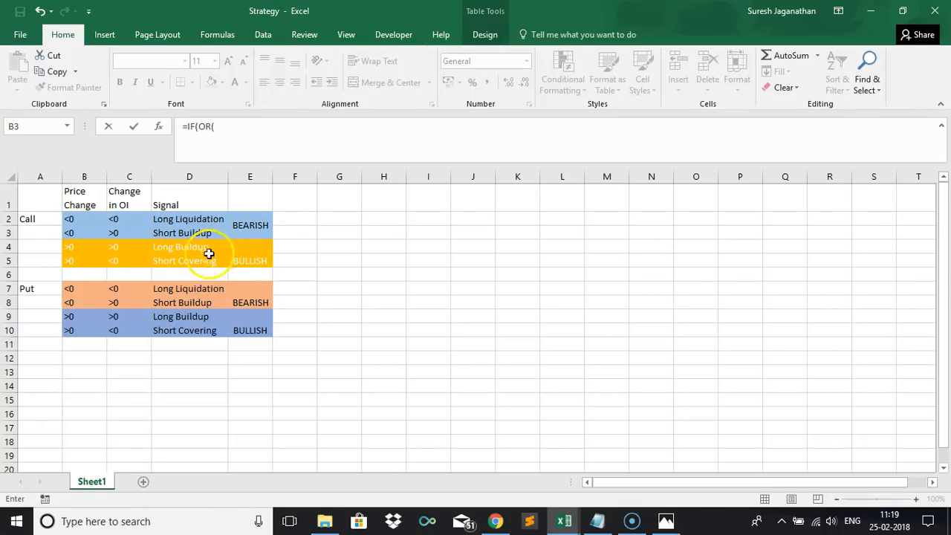
pyautogui.hotkey('ctrl', 'Tab')
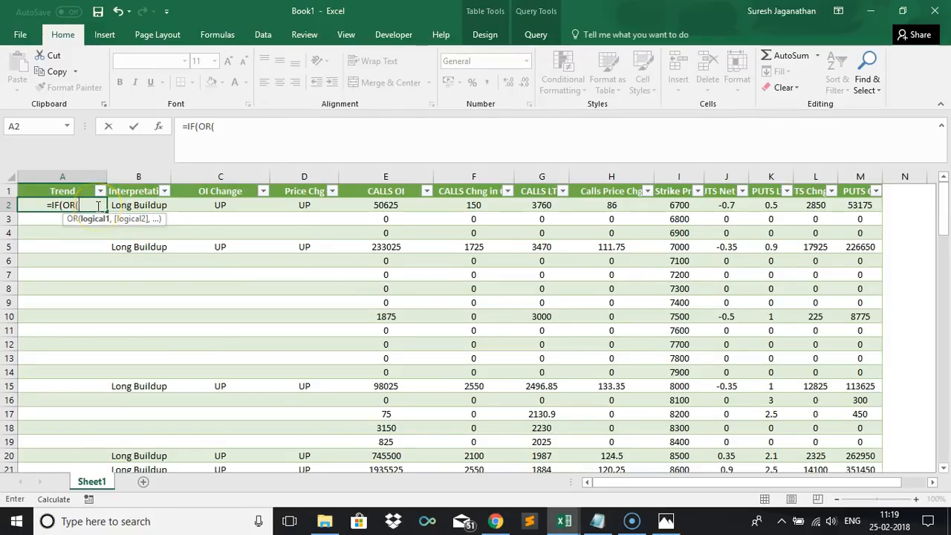
pyautogui.click(131, 202)
pyautogui.write('="Long Buildup",')
pyautogui.click(131, 204)
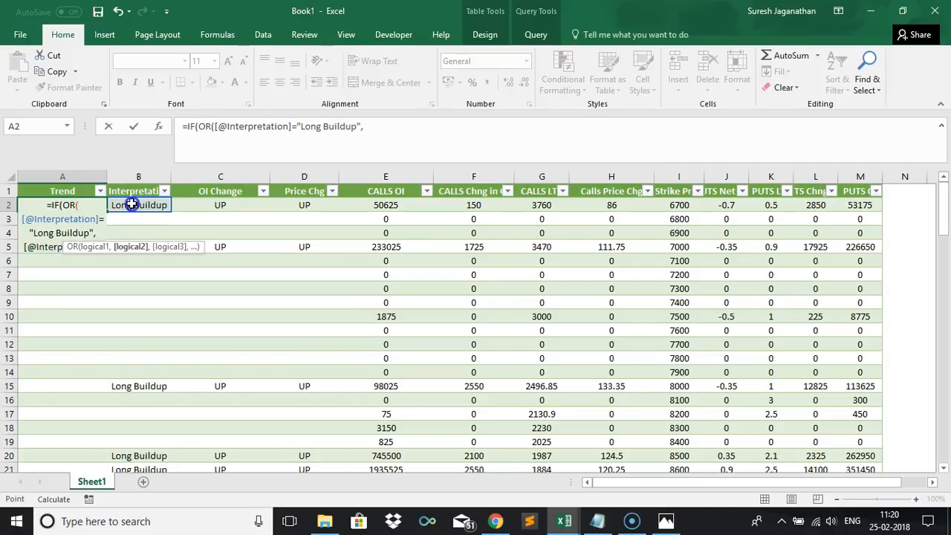
pyautogui.write('="')
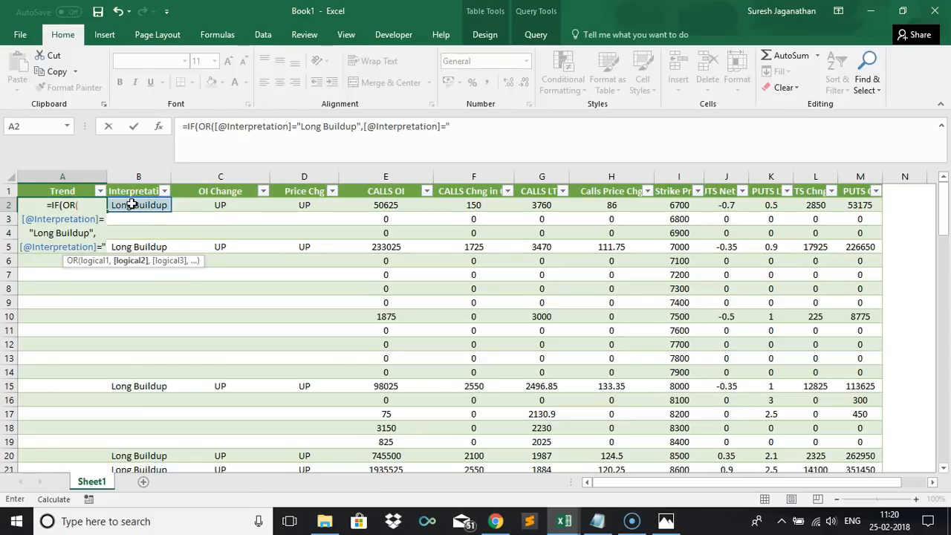
pyautogui.write('Short')
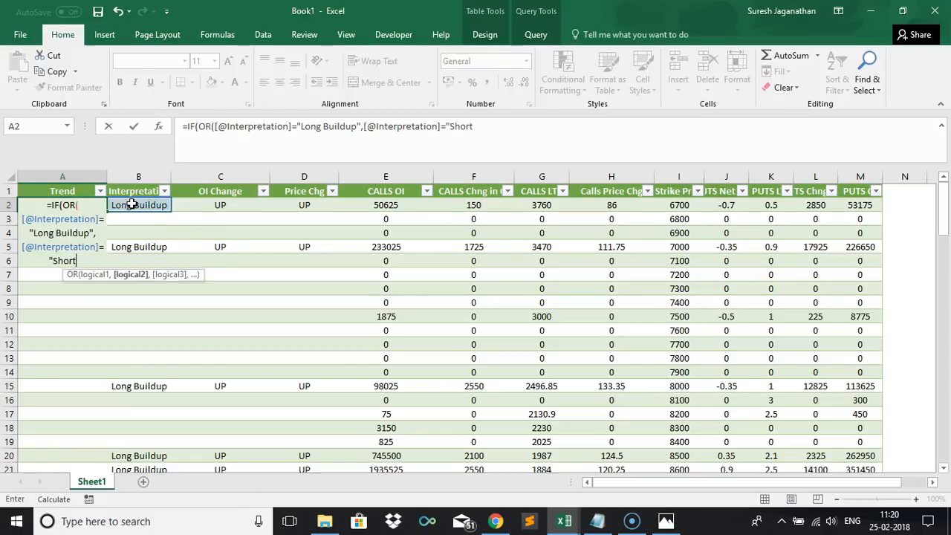
pyautogui.write(' Covering"')
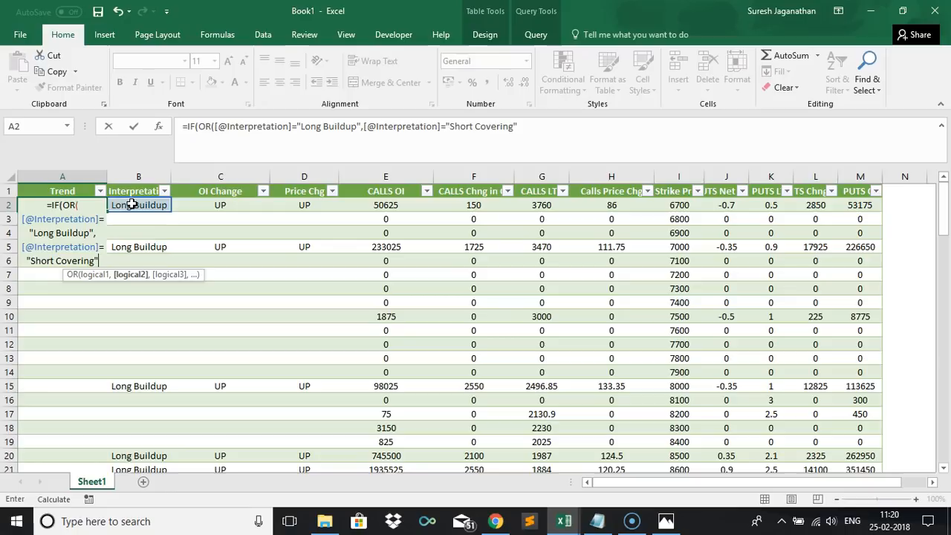
pyautogui.write('),"BULL')
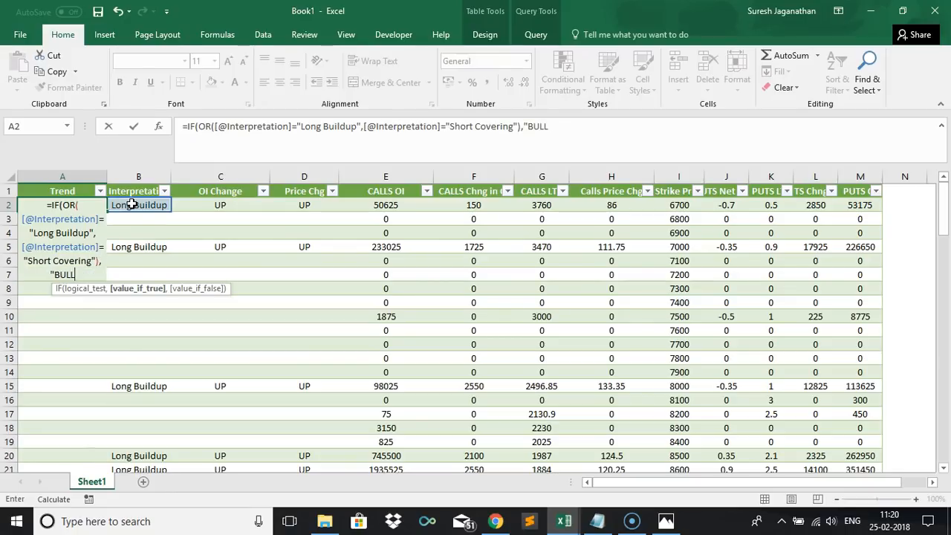
pyautogui.write('H",IF(')
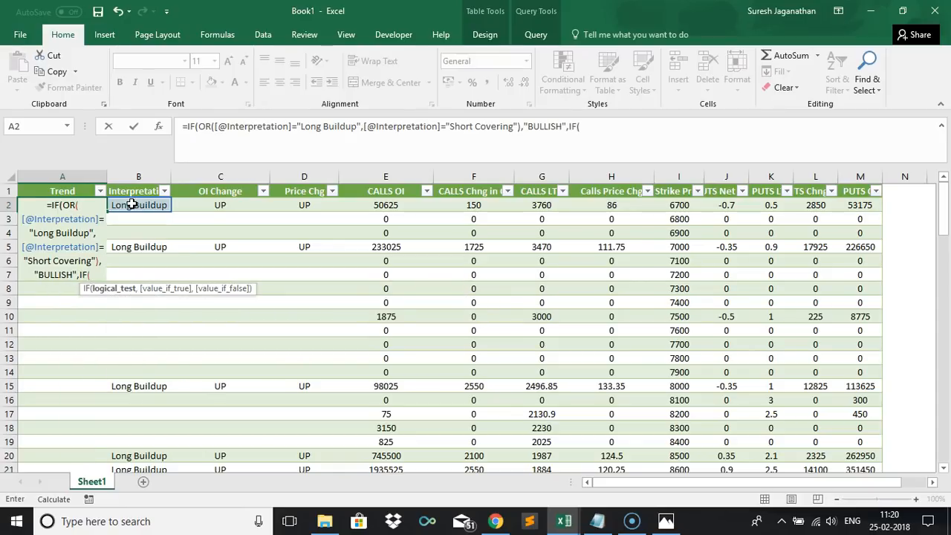
# Complete the nested IF returning BEARISH for Long Liquidation or Short Buildup, otherwise blank, and apply the formula to the whole Trend column.
pyautogui.click(131, 204)
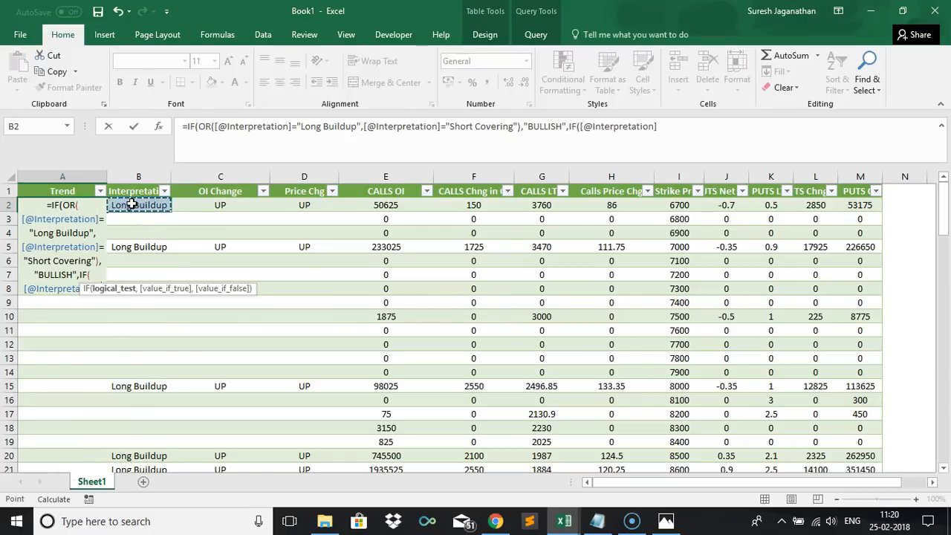
pyautogui.write('="Lomg')
pyautogui.press('BackSpace')
pyautogui.press('BackSpace')
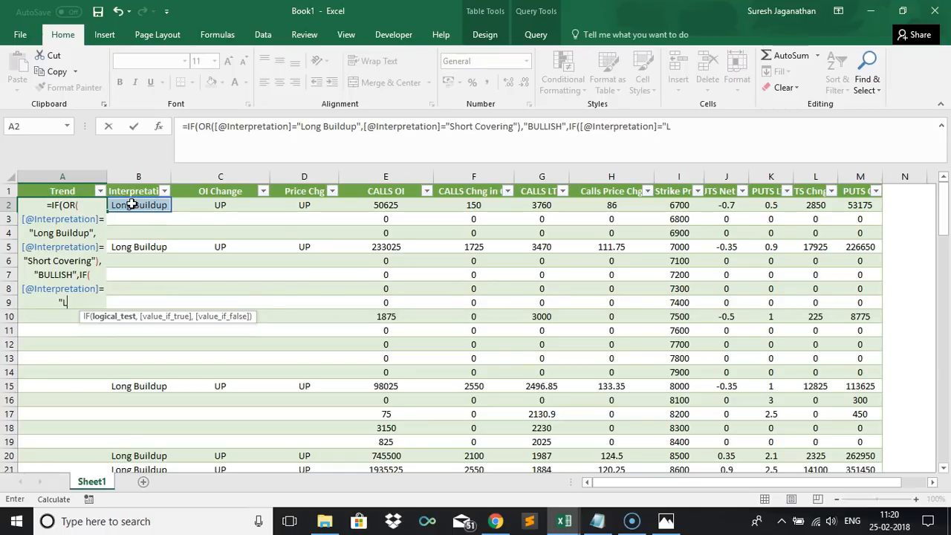
pyautogui.press('BackSpace')
pyautogui.press('BackSpace')
pyautogui.press('BackSpace')
pyautogui.press('BackSpace')
pyautogui.press('BackSpace')
pyautogui.press('BackSpace')
pyautogui.press('BackSpace')
pyautogui.press('BackSpace')
pyautogui.press('BackSpace')
pyautogui.press('BackSpace')
pyautogui.press('BackSpace')
pyautogui.press('BackSpace')
pyautogui.press('BackSpace')
pyautogui.press('BackSpace')
pyautogui.press('BackSpace')
pyautogui.press('BackSpace')
pyautogui.press('BackSpace')
pyautogui.press('BackSpace')
pyautogui.press('BackSpace')
pyautogui.press('BackSpace')
pyautogui.write('OR(')
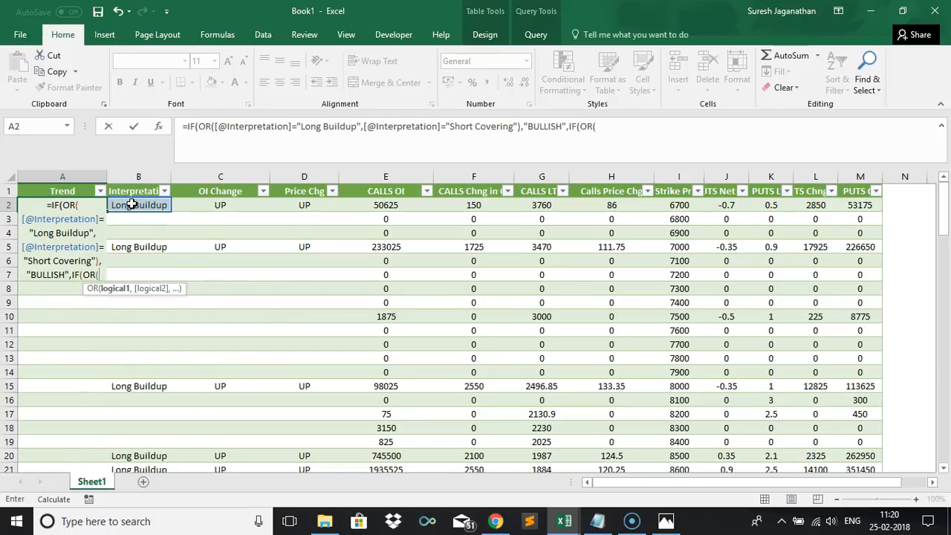
pyautogui.click(133, 204)
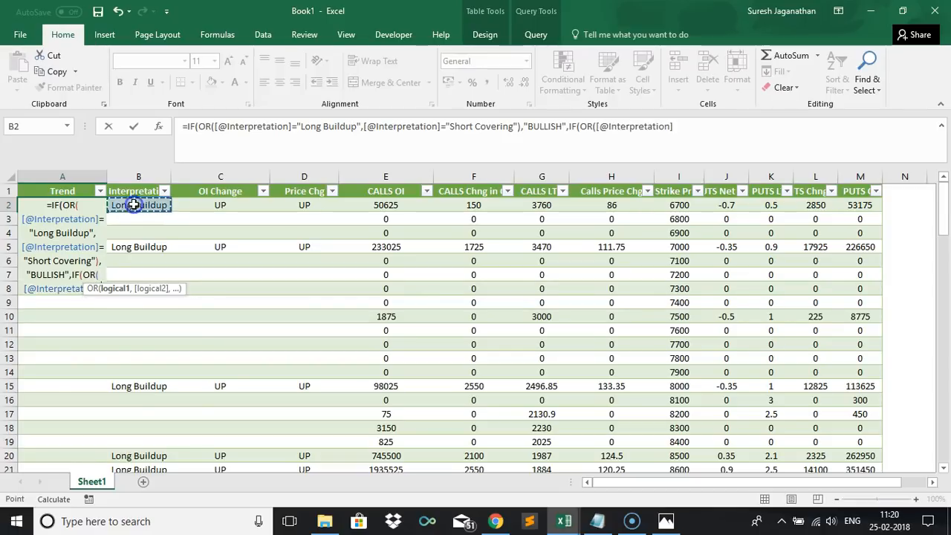
pyautogui.write('="Long')
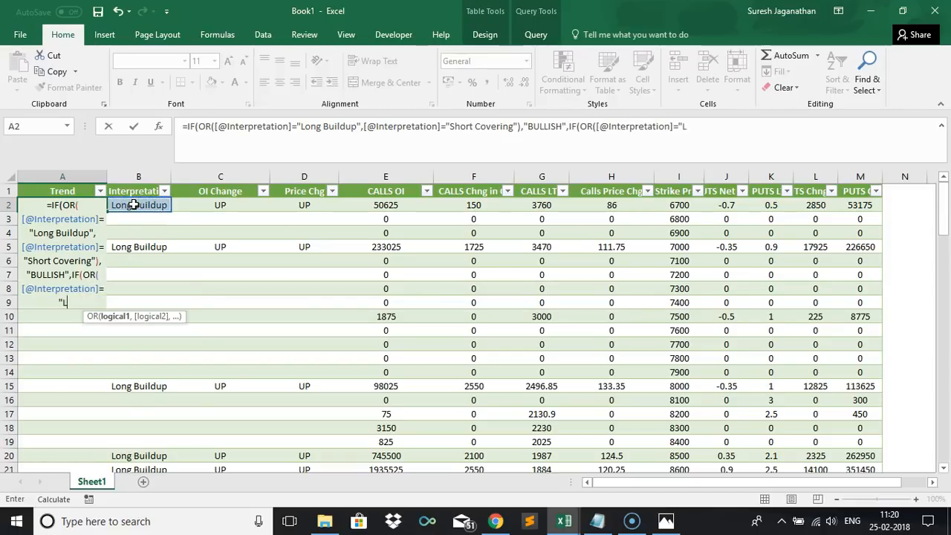
pyautogui.write(' Liq')
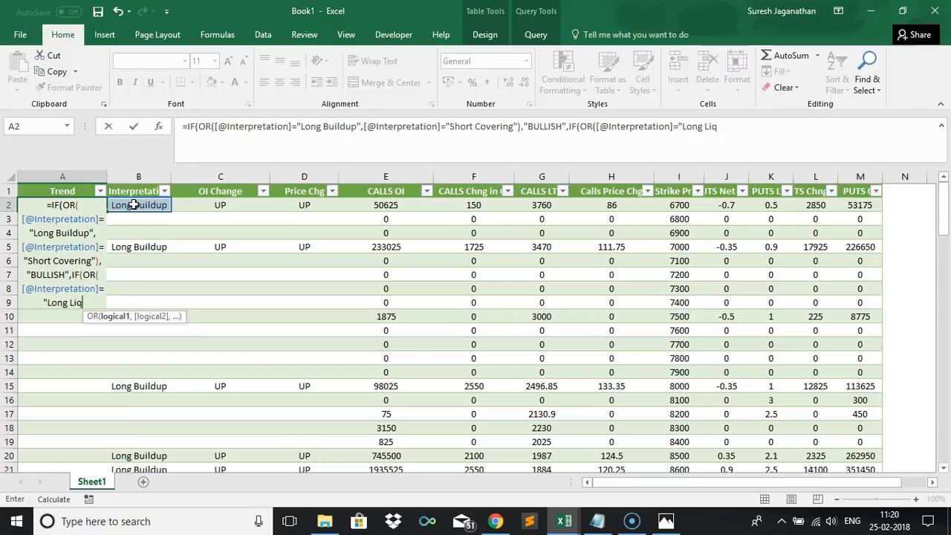
pyautogui.write('uidation"')
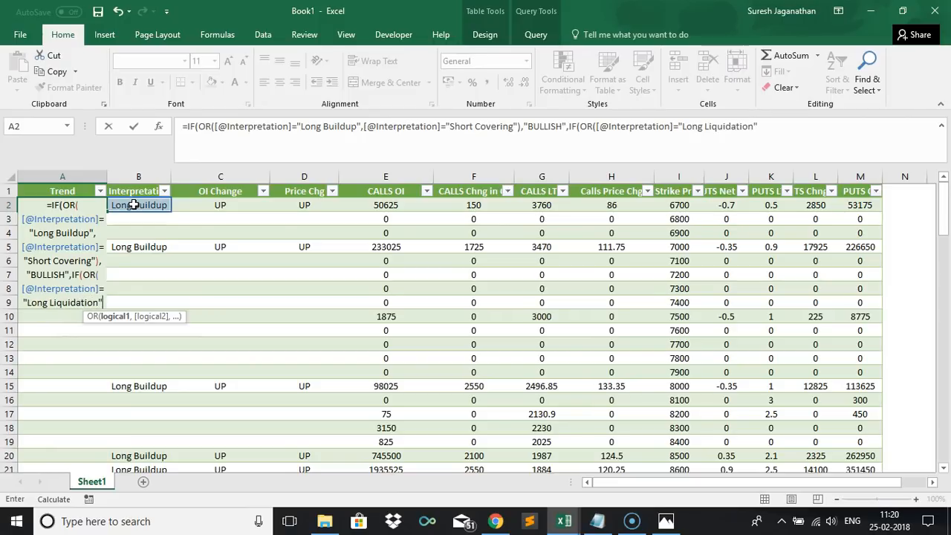
pyautogui.write(',')
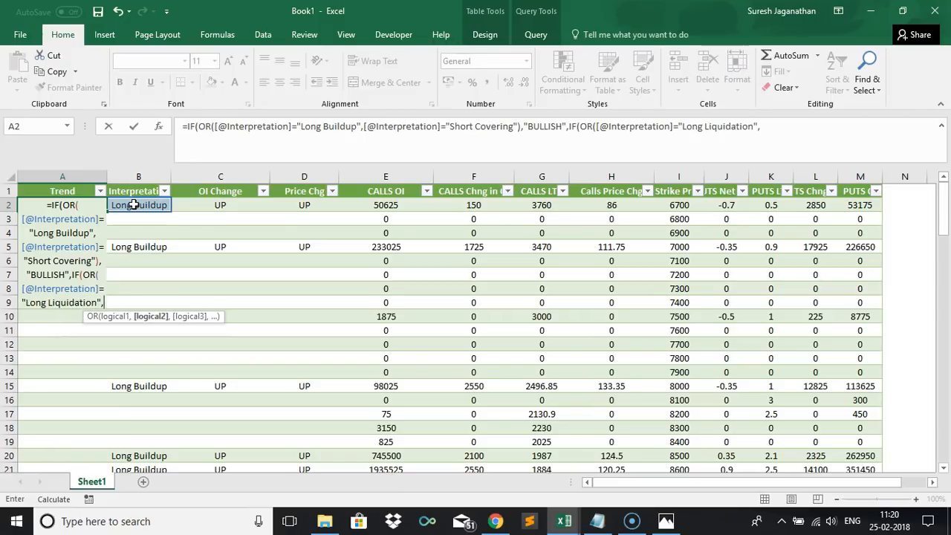
pyautogui.click(134, 205)
pyautogui.write('=')
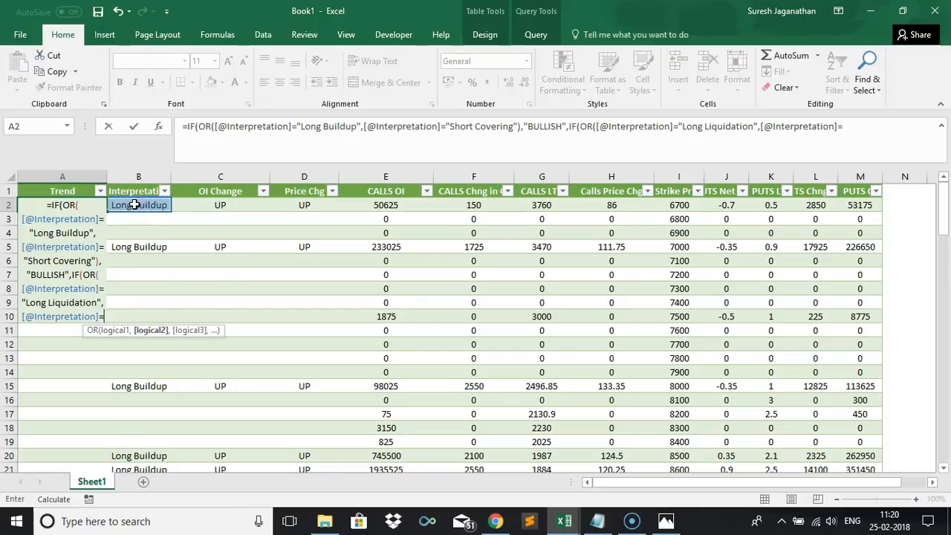
pyautogui.write('"Short Buildup"')
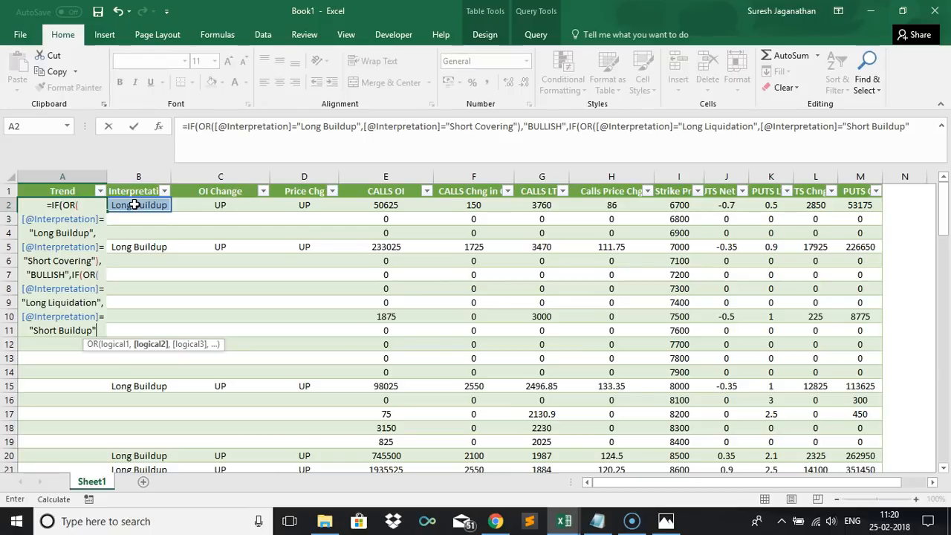
pyautogui.write('),"BEAR')
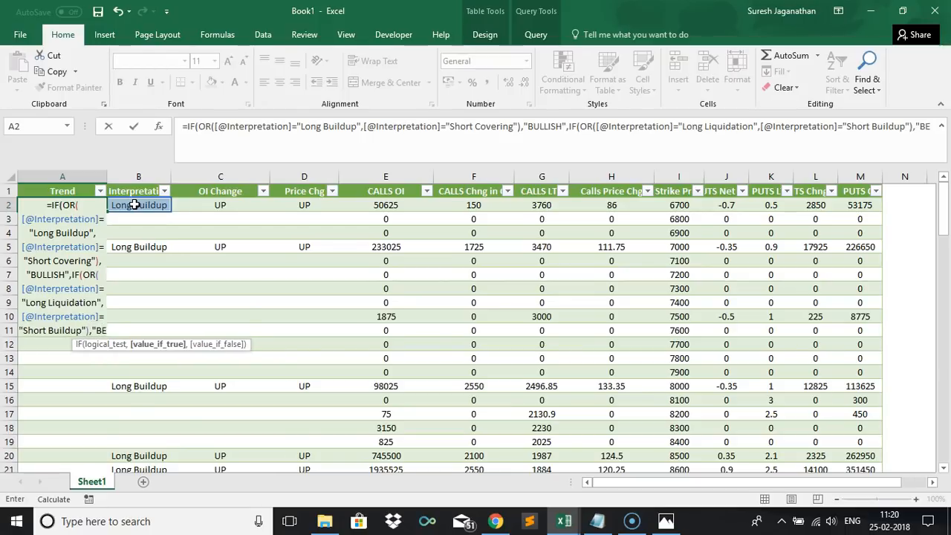
pyautogui.press('BackSpace')
pyautogui.press('BackSpace')
pyautogui.write('ARISH"')
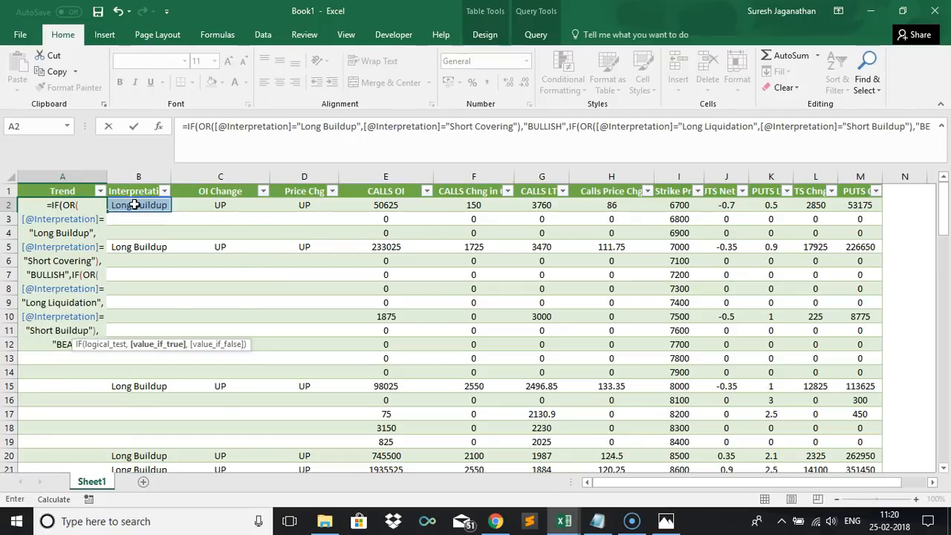
pyautogui.write(',"")')
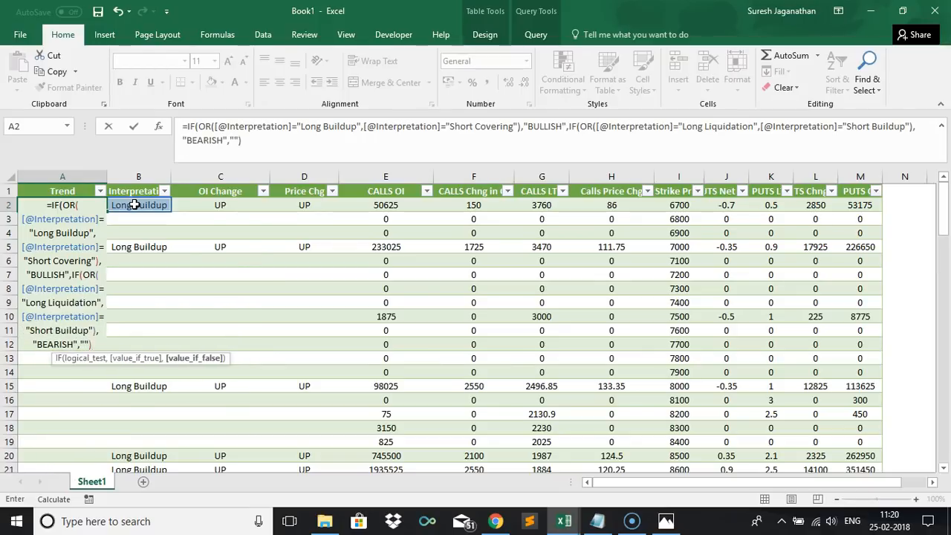
pyautogui.write(')')
pyautogui.click(134, 205)
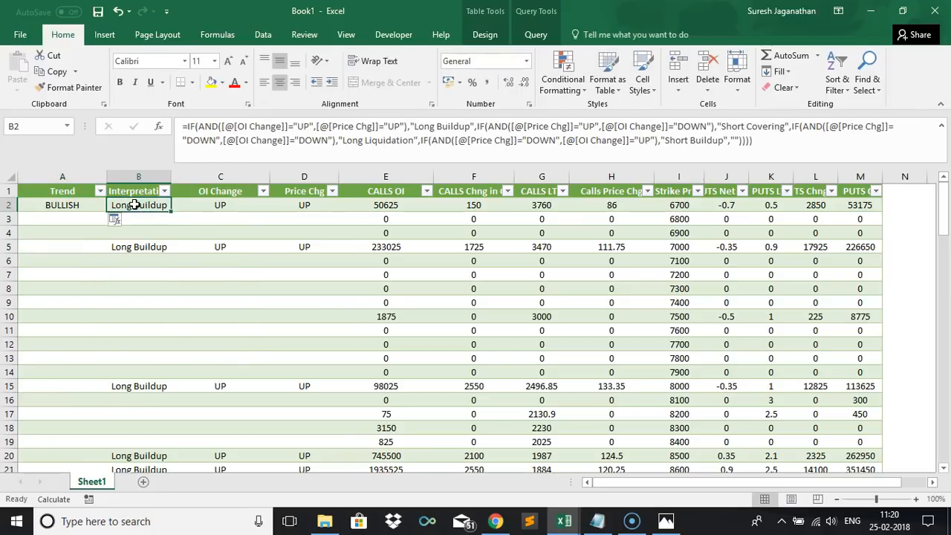
pyautogui.click(118, 220)
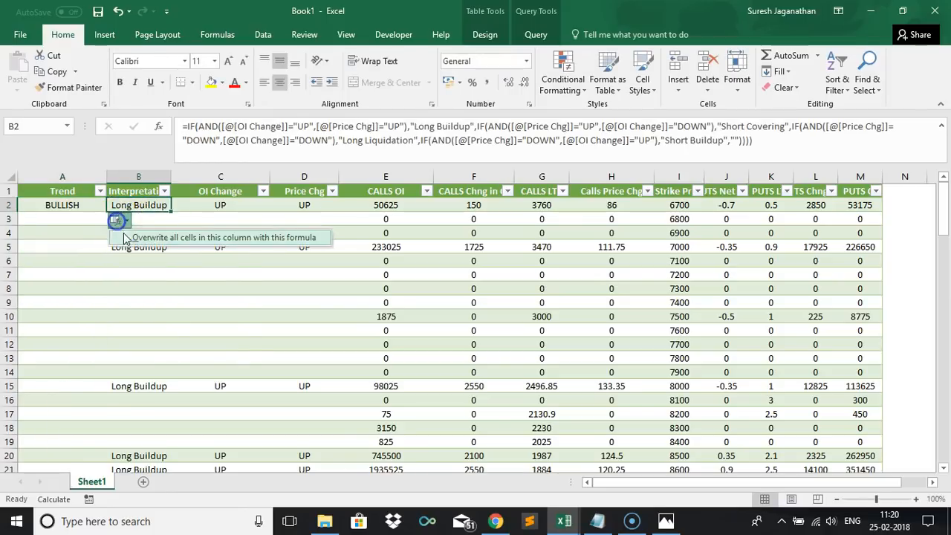
pyautogui.click(123, 238)
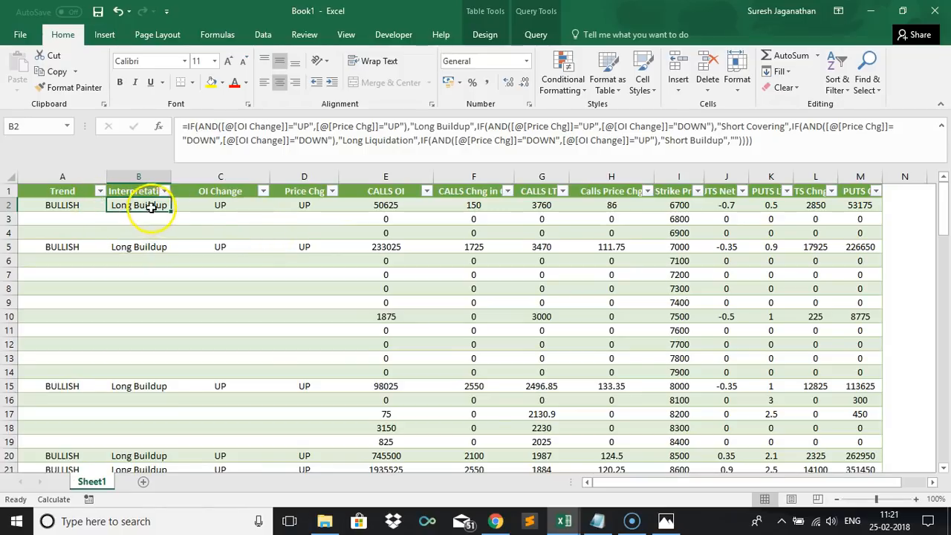
# Test the Trend result by entering Down in the first Price Chg cell, then undo the entry.
pyautogui.click(304, 202)
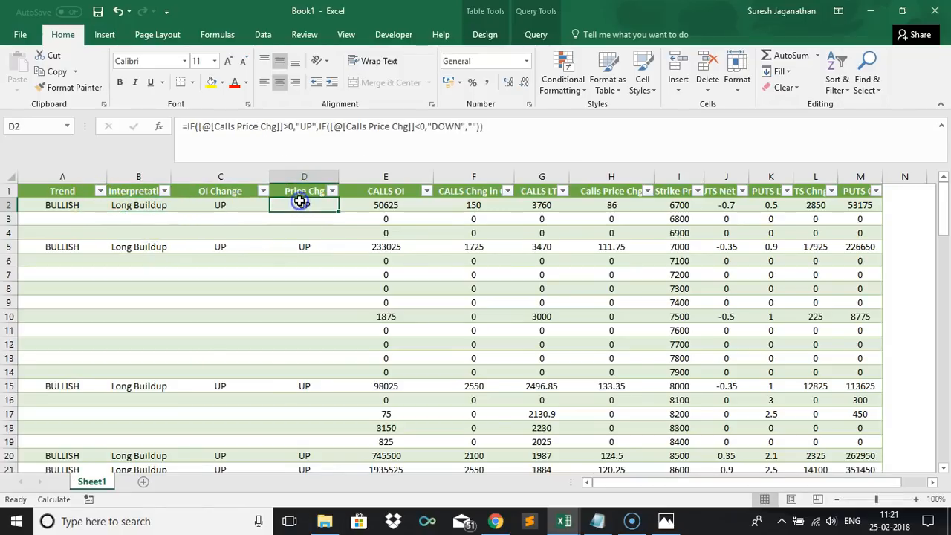
pyautogui.write('Down')
pyautogui.press('Tab')
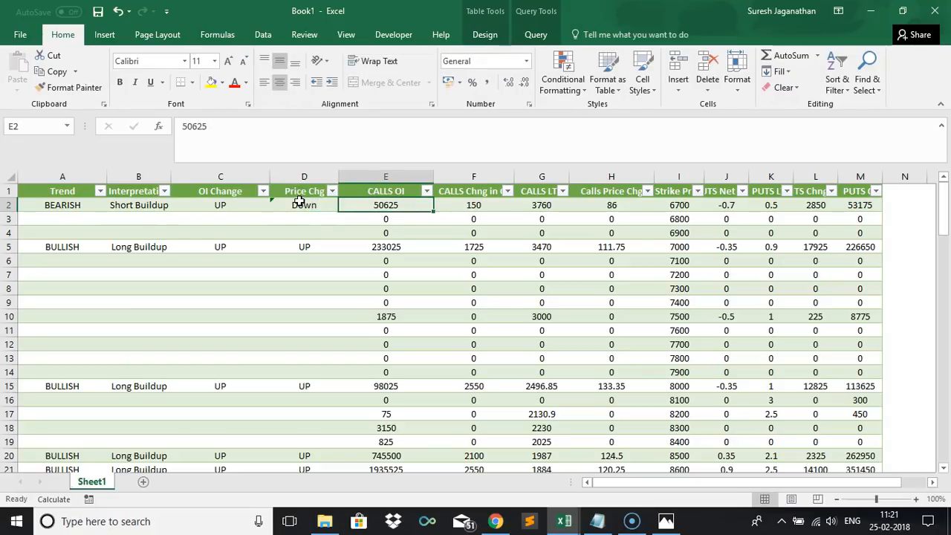
pyautogui.click(153, 206)
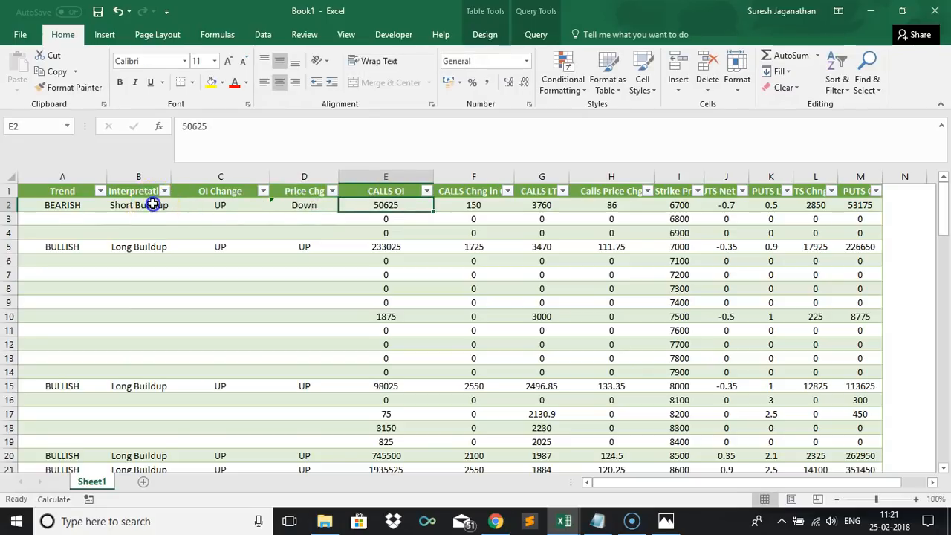
pyautogui.click(50, 206)
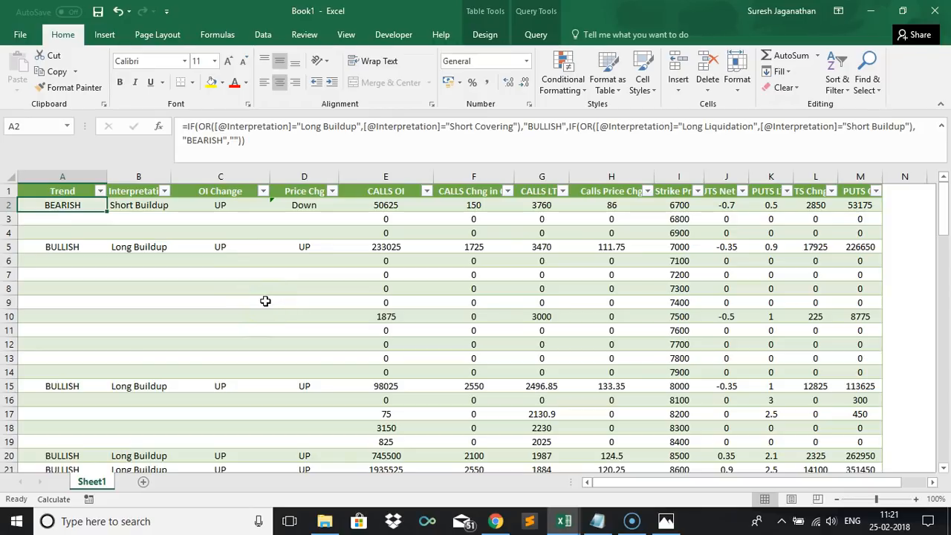
pyautogui.hotkey('ctrl', 'z')
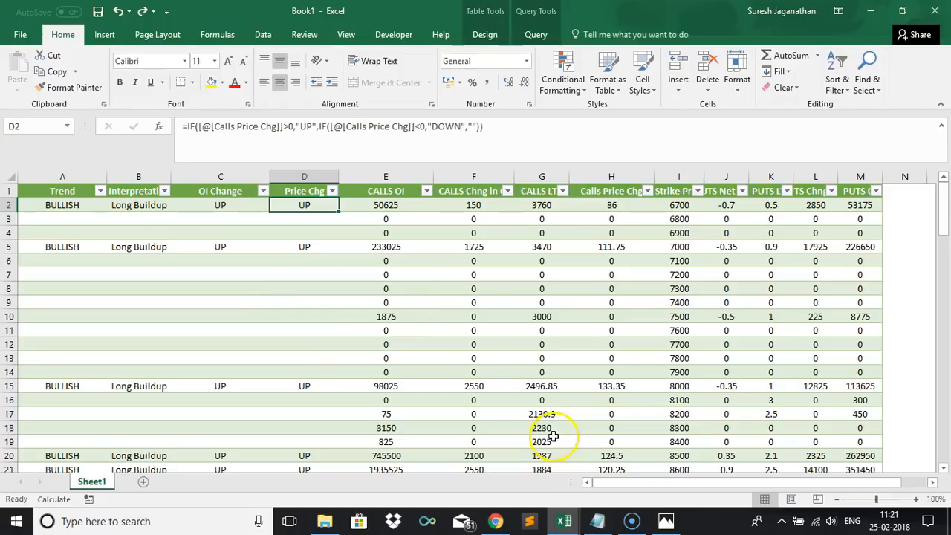
# Autofit the widths of the Trend and Interpretation columns.
pyautogui.doubleClick(105, 177)
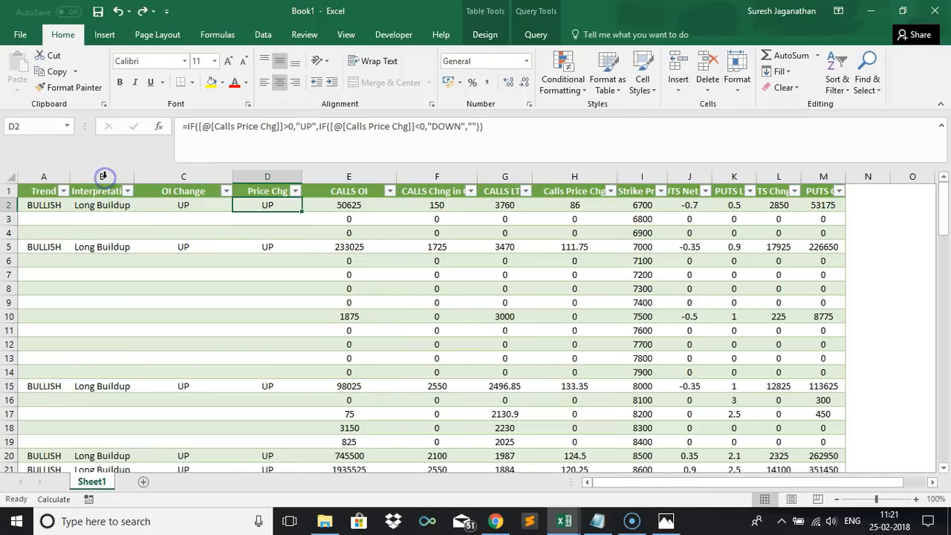
pyautogui.doubleClick(133, 175)
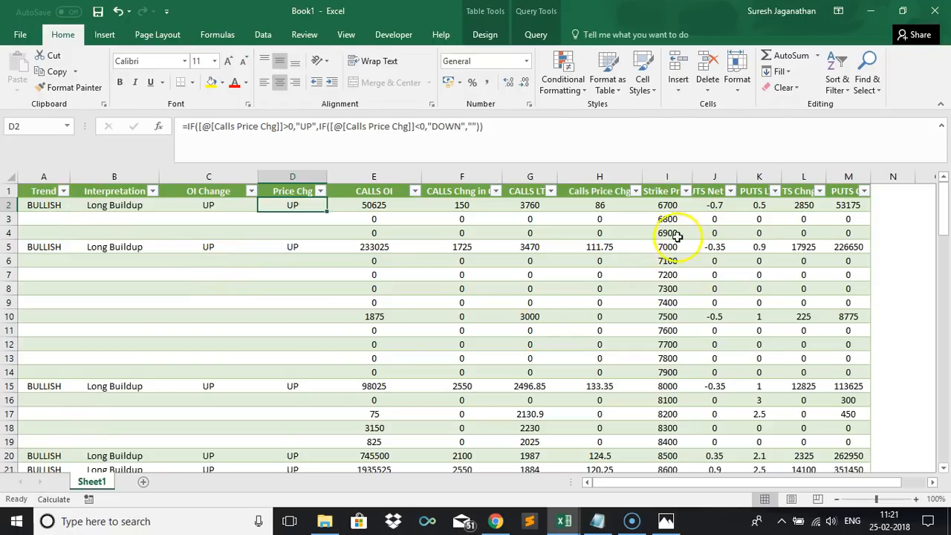
pyautogui.click(879, 205)
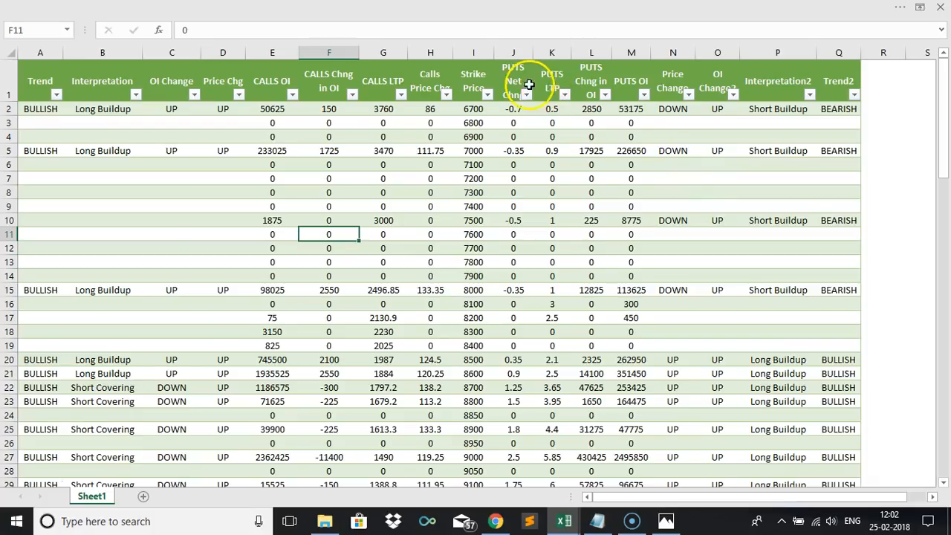
# Examine the put-side Price Change, OI Change2, Interpretation2 and Trend2 column headers.
pyautogui.click(681, 84)
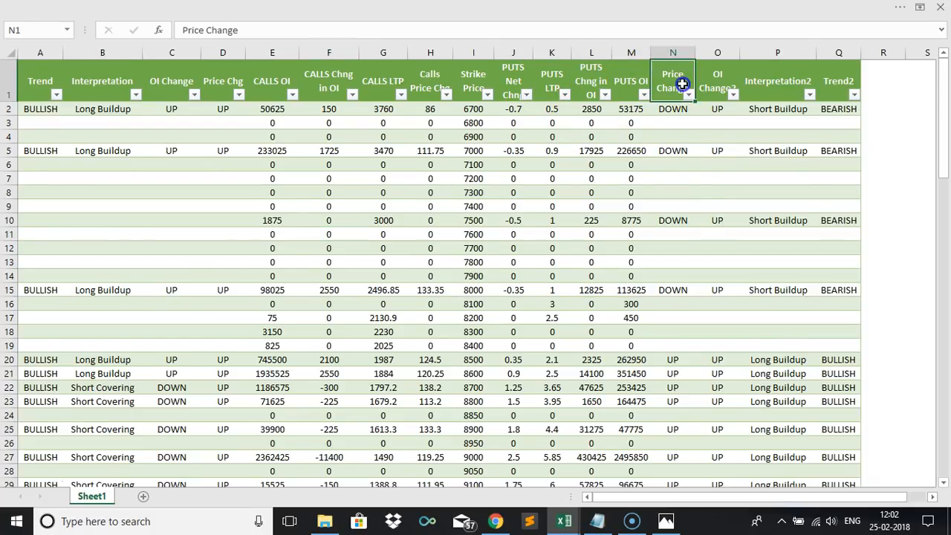
pyautogui.click(711, 87)
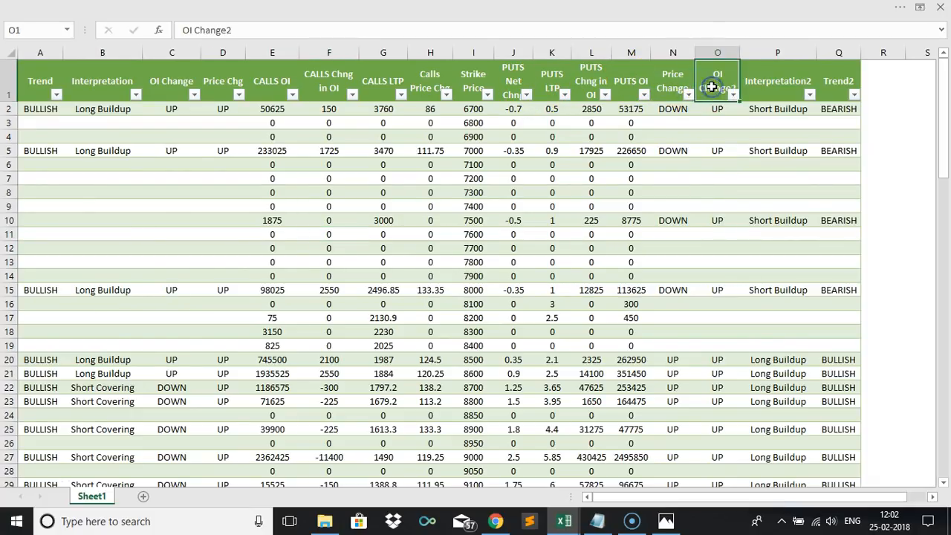
pyautogui.click(757, 87)
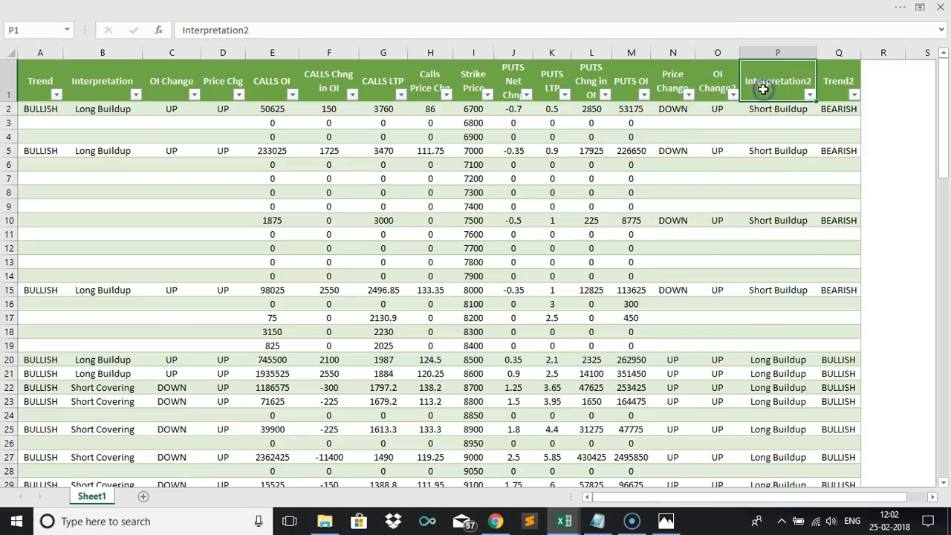
# Scroll through the table rows to review the calculated call and put interpretations and trends.
pyautogui.click(842, 83)
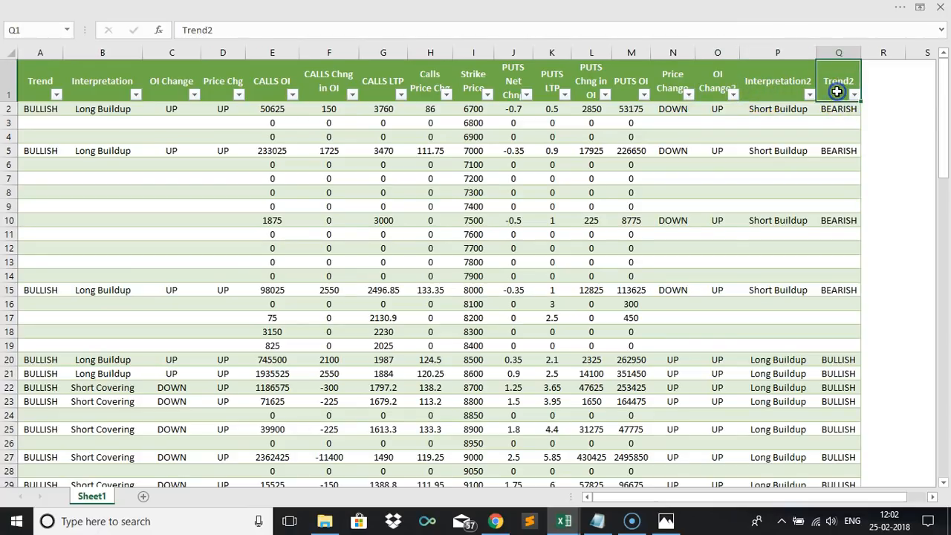
pyautogui.click(769, 89)
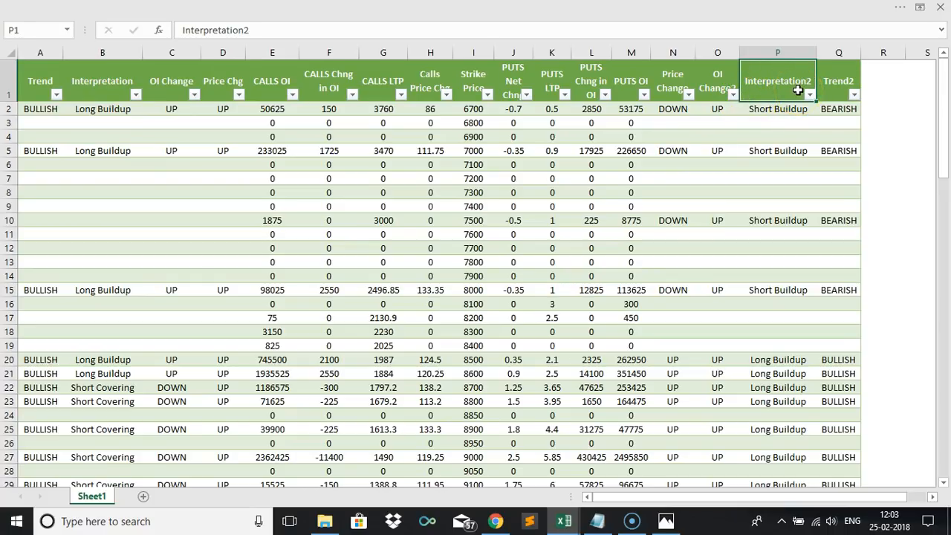
pyautogui.click(343, 360)
pyautogui.press('Down')
pyautogui.press('Down')
pyautogui.press('Down')
pyautogui.press('Down')
pyautogui.press('Down')
pyautogui.press('Down')
pyautogui.press('Down')
pyautogui.press('Down')
pyautogui.press('Down')
pyautogui.press('Down')
pyautogui.press('Down')
pyautogui.press('Down')
pyautogui.press('Down')
pyautogui.press('Down')
pyautogui.press('Down')
pyautogui.press('Down')
pyautogui.press('Down')
pyautogui.press('Down')
pyautogui.press('Down')
pyautogui.press('Down')
pyautogui.press('Down')
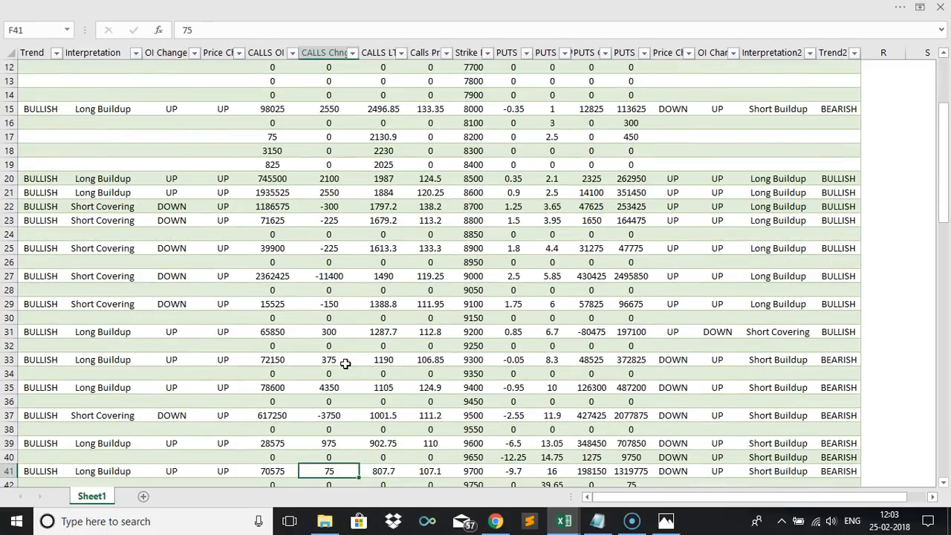
pyautogui.press('Down')
pyautogui.press('Down')
pyautogui.press('Down')
pyautogui.press('Down')
pyautogui.press('Down')
pyautogui.press('Down')
pyautogui.press('Down')
pyautogui.press('Down')
pyautogui.press('Down')
pyautogui.press('Down')
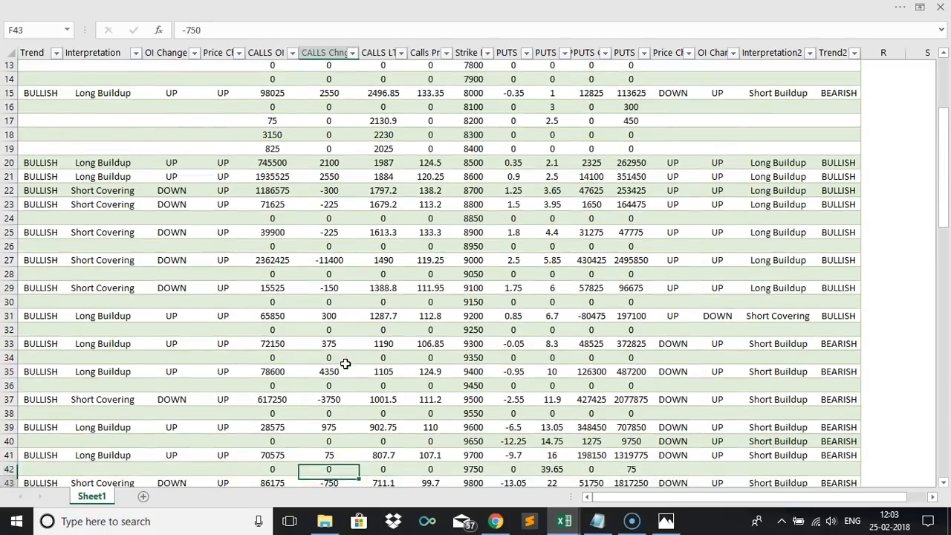
pyautogui.press('pageup')
pyautogui.scroll(2, 345, 363)
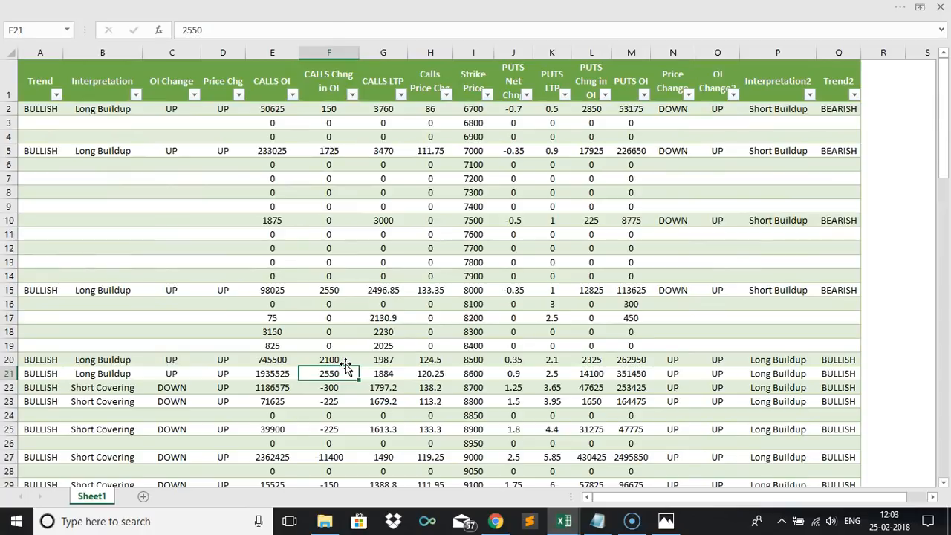
pyautogui.click(351, 236)
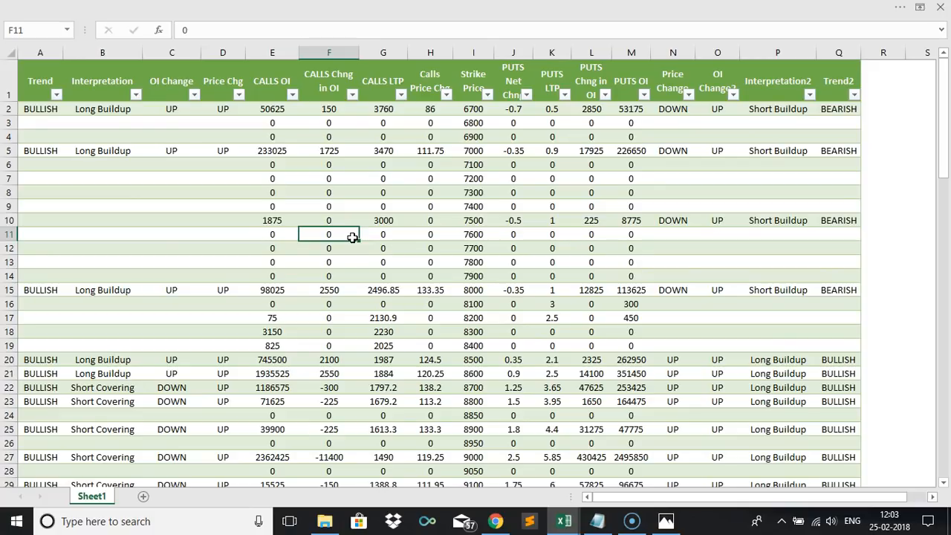
pyautogui.click(326, 230)
# Apply the Light Gray, Table Style Medium 11 style to the table.
pyautogui.click(481, 8)
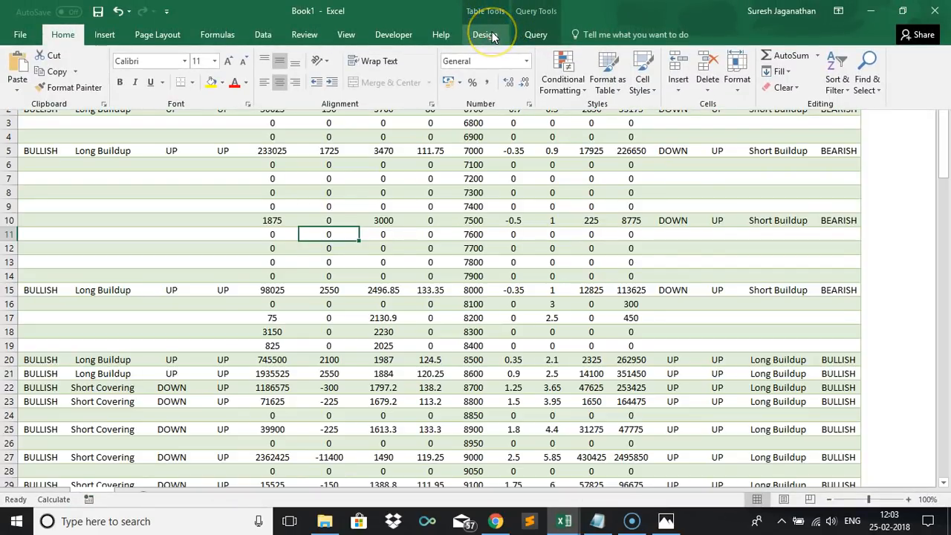
pyautogui.click(394, 248)
pyautogui.click(478, 7)
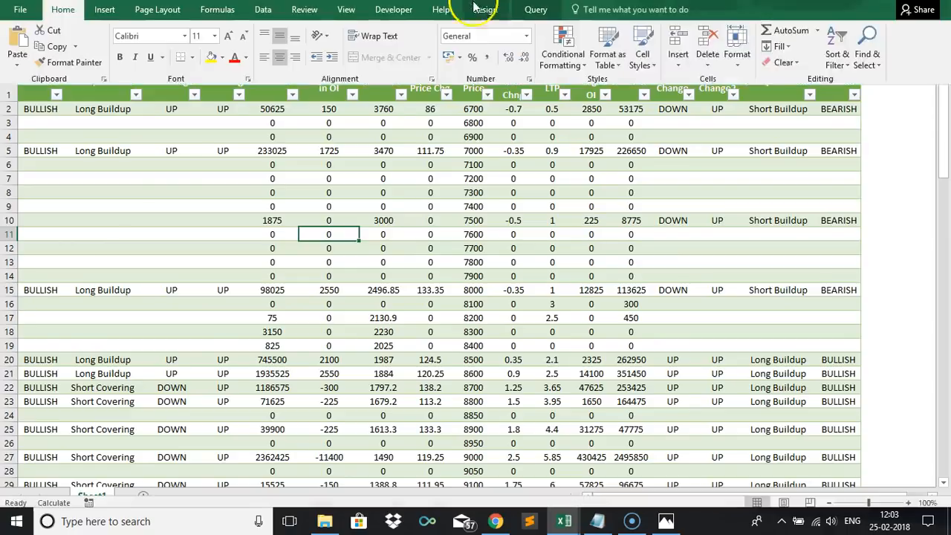
pyautogui.click(483, 35)
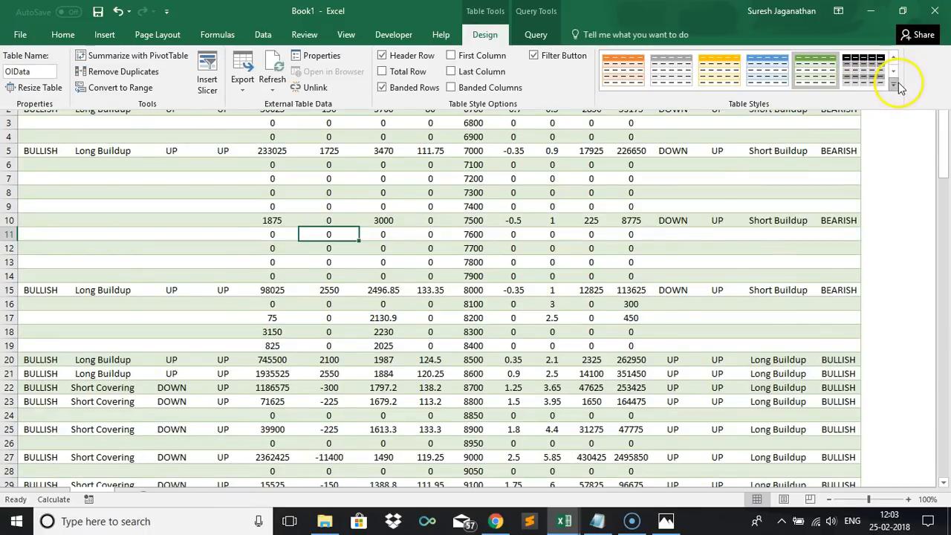
pyautogui.click(896, 83)
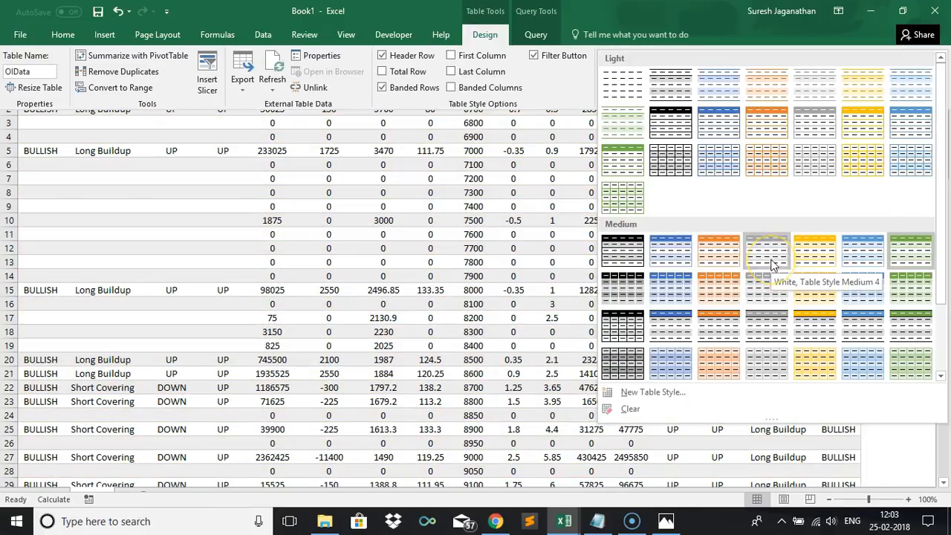
pyautogui.click(763, 299)
pyautogui.click(763, 297)
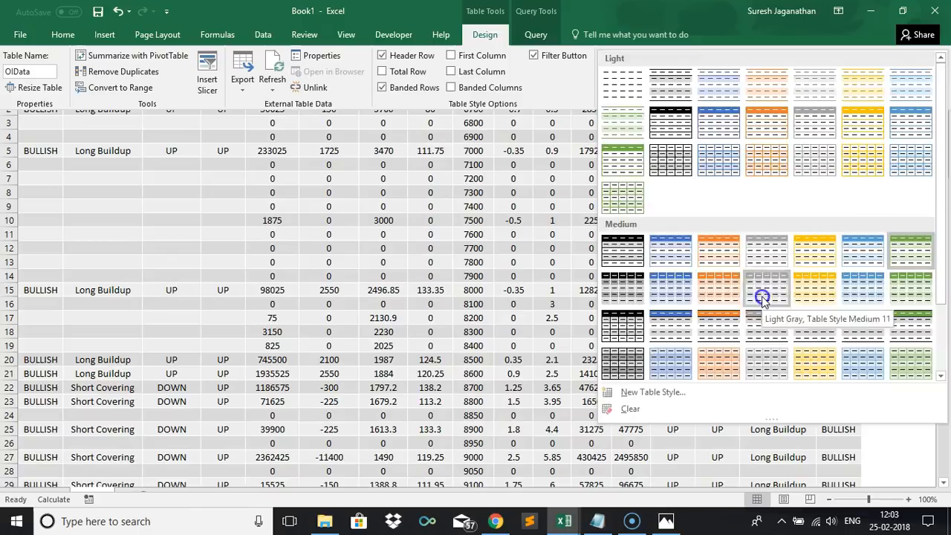
pyautogui.click(477, 252)
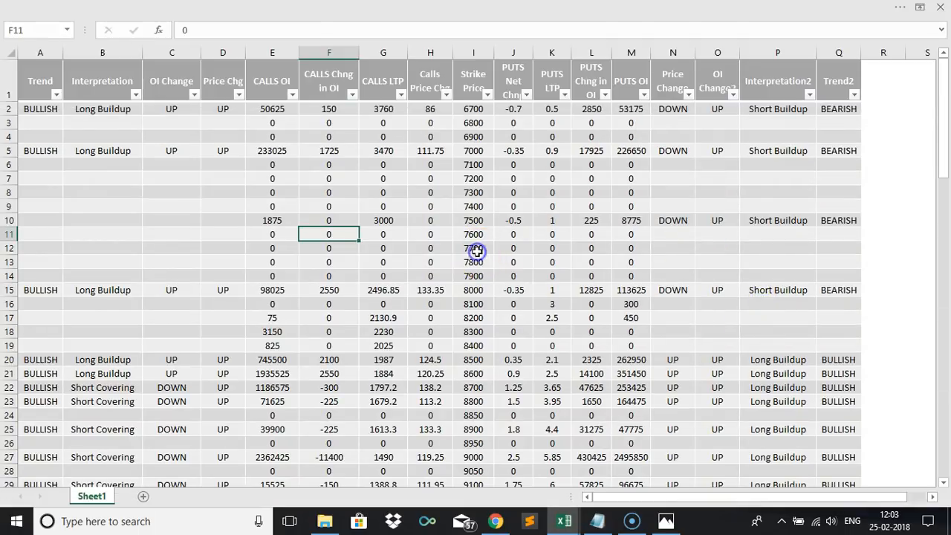
pyautogui.click(419, 249)
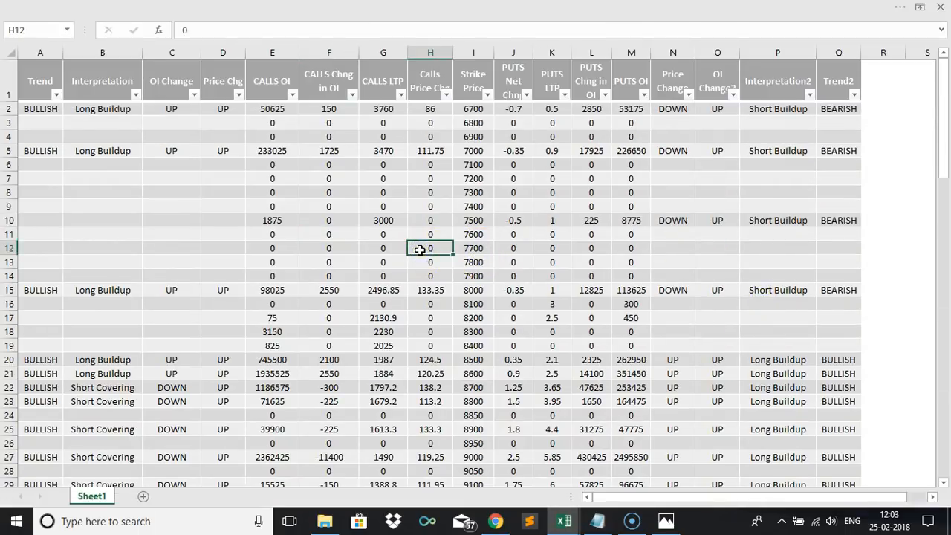
pyautogui.click(157, 198)
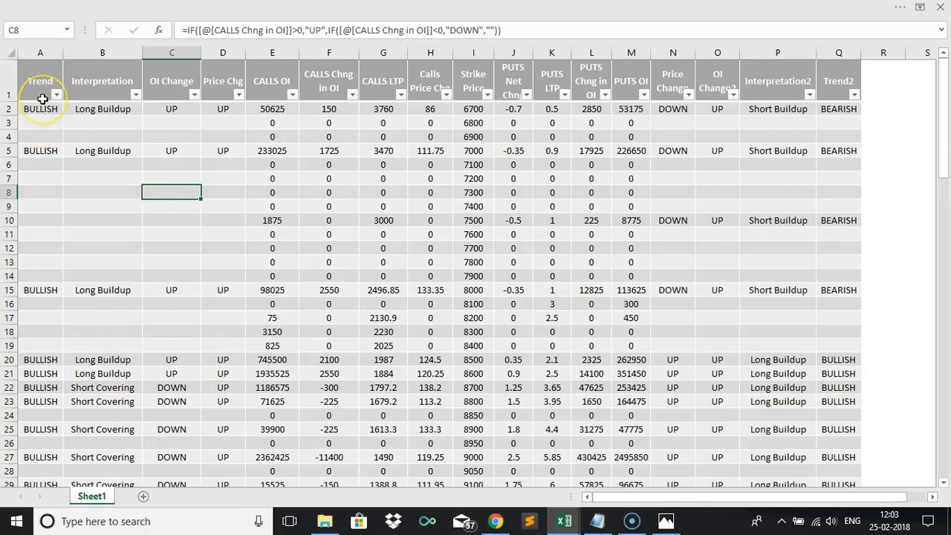
pyautogui.moveTo(42, 99); pyautogui.dragTo(843, 443)
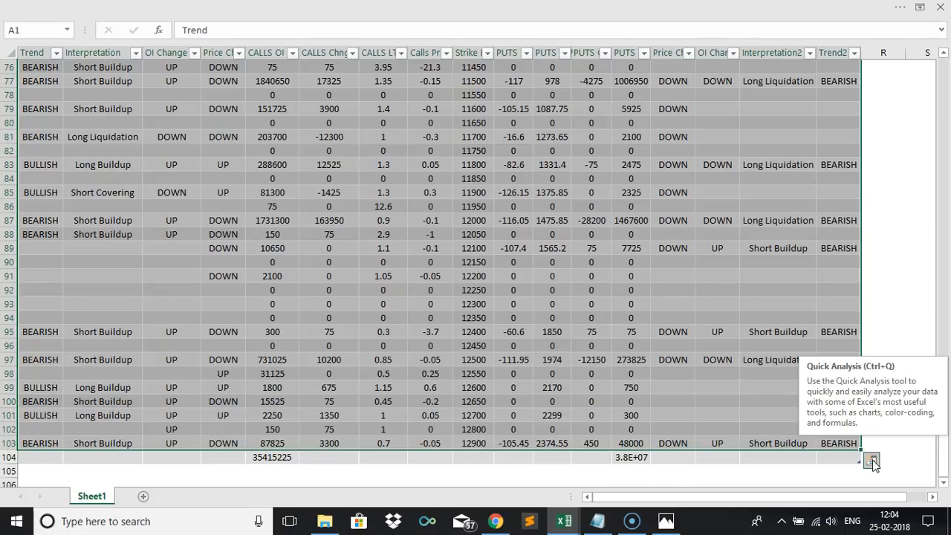
pyautogui.click(872, 461)
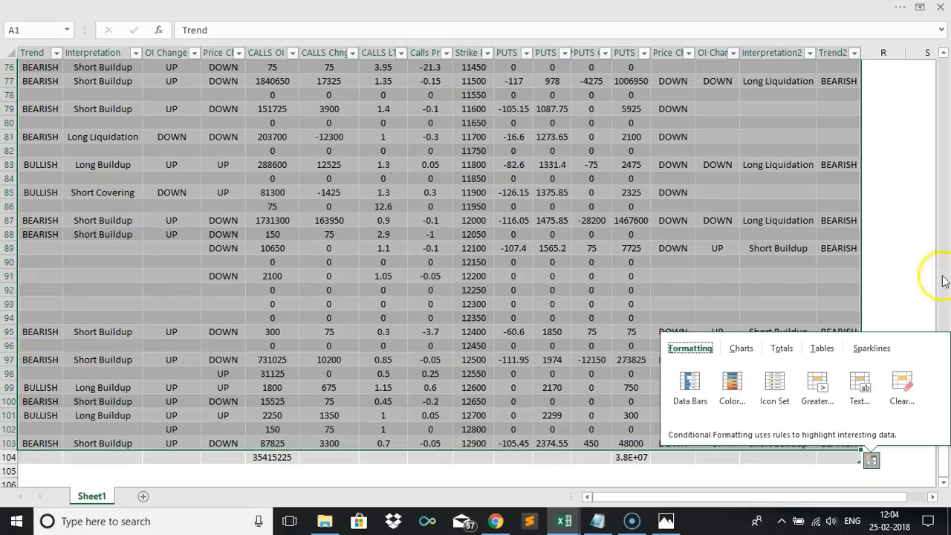
pyautogui.click(550, 7)
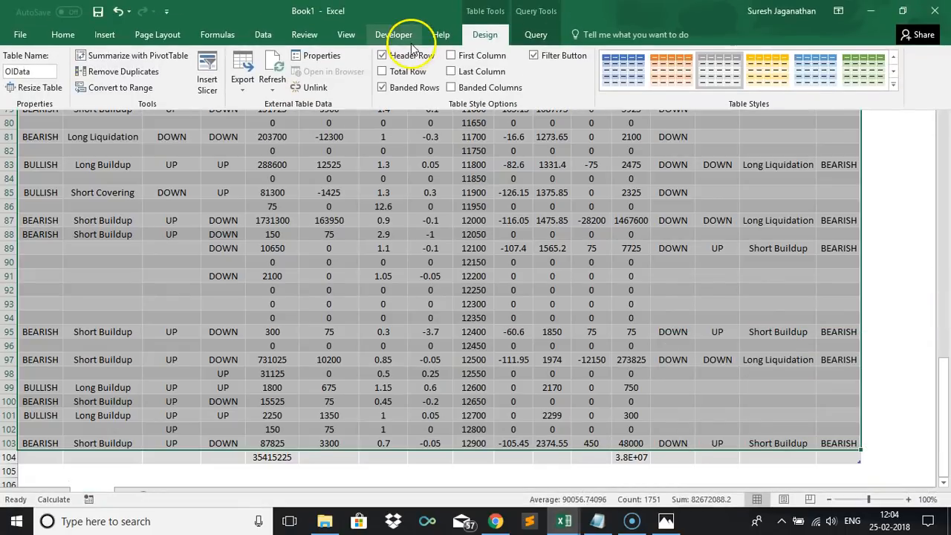
pyautogui.click(65, 34)
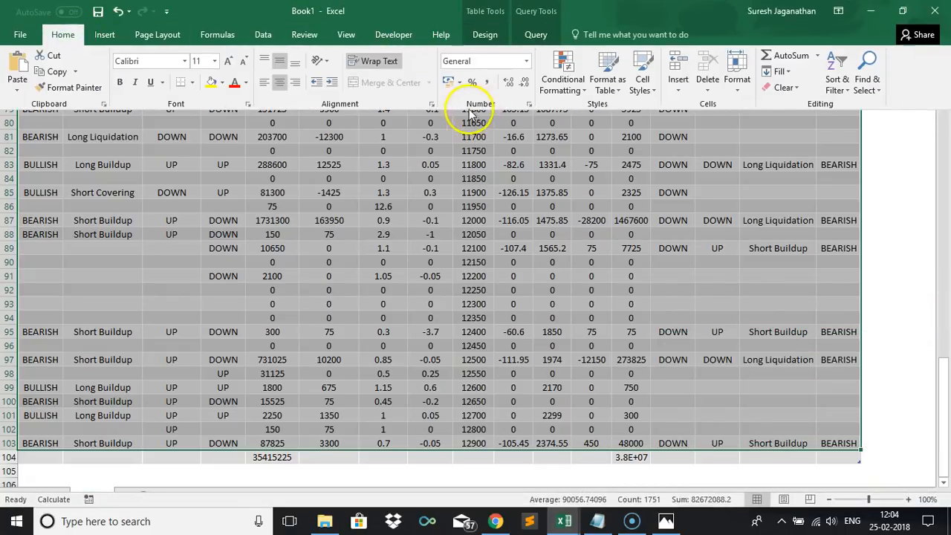
pyautogui.click(566, 86)
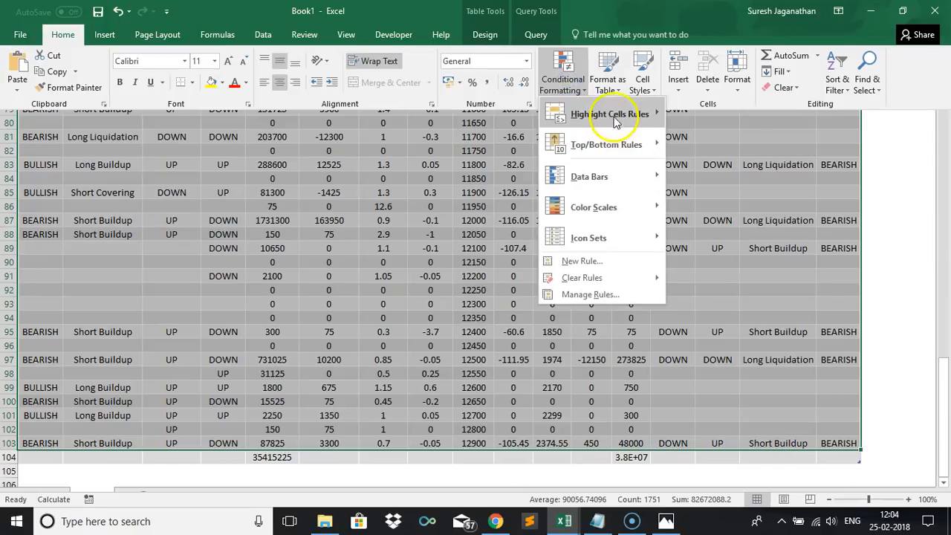
pyautogui.moveTo(614, 119)
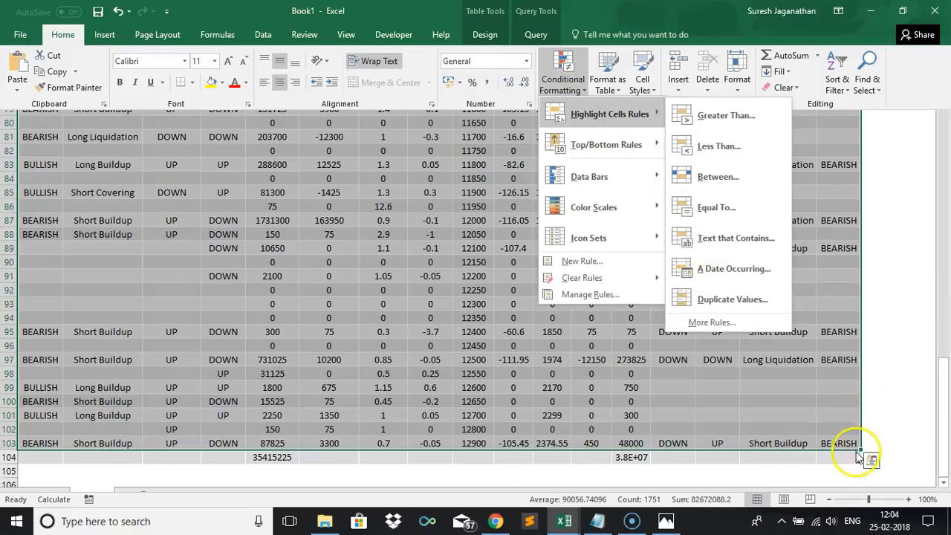
pyautogui.click(871, 460)
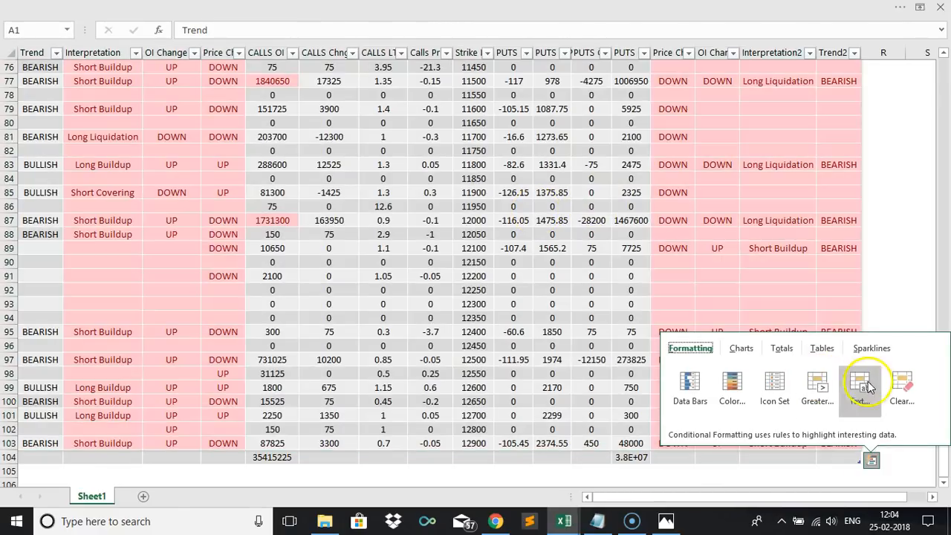
pyautogui.click(871, 390)
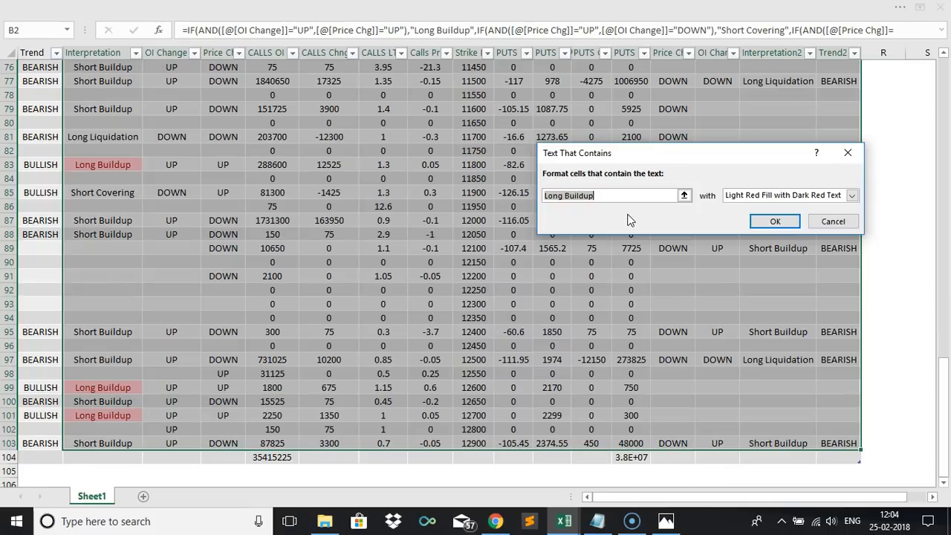
pyautogui.click(416, 291)
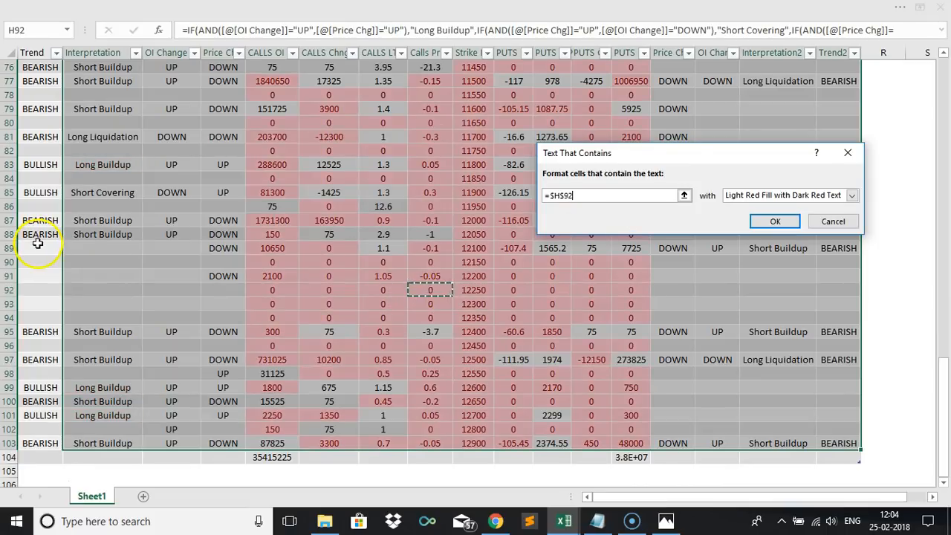
pyautogui.press('Escape')
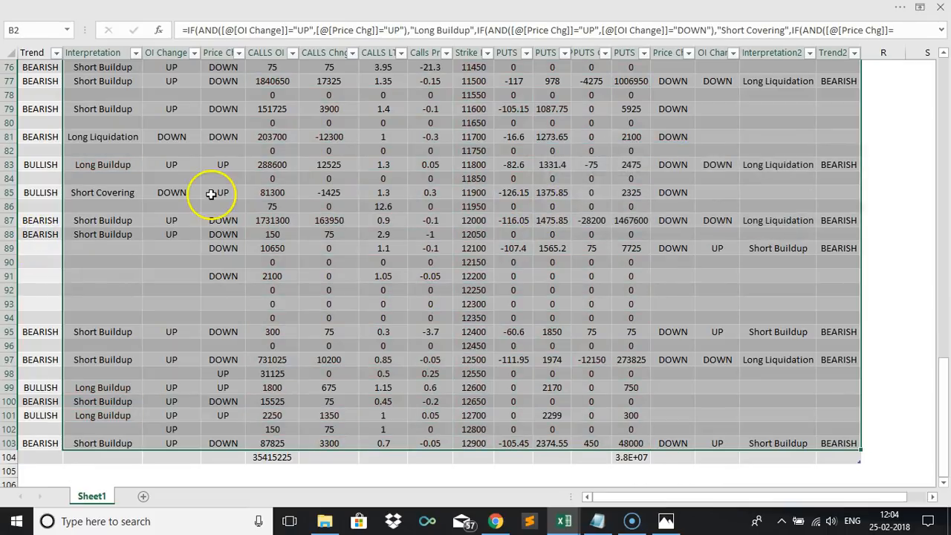
# Select the whole table and highlight cells containing BULLISH with Green Fill with Dark Green Text.
pyautogui.click(272, 248)
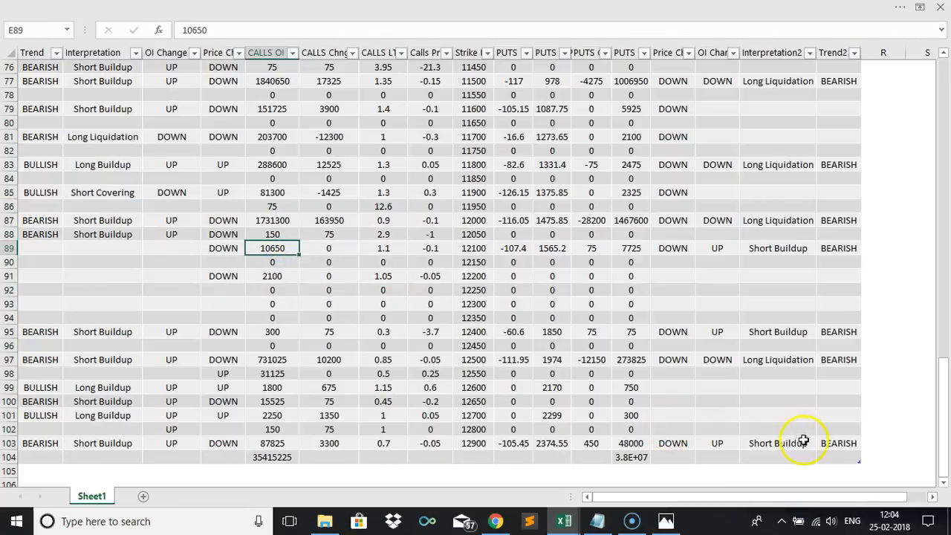
pyautogui.moveTo(831, 444); pyautogui.dragTo(21, 76)
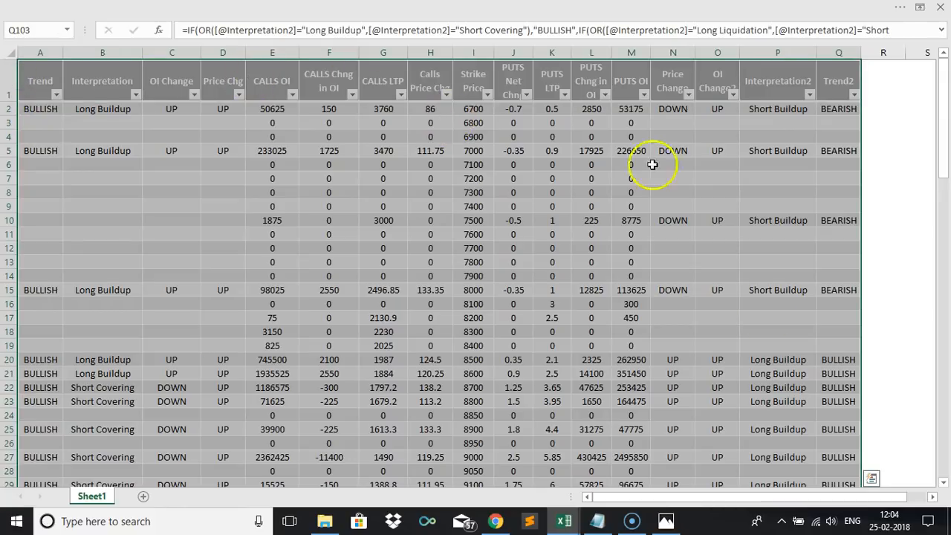
pyautogui.click(872, 482)
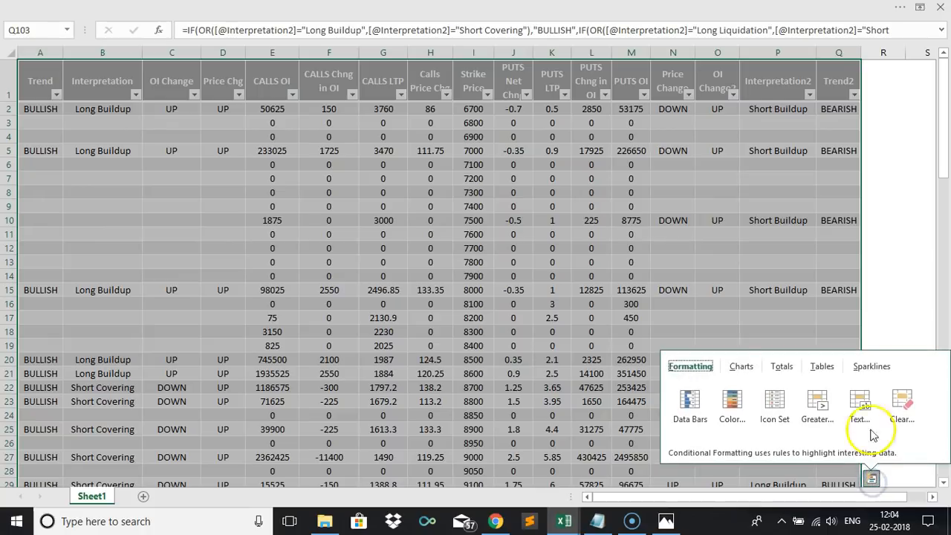
pyautogui.click(860, 401)
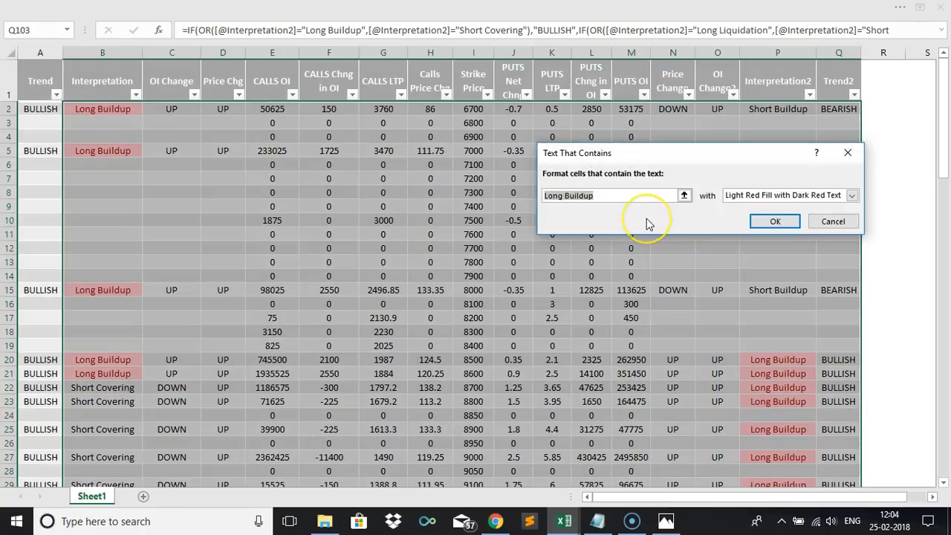
pyautogui.write('BULLISH')
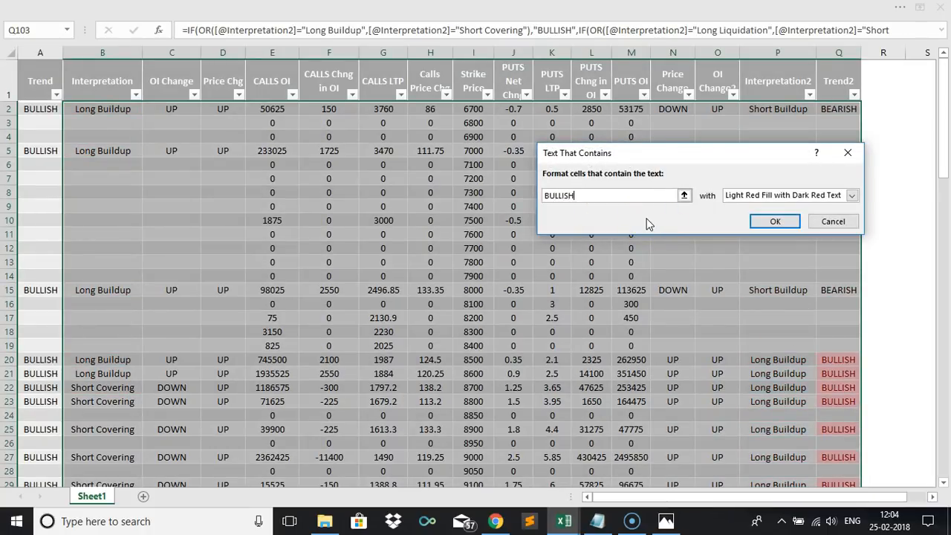
pyautogui.click(771, 196)
pyautogui.click(761, 228)
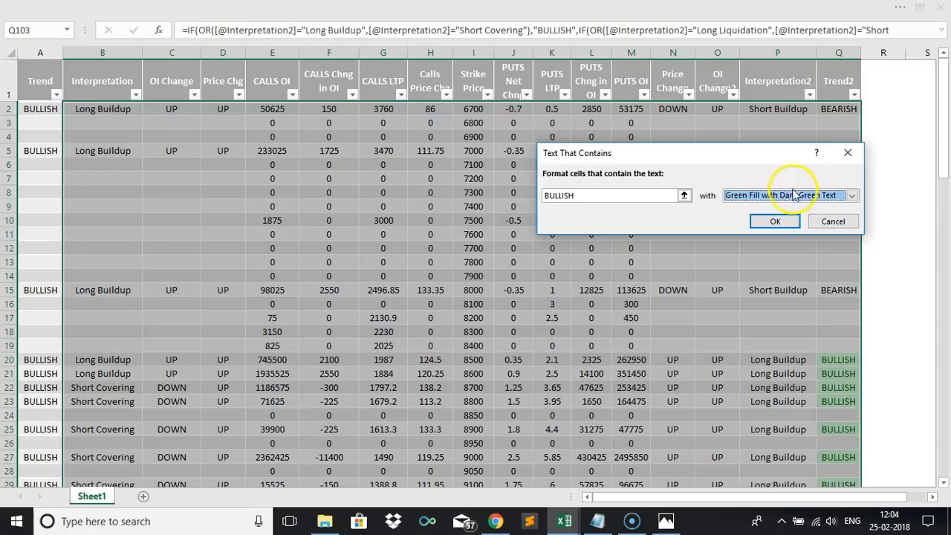
# Change the BULLISH highlight to a custom two-colour horizontal gradient fill with green as the second colour.
pyautogui.click(792, 197)
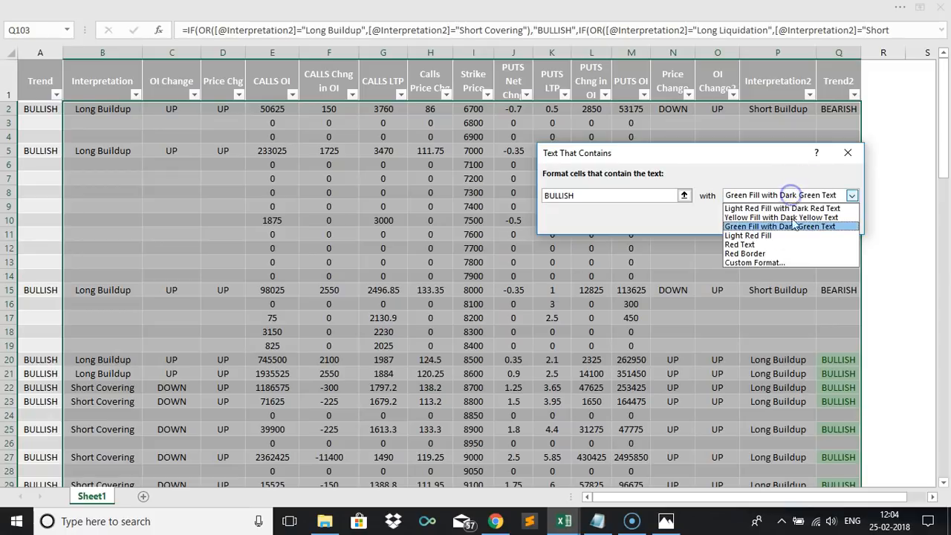
pyautogui.click(767, 263)
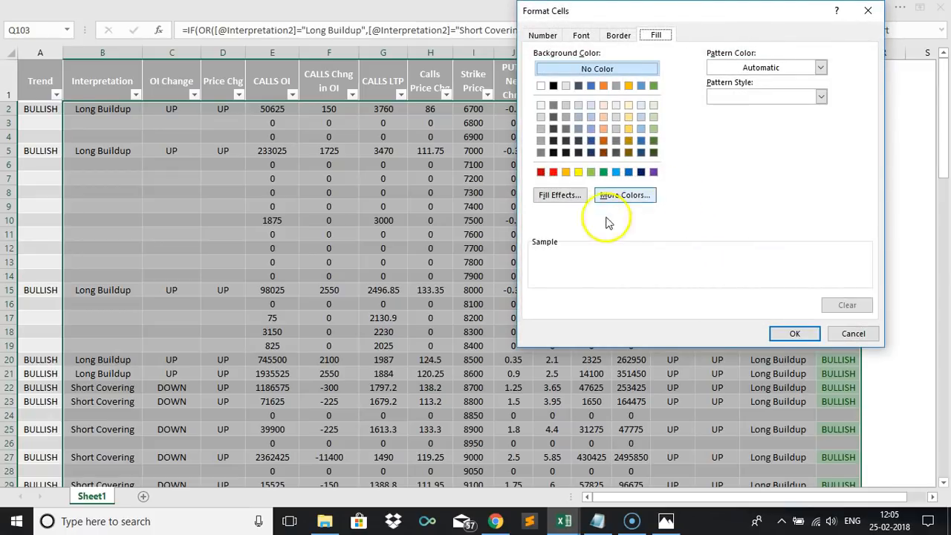
pyautogui.click(550, 197)
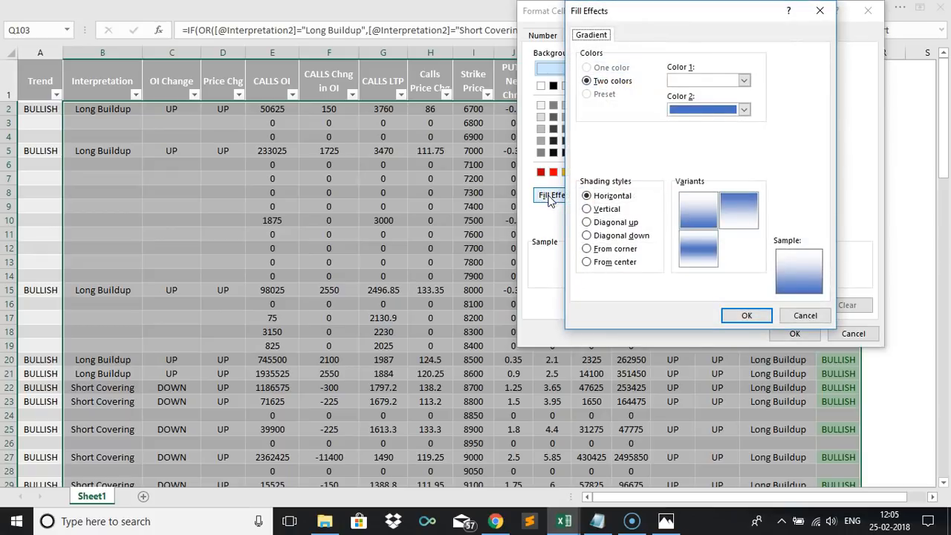
pyautogui.click(744, 109)
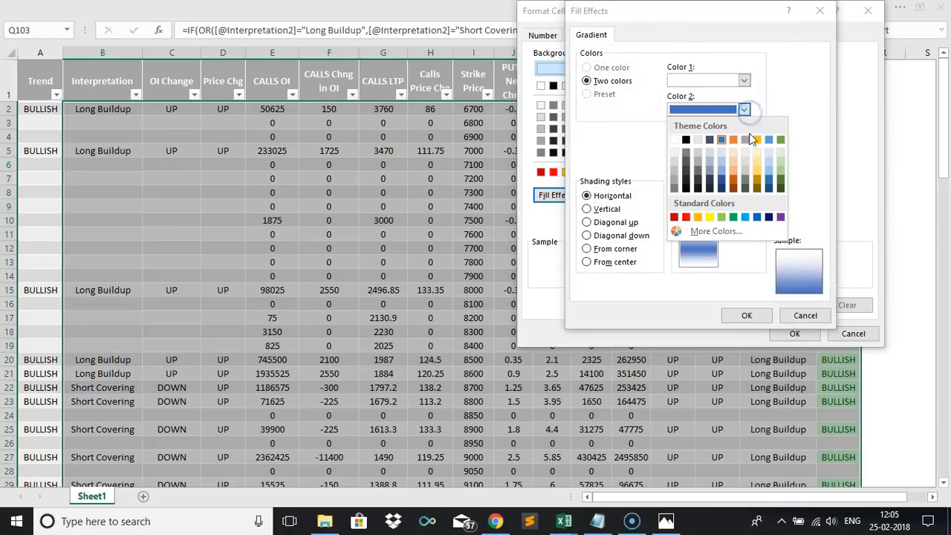
pyautogui.click(732, 217)
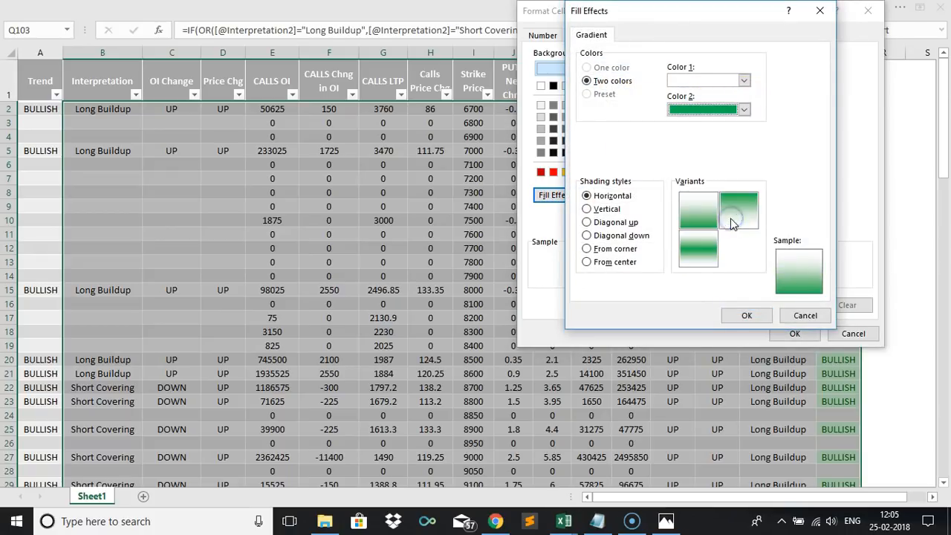
pyautogui.click(754, 315)
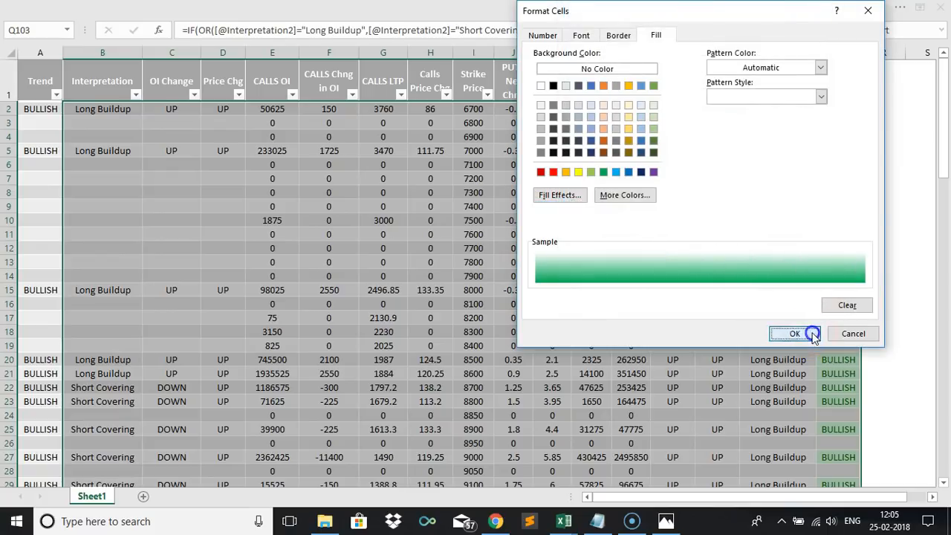
pyautogui.click(813, 333)
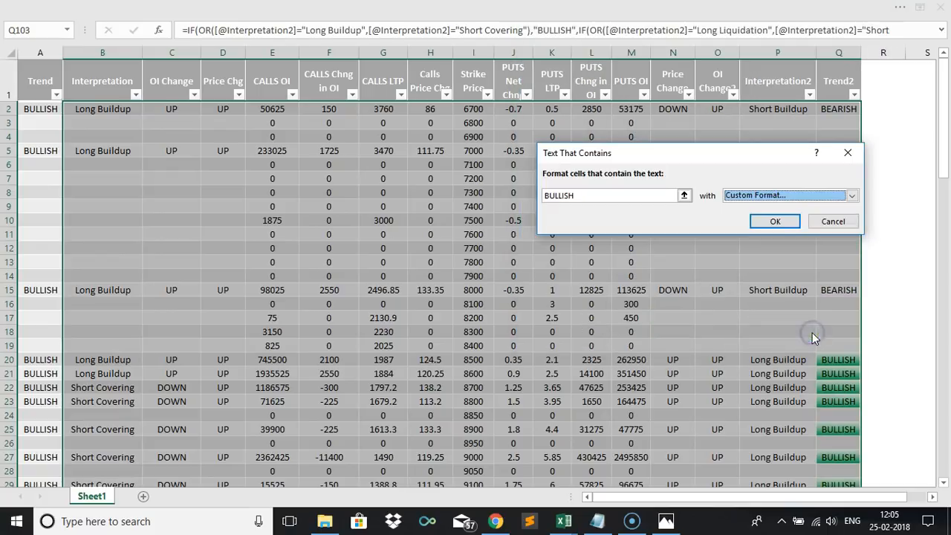
pyautogui.click(774, 221)
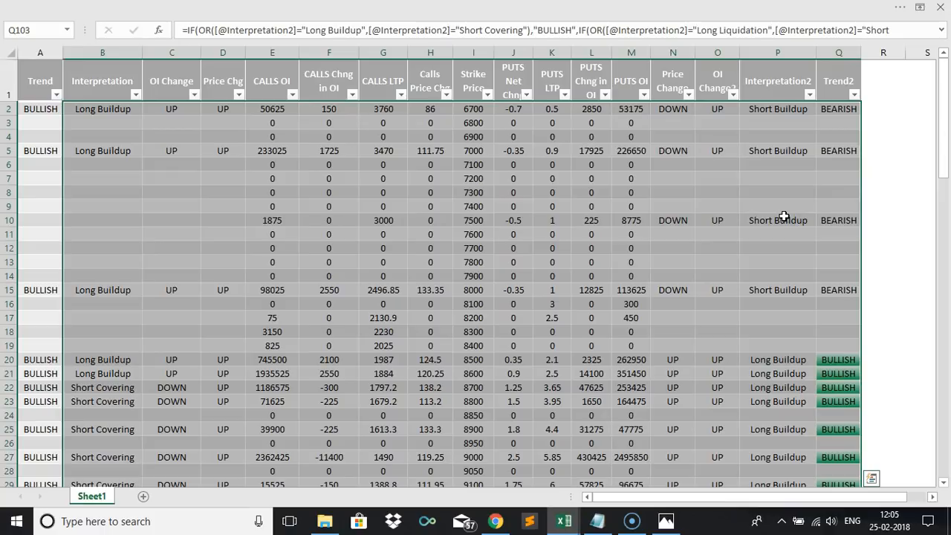
# Extend the BULLISH rule so it applies to =$A$2:$Q$103, covering the Trend column too.
pyautogui.click(32, 108)
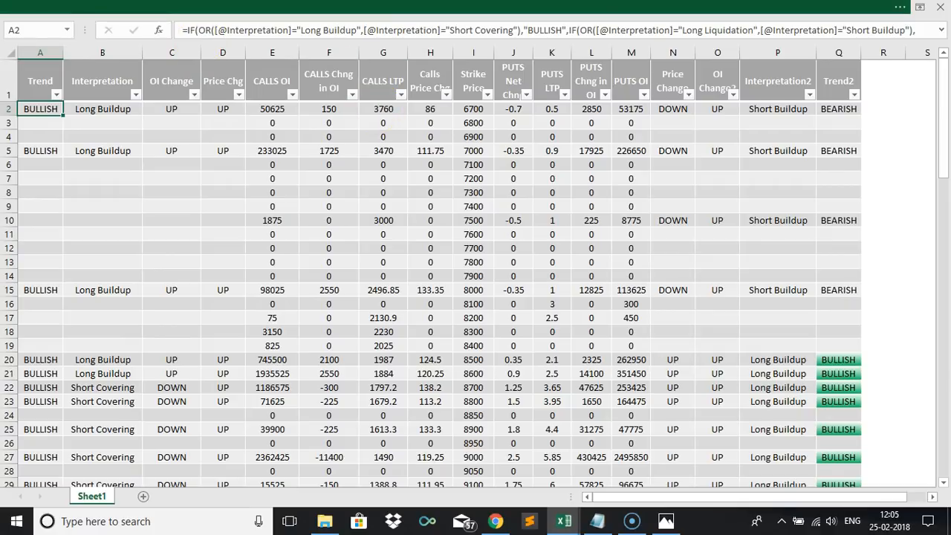
pyautogui.click(446, 8)
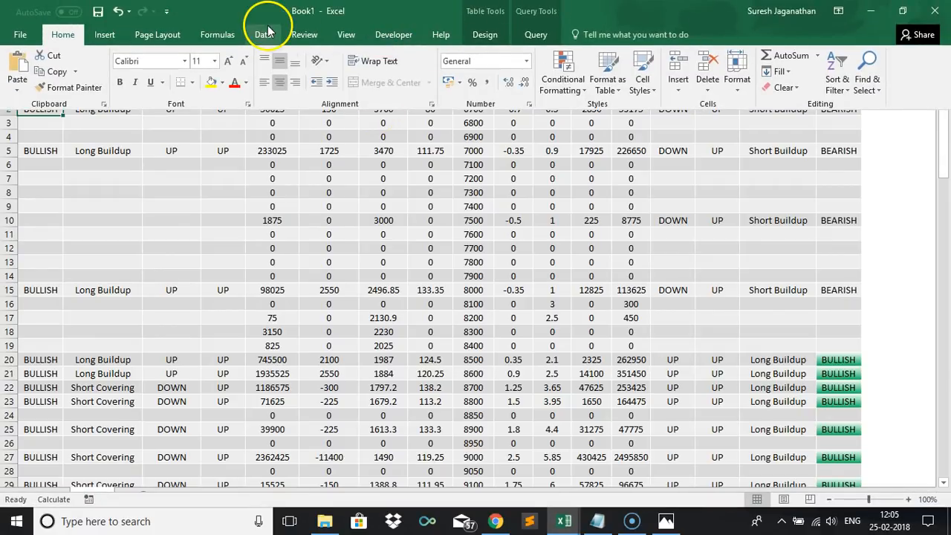
pyautogui.click(573, 92)
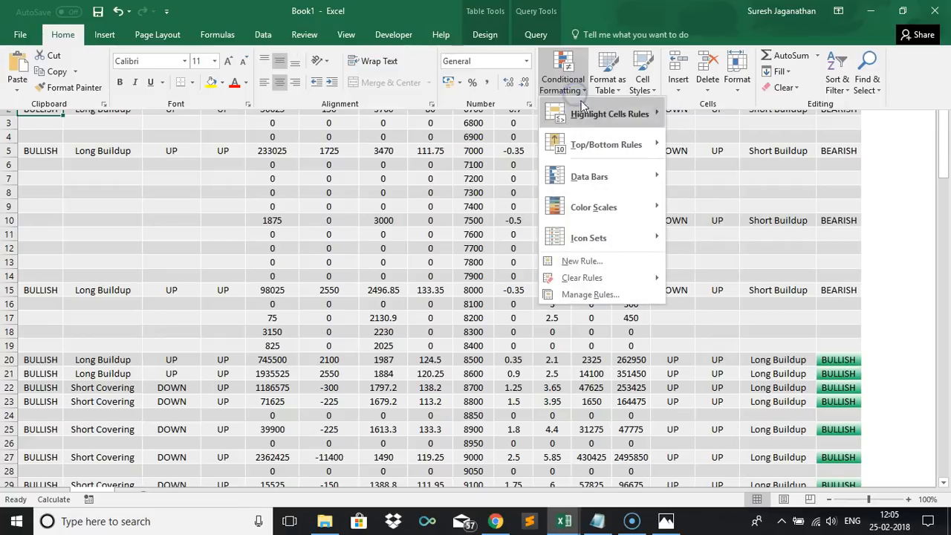
pyautogui.click(583, 289)
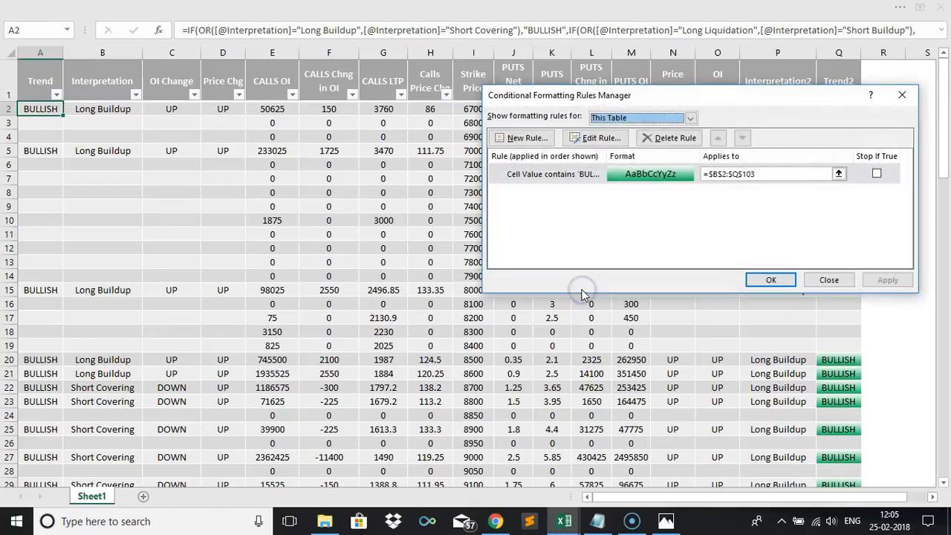
pyautogui.click(715, 172)
pyautogui.scroll(-1, 714, 172)
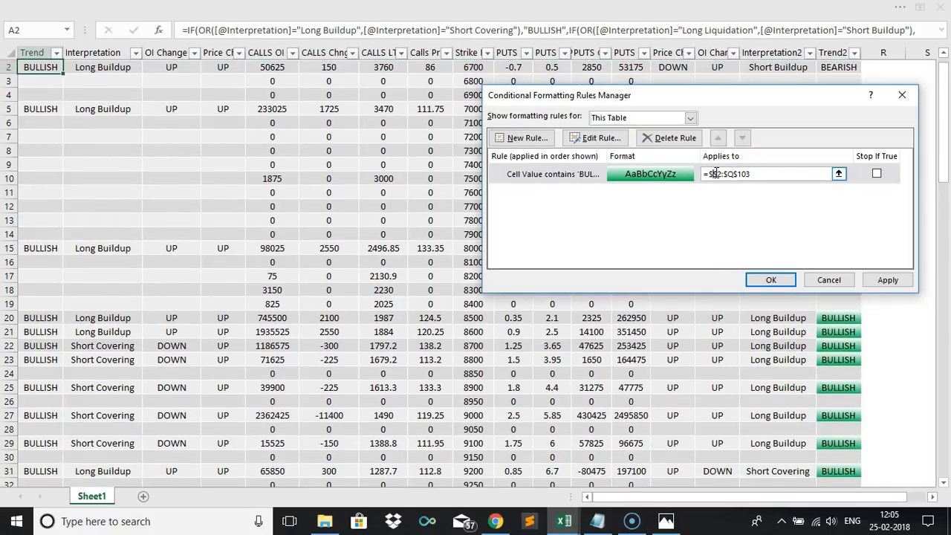
pyautogui.click(885, 282)
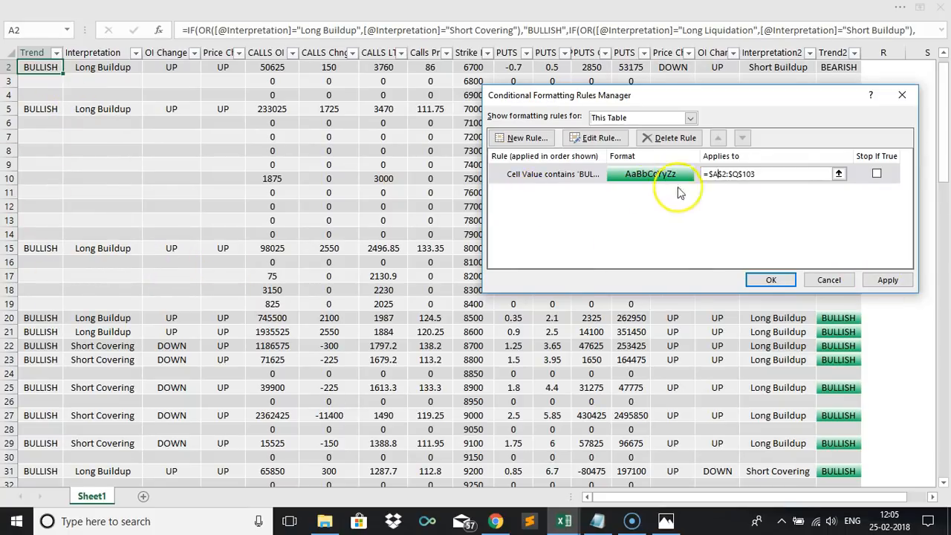
pyautogui.click(877, 279)
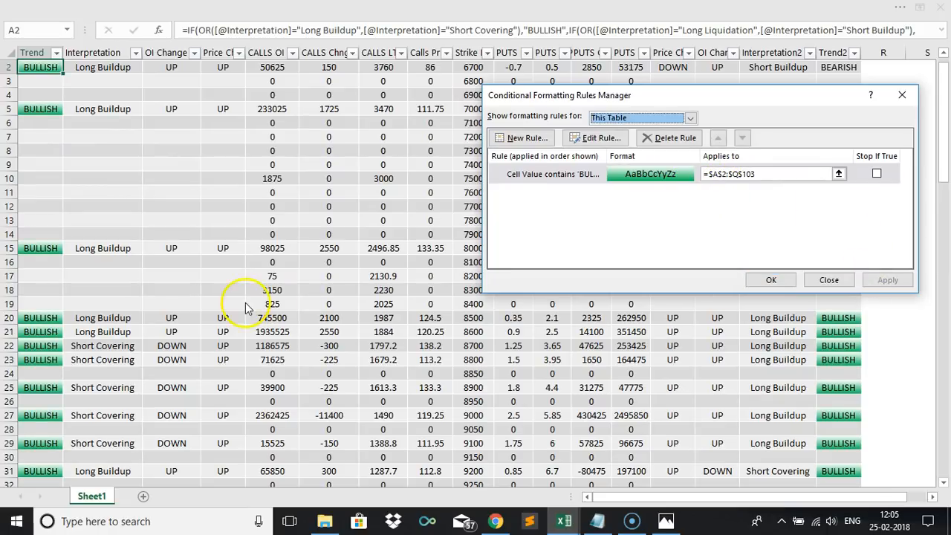
pyautogui.click(771, 281)
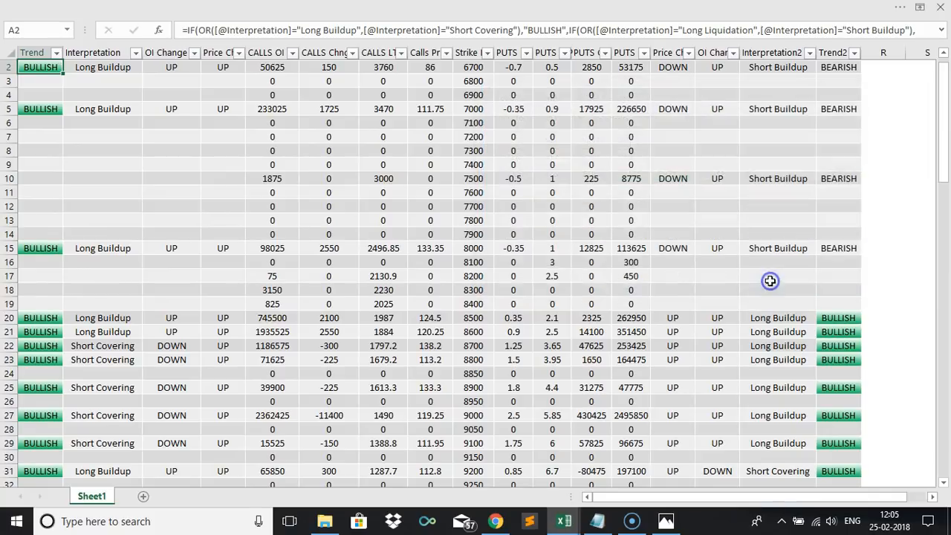
# Select the whole table and highlight cells containing Long Buildup with a custom two-colour gradient fill in green.
pyautogui.click(633, 267)
pyautogui.scroll(1, 633, 266)
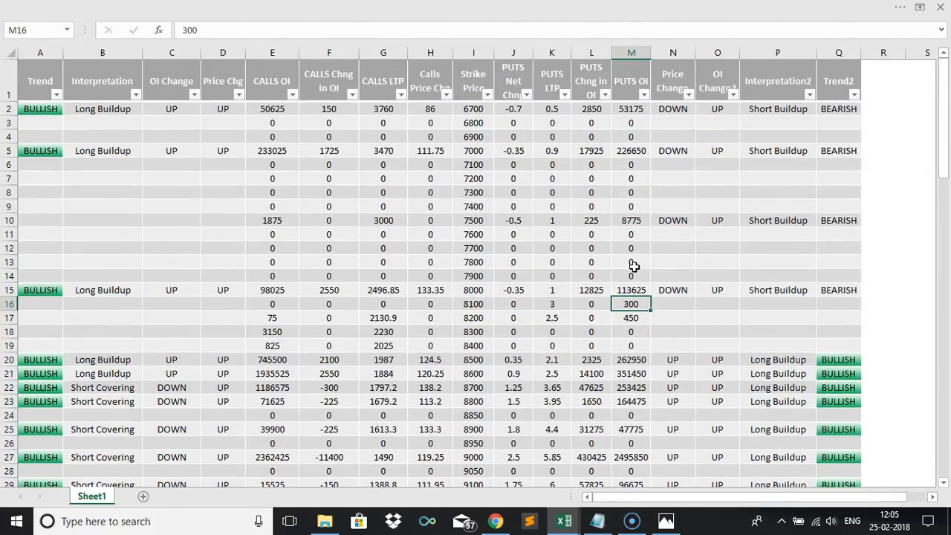
pyautogui.click(105, 110)
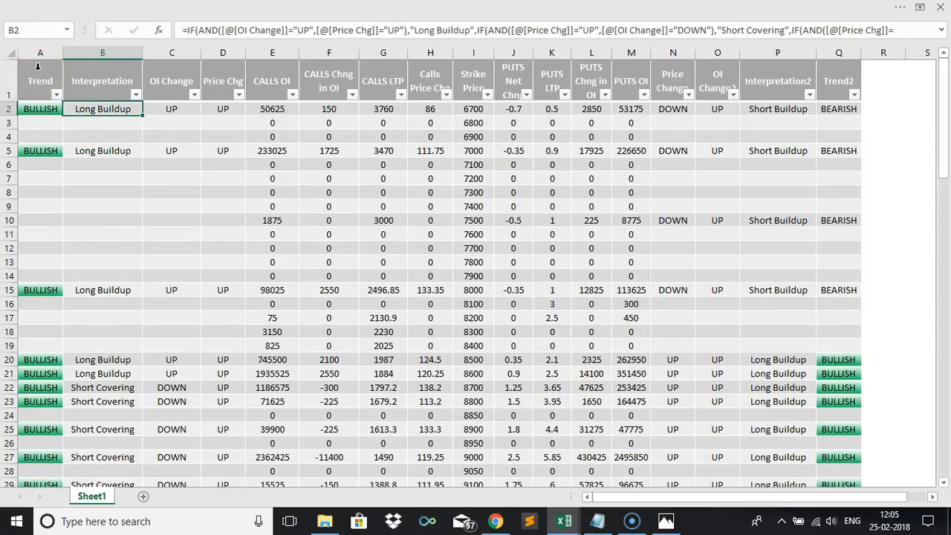
pyautogui.moveTo(37, 67); pyautogui.dragTo(821, 104)
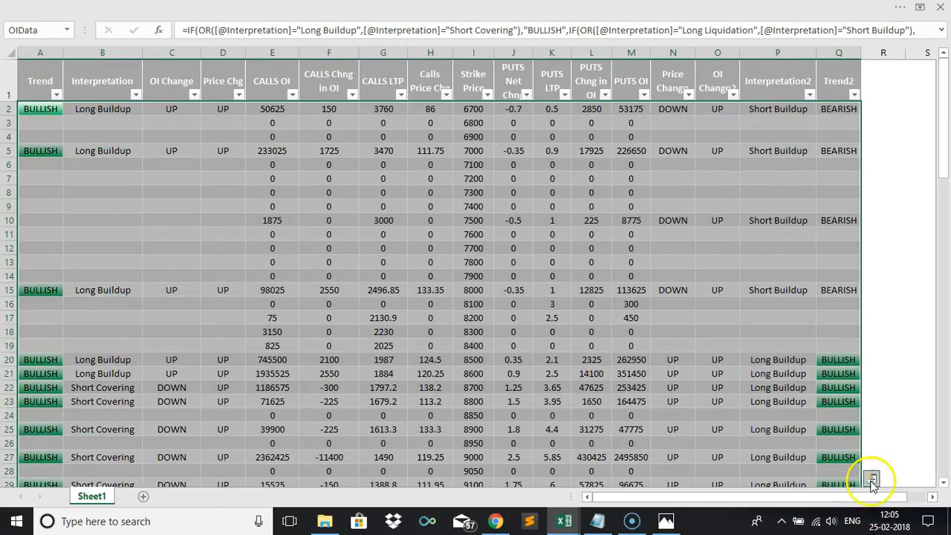
pyautogui.click(870, 481)
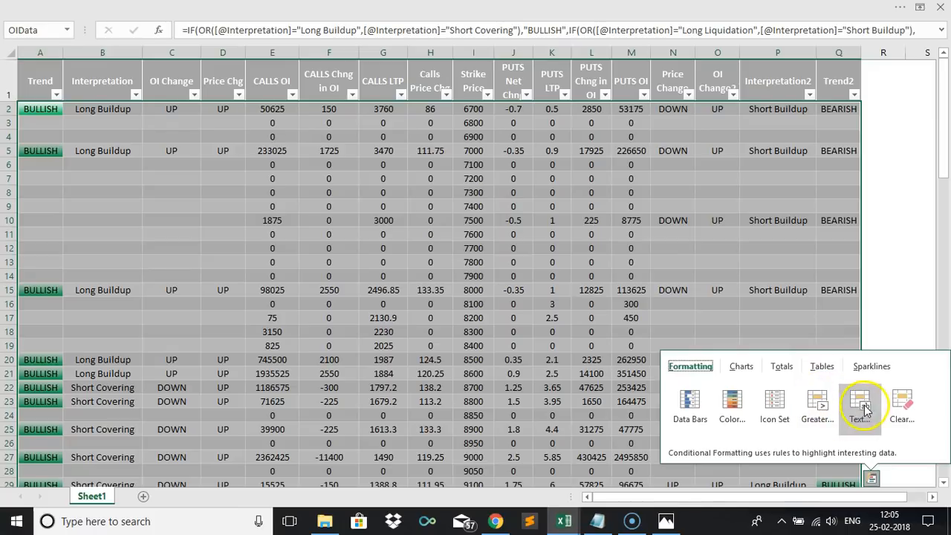
pyautogui.click(864, 404)
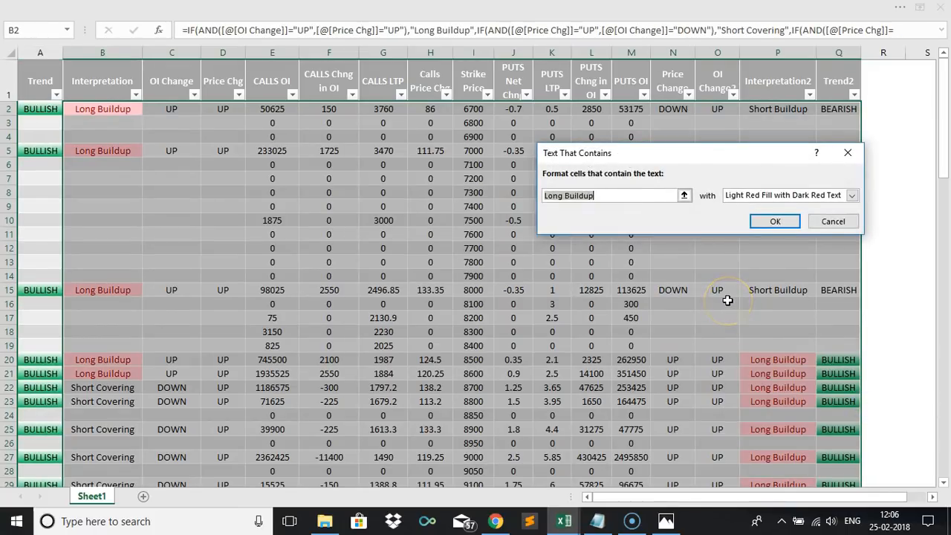
pyautogui.click(784, 195)
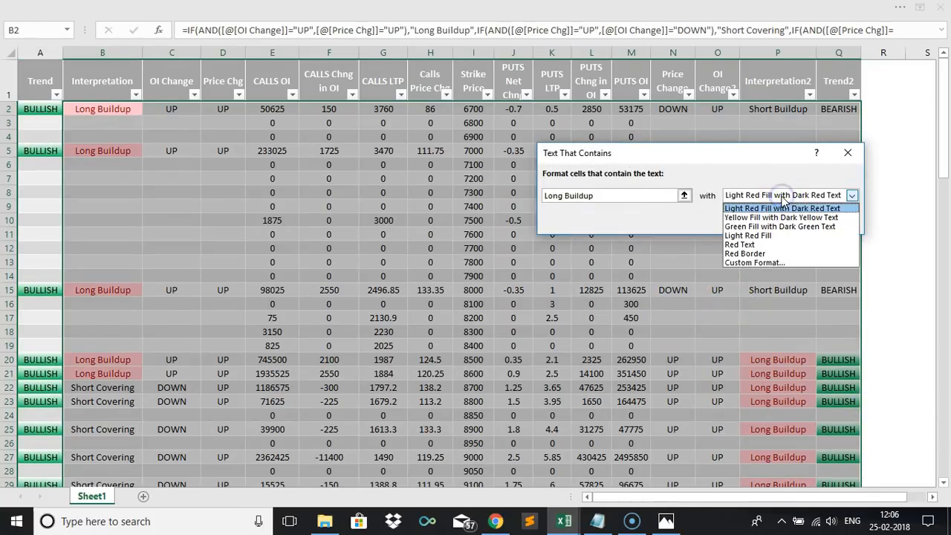
pyautogui.click(766, 265)
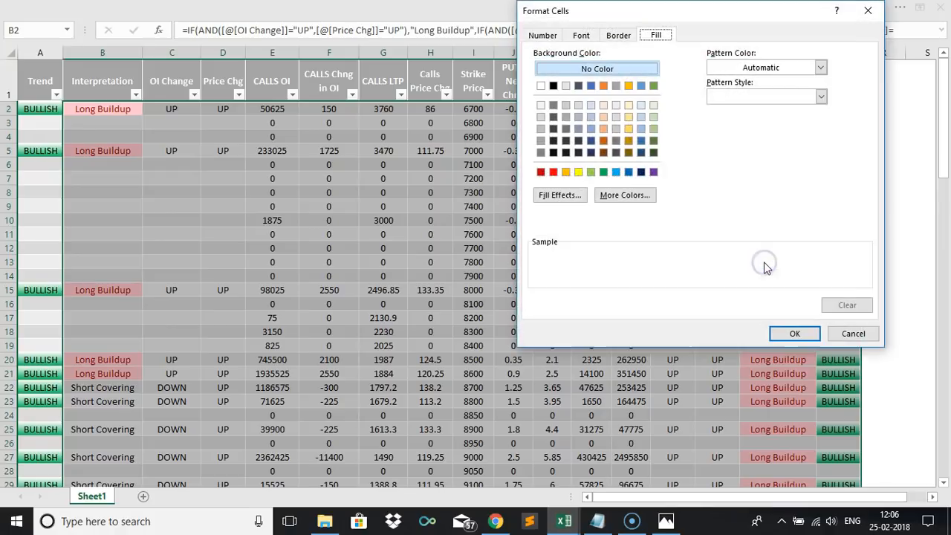
pyautogui.click(572, 194)
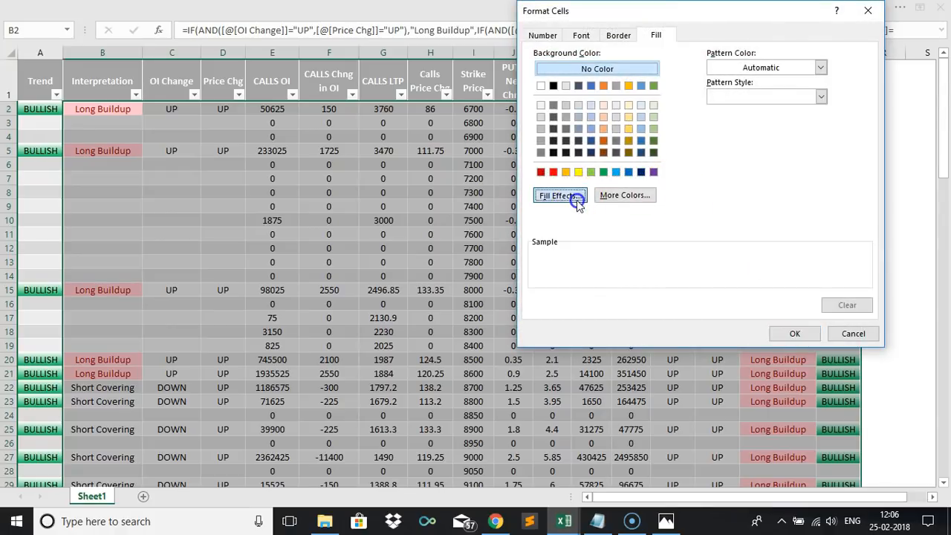
pyautogui.click(744, 111)
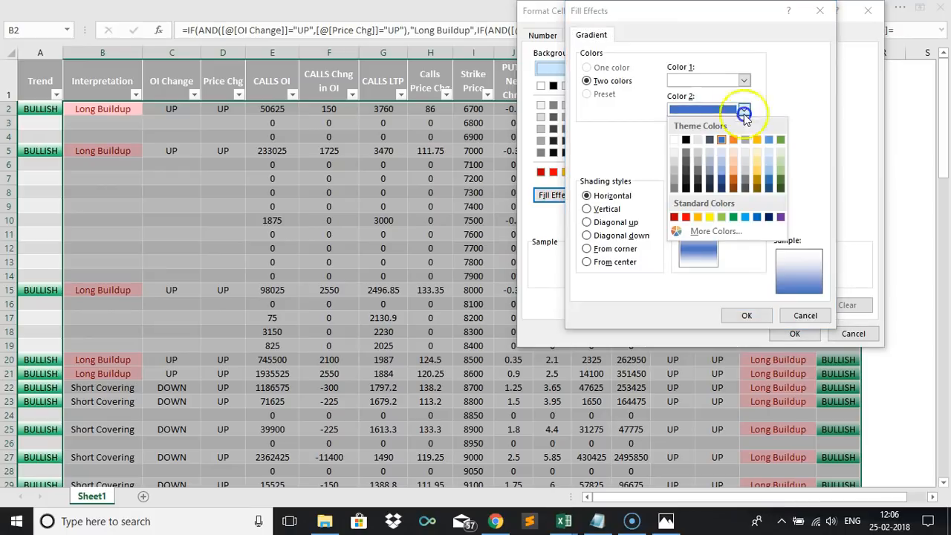
pyautogui.click(780, 178)
pyautogui.click(747, 315)
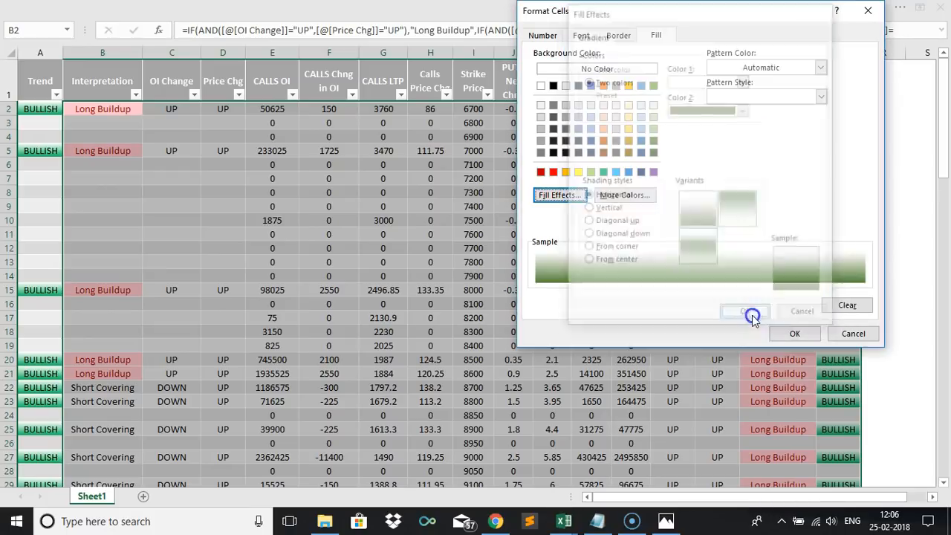
pyautogui.click(792, 333)
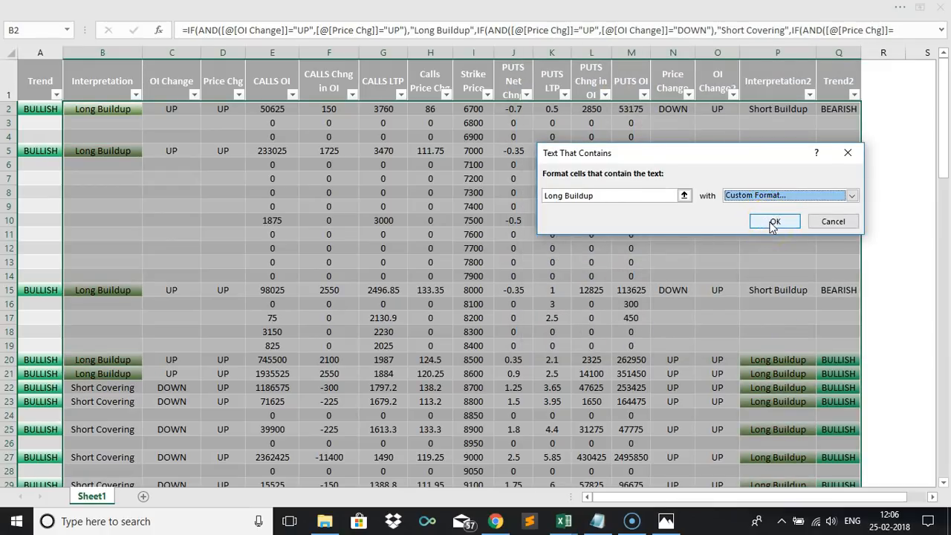
pyautogui.click(773, 222)
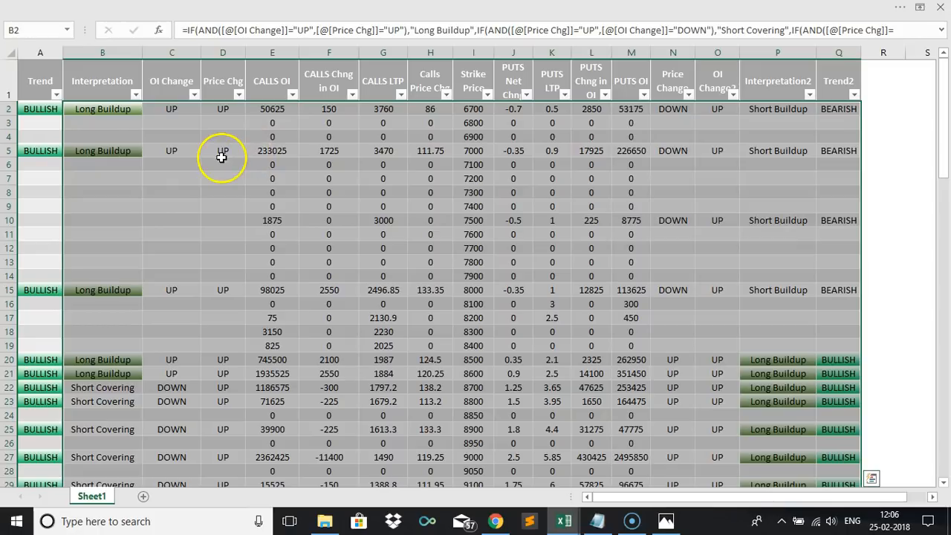
# Start a new conditional formatting rule for cells whose specific text contains Short Covering.
pyautogui.click(362, 9)
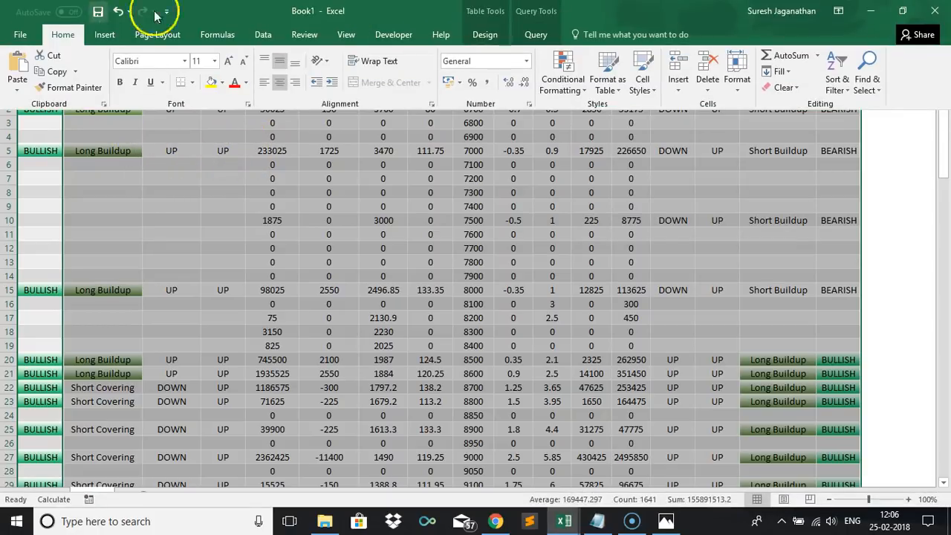
pyautogui.click(567, 85)
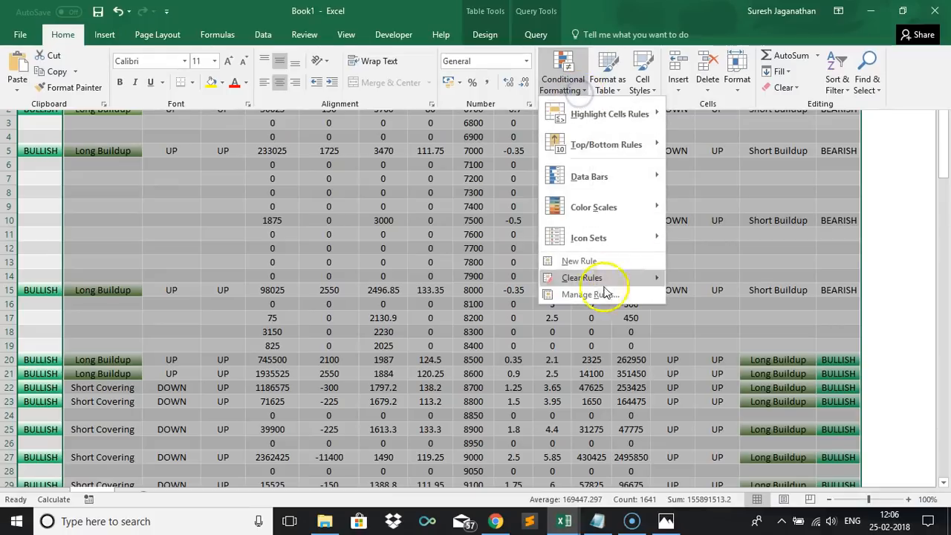
pyautogui.click(583, 263)
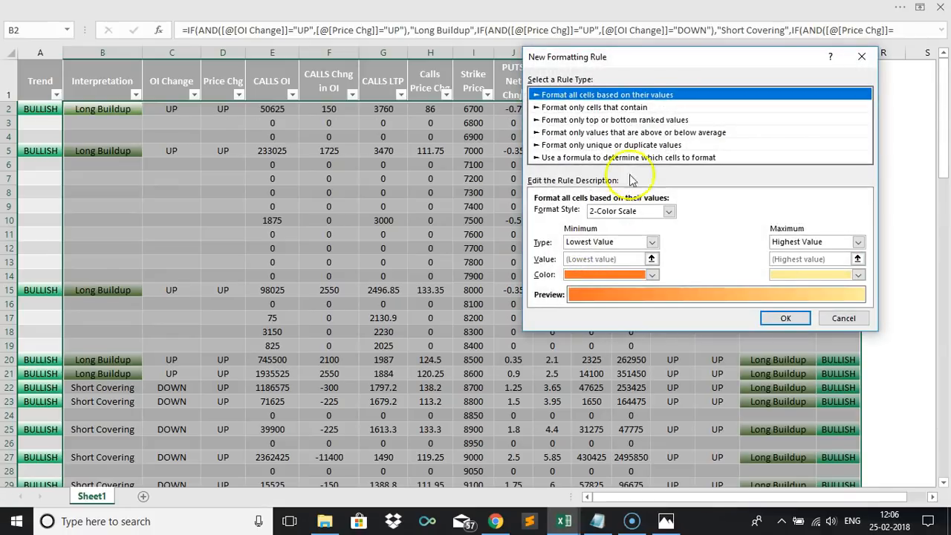
pyautogui.click(601, 107)
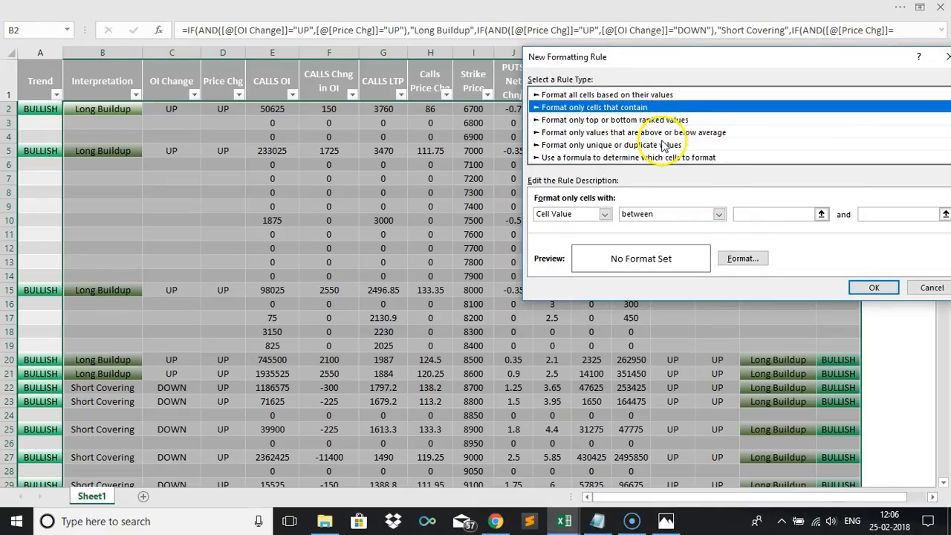
pyautogui.click(620, 94)
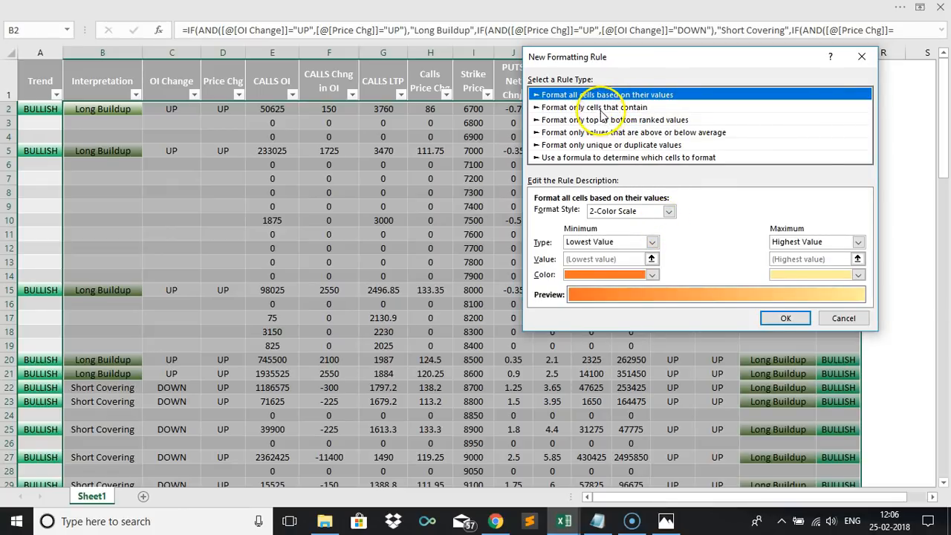
pyautogui.click(601, 109)
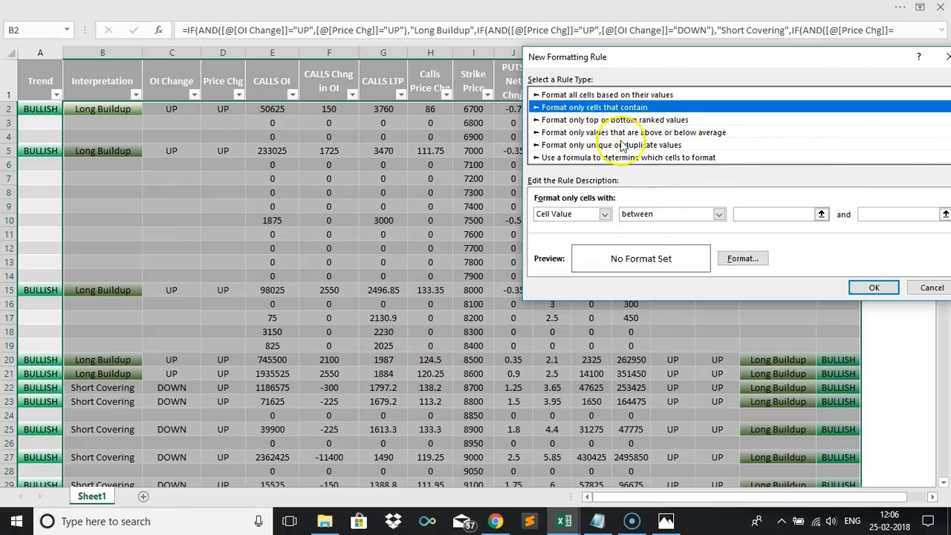
pyautogui.click(604, 214)
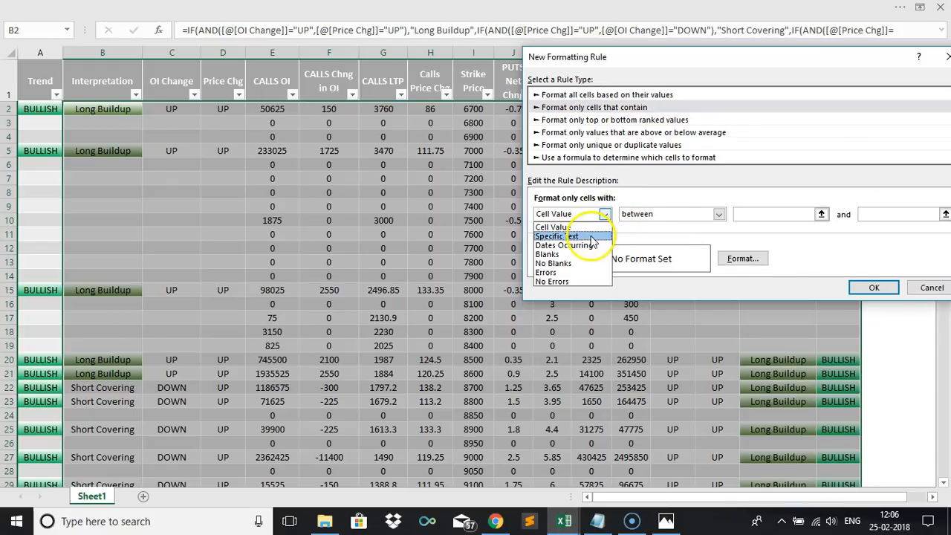
pyautogui.click(592, 236)
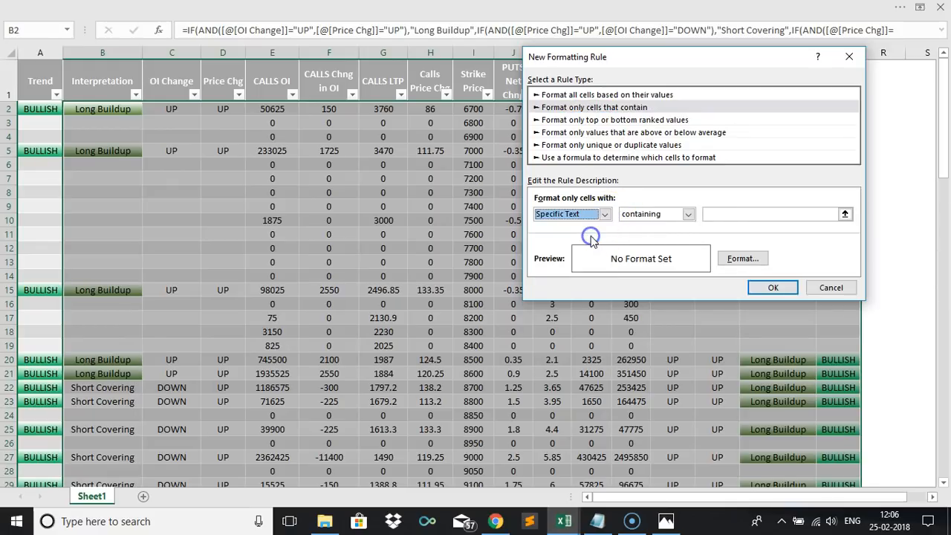
pyautogui.click(741, 214)
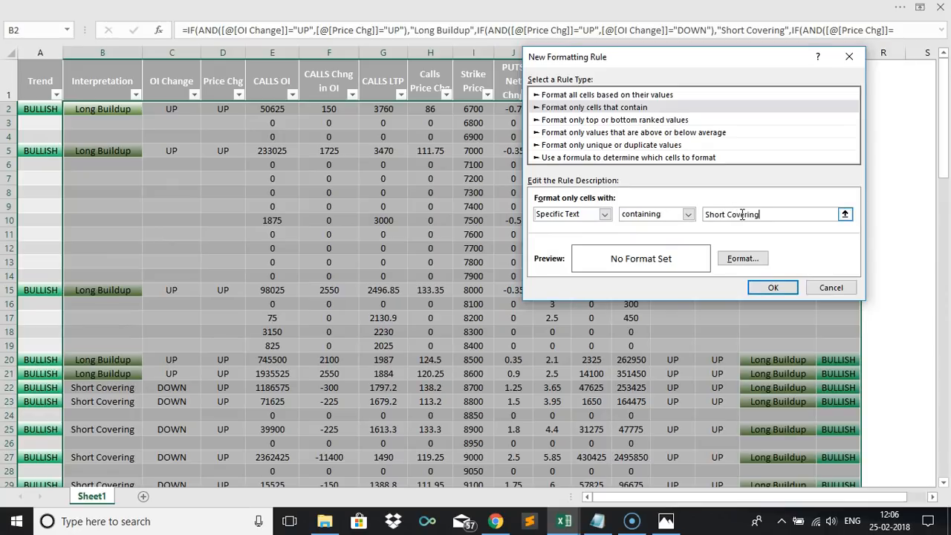
pyautogui.write('Short Covering')
# Format the Short Covering rule with a two-colour horizontal gradient fill using green as the second colour.
pyautogui.click(741, 258)
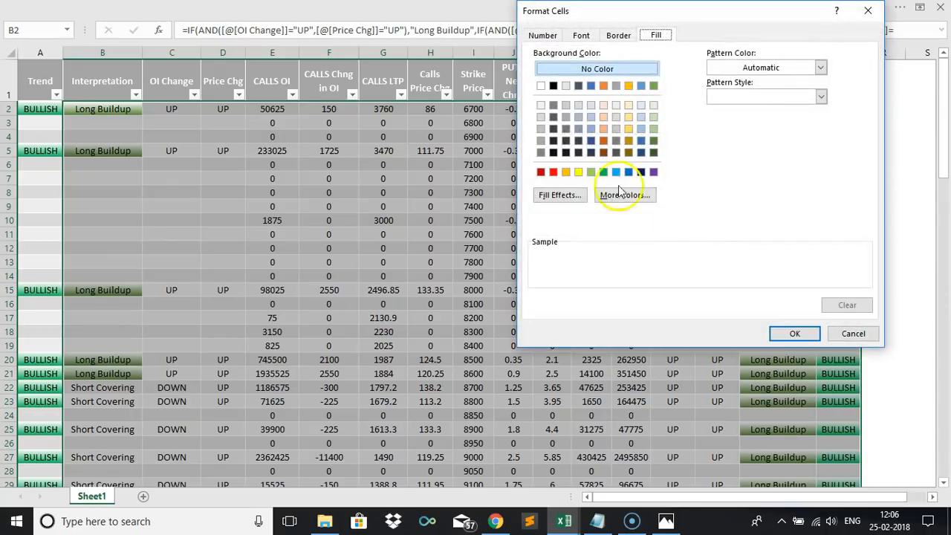
pyautogui.click(561, 195)
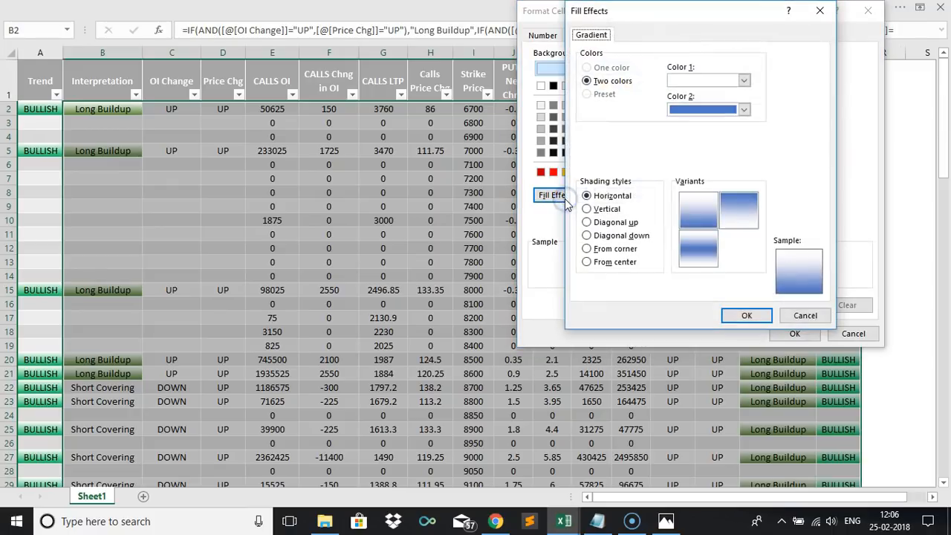
pyautogui.click(691, 110)
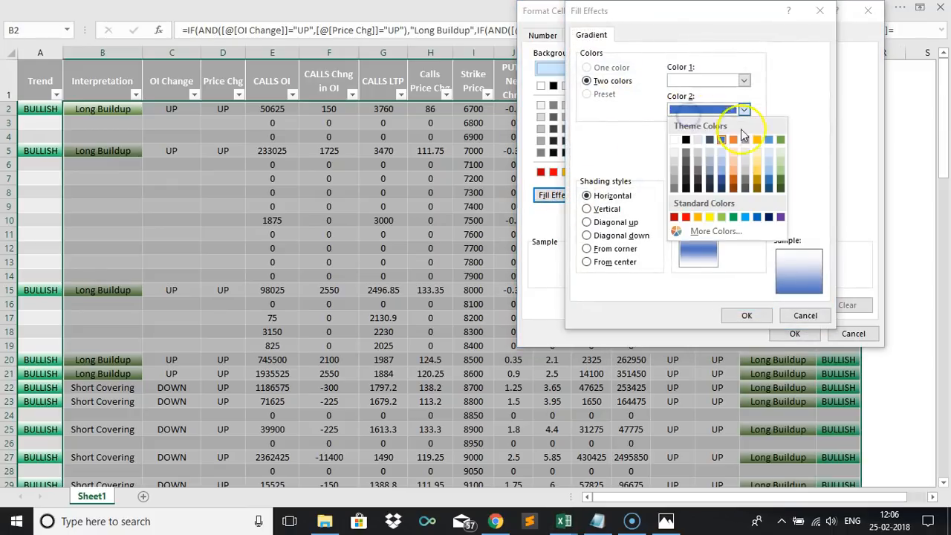
pyautogui.click(780, 140)
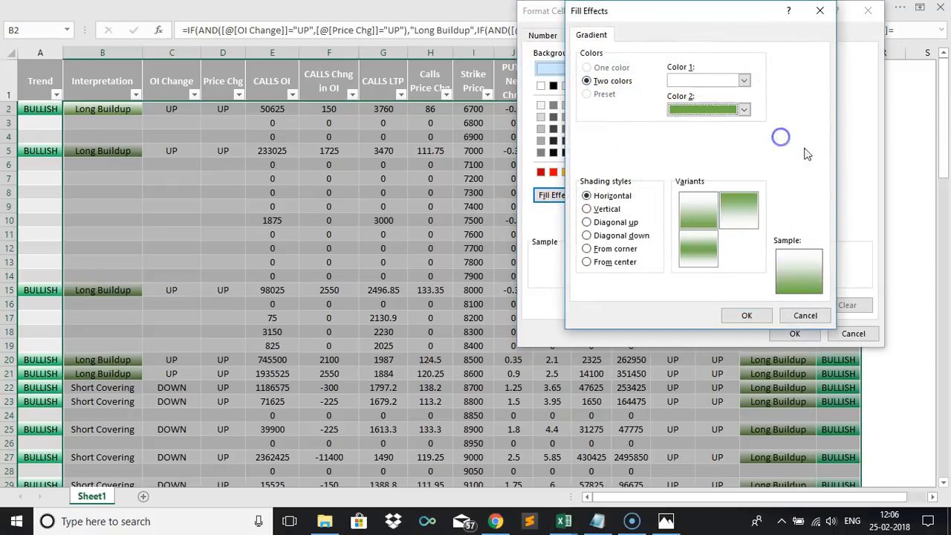
pyautogui.click(765, 317)
pyautogui.click(789, 332)
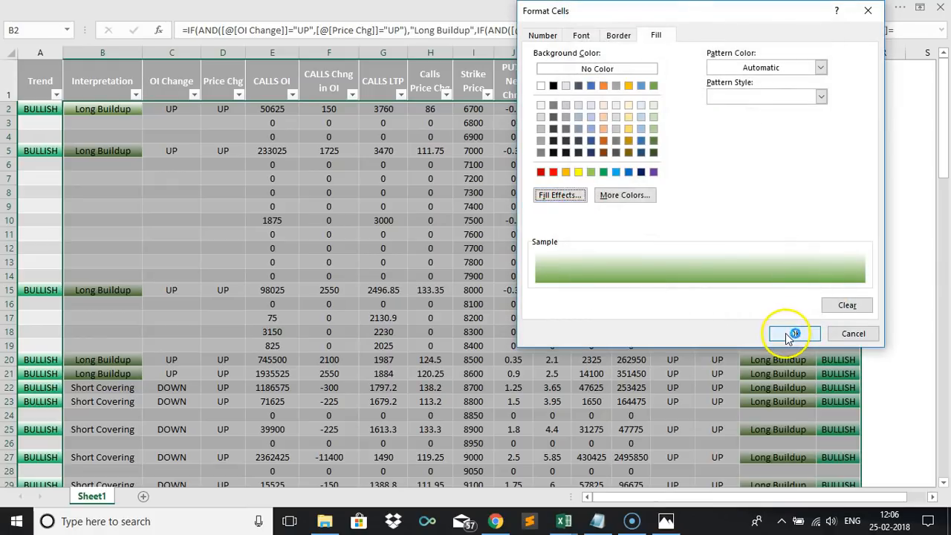
pyautogui.click(775, 288)
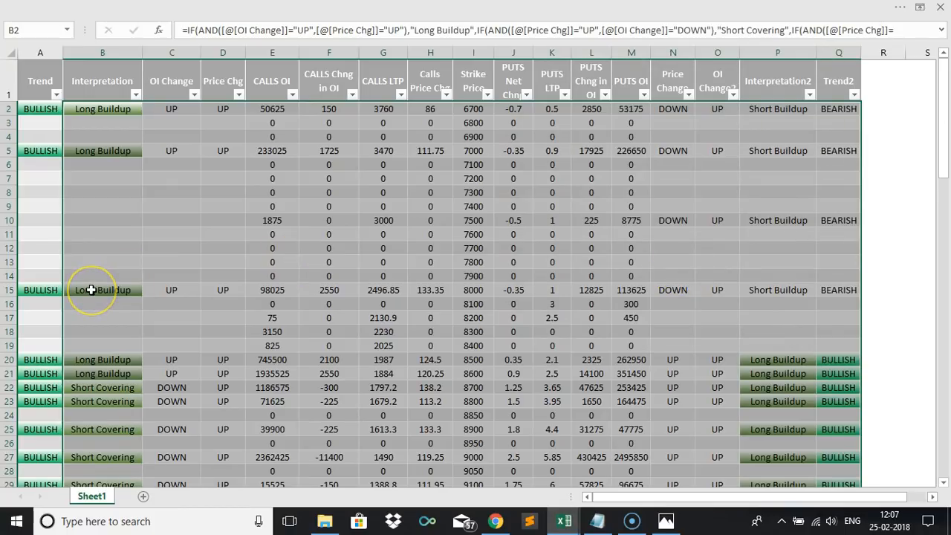
# Open the conditional formatting rules manager and review the existing rules and their applied ranges.
pyautogui.click(240, 248)
pyautogui.press('Up')
pyautogui.press('Up')
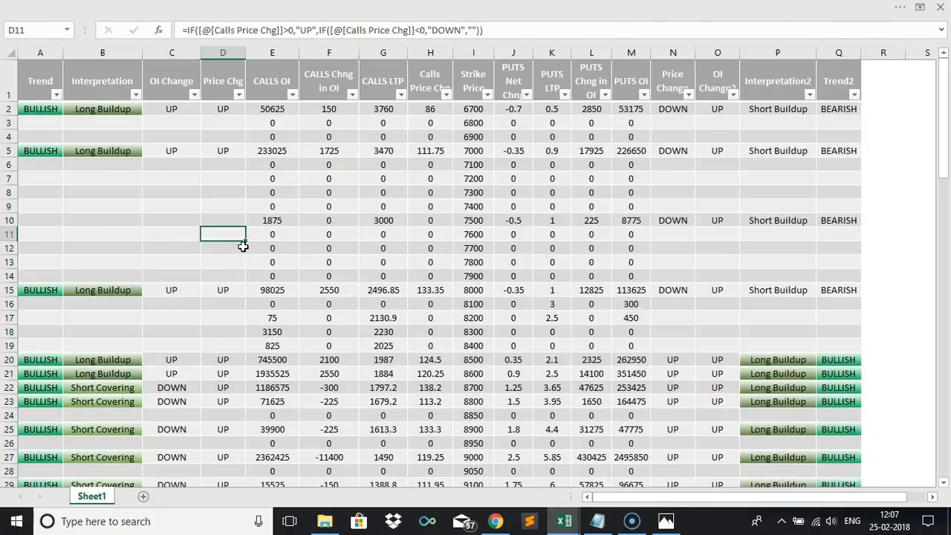
pyautogui.press('Up')
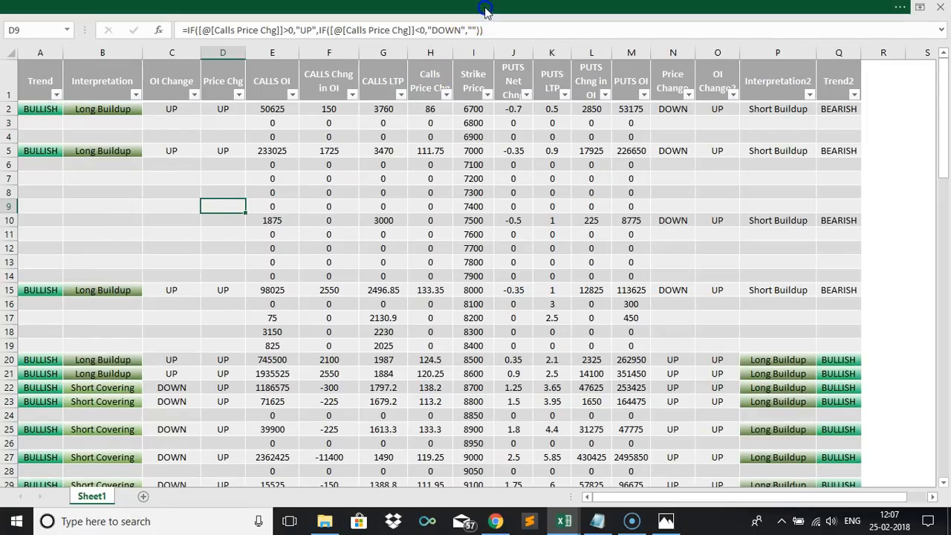
pyautogui.click(485, 12)
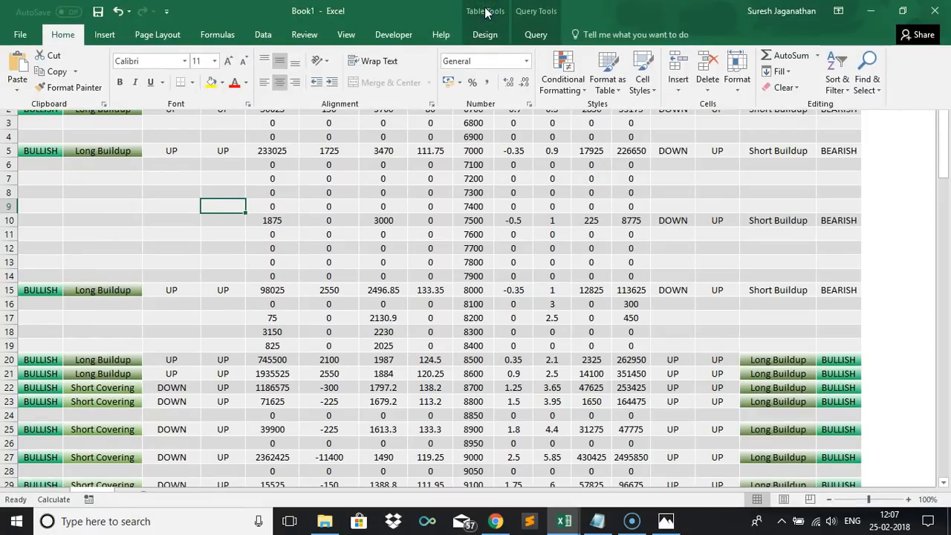
pyautogui.click(583, 91)
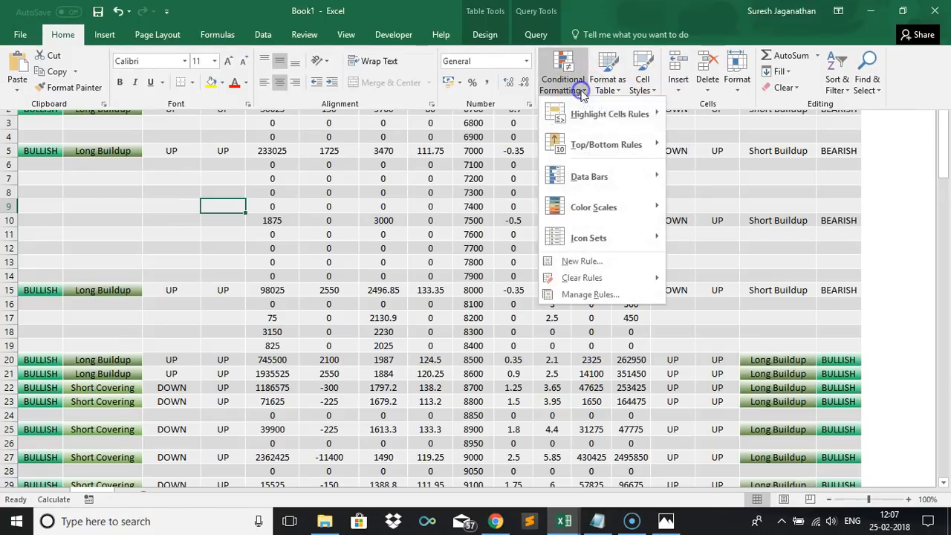
pyautogui.click(580, 296)
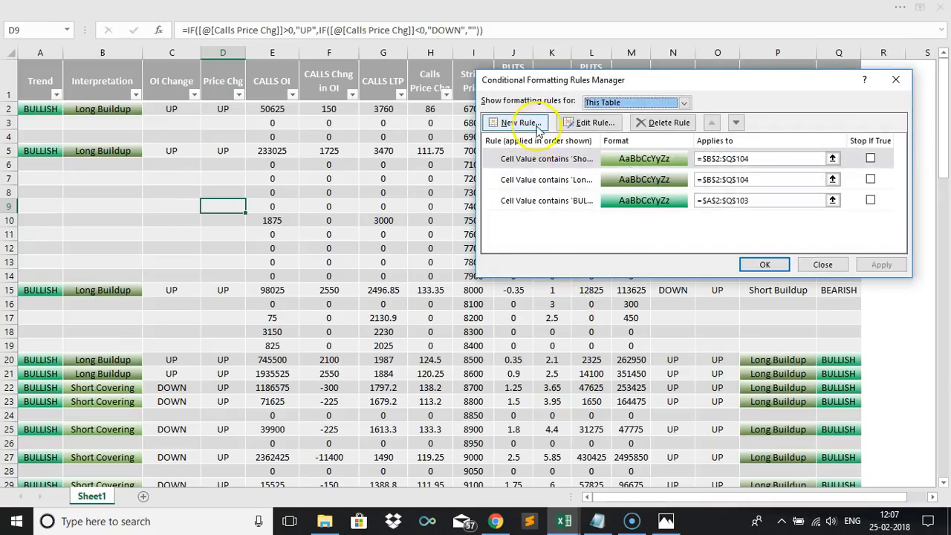
pyautogui.click(752, 160)
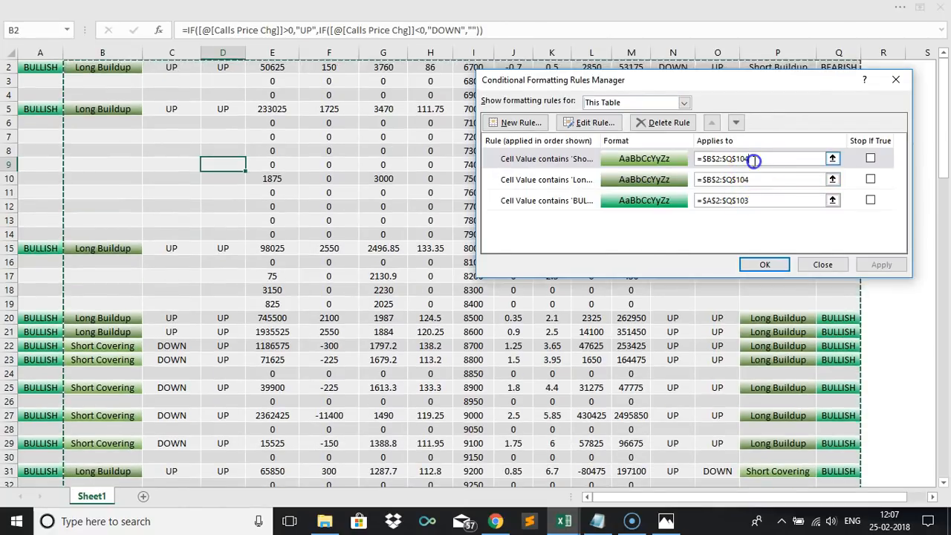
pyautogui.click(752, 200)
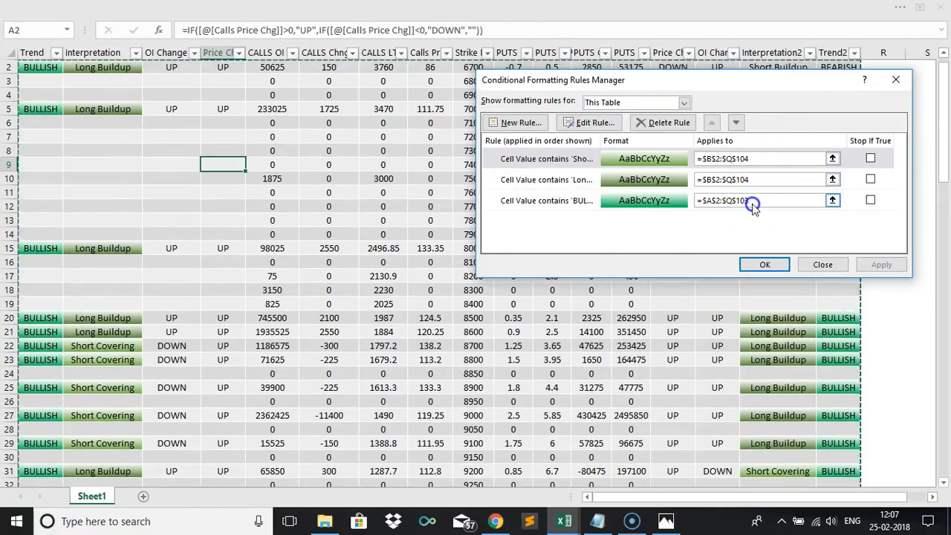
pyautogui.click(665, 201)
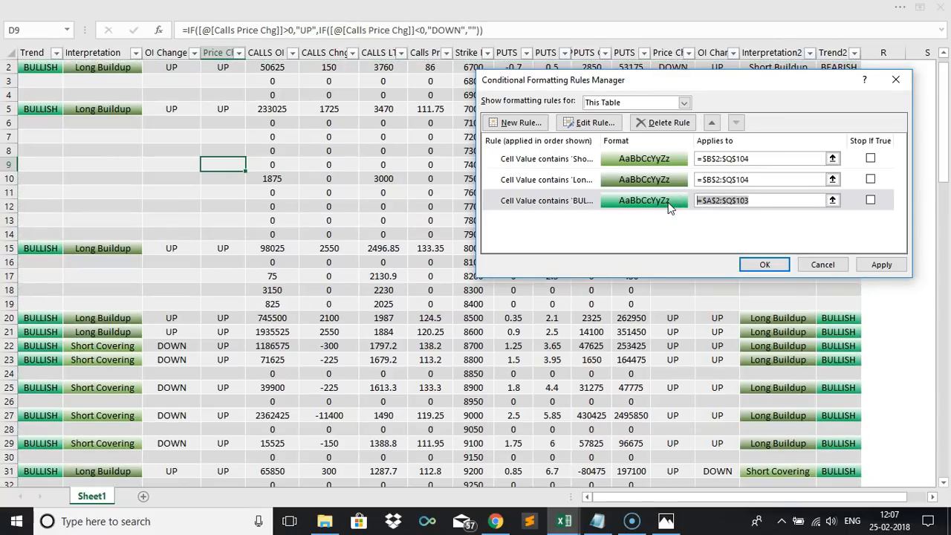
# Add a new rule for cells whose specific text contains BEARISH.
pyautogui.click(518, 122)
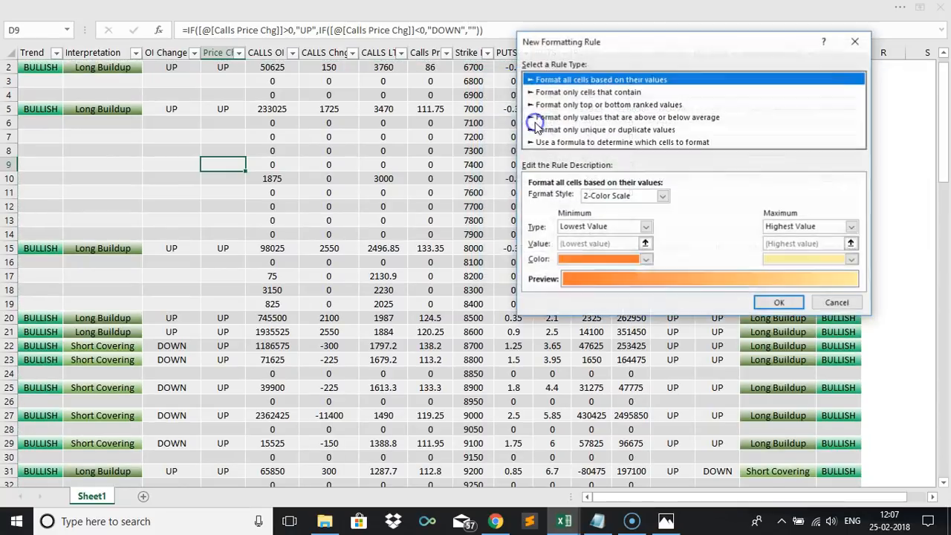
pyautogui.click(579, 92)
pyautogui.click(591, 199)
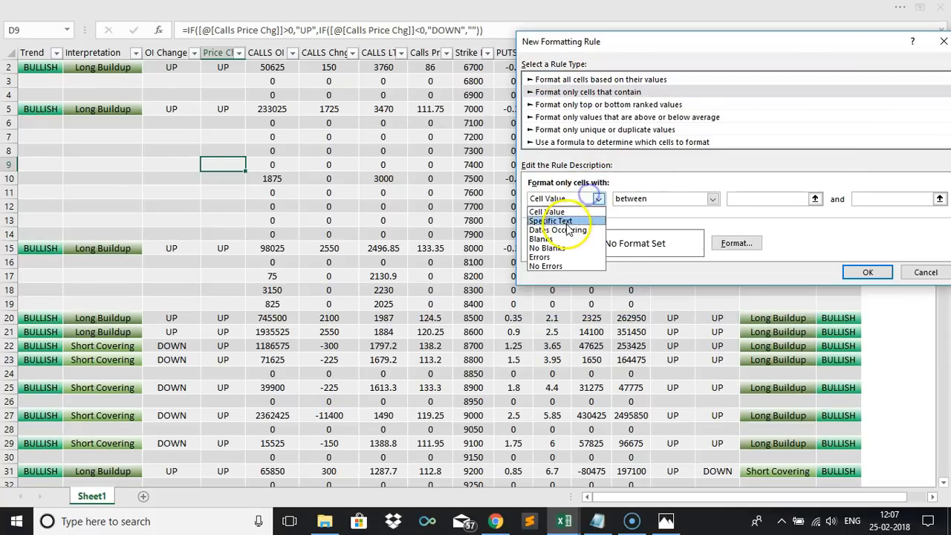
pyautogui.click(563, 220)
pyautogui.click(728, 200)
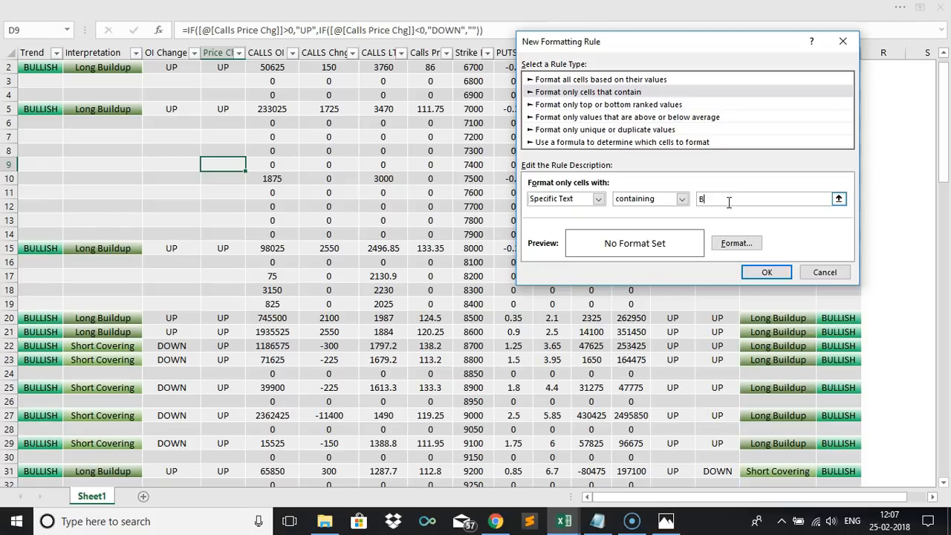
# Format the BEARISH rule with a two-colour horizontal gradient fill using red as the second colour.
pyautogui.click(734, 244)
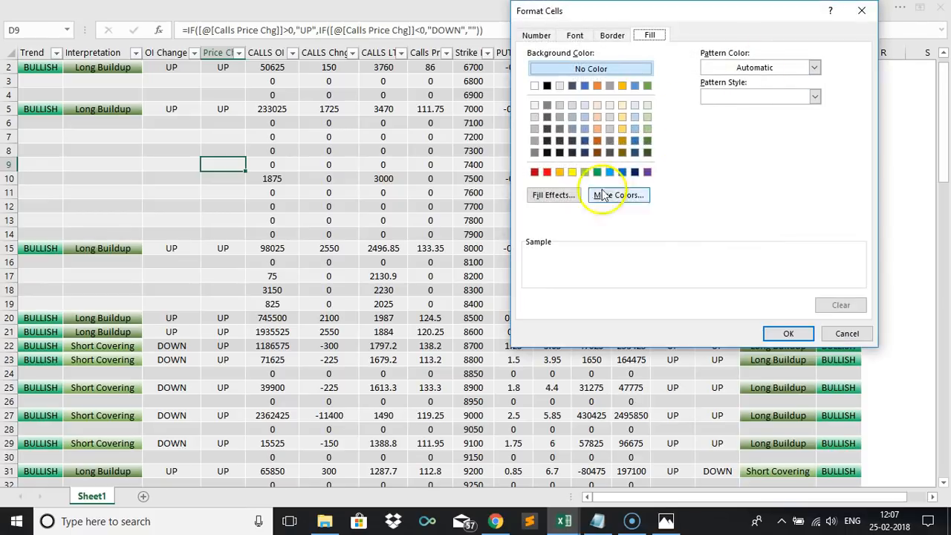
pyautogui.click(557, 195)
pyautogui.click(737, 111)
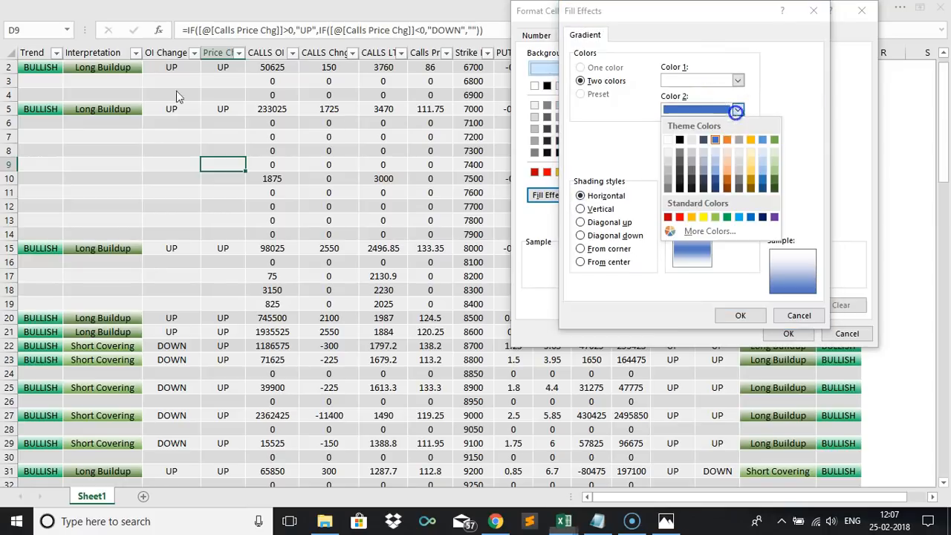
pyautogui.click(679, 217)
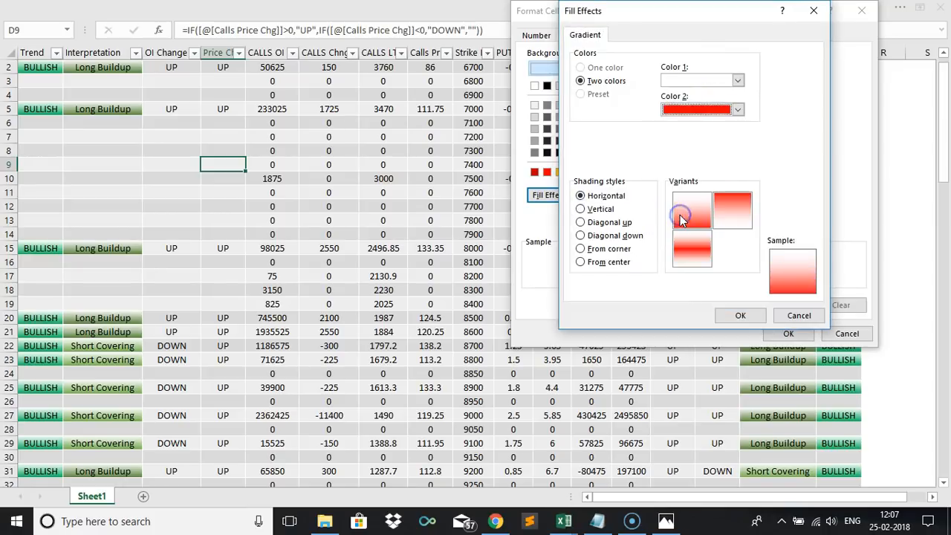
pyautogui.click(754, 318)
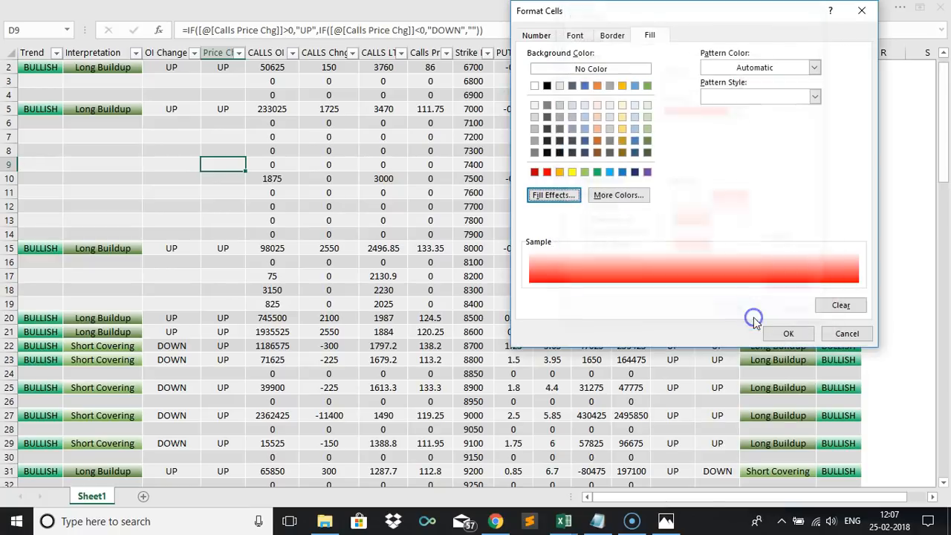
pyautogui.click(787, 333)
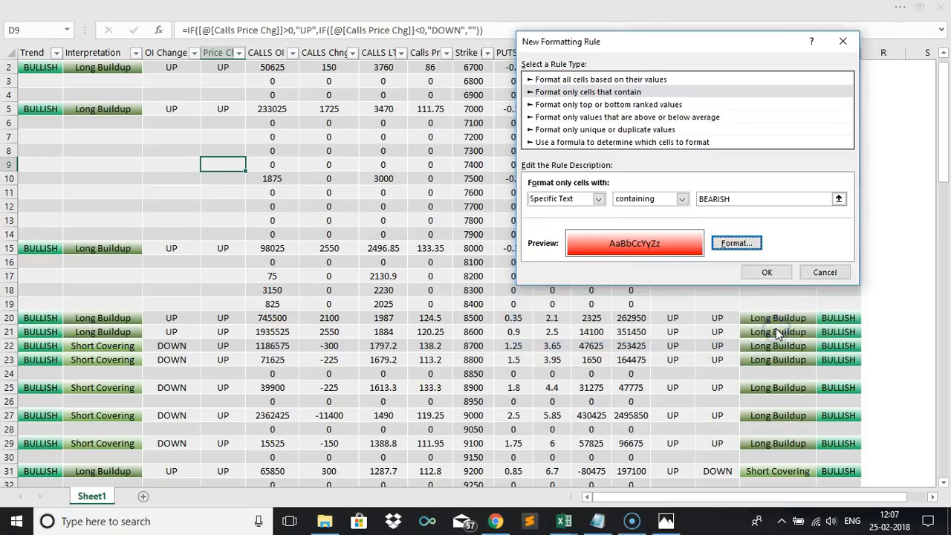
pyautogui.click(762, 272)
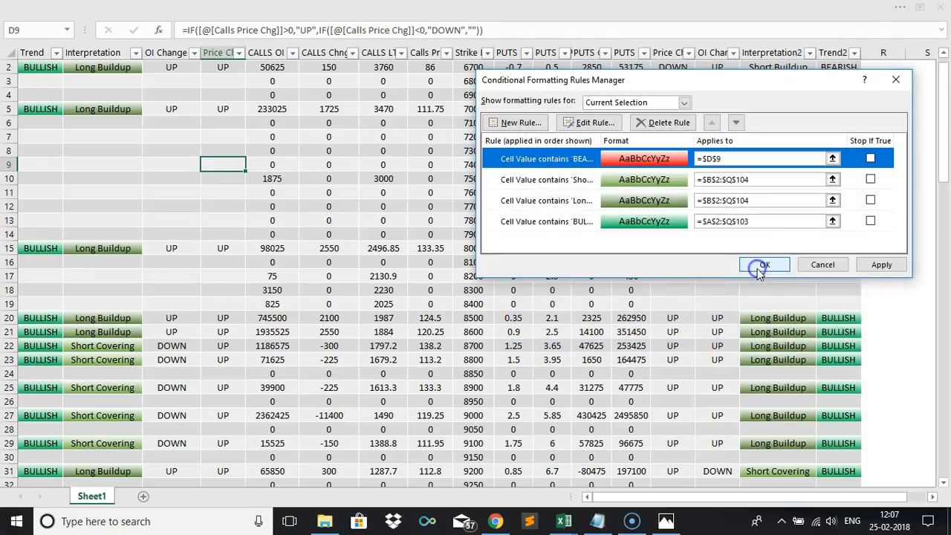
# Set the BEARISH rule to apply to =$A$2:$Q$103.
pyautogui.click(752, 158)
pyautogui.press('BackSpace')
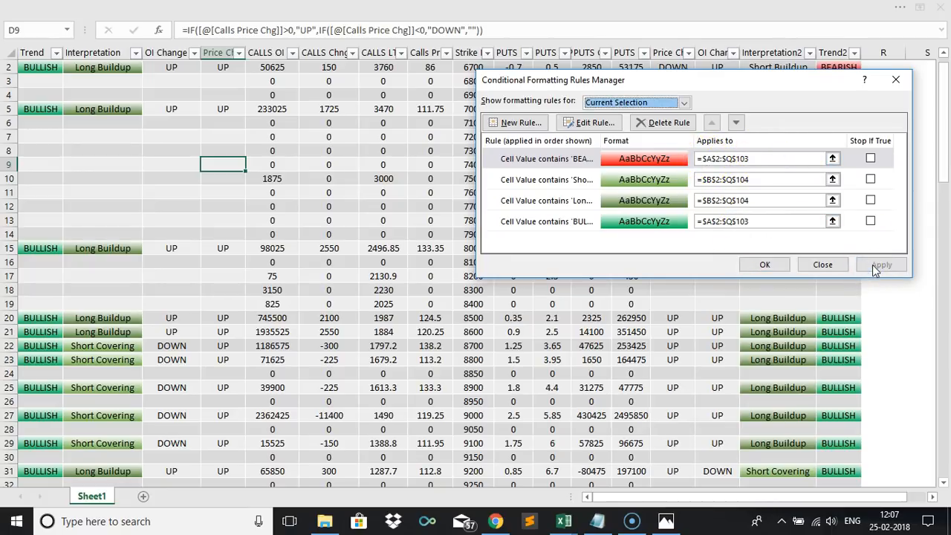
pyautogui.moveTo(794, 83); pyautogui.dragTo(758, 136)
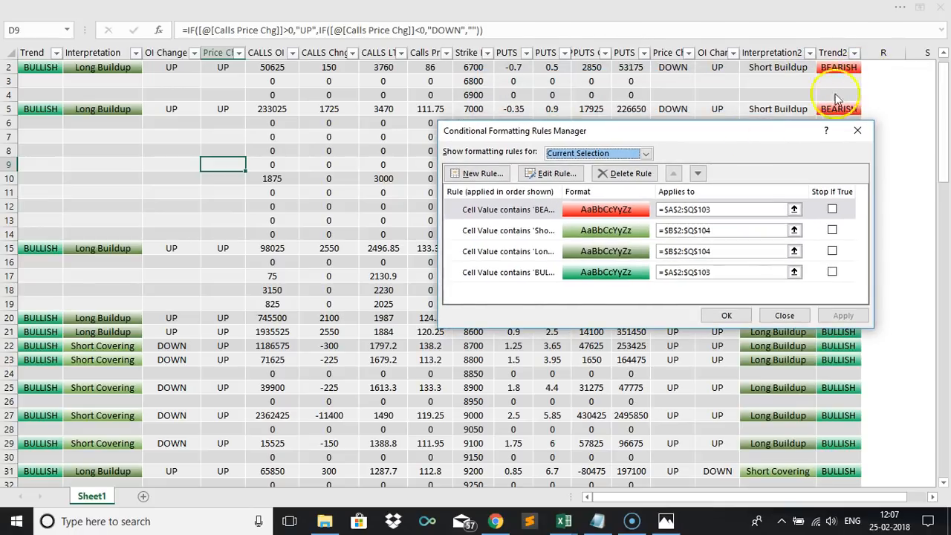
# Add a new conditional formatting rule for cells whose specific text contains Long Liquidation.
pyautogui.click(476, 174)
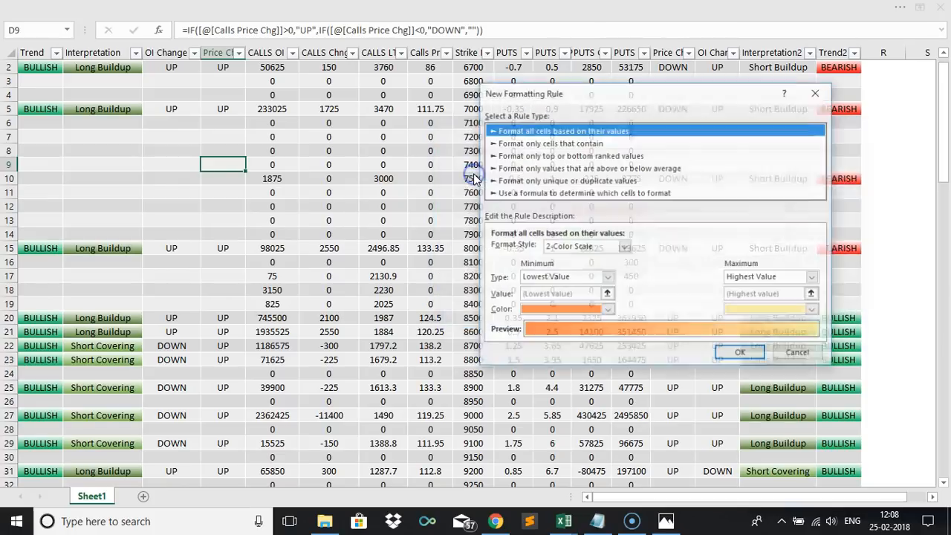
pyautogui.click(553, 143)
pyautogui.click(560, 249)
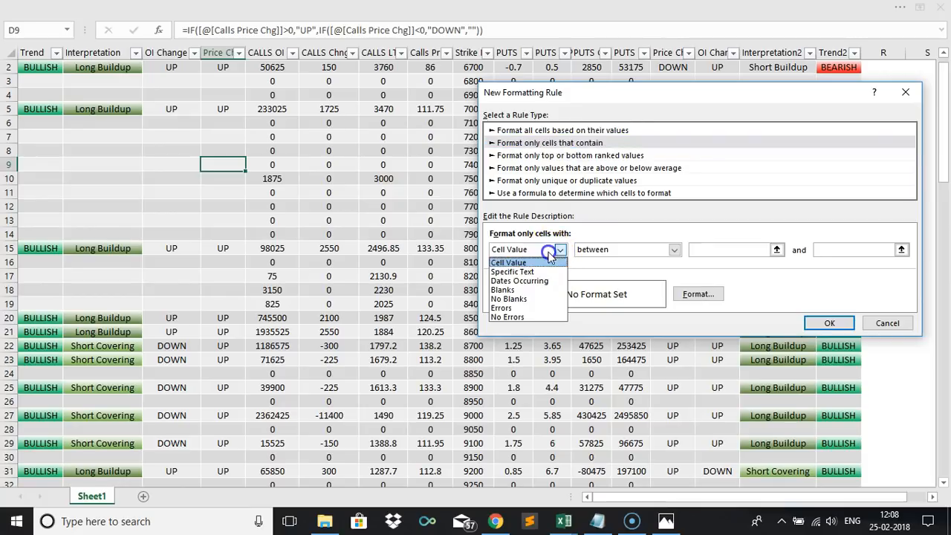
pyautogui.click(541, 271)
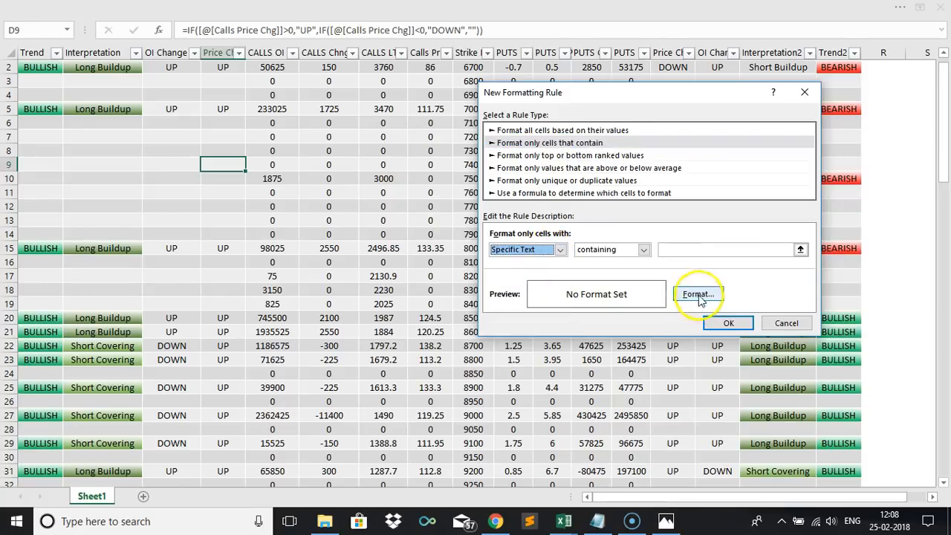
pyautogui.click(695, 253)
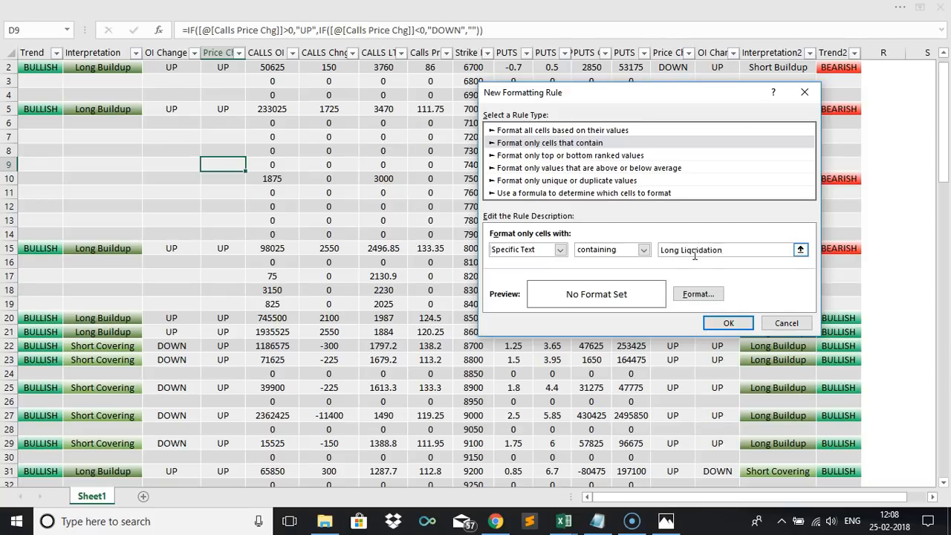
# Format the Long Liquidation rule with a horizontal two-colour gradient fill from red to white and save the rule.
pyautogui.click(694, 294)
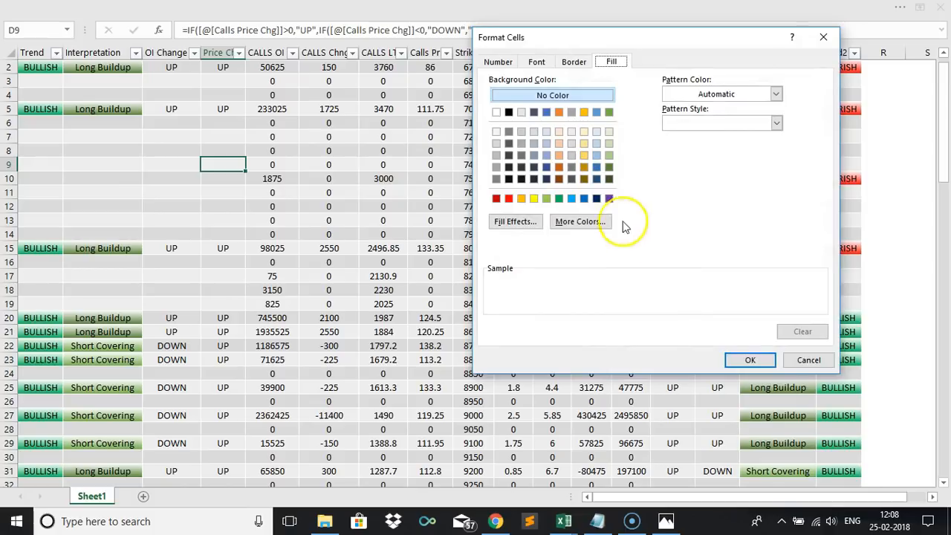
pyautogui.click(520, 224)
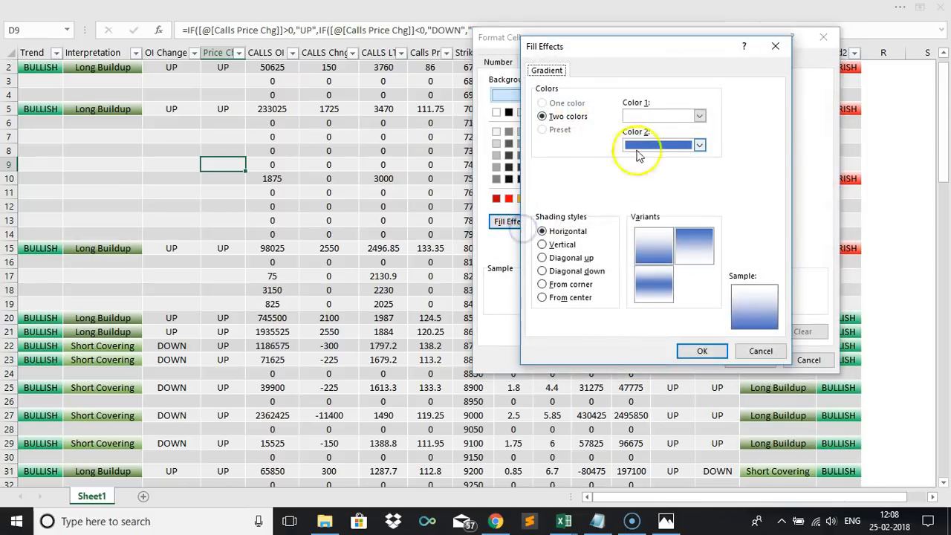
pyautogui.click(663, 116)
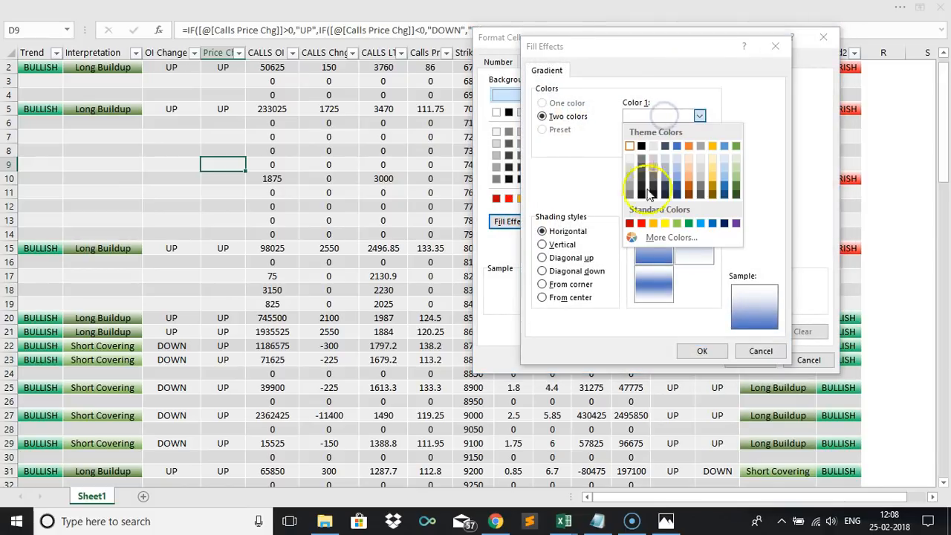
pyautogui.click(642, 220)
pyautogui.click(656, 145)
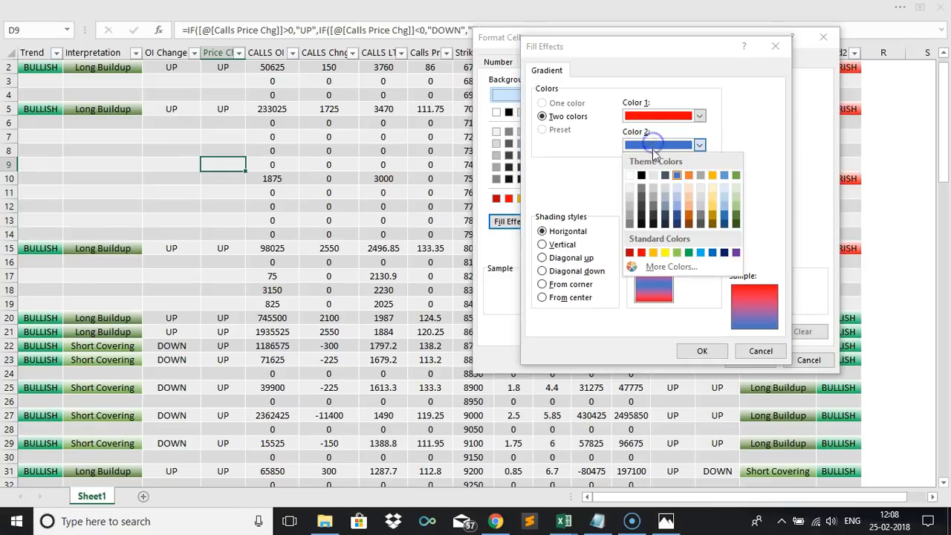
pyautogui.click(632, 175)
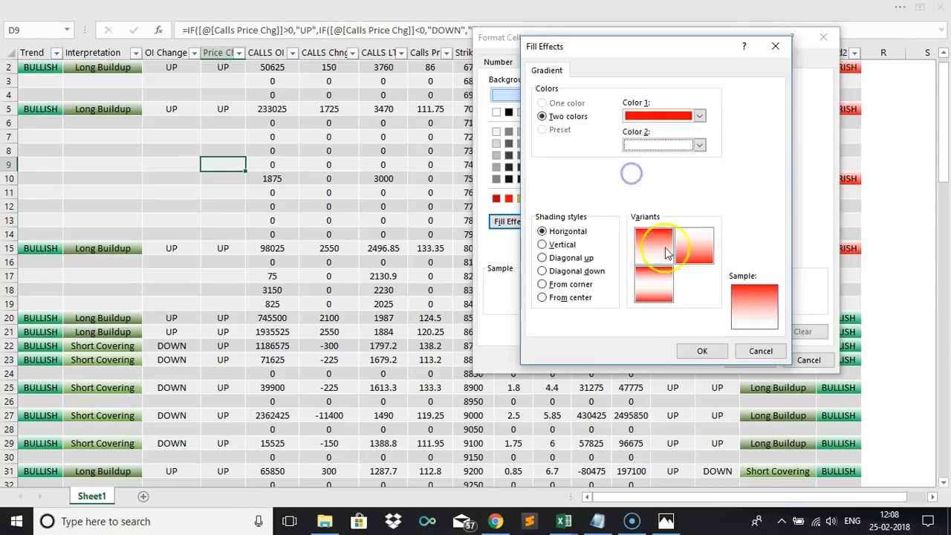
pyautogui.click(701, 351)
pyautogui.click(743, 360)
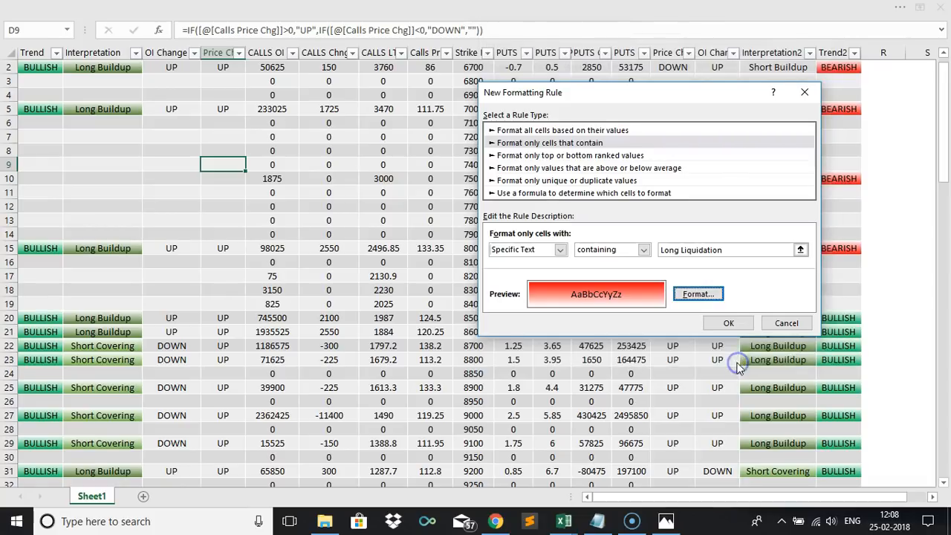
pyautogui.click(724, 327)
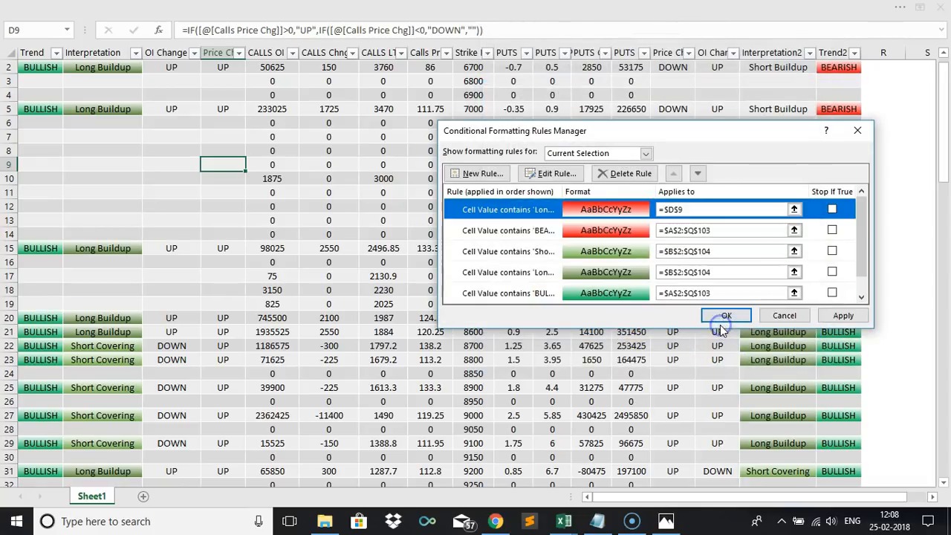
# Set the Long Liquidation rule to apply to =$A$2:$Q$103 and apply the changes.
pyautogui.click(710, 213)
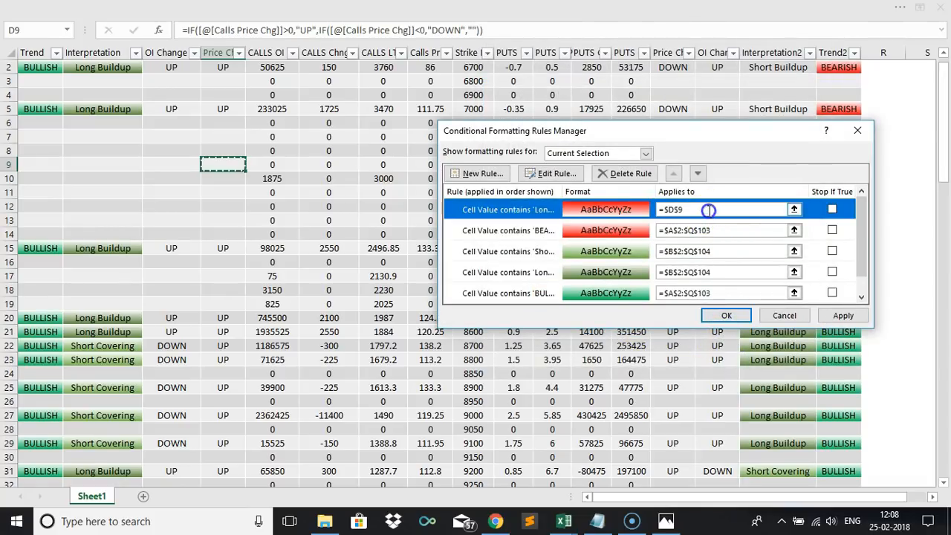
pyautogui.write('=$A$2:$Q$103')
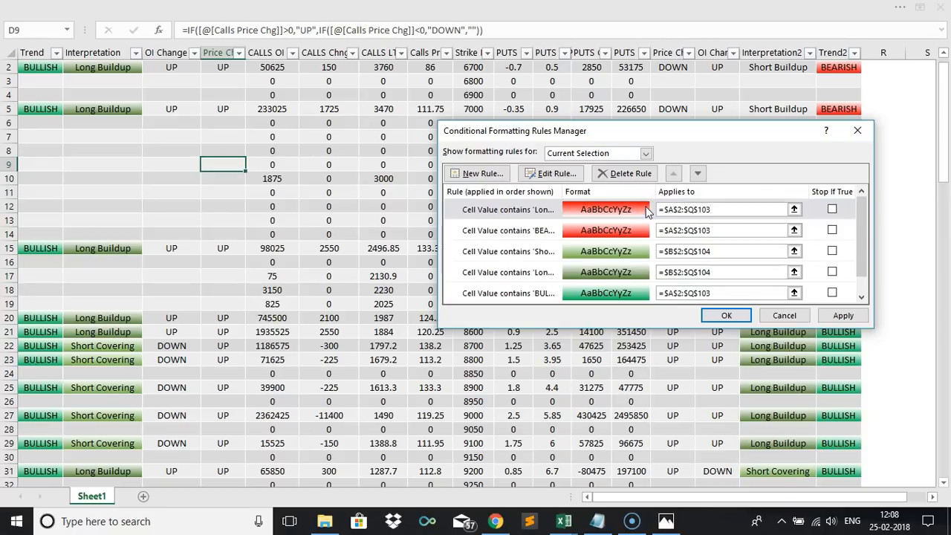
pyautogui.click(678, 209)
pyautogui.click(835, 316)
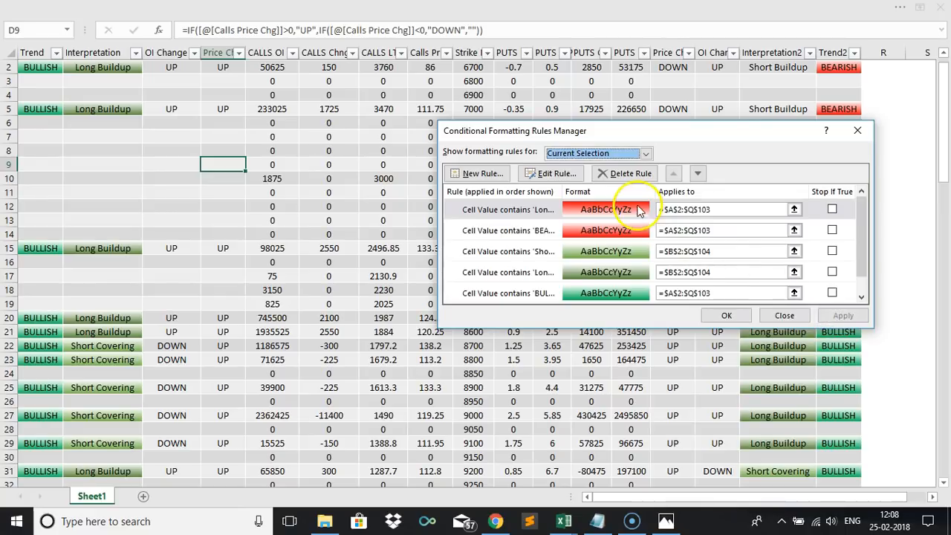
# Add a new rule for cells whose specific text contains Short Buildup.
pyautogui.click(481, 175)
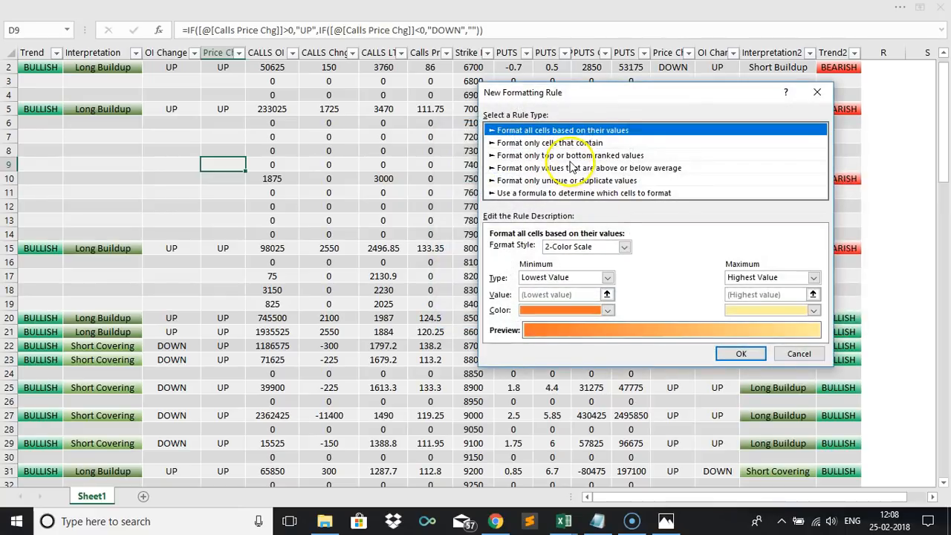
pyautogui.click(565, 144)
pyautogui.click(560, 250)
pyautogui.click(513, 262)
pyautogui.click(529, 251)
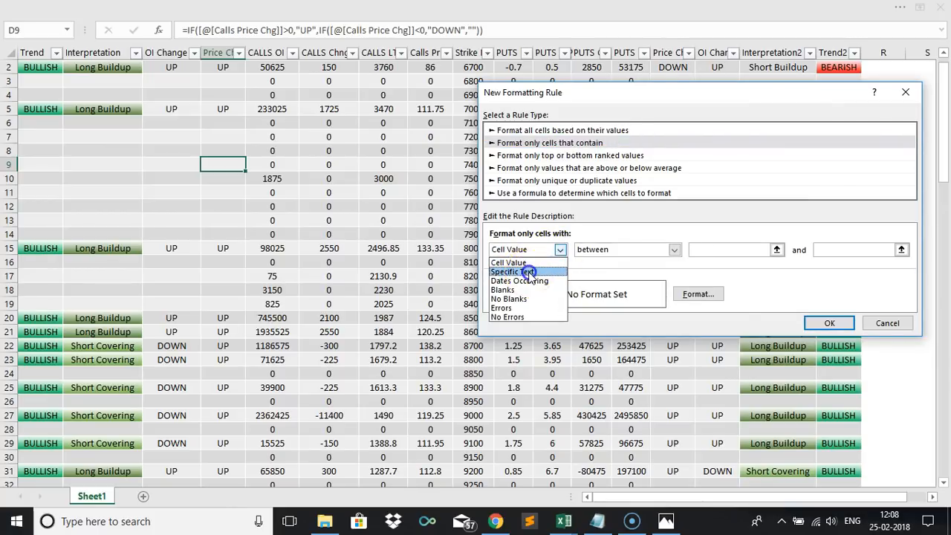
pyautogui.click(529, 271)
pyautogui.click(684, 250)
pyautogui.write('Short')
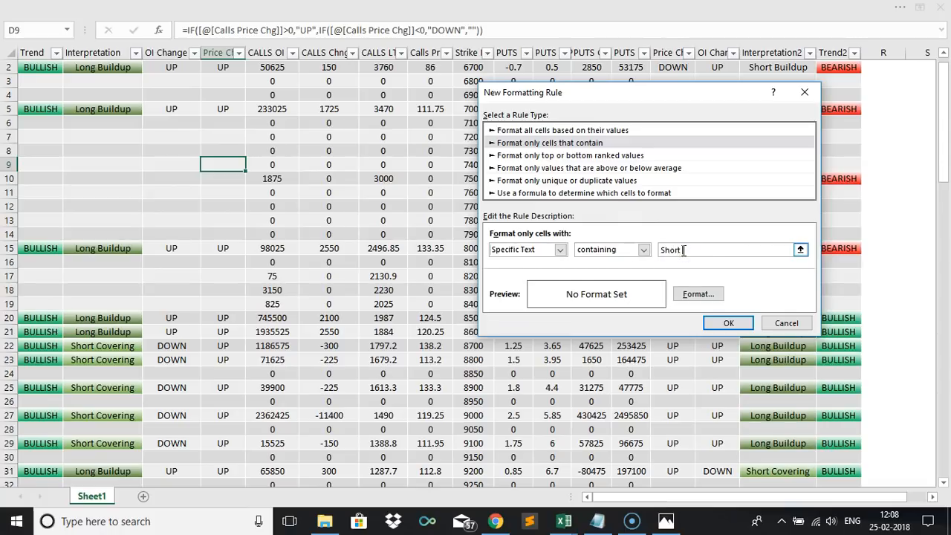
pyautogui.write(' Buildup')
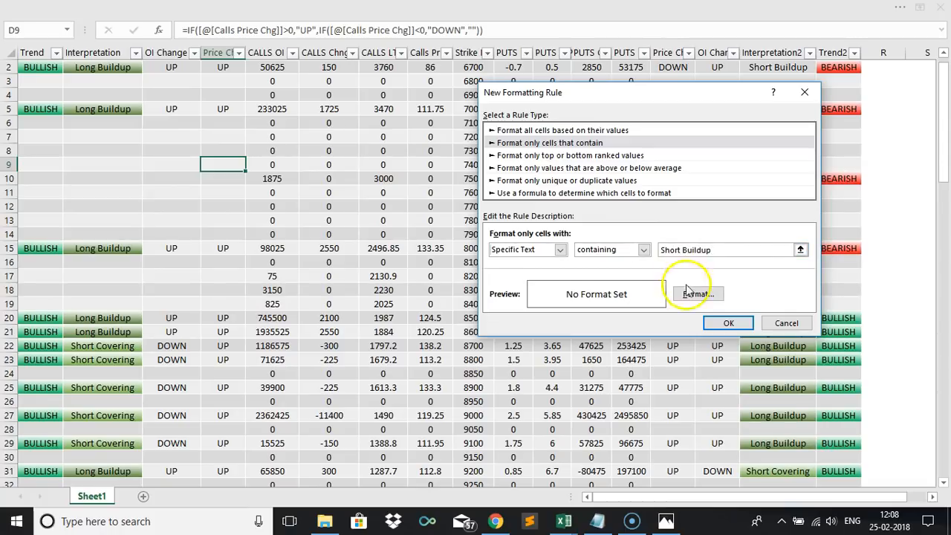
# Format the Short Buildup rule with a horizontal two-colour gradient fill from red to white and save the rule.
pyautogui.click(693, 293)
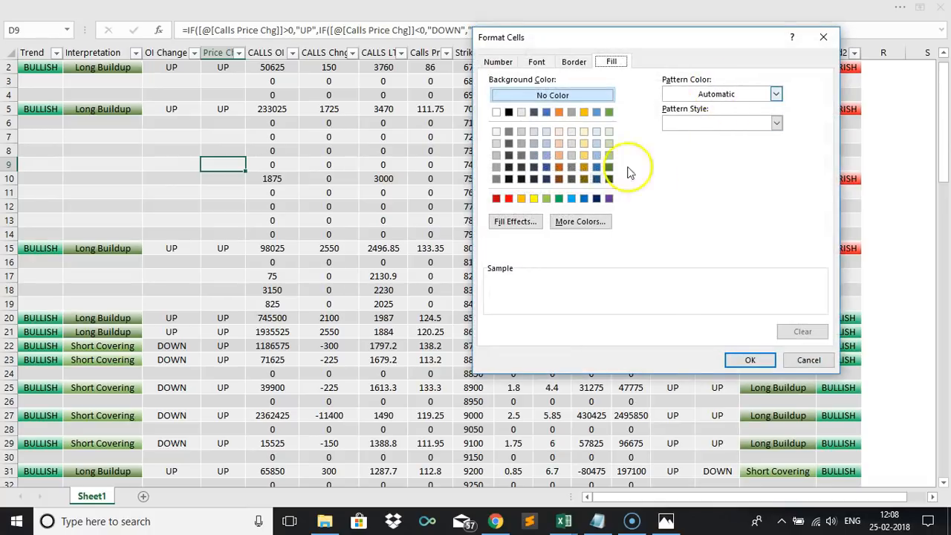
pyautogui.click(515, 221)
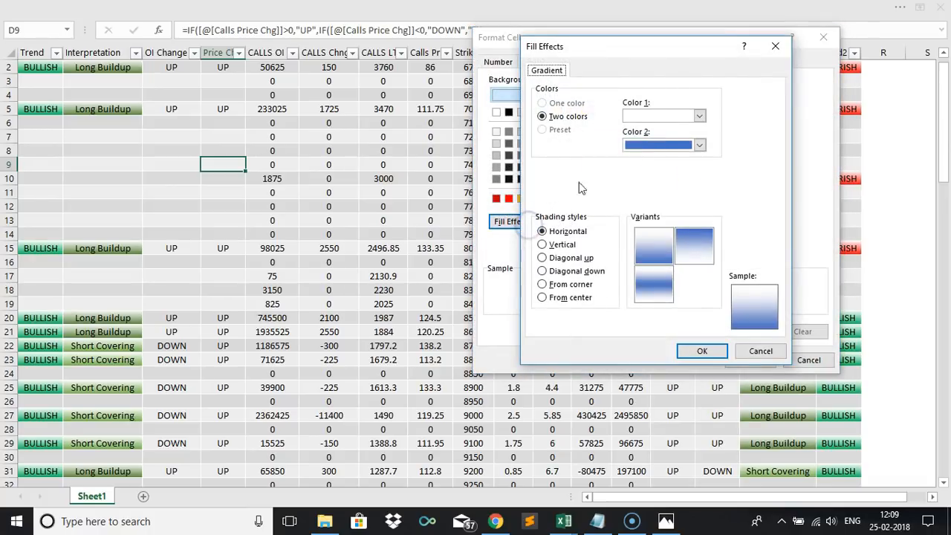
pyautogui.click(659, 145)
pyautogui.click(661, 117)
pyautogui.click(661, 117)
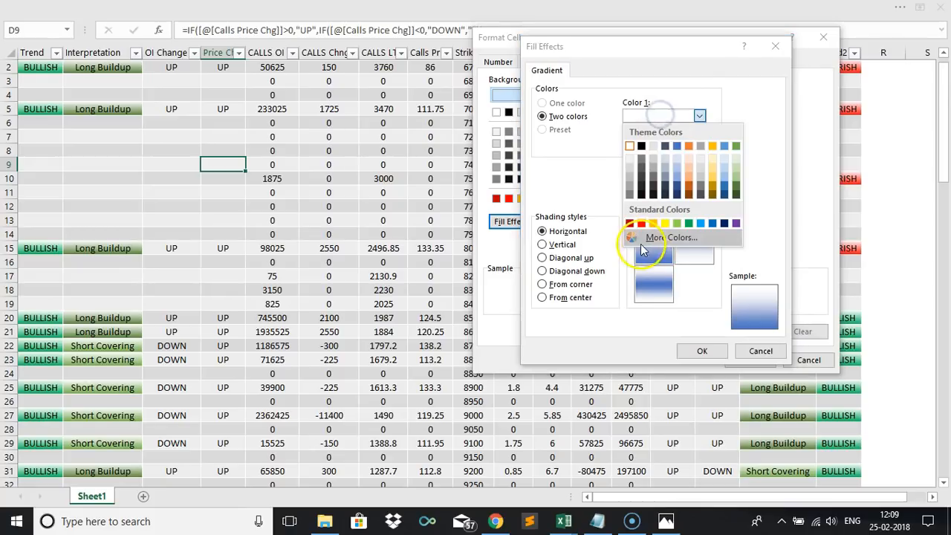
pyautogui.click(640, 222)
pyautogui.click(663, 147)
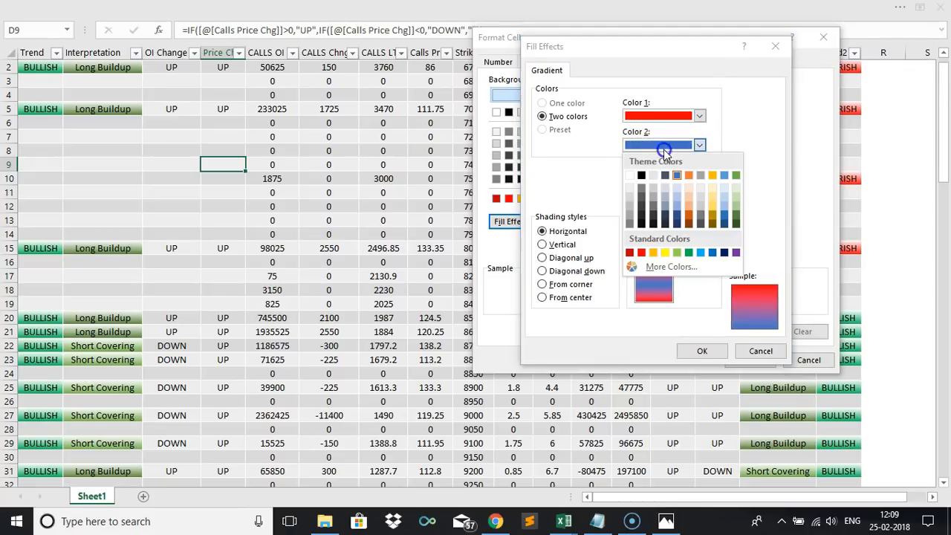
pyautogui.click(632, 177)
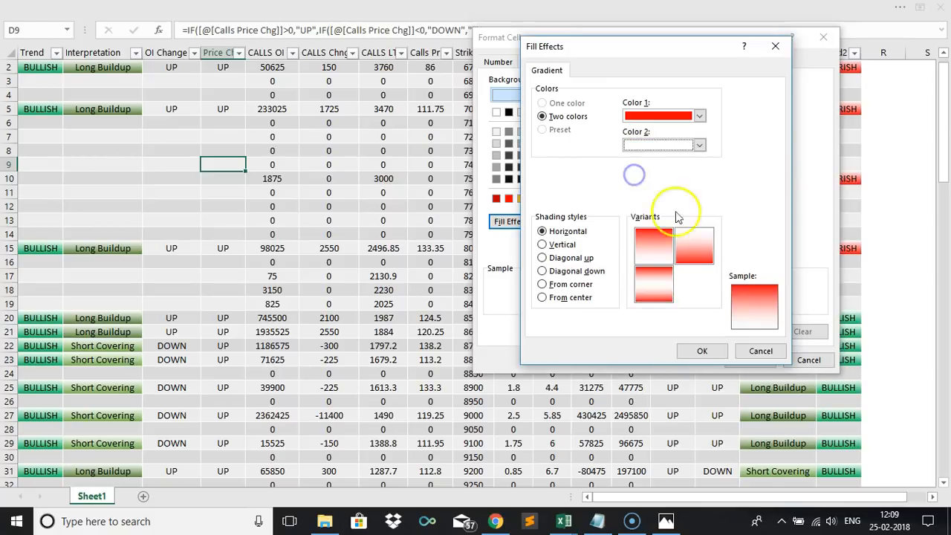
pyautogui.click(701, 351)
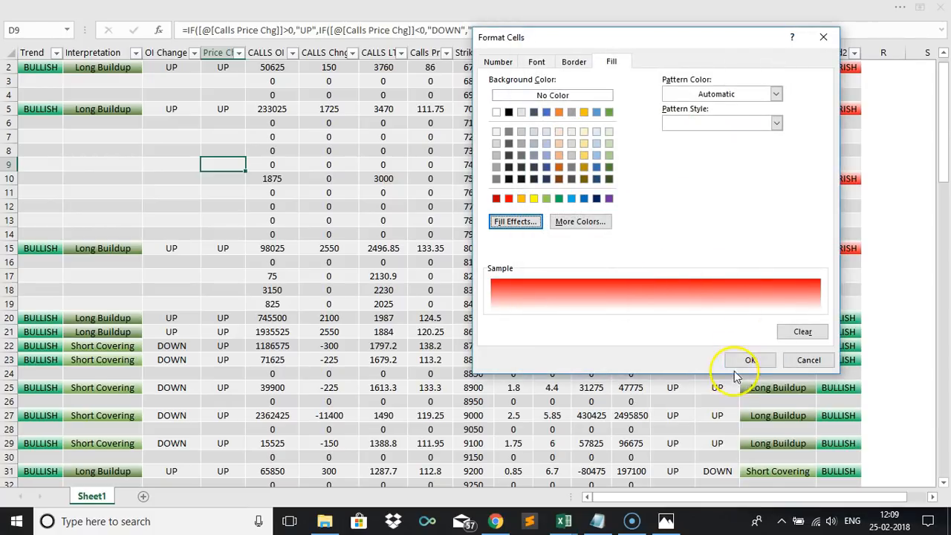
pyautogui.click(749, 360)
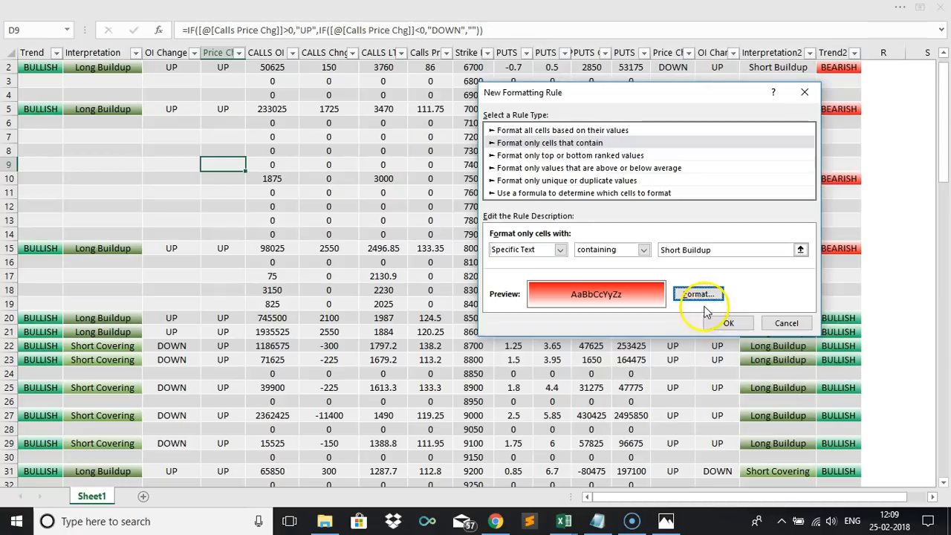
pyautogui.click(728, 325)
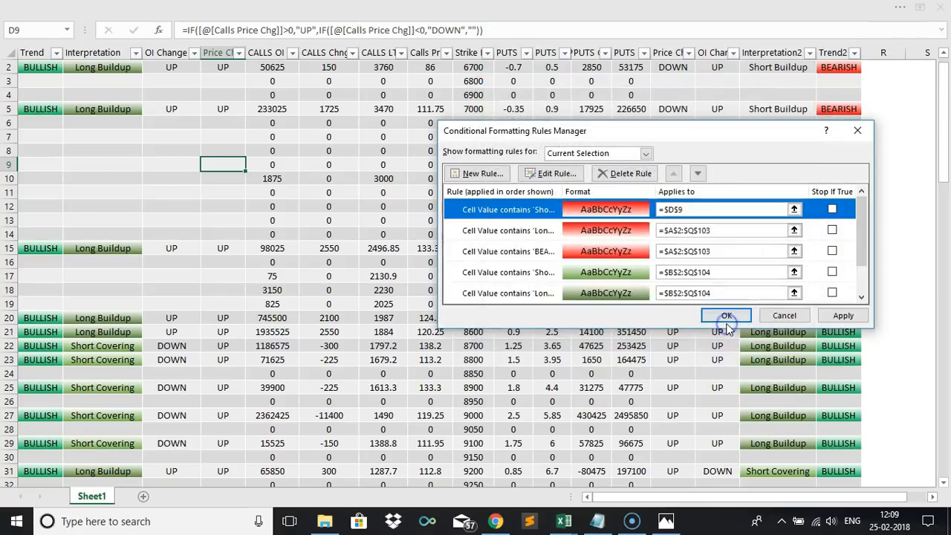
# Set the Short Buildup rule to apply to =$A$2:$Q$103 and apply the changes.
pyautogui.click(629, 208)
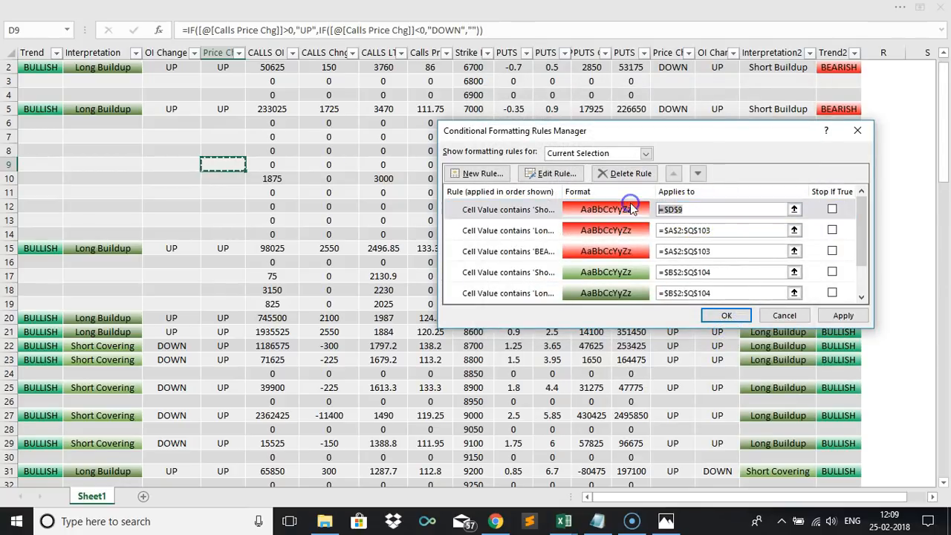
pyautogui.write('v')
pyautogui.hotkey('ctrl', 'v')
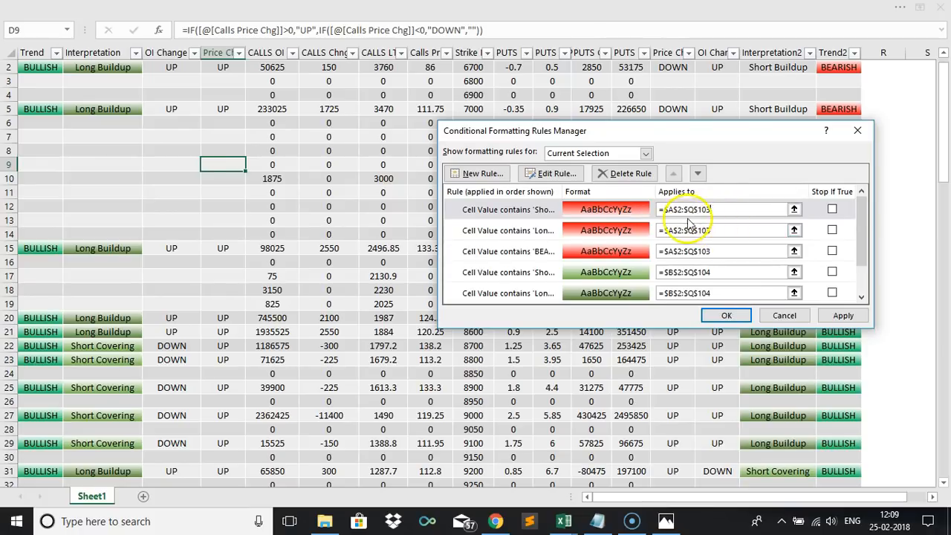
pyautogui.click(842, 316)
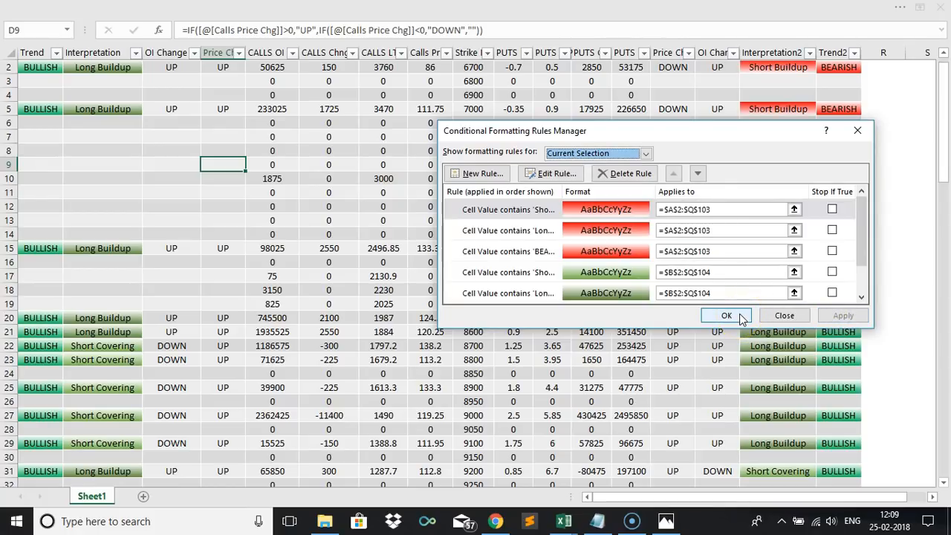
# Add a new rule for cells whose specific text contains UP.
pyautogui.click(479, 173)
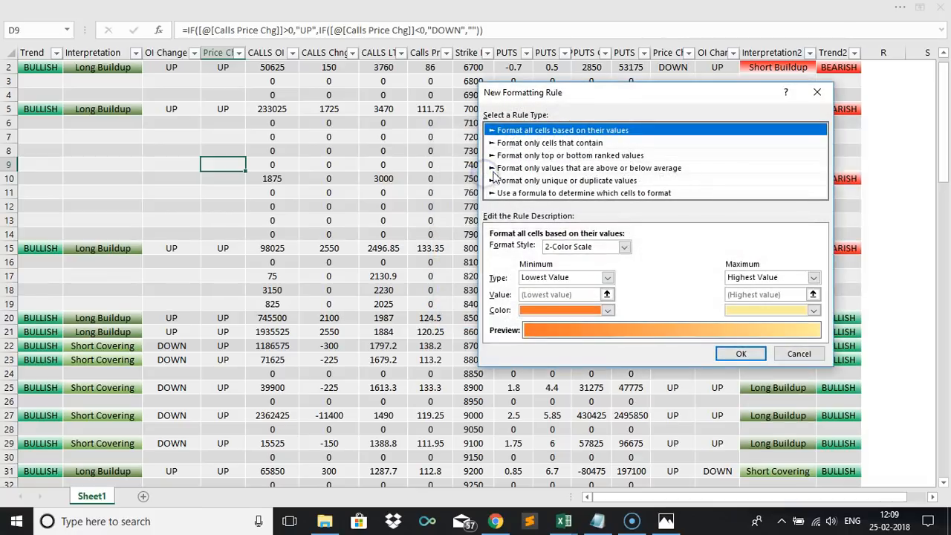
pyautogui.click(546, 143)
pyautogui.click(560, 250)
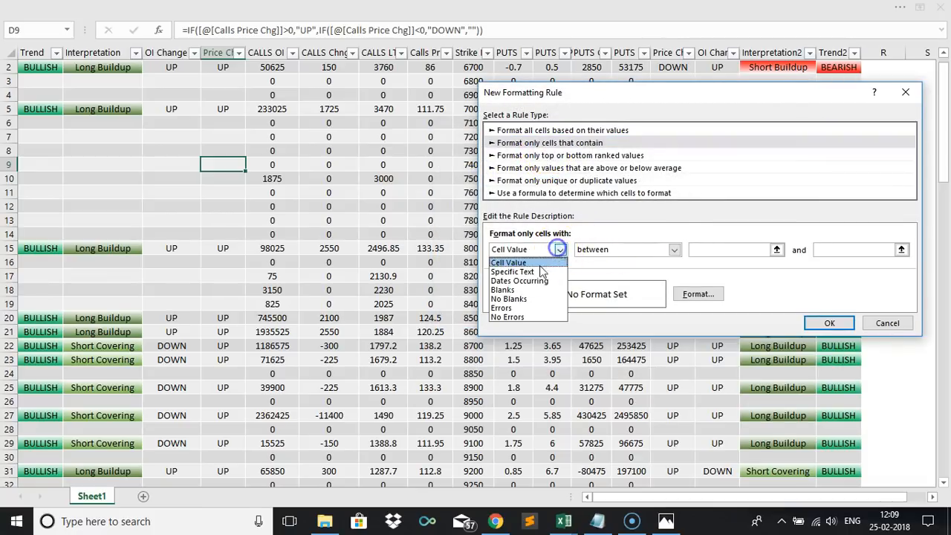
pyautogui.click(529, 269)
pyautogui.click(692, 251)
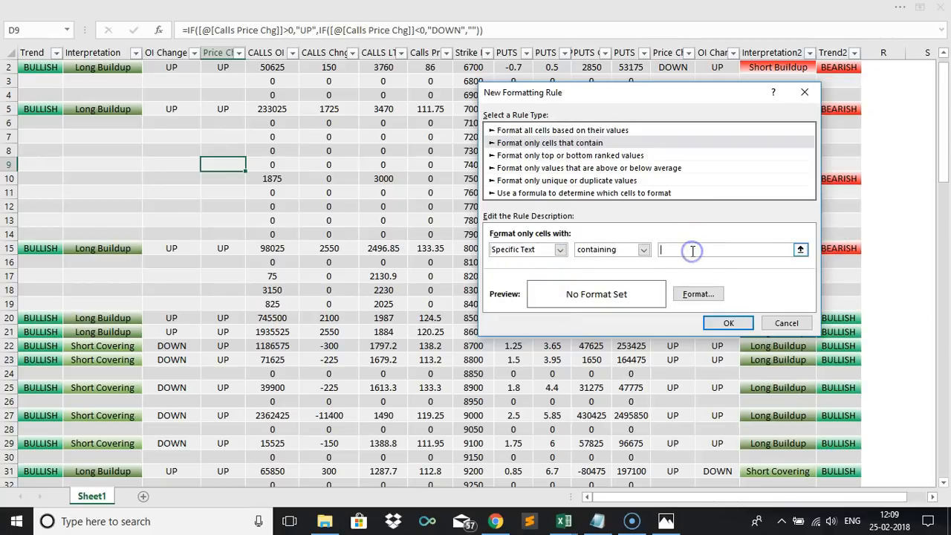
# Format the UP rule with a horizontal two-colour gradient fill from white to dark green and save the rule.
pyautogui.click(698, 294)
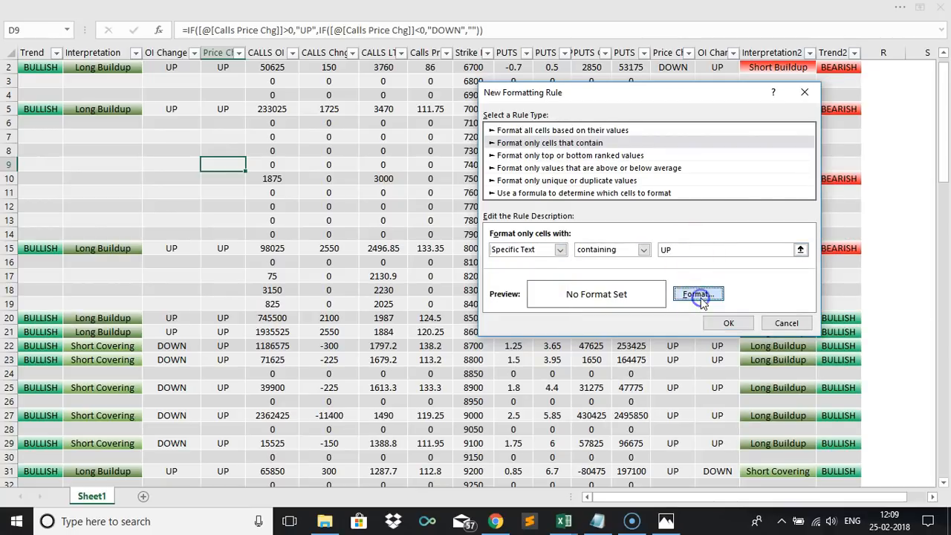
pyautogui.click(515, 221)
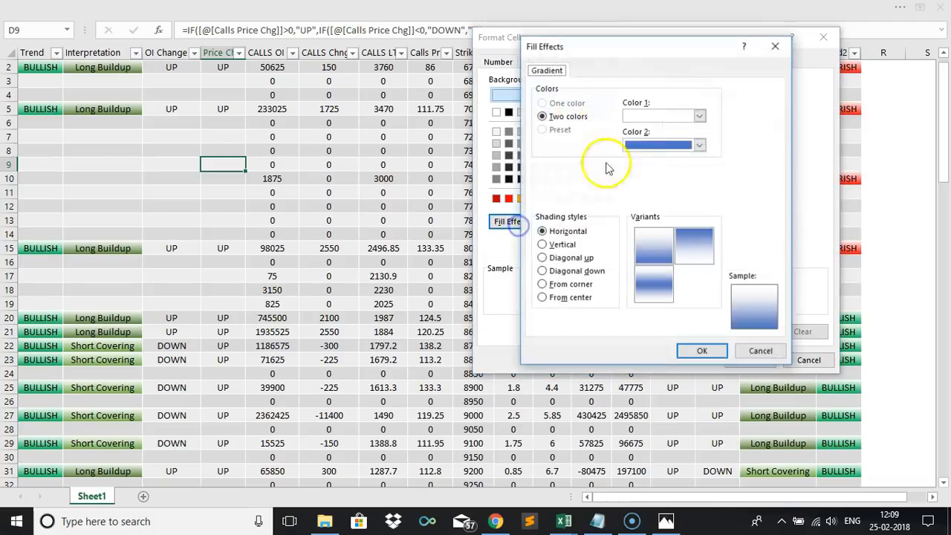
pyautogui.click(650, 147)
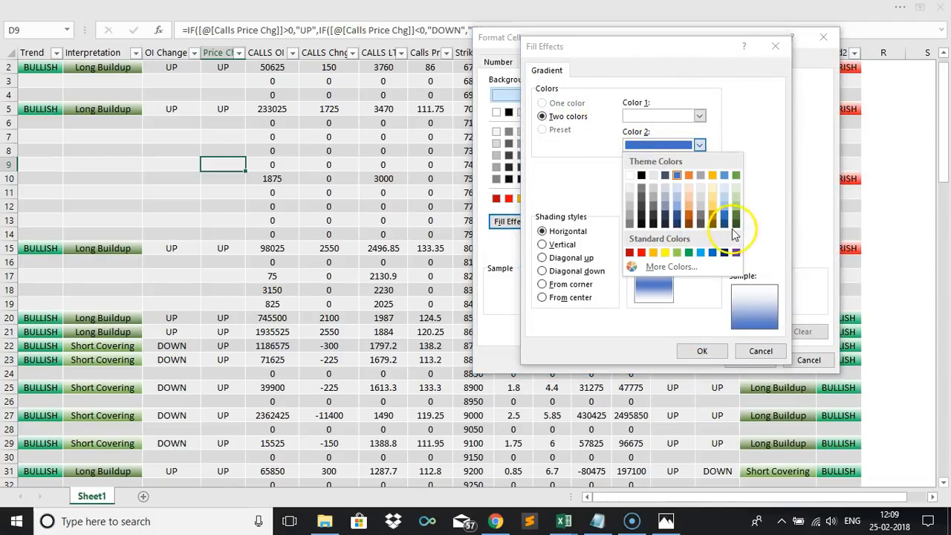
pyautogui.click(734, 222)
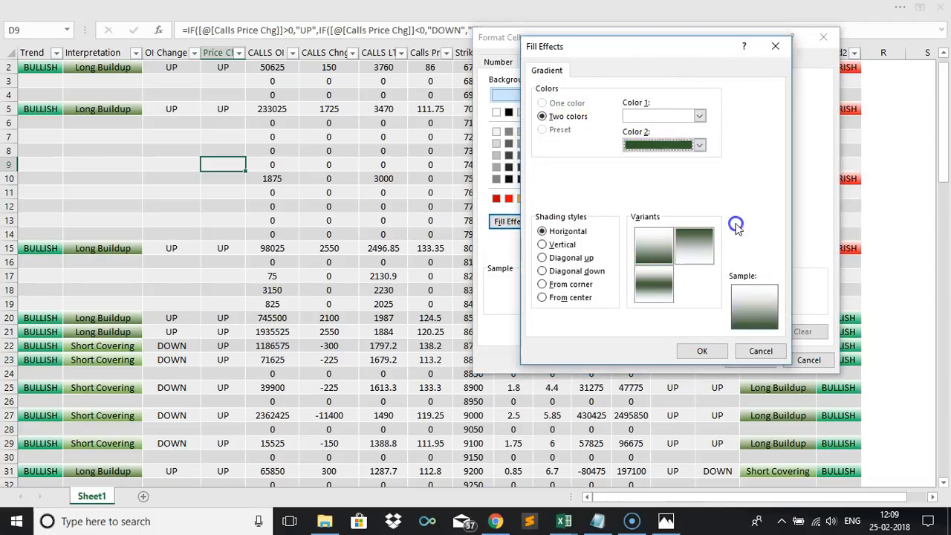
pyautogui.click(704, 352)
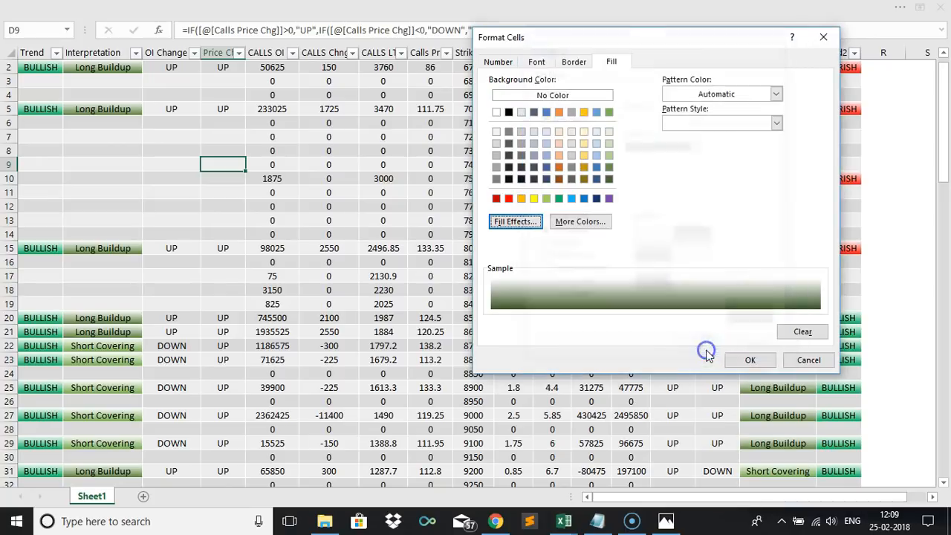
pyautogui.click(747, 360)
pyautogui.click(726, 323)
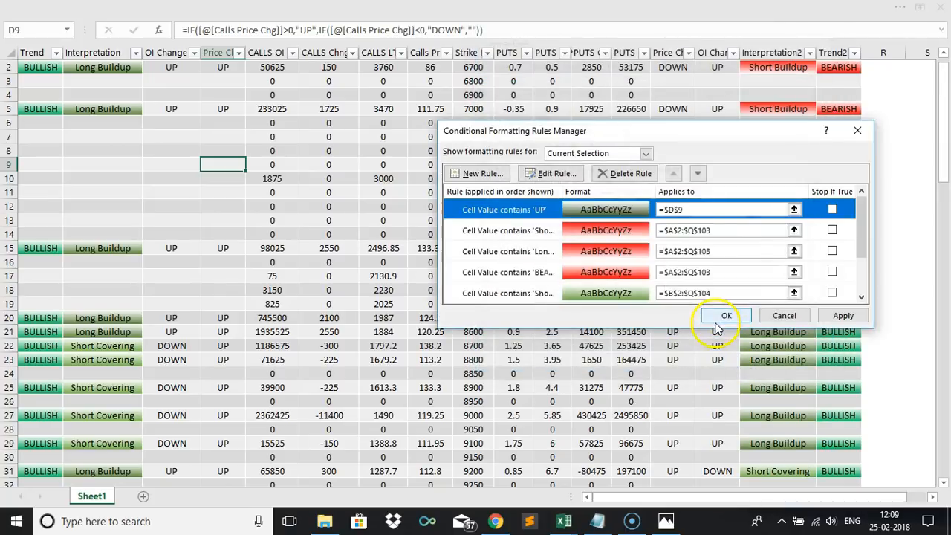
# Set the UP rule to apply to =$A$2:$Q$103 and apply the changes.
pyautogui.moveTo(693, 217); pyautogui.dragTo(617, 211)
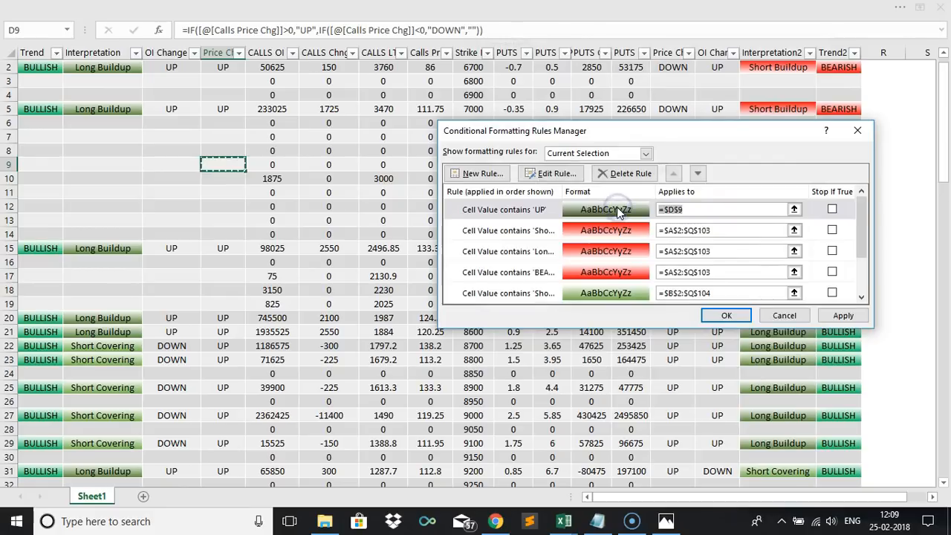
pyautogui.hotkey('ctrl', 'v')
pyautogui.click(842, 315)
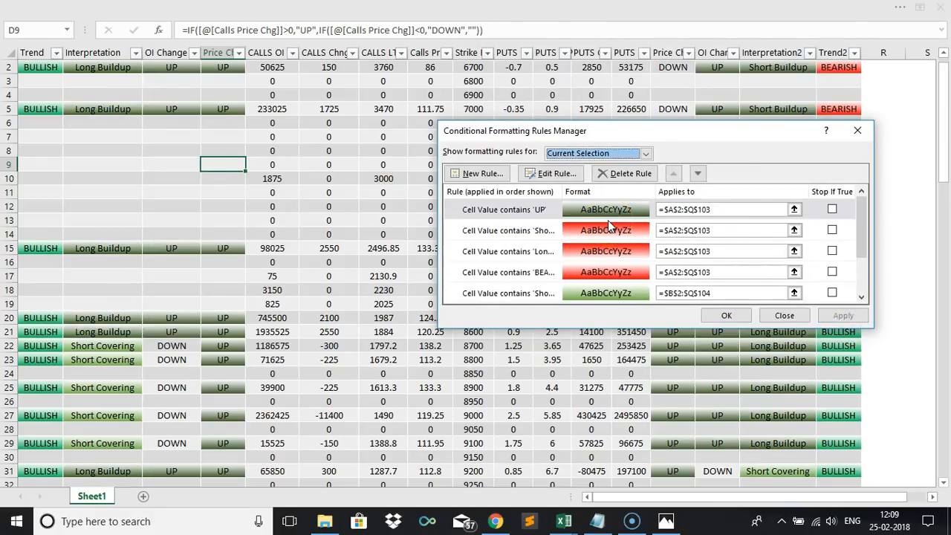
# Add a new rule for cells whose specific text contains DOWN.
pyautogui.click(477, 173)
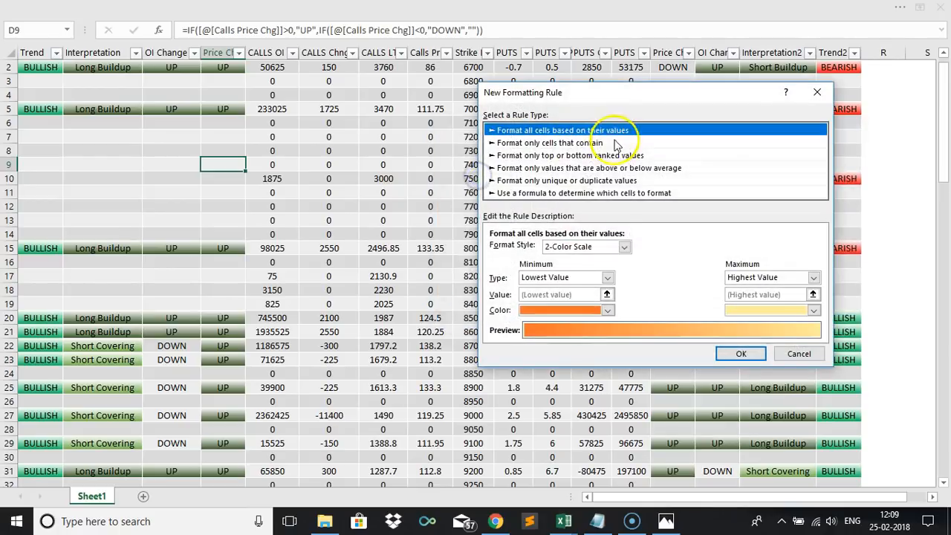
pyautogui.click(586, 144)
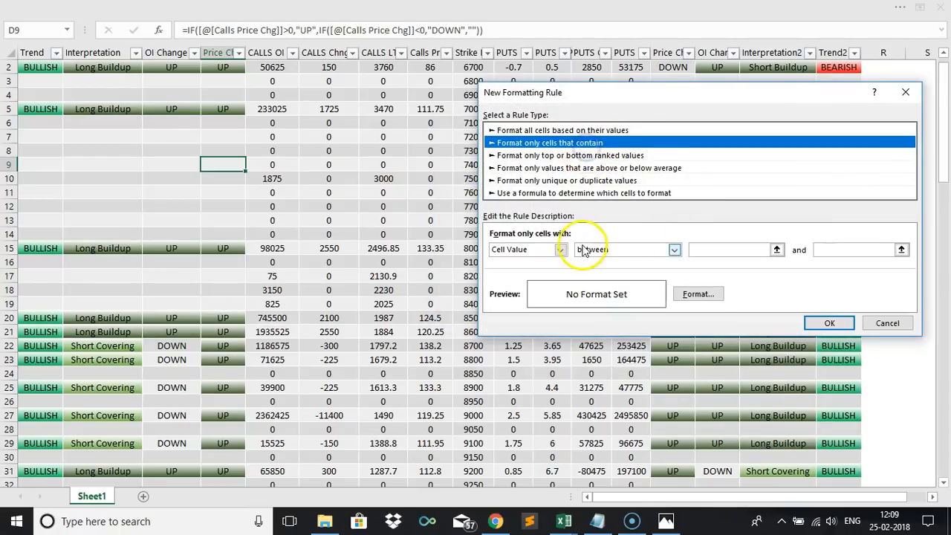
pyautogui.click(560, 249)
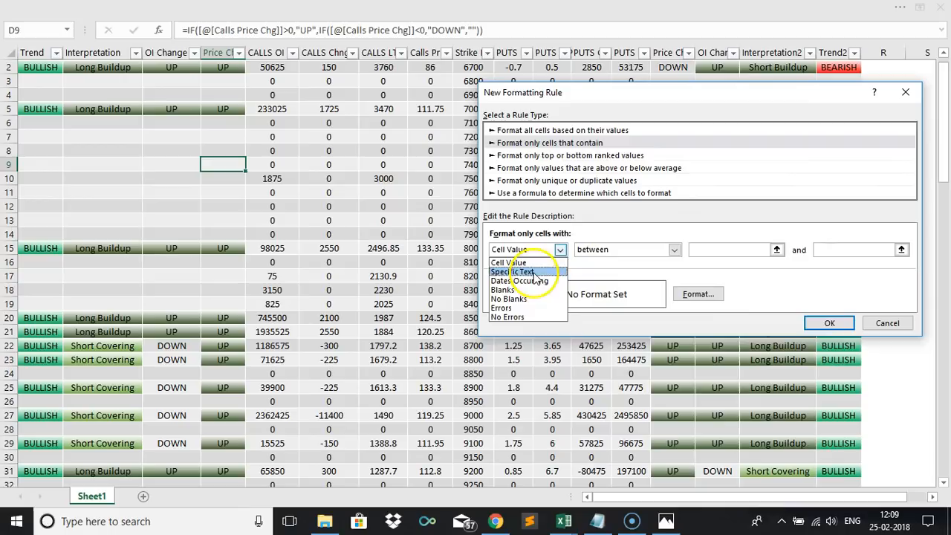
pyautogui.click(528, 272)
pyautogui.click(669, 250)
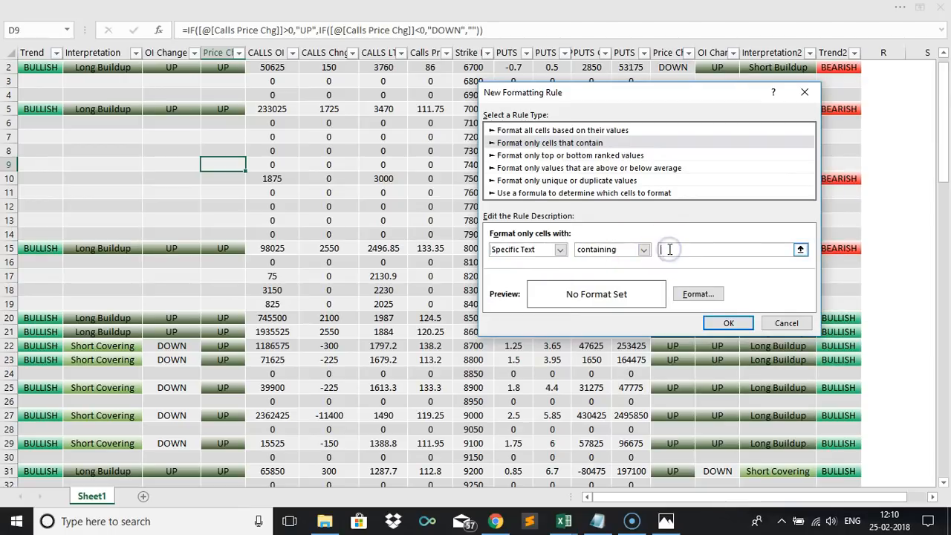
pyautogui.write('DOWN')
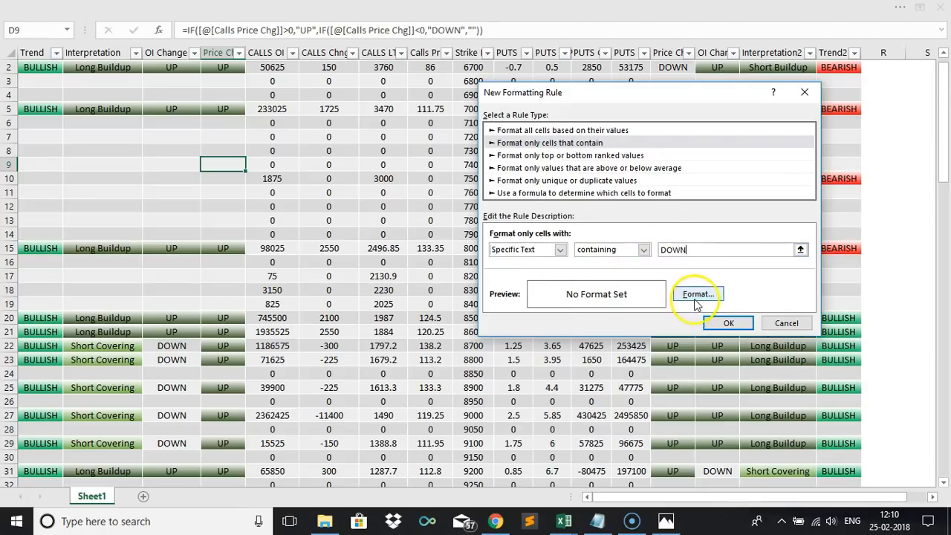
# Format the DOWN rule with a horizontal two-colour gradient fill from red to white and save the rule.
pyautogui.click(697, 294)
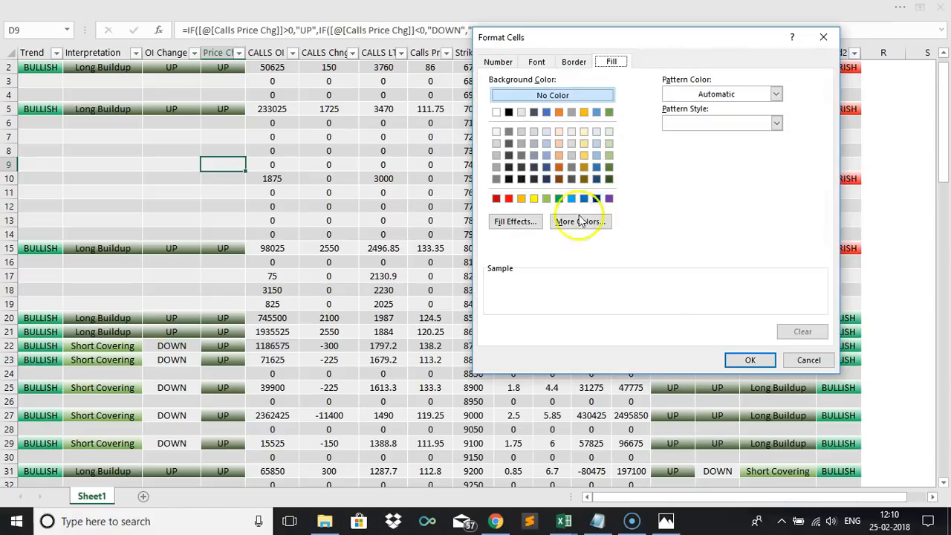
pyautogui.click(530, 225)
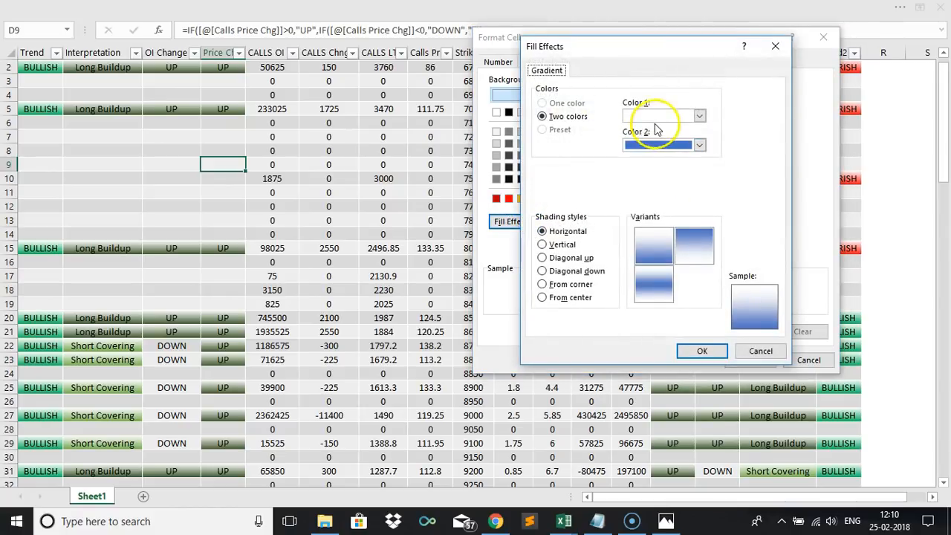
pyautogui.click(658, 115)
pyautogui.click(735, 193)
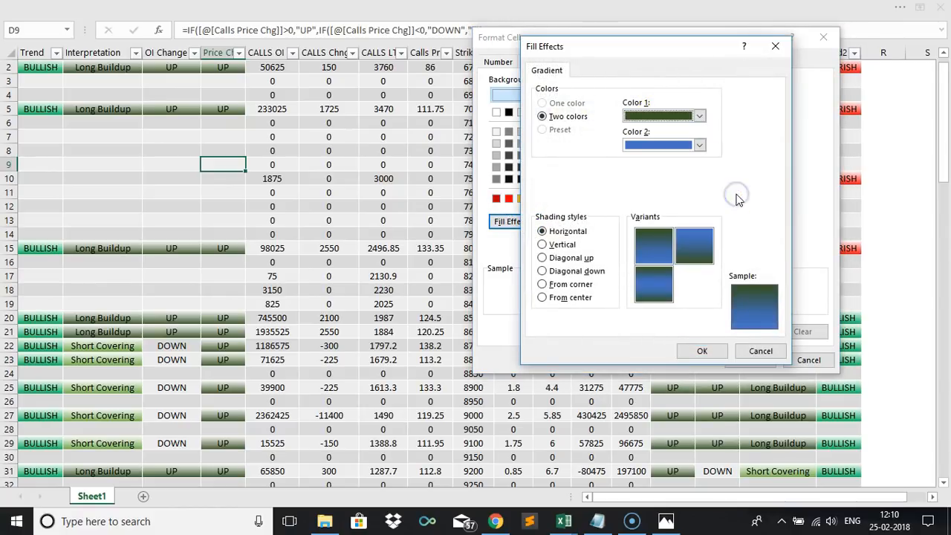
pyautogui.click(682, 119)
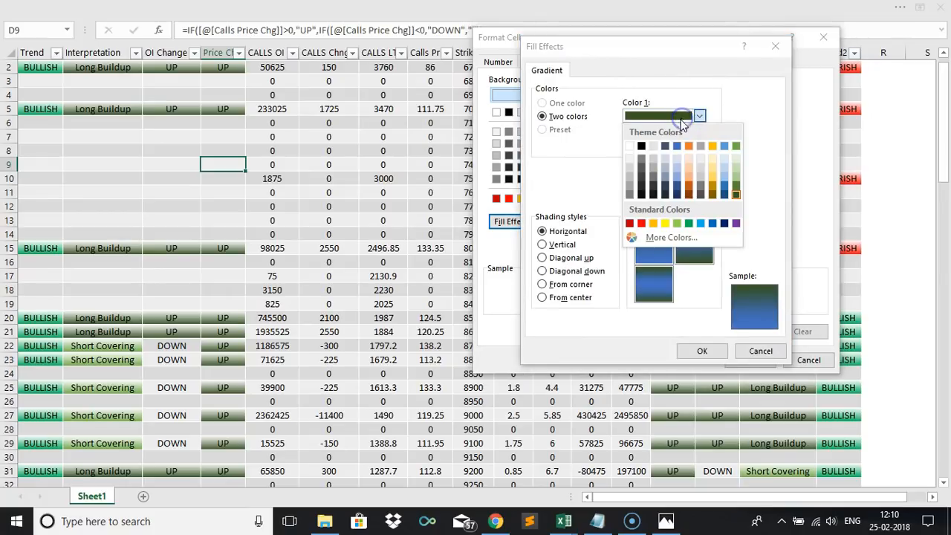
pyautogui.click(637, 221)
pyautogui.click(662, 145)
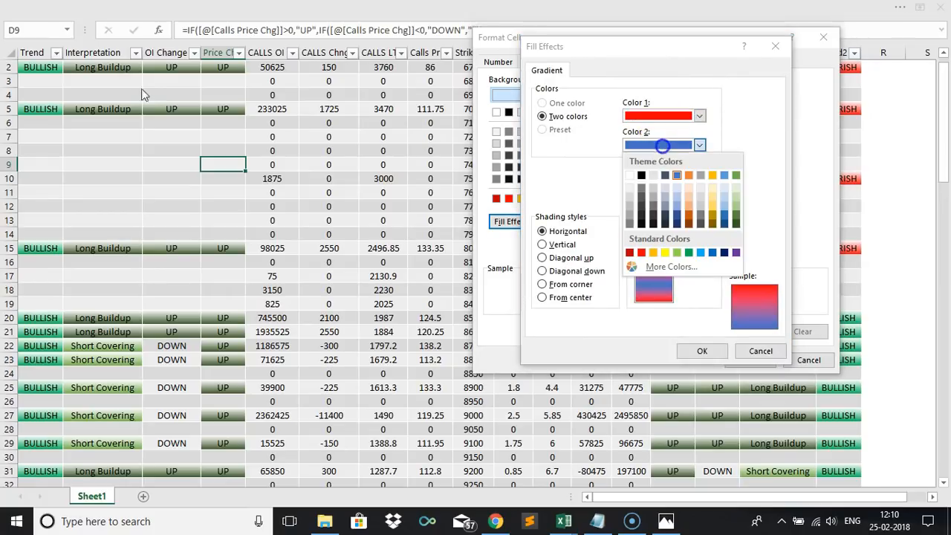
pyautogui.click(629, 175)
pyautogui.click(687, 354)
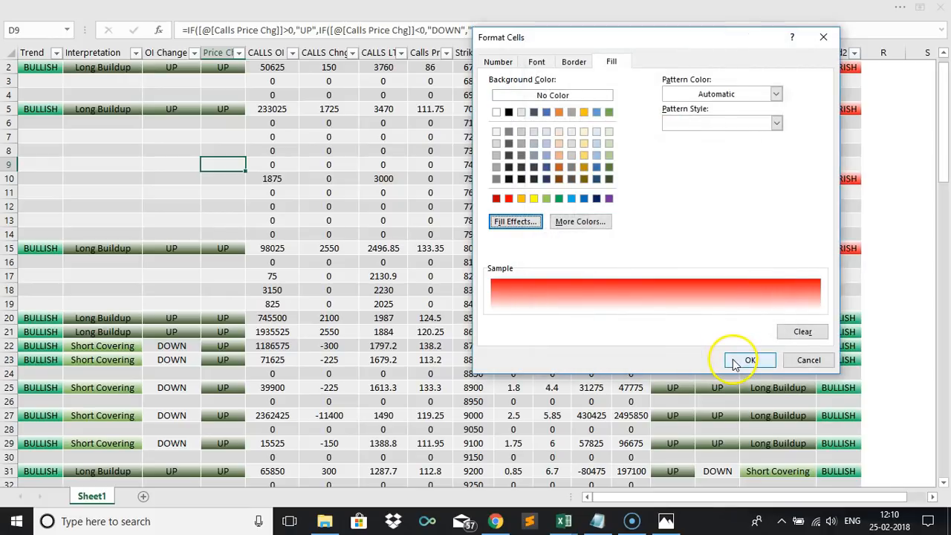
pyautogui.click(734, 362)
pyautogui.click(730, 323)
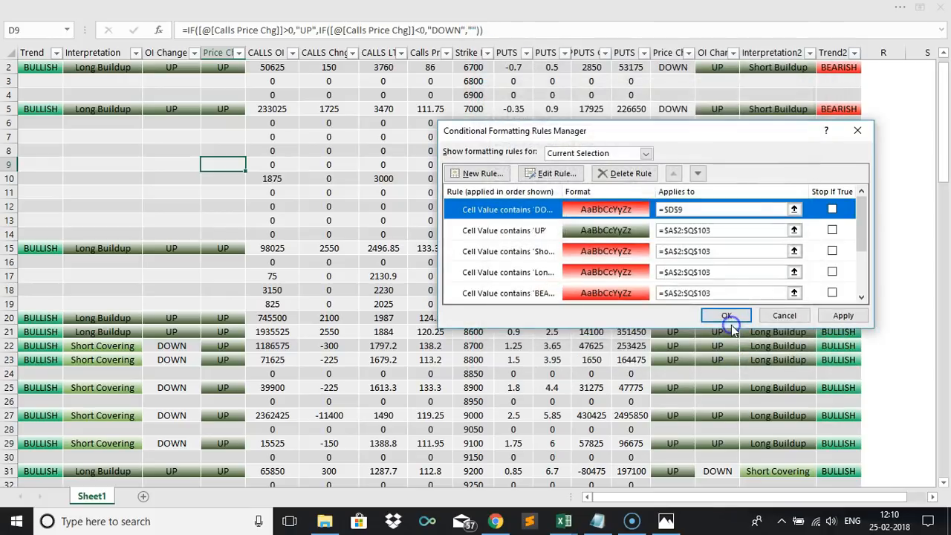
# Set the DOWN rule to apply to =$A$2:$Q$103, apply the changes and close the rules manager.
pyautogui.moveTo(684, 209); pyautogui.dragTo(607, 211)
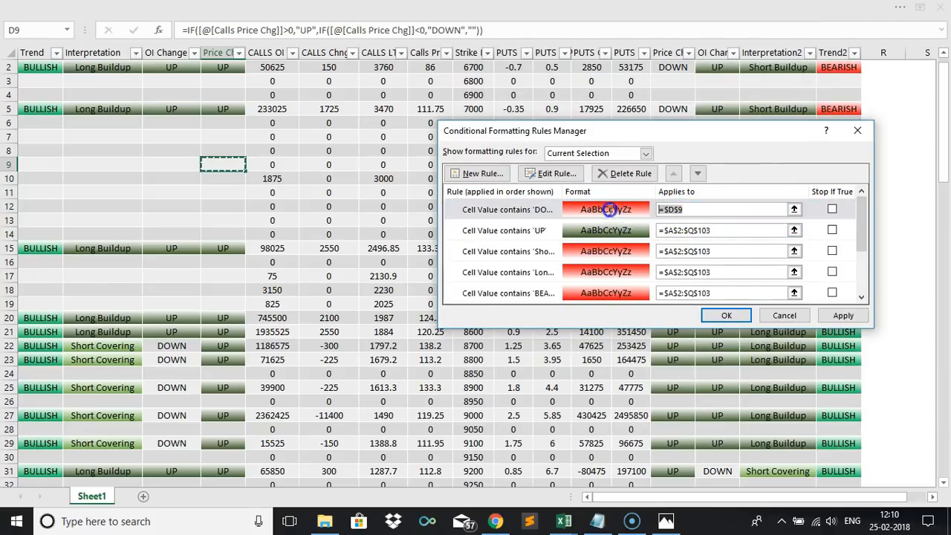
pyautogui.write('=$A$2:$Q$103')
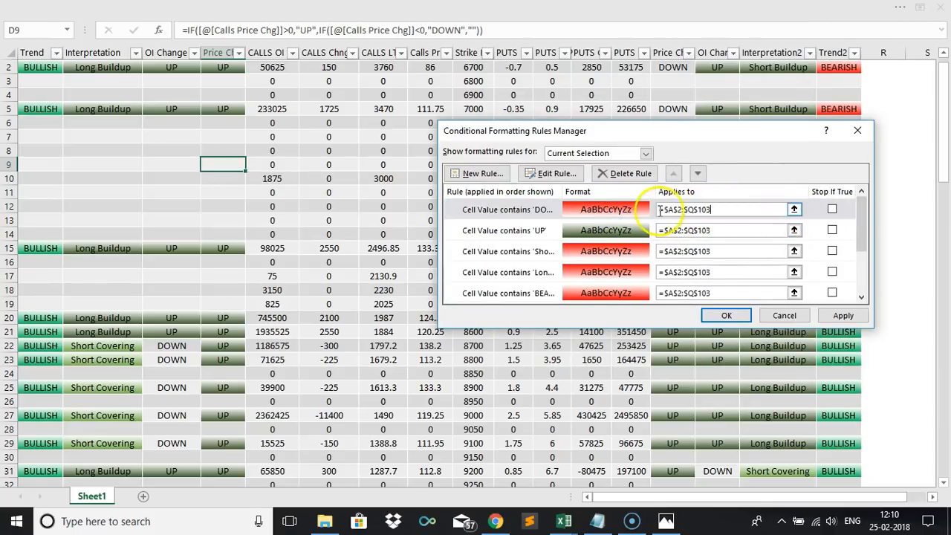
pyautogui.click(837, 315)
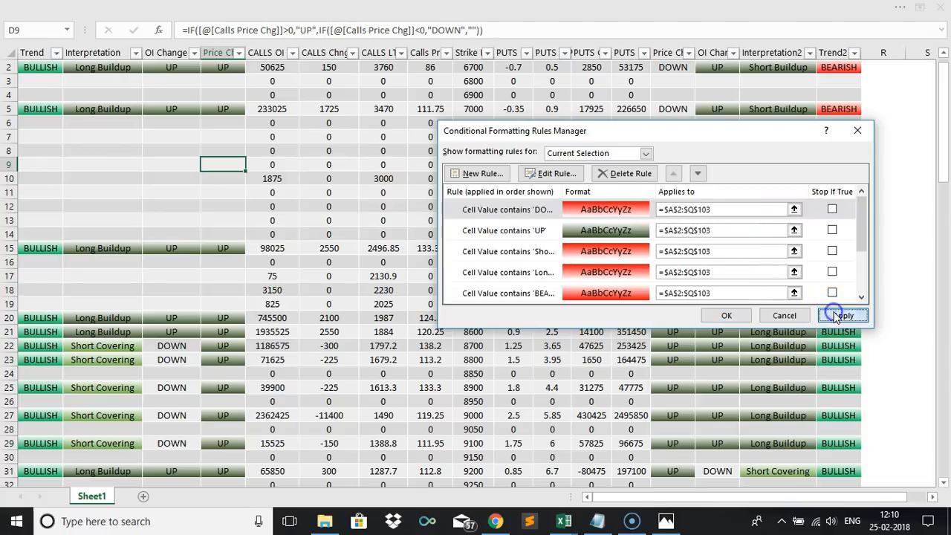
pyautogui.click(726, 315)
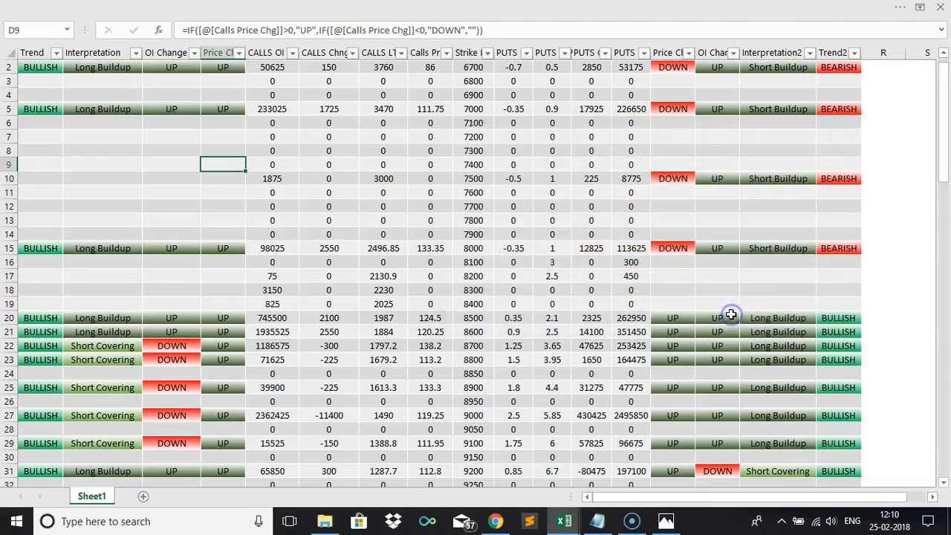
pyautogui.click(432, 276)
pyautogui.scroll(1, 423, 281)
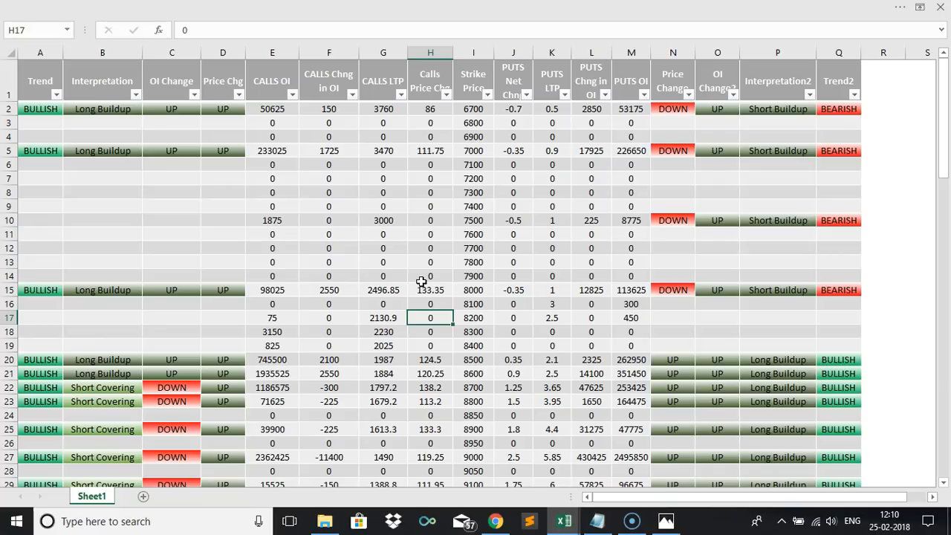
pyautogui.click(330, 112)
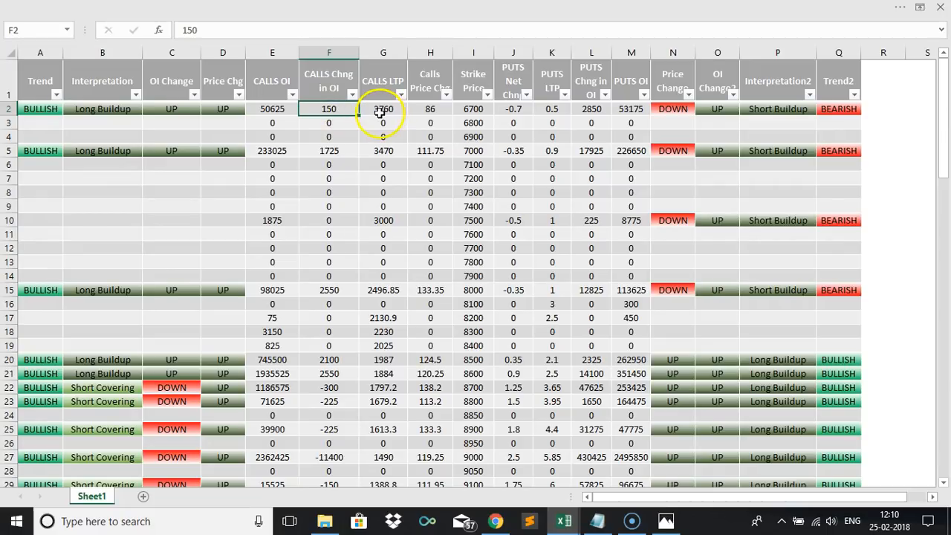
pyautogui.click(430, 111)
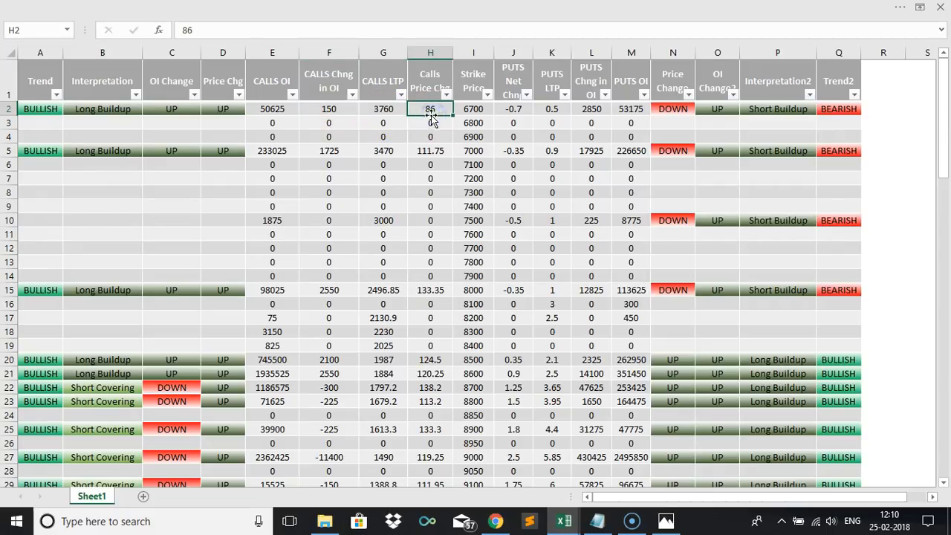
pyautogui.moveTo(327, 109); pyautogui.dragTo(325, 449)
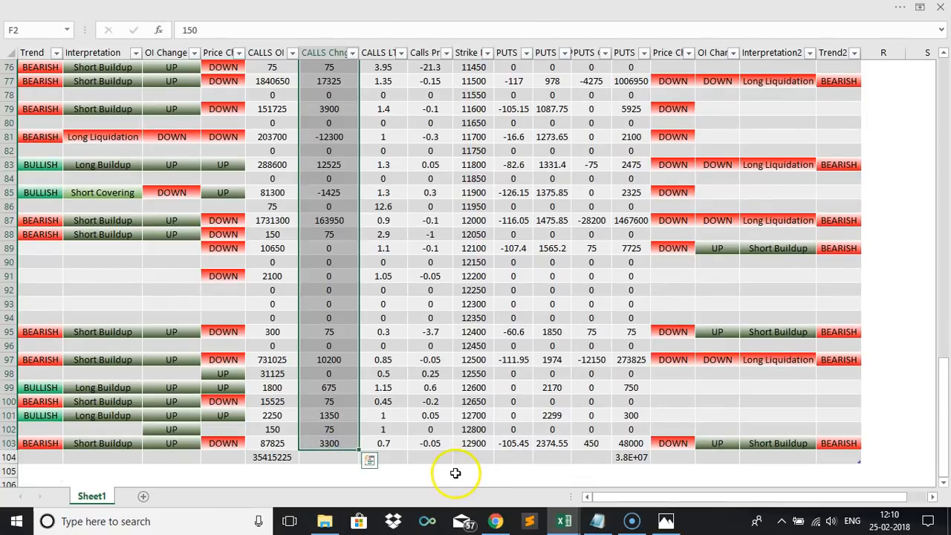
pyautogui.click(430, 441)
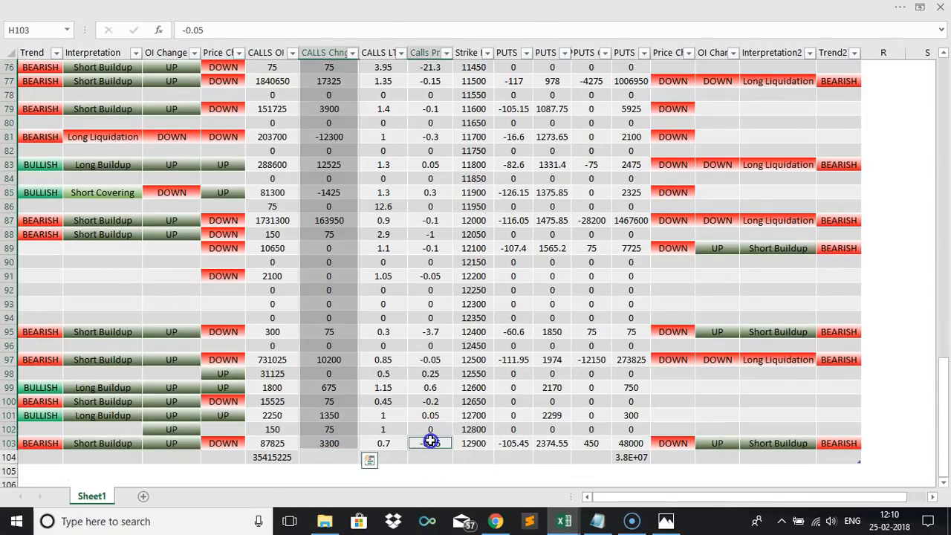
pyautogui.moveTo(430, 441); pyautogui.dragTo(437, 129)
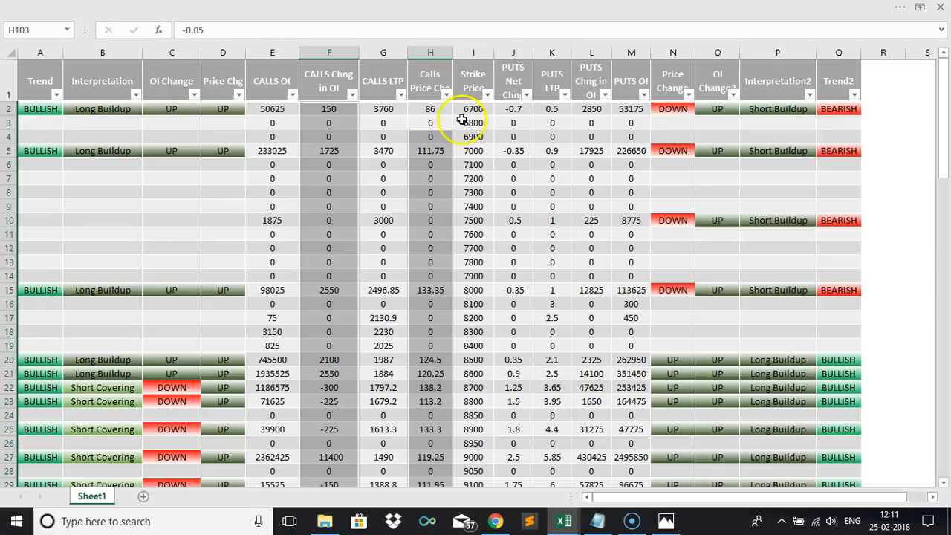
pyautogui.click(462, 121)
# Apply the 3 Arrows (Colored) icon set to the CALLS Chng in OI, Calls Price Chg, PUTS Net Chng and PUTS Chng in OI columns.
pyautogui.click(325, 49)
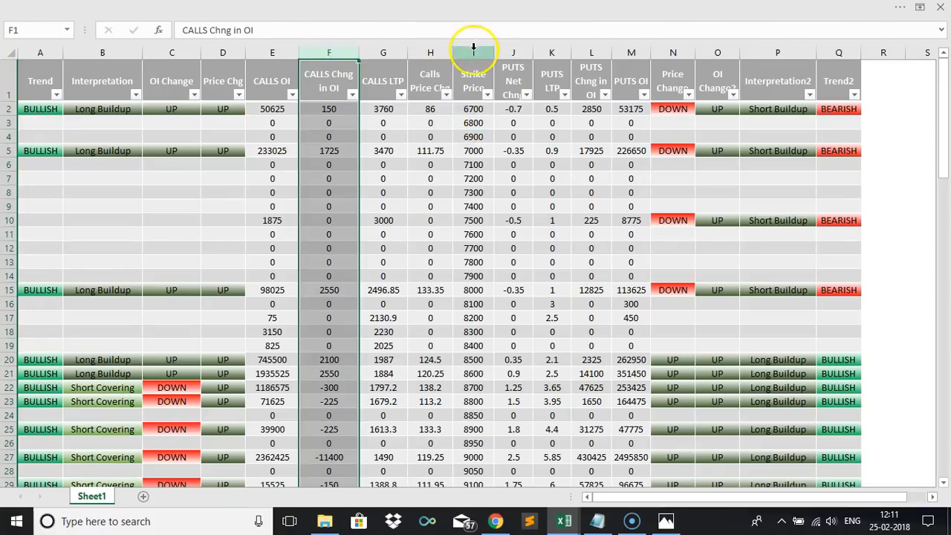
pyautogui.keyDown('ctrl'); pyautogui.click(438, 54); pyautogui.keyUp('ctrl')
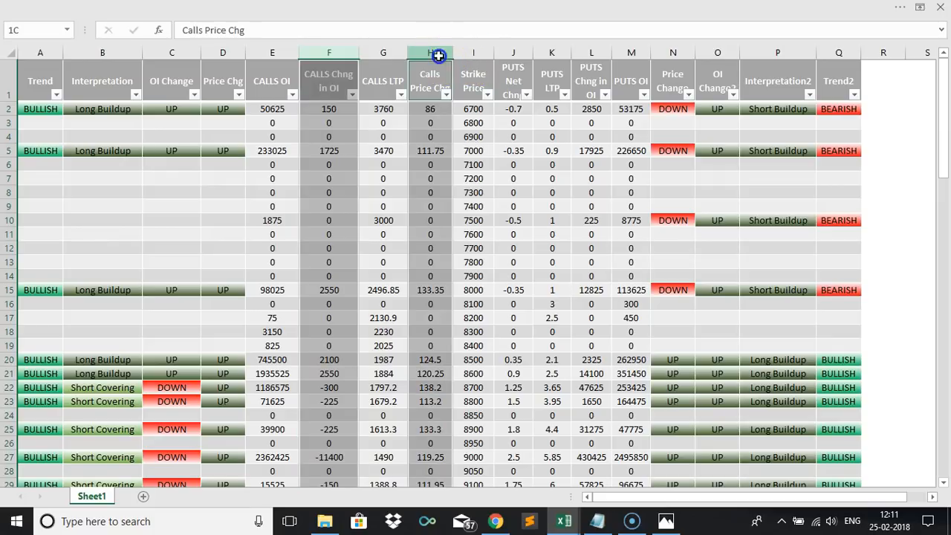
pyautogui.keyDown('ctrl'); pyautogui.click(514, 53); pyautogui.keyUp('ctrl')
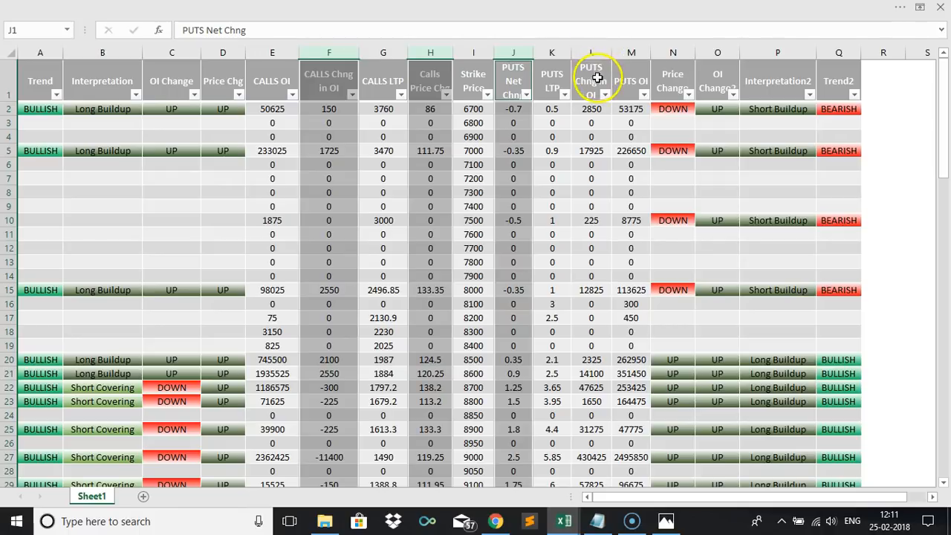
pyautogui.keyDown('ctrl'); pyautogui.click(594, 53); pyautogui.keyUp('ctrl')
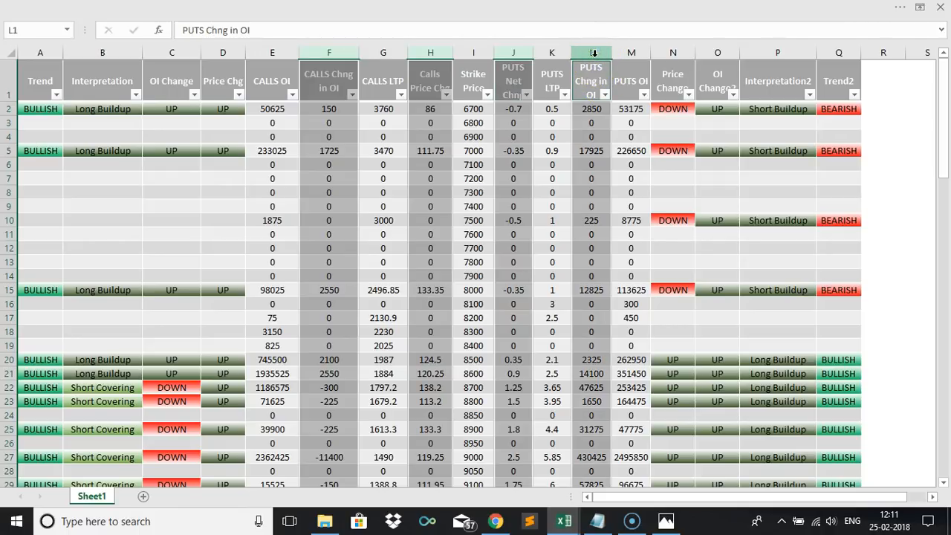
pyautogui.moveTo(940, 178); pyautogui.dragTo(946, 149)
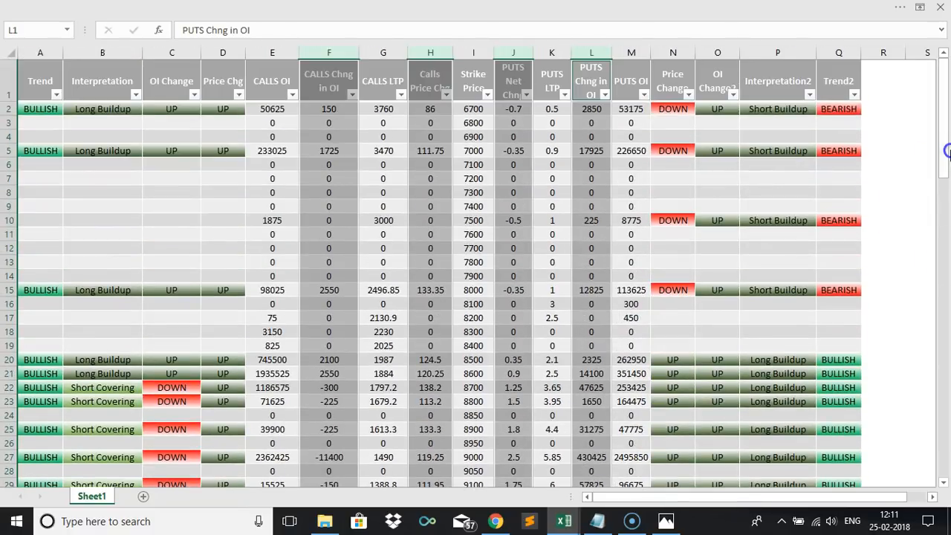
pyautogui.click(388, 11)
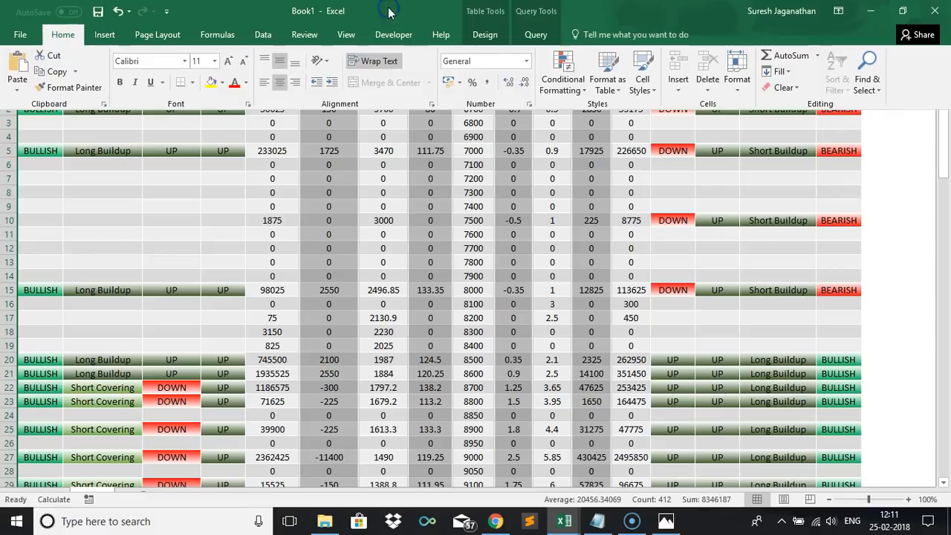
pyautogui.click(554, 83)
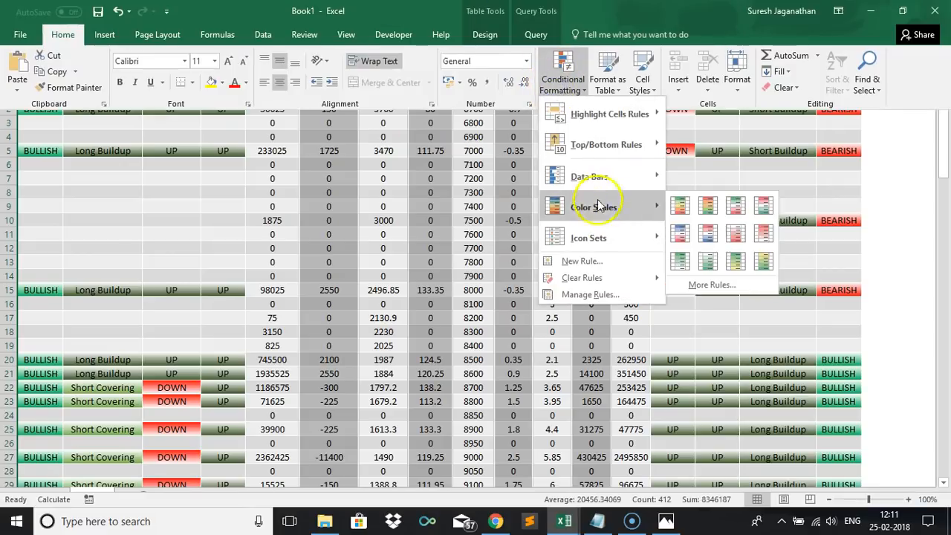
pyautogui.moveTo(595, 245)
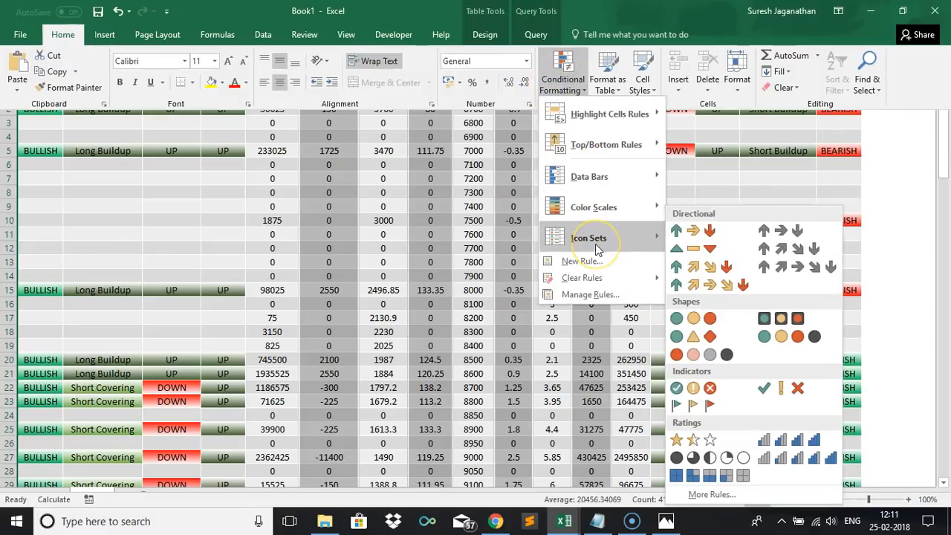
pyautogui.click(697, 238)
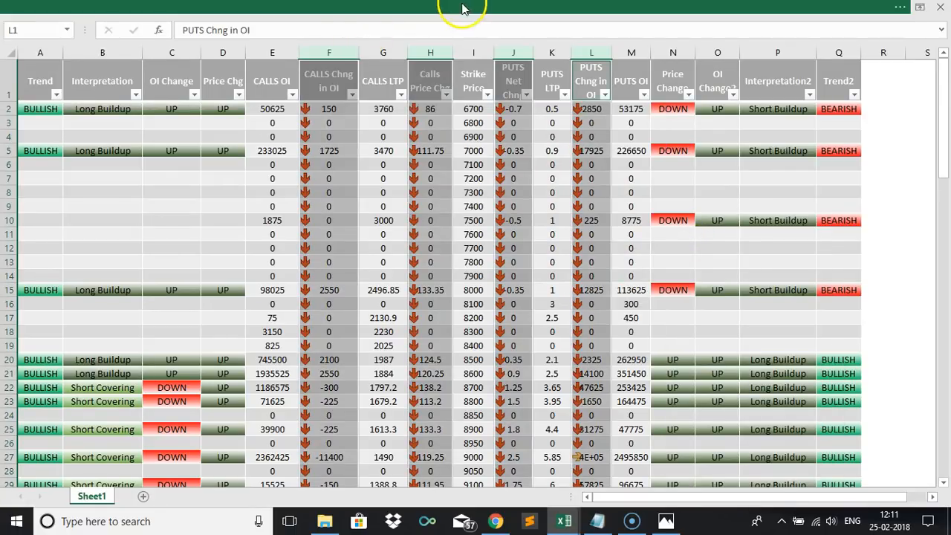
# Open the icon set rule for editing and set the up-arrow threshold value to 0.
pyautogui.click(468, 12)
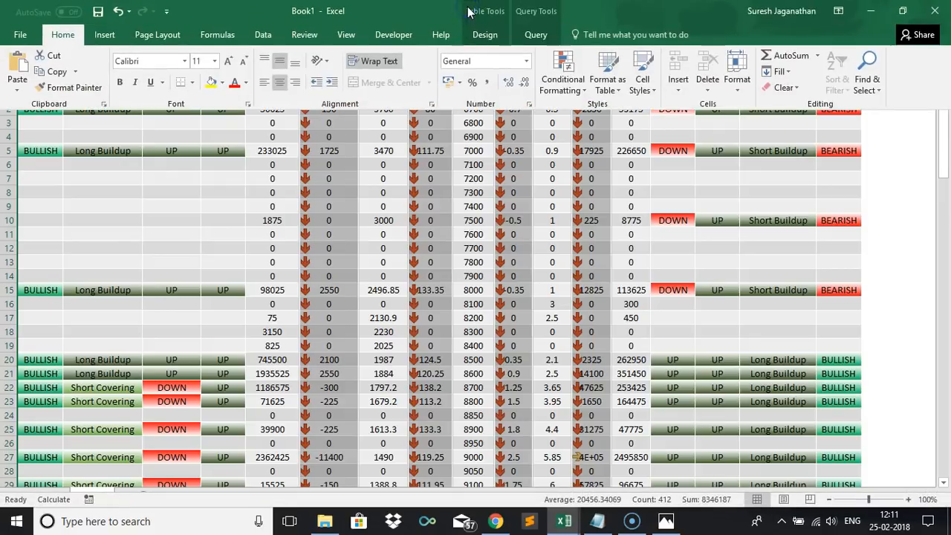
pyautogui.click(564, 88)
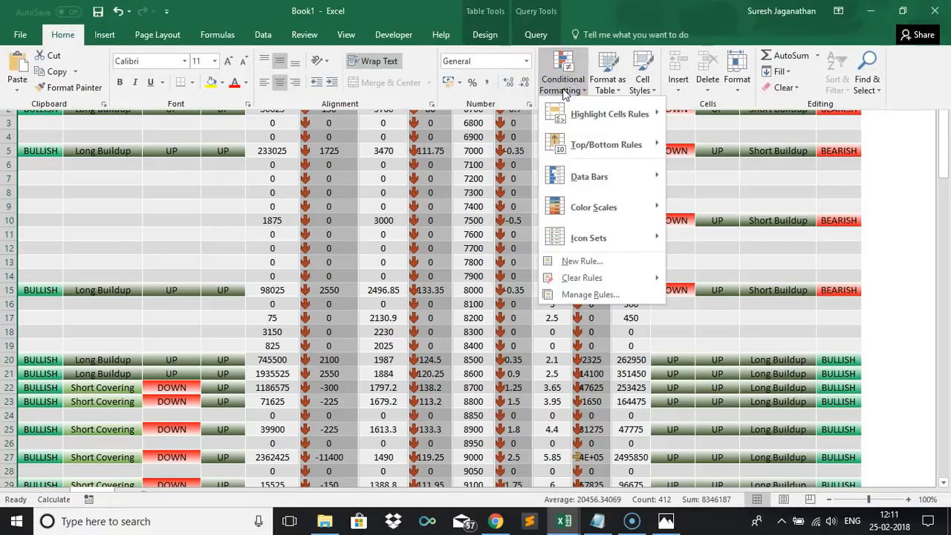
pyautogui.click(592, 294)
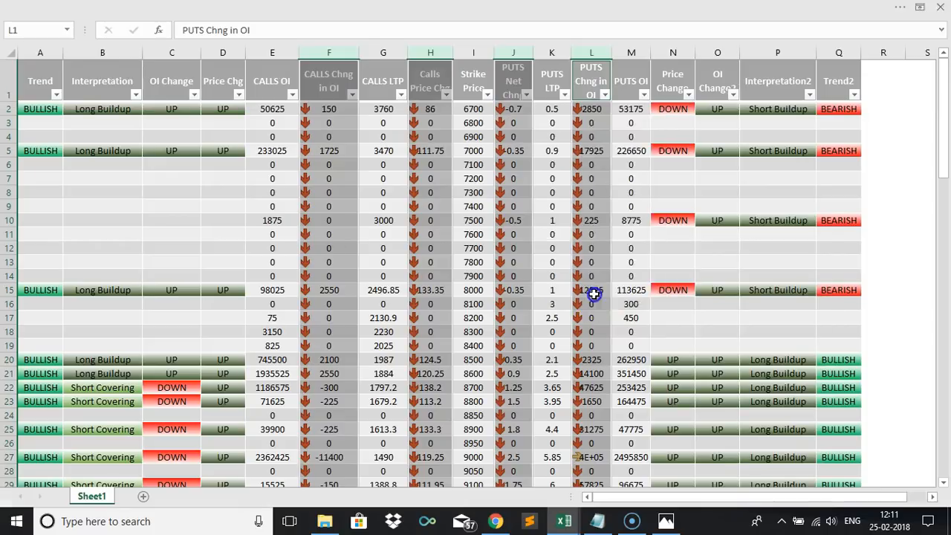
pyautogui.click(530, 213)
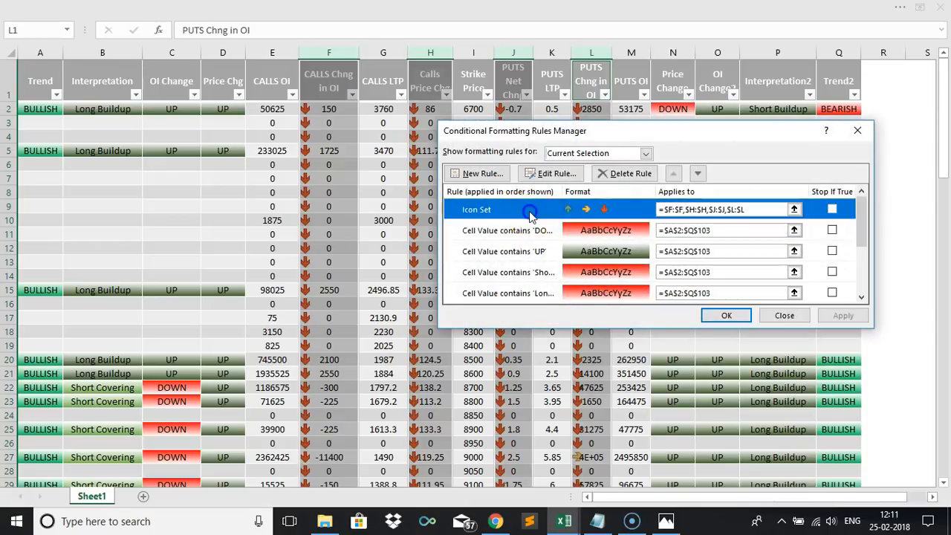
pyautogui.click(531, 213)
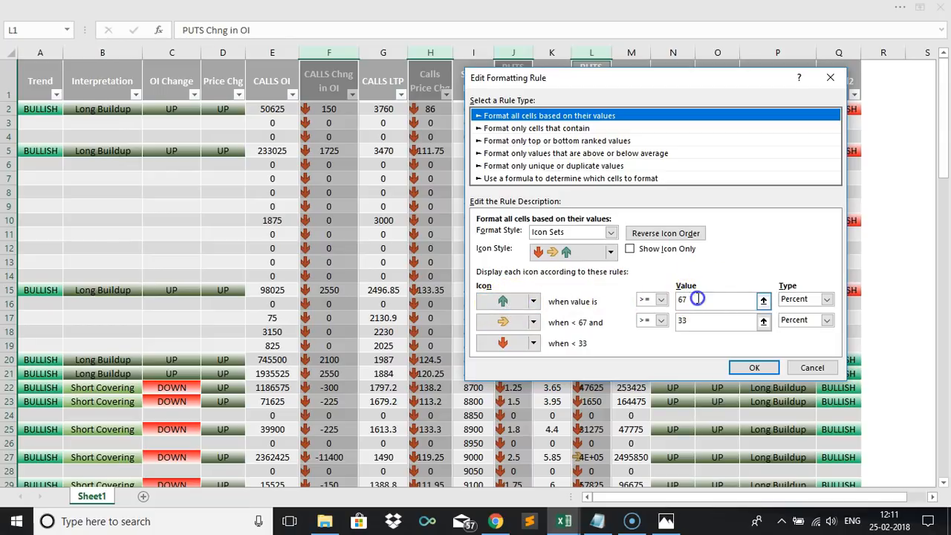
pyautogui.moveTo(697, 298); pyautogui.dragTo(669, 306)
pyautogui.write('0')
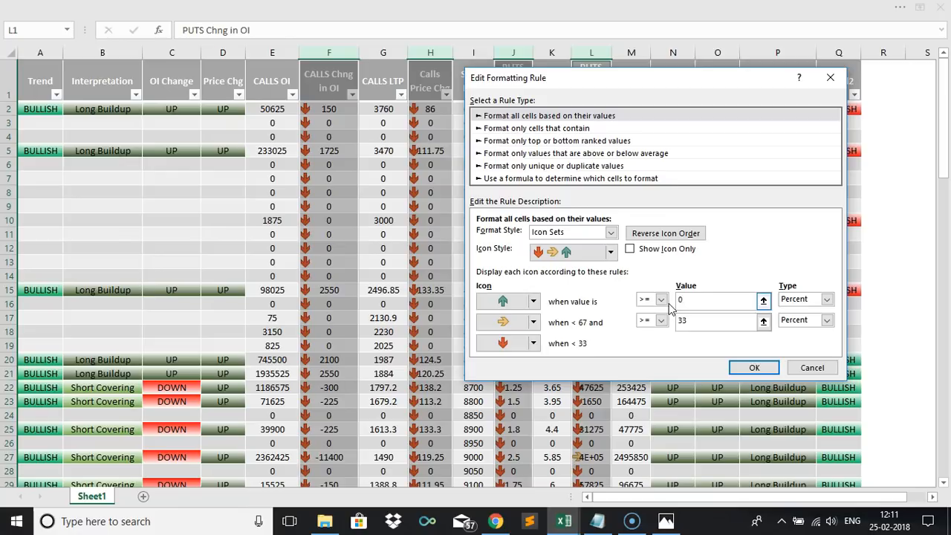
# Make the middle icon a red down arrow, set both thresholds to 0 with type Number, and save and apply the rule.
pyautogui.click(533, 322)
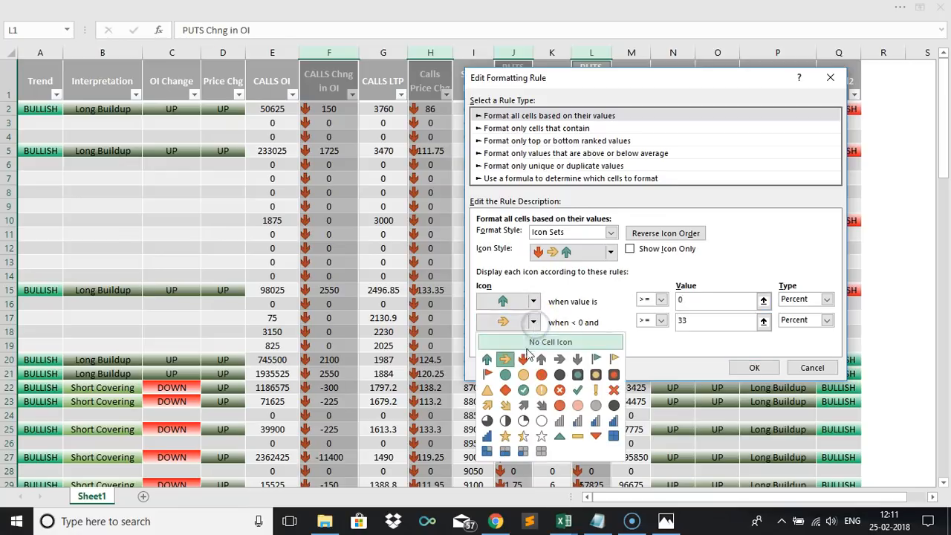
pyautogui.click(523, 359)
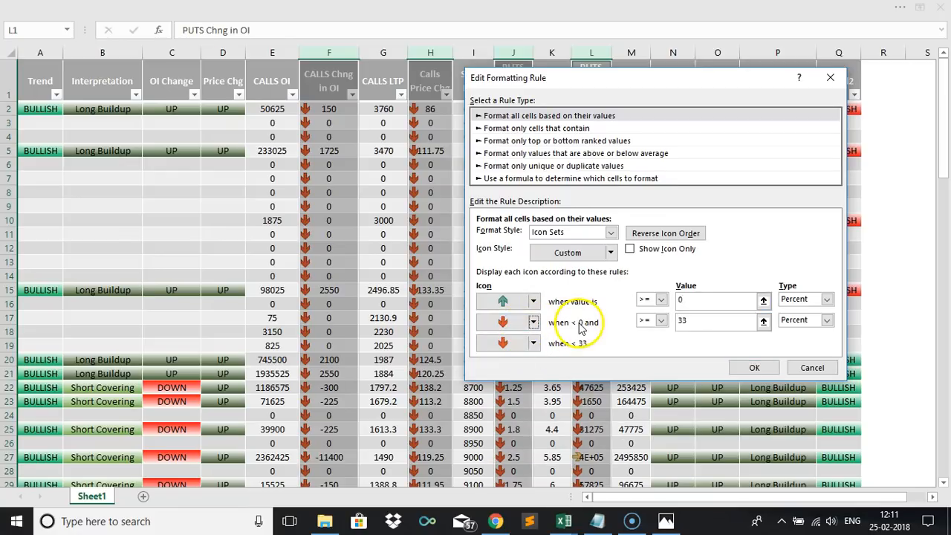
pyautogui.moveTo(691, 319); pyautogui.dragTo(655, 324)
pyautogui.write('00000')
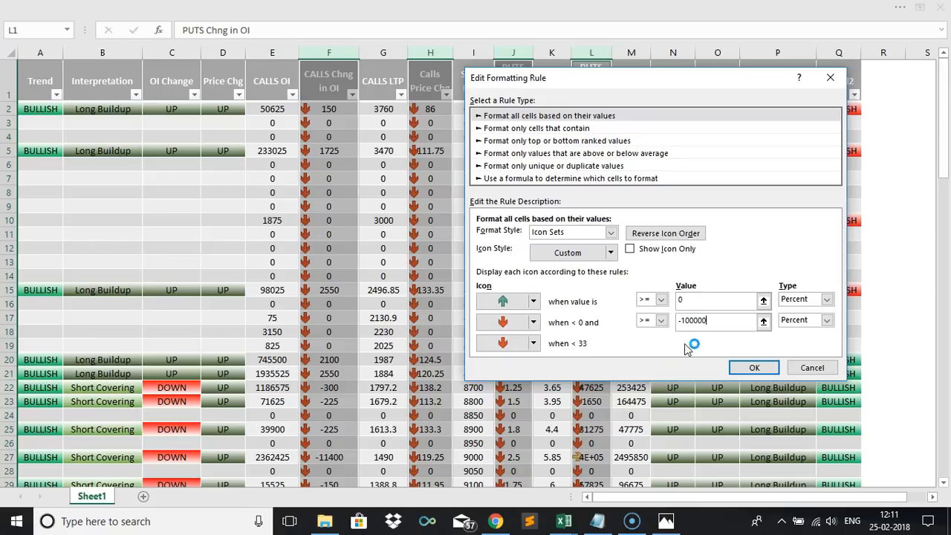
pyautogui.click(803, 300)
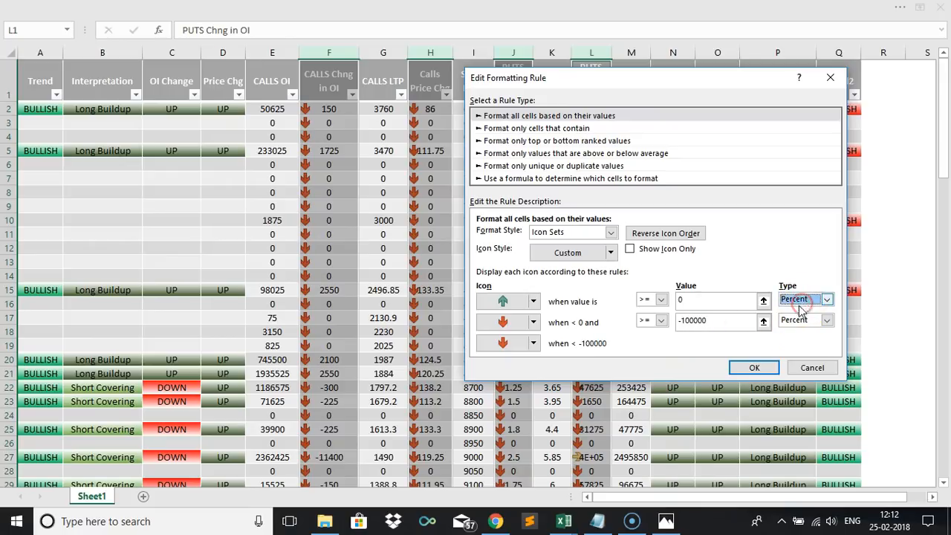
pyautogui.click(801, 301)
pyautogui.click(792, 312)
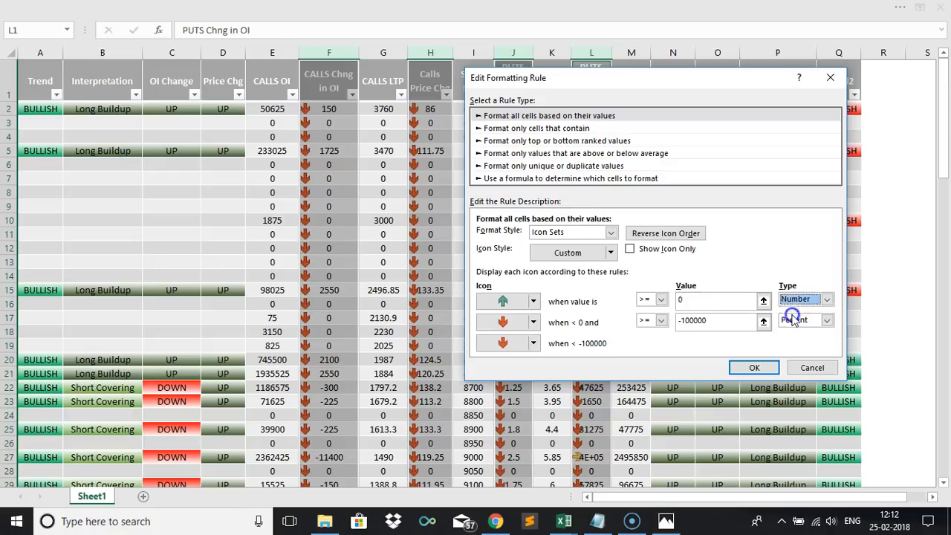
pyautogui.click(792, 320)
pyautogui.click(789, 330)
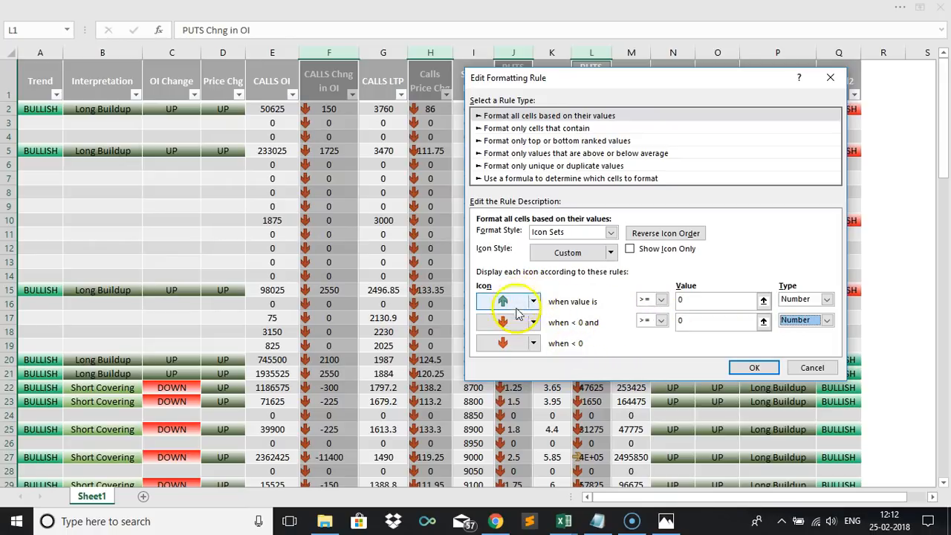
pyautogui.click(739, 369)
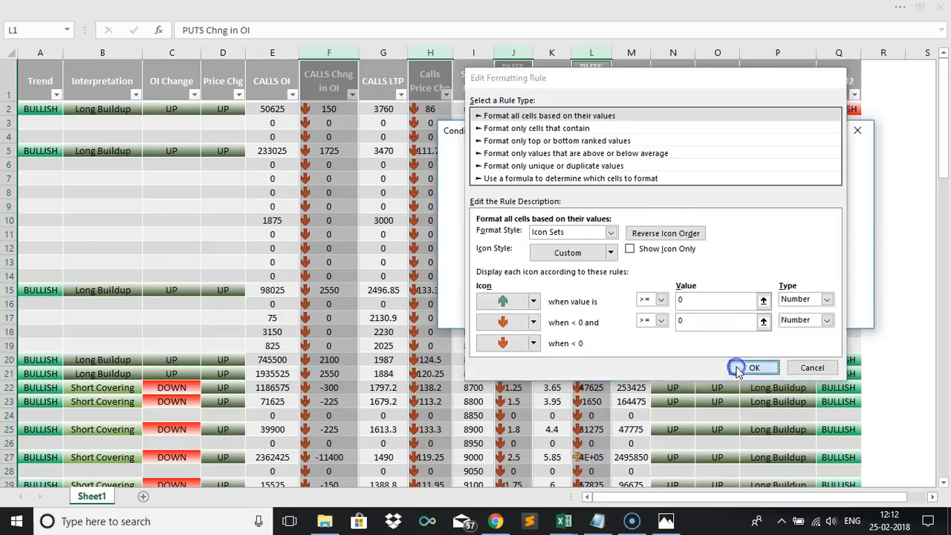
pyautogui.click(842, 316)
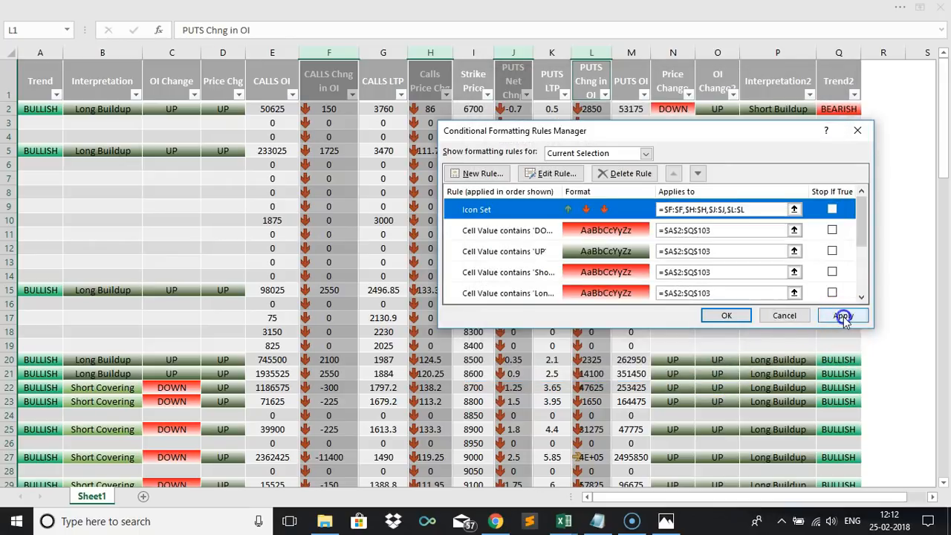
pyautogui.click(731, 316)
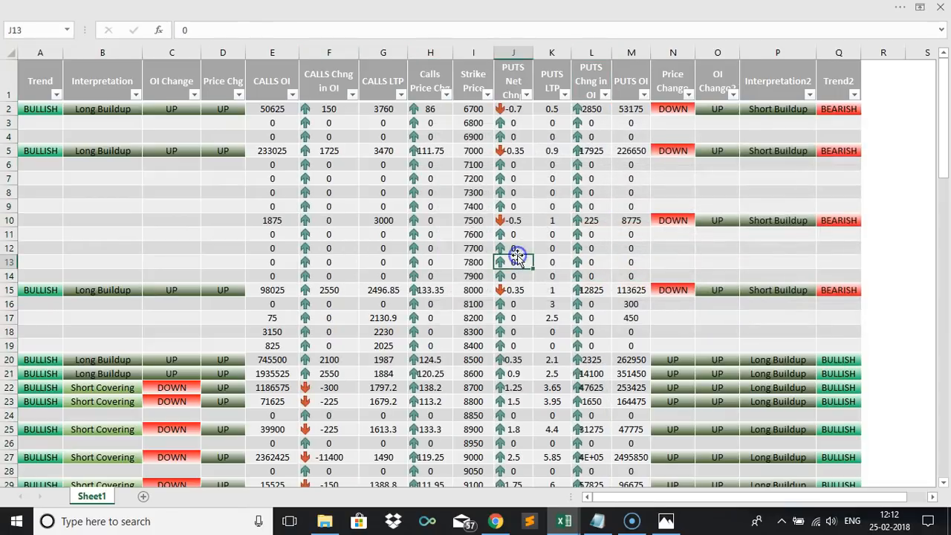
# Filter the Price Chg column to exclude blank rows.
pyautogui.click(291, 236)
pyautogui.click(331, 151)
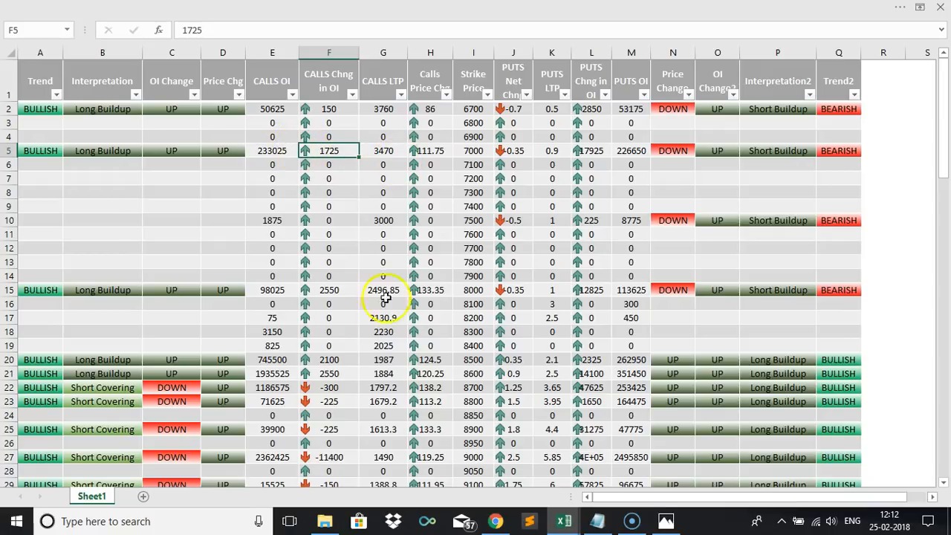
pyautogui.click(327, 387)
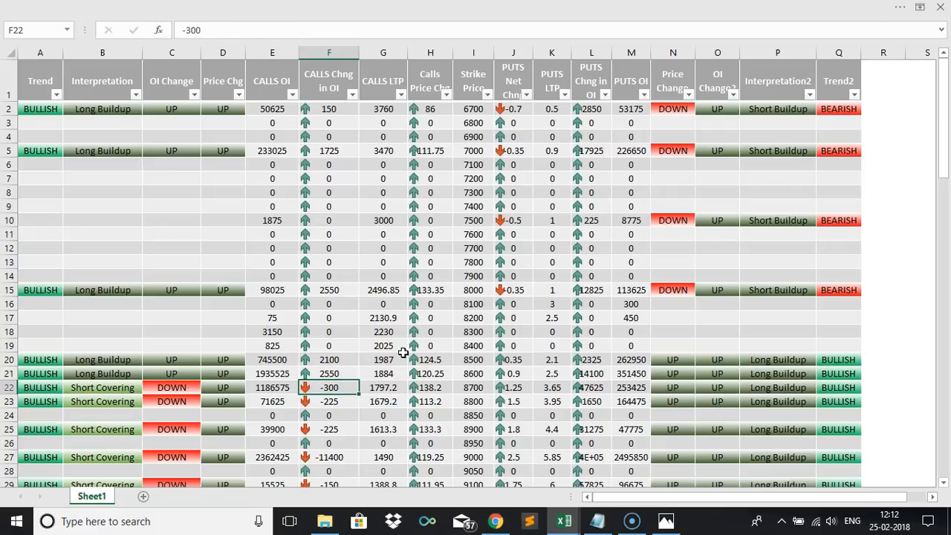
pyautogui.click(240, 95)
pyautogui.click(122, 263)
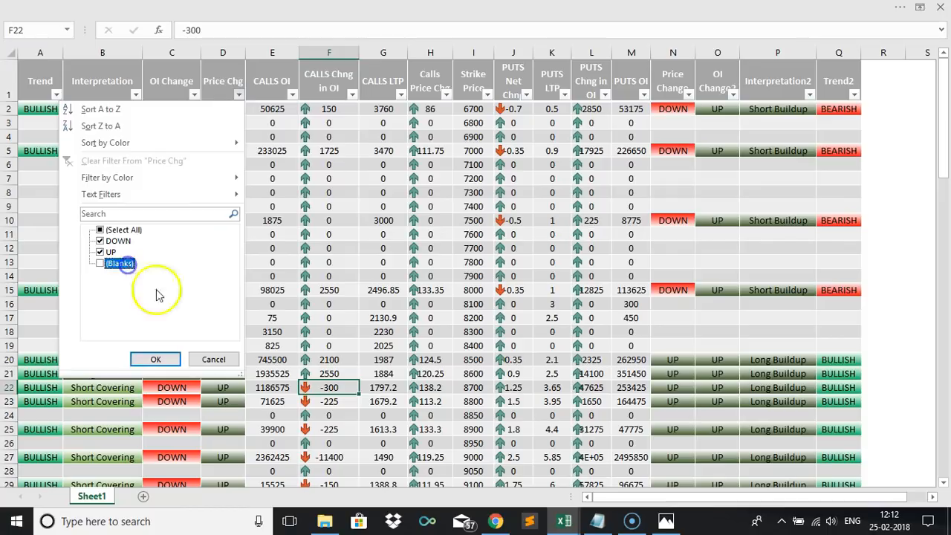
pyautogui.click(157, 360)
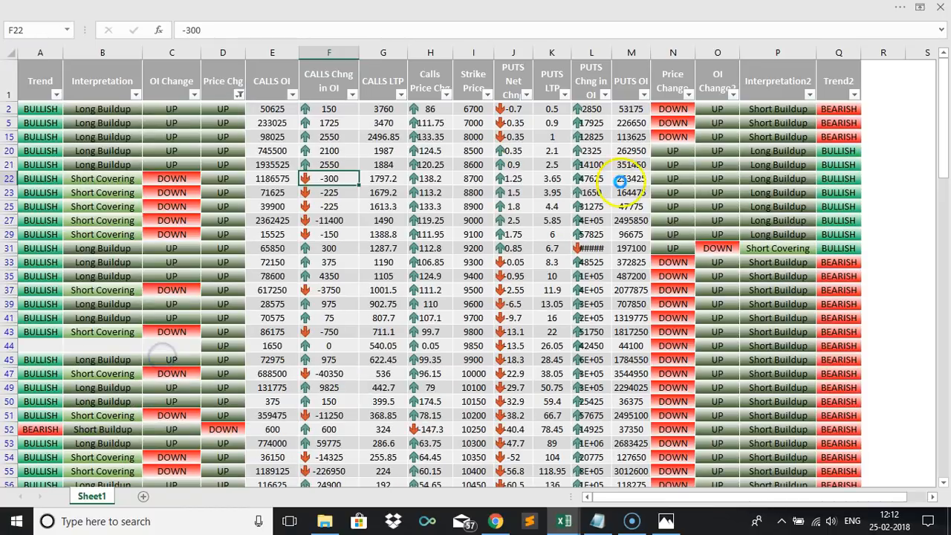
# Filter the Price Change column to exclude blank rows.
pyautogui.click(644, 95)
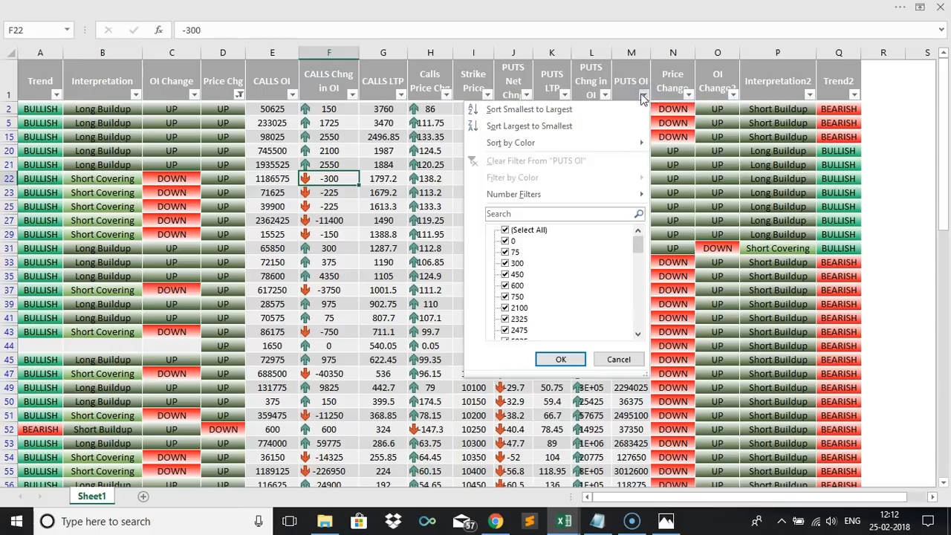
pyautogui.click(688, 94)
pyautogui.click(689, 95)
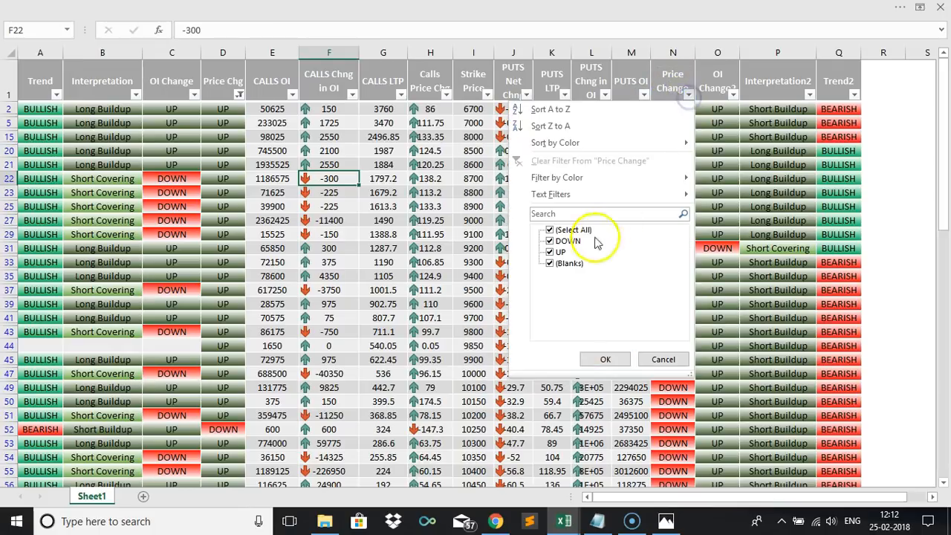
pyautogui.click(568, 264)
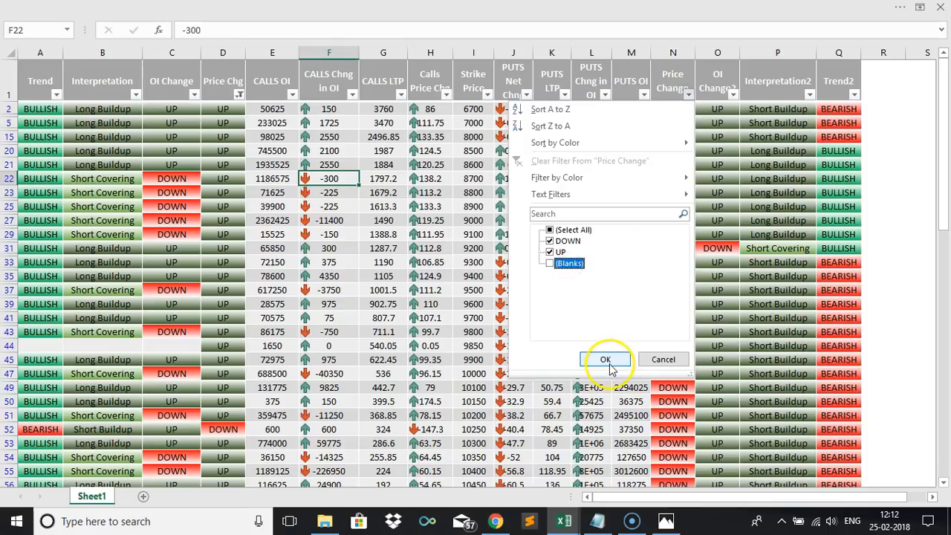
pyautogui.click(604, 359)
pyautogui.click(351, 250)
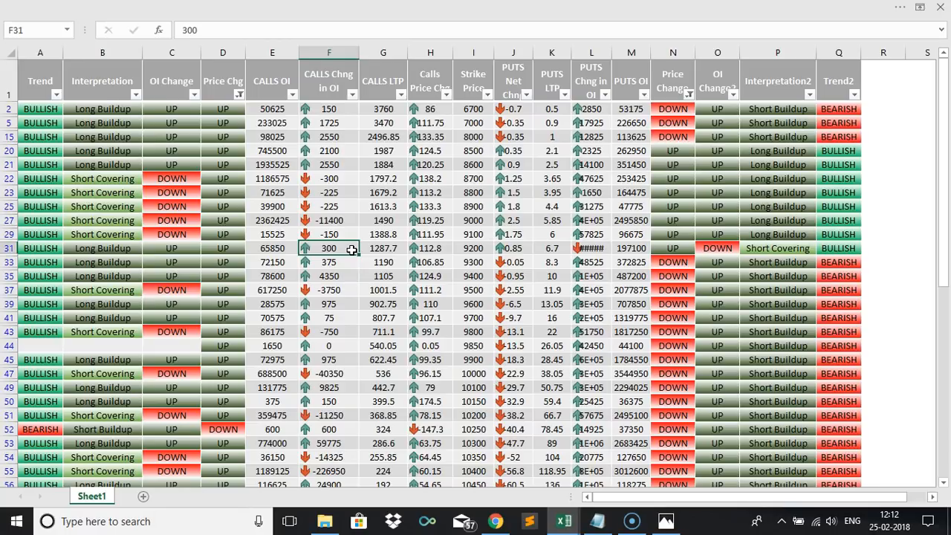
pyautogui.click(282, 151)
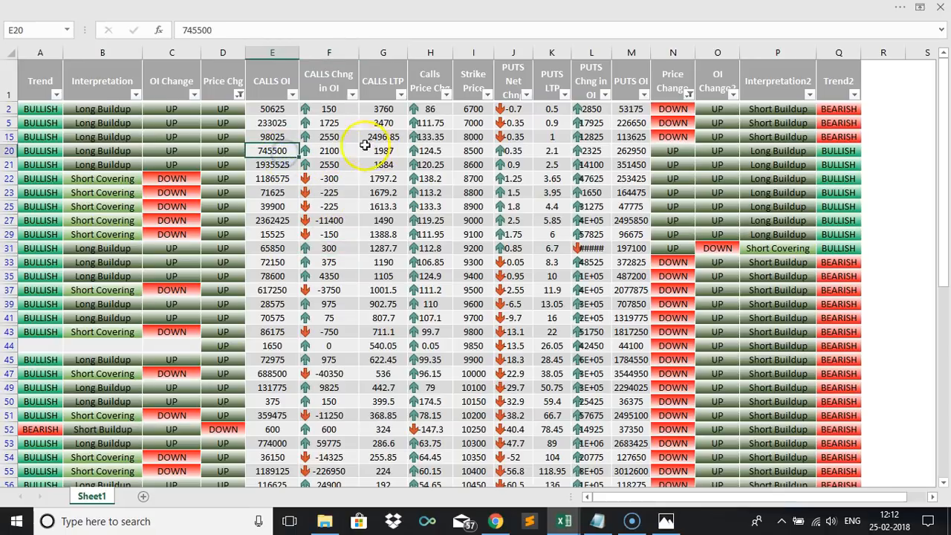
pyautogui.click(329, 110)
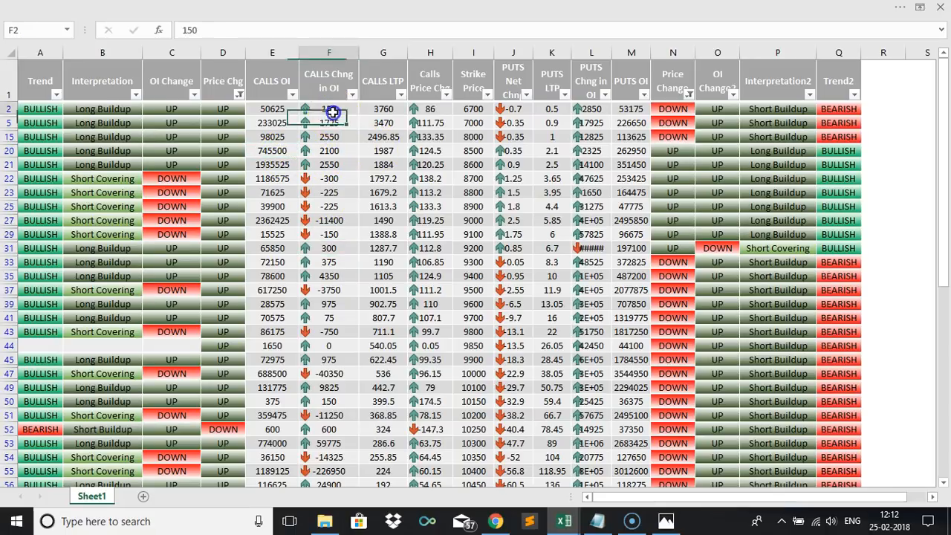
pyautogui.click(422, 9)
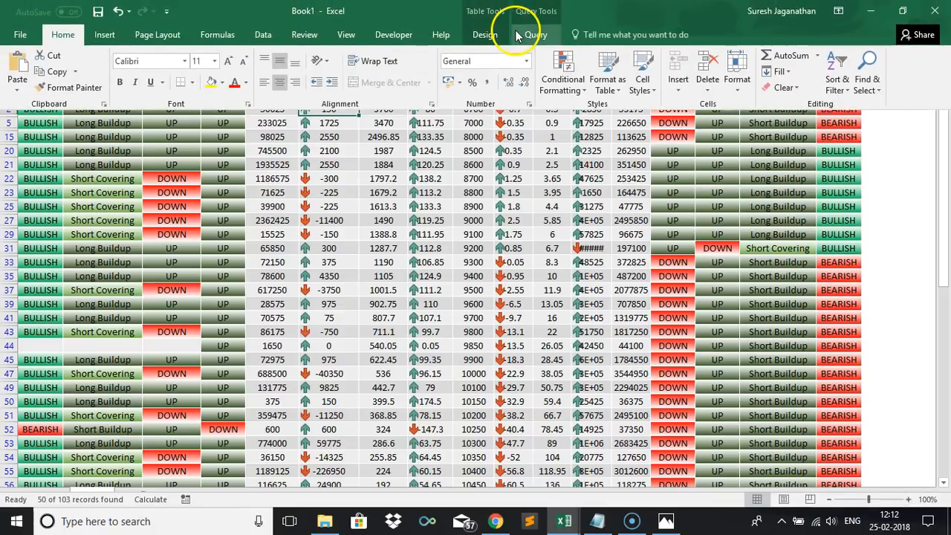
pyautogui.click(331, 162)
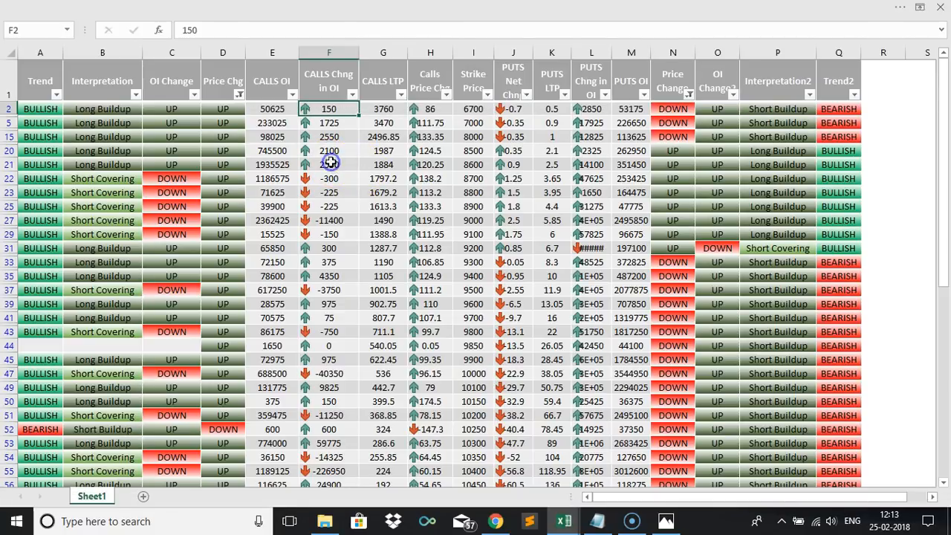
pyautogui.click(570, 9)
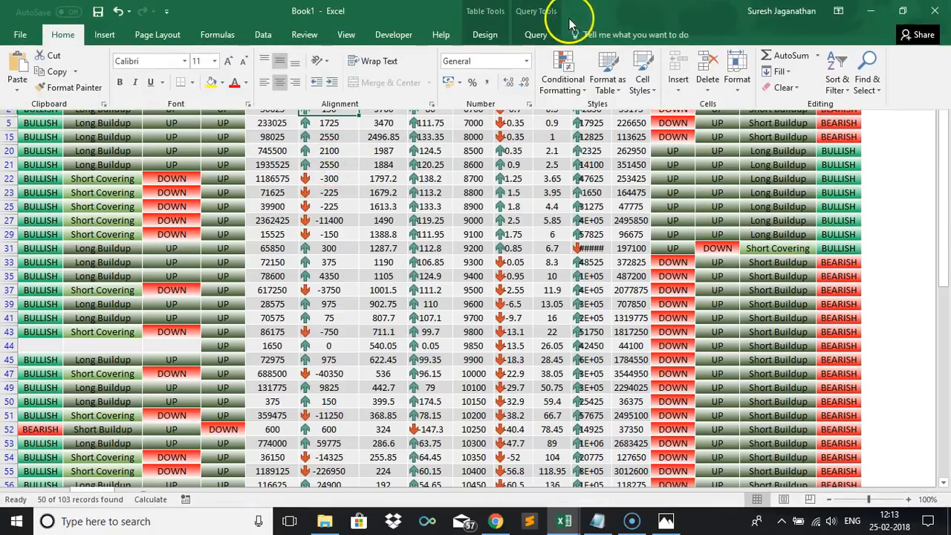
pyautogui.click(566, 88)
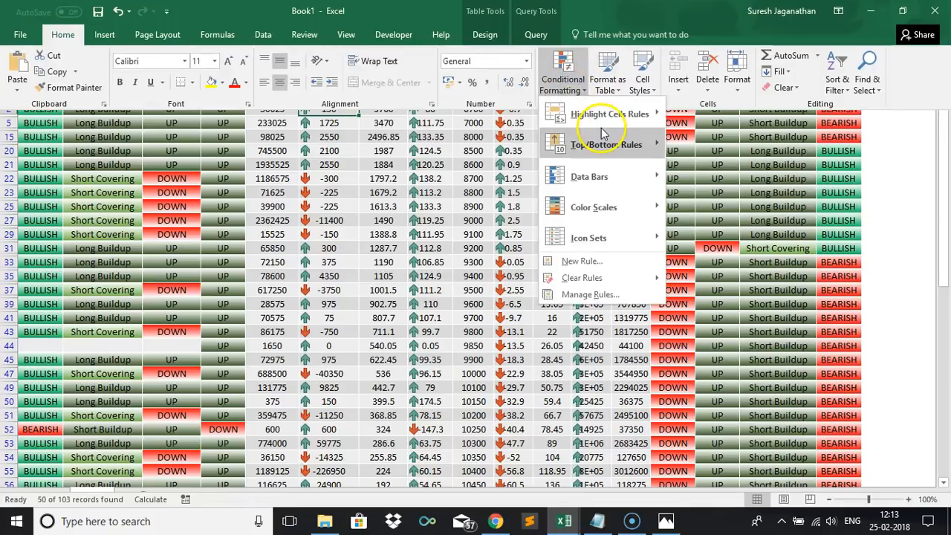
pyautogui.moveTo(602, 123)
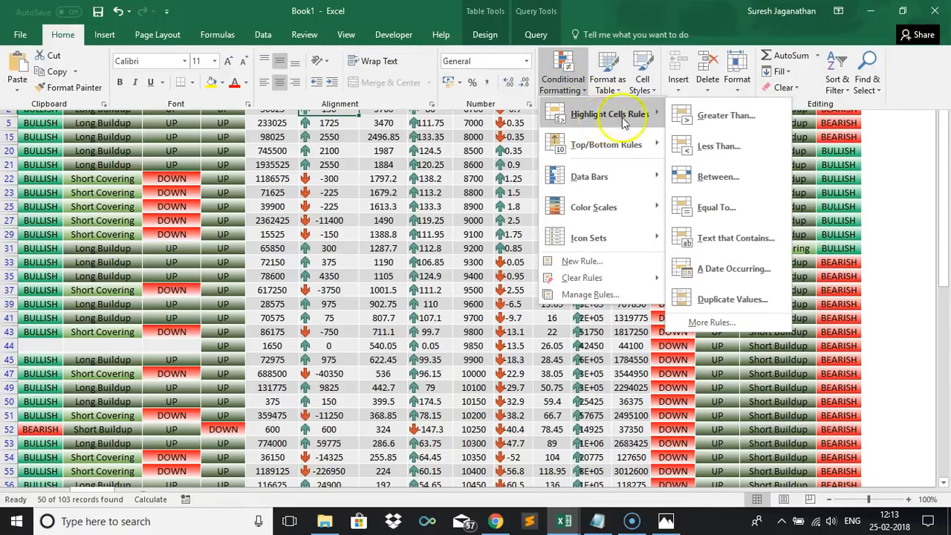
pyautogui.click(710, 120)
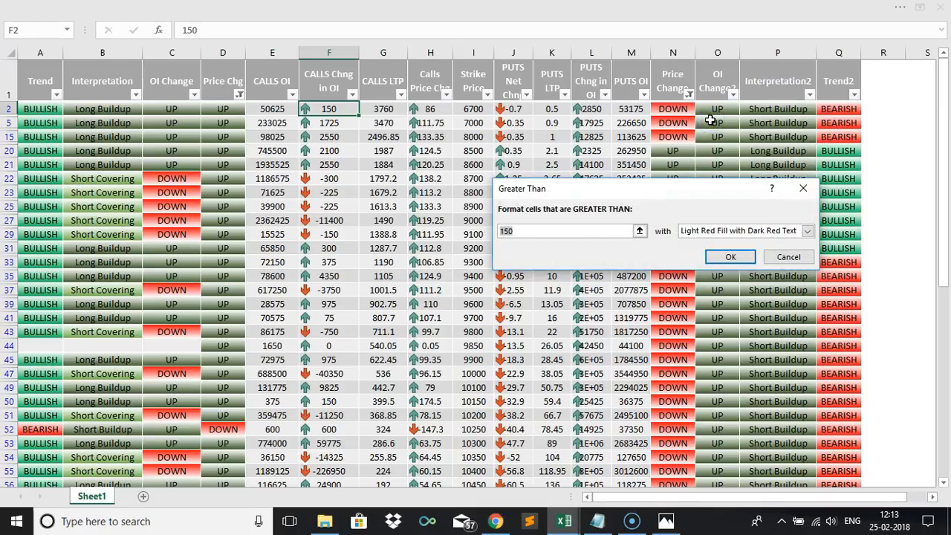
pyautogui.click(576, 232)
pyautogui.press('BackSpace')
pyautogui.press('BackSpace')
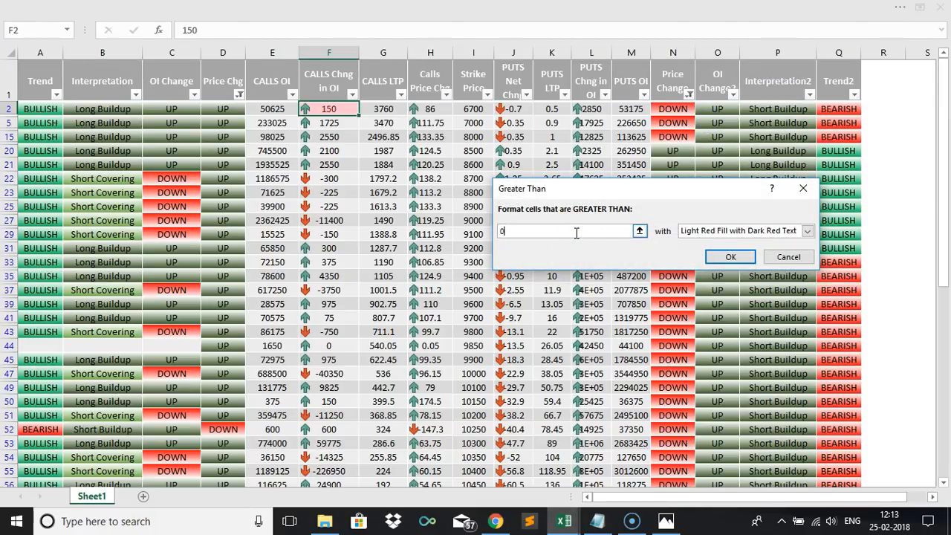
pyautogui.click(691, 231)
pyautogui.click(694, 261)
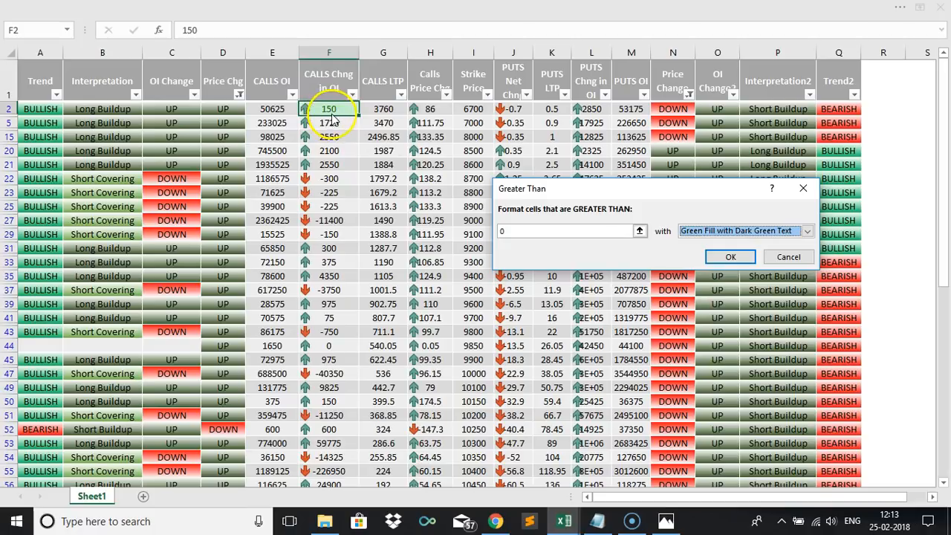
pyautogui.click(785, 257)
pyautogui.click(387, 208)
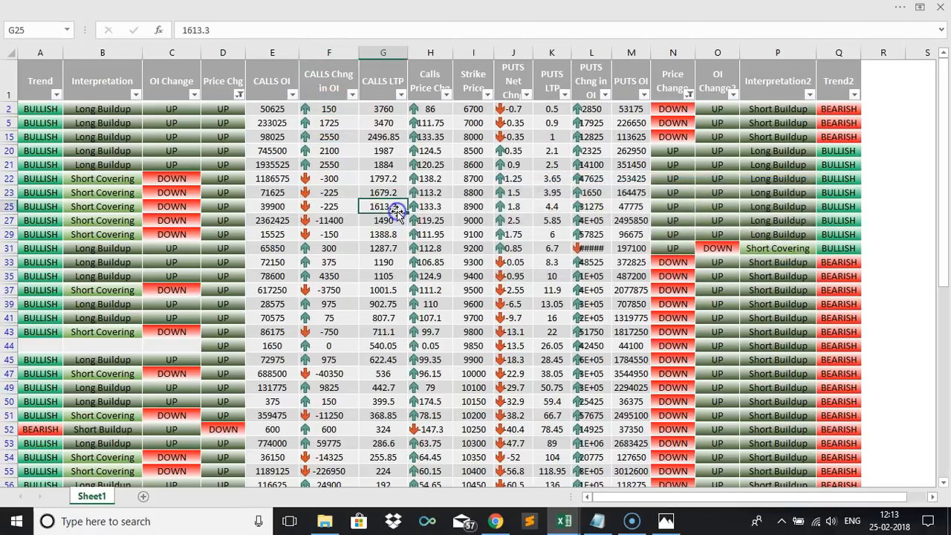
pyautogui.click(499, 7)
pyautogui.click(563, 78)
pyautogui.moveTo(592, 116)
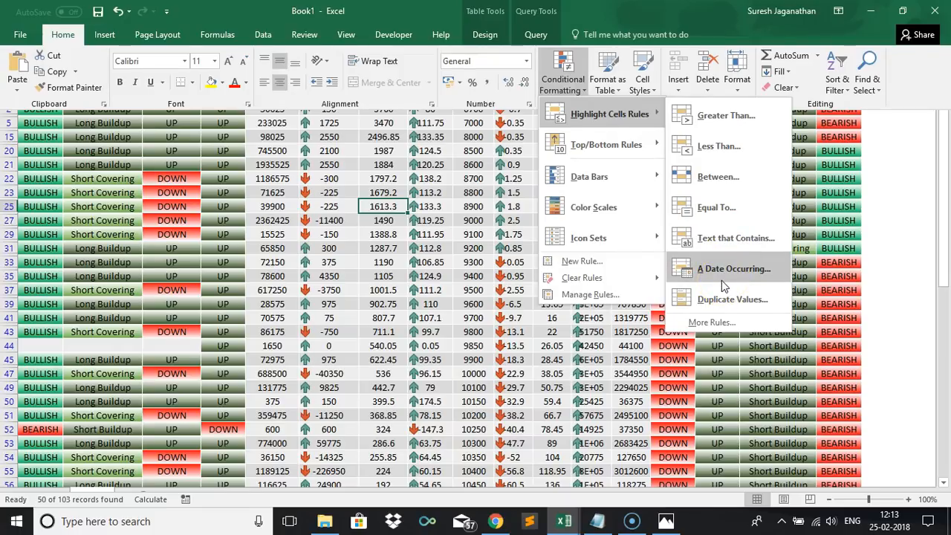
pyautogui.click(729, 304)
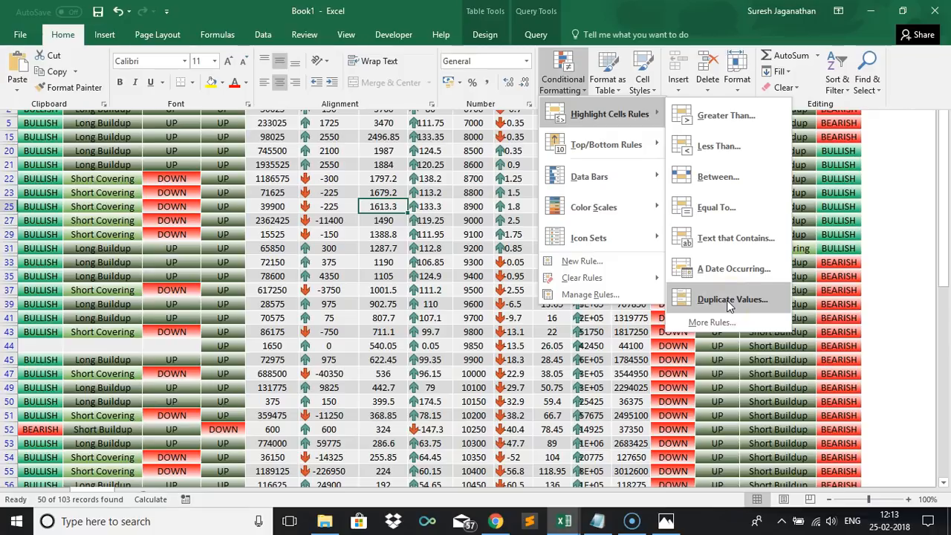
pyautogui.click(491, 316)
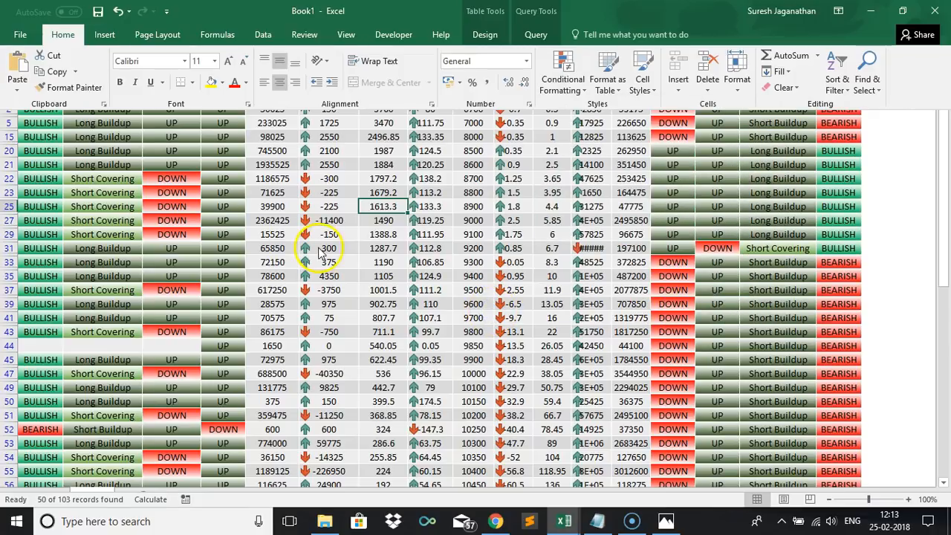
# Review the formulas behind the OI Change, Interpretation and Trend columns of the table.
pyautogui.hotkey('ctrl', 'shift', 'F1')
pyautogui.click(162, 215)
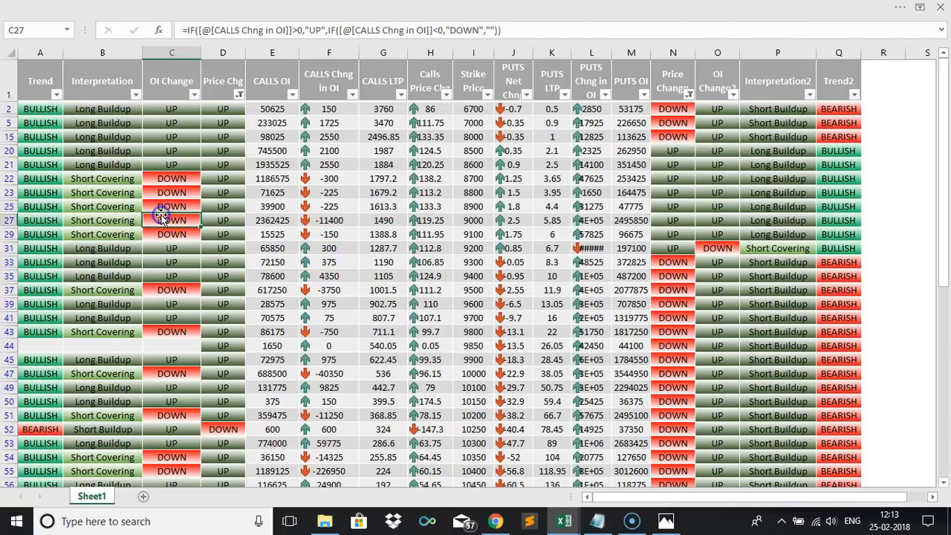
pyautogui.hotkey('ctrl', 'Up')
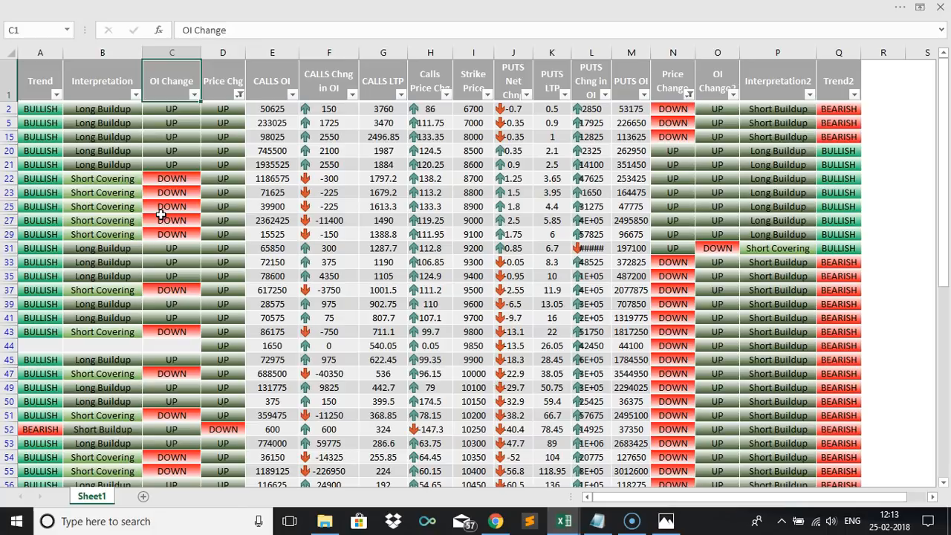
pyautogui.press('Down')
pyautogui.press('Down')
pyautogui.press('Left')
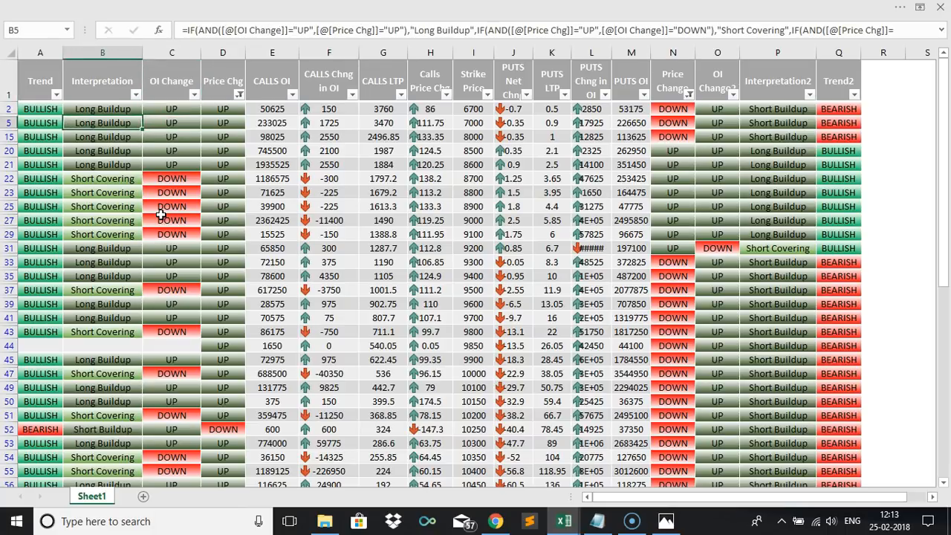
pyautogui.press('Right')
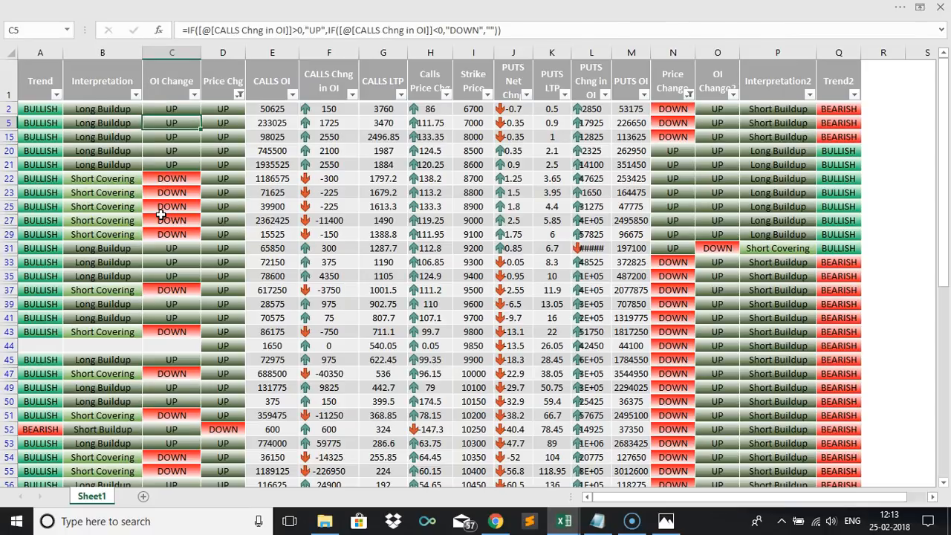
pyautogui.press('Right')
pyautogui.press('Right')
pyautogui.press('Right')
pyautogui.press('Right')
pyautogui.press('Right')
pyautogui.press('Right')
pyautogui.press('Right')
pyautogui.press('Right')
pyautogui.press('Right')
pyautogui.press('Right')
pyautogui.press('Right')
pyautogui.press('Right')
pyautogui.press('Right')
pyautogui.press('Left')
pyautogui.press('Left')
pyautogui.press('Left')
pyautogui.press('Left')
pyautogui.press('Left')
pyautogui.press('Left')
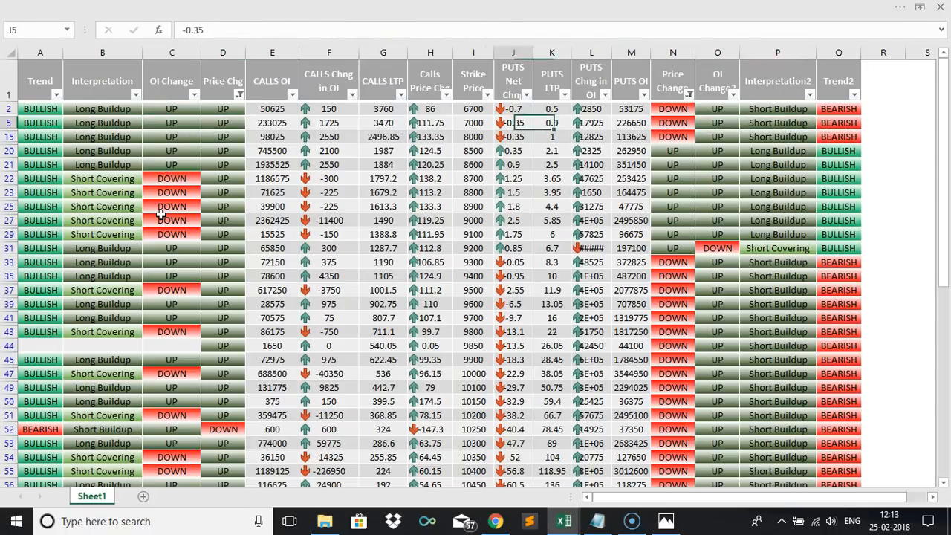
pyautogui.press('Left')
pyautogui.press('Left')
pyautogui.press('Left')
pyautogui.press('Left')
pyautogui.press('Left')
pyautogui.press('Left')
pyautogui.press('Left')
pyautogui.press('Left')
pyautogui.press('Left')
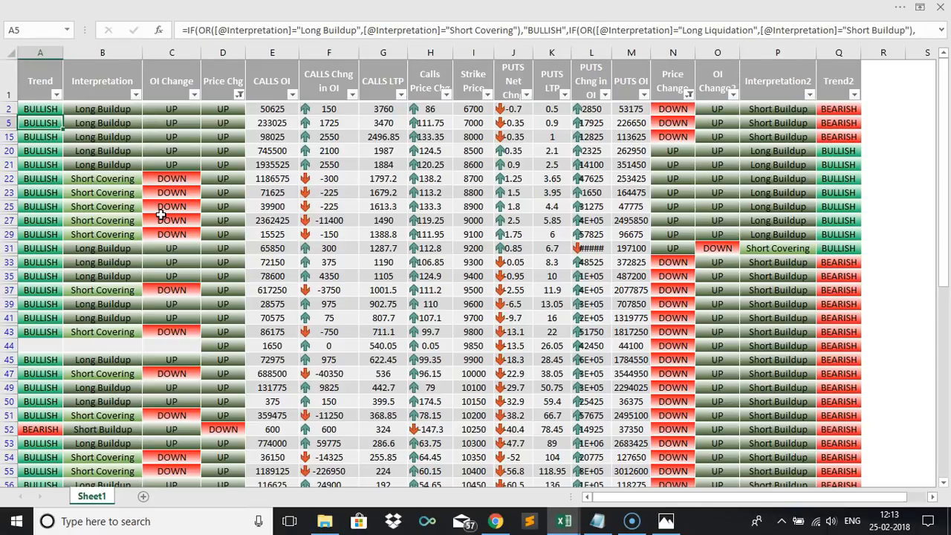
# Autofit the width of the PUTS Chng in OI column so its values show fully.
pyautogui.moveTo(609, 50); pyautogui.dragTo(609, 51)
pyautogui.doubleClick(609, 51)
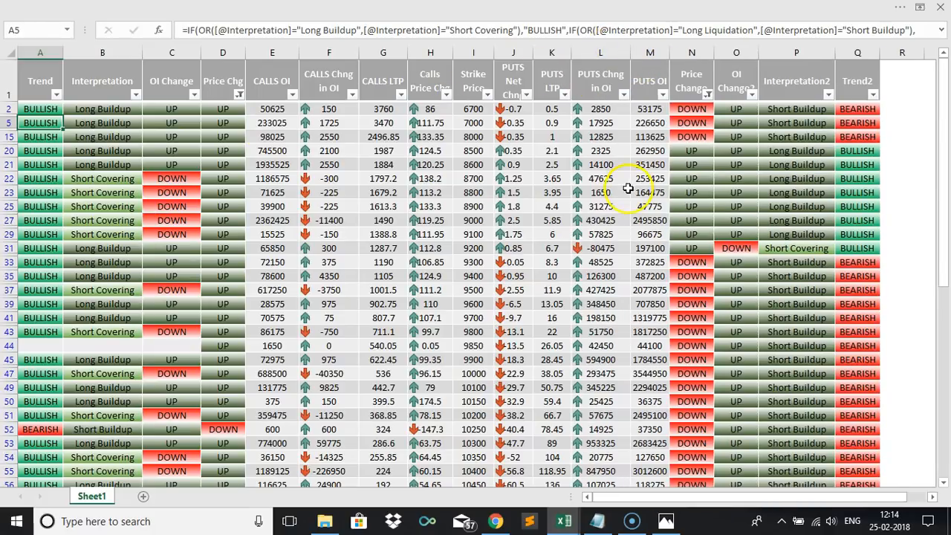
pyautogui.click(609, 253)
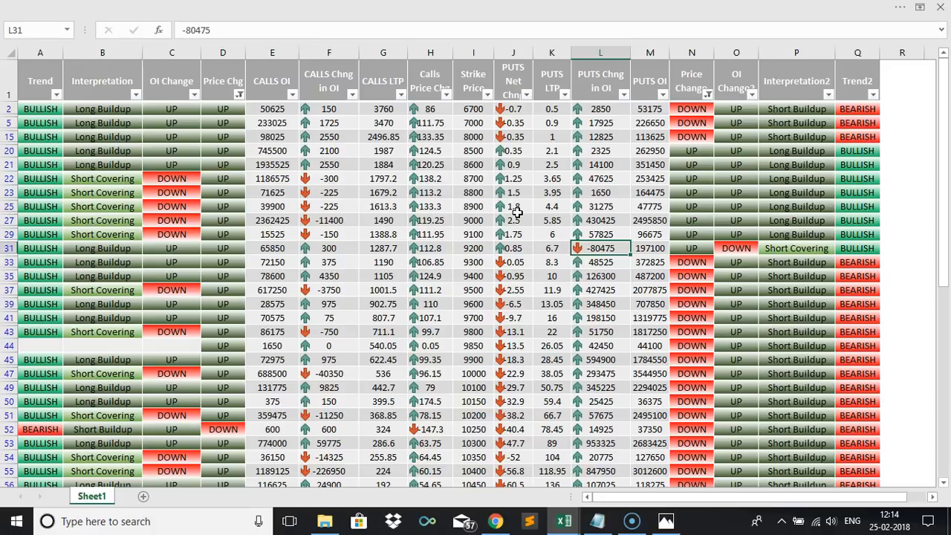
# Inspect the filter value list of the CALLS Chng in OI column without changing it.
pyautogui.click(159, 346)
pyautogui.click(356, 346)
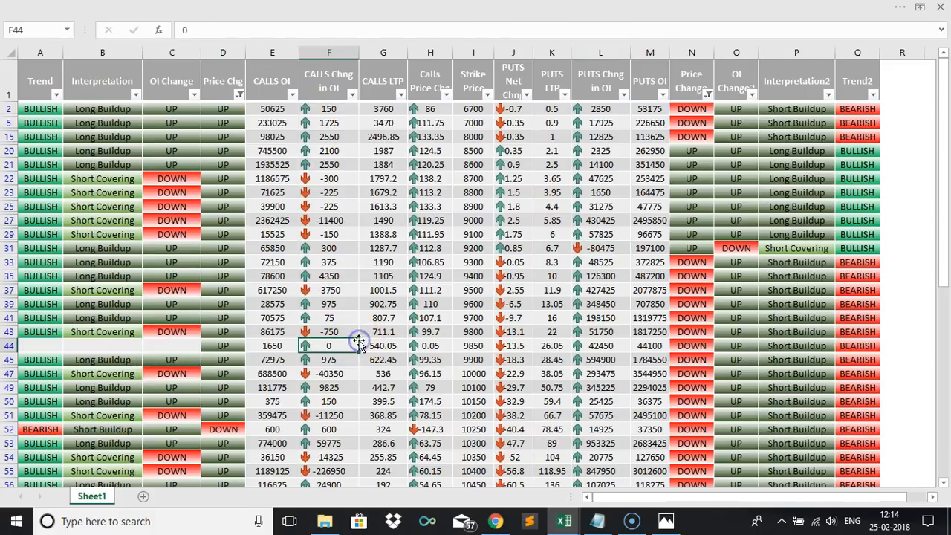
pyautogui.click(352, 95)
pyautogui.moveTo(349, 251); pyautogui.dragTo(346, 230)
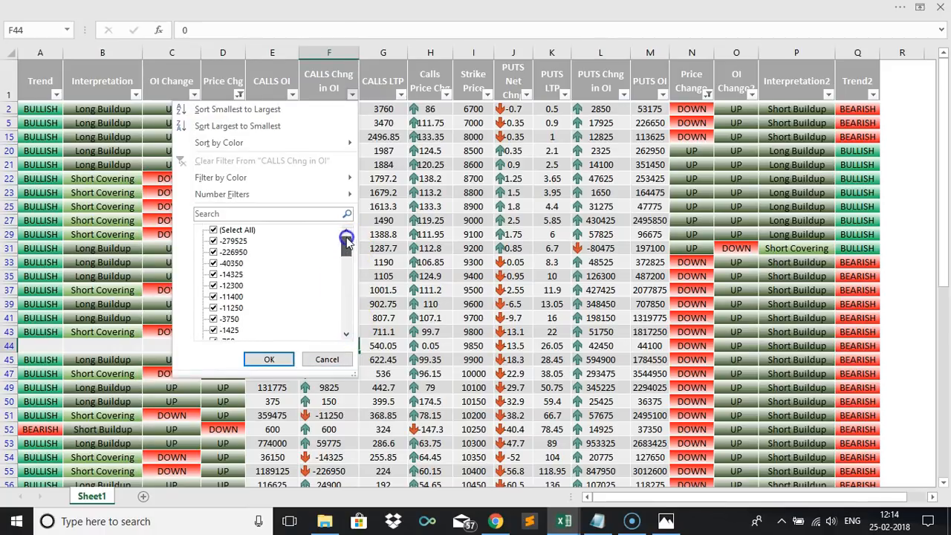
pyautogui.click(325, 357)
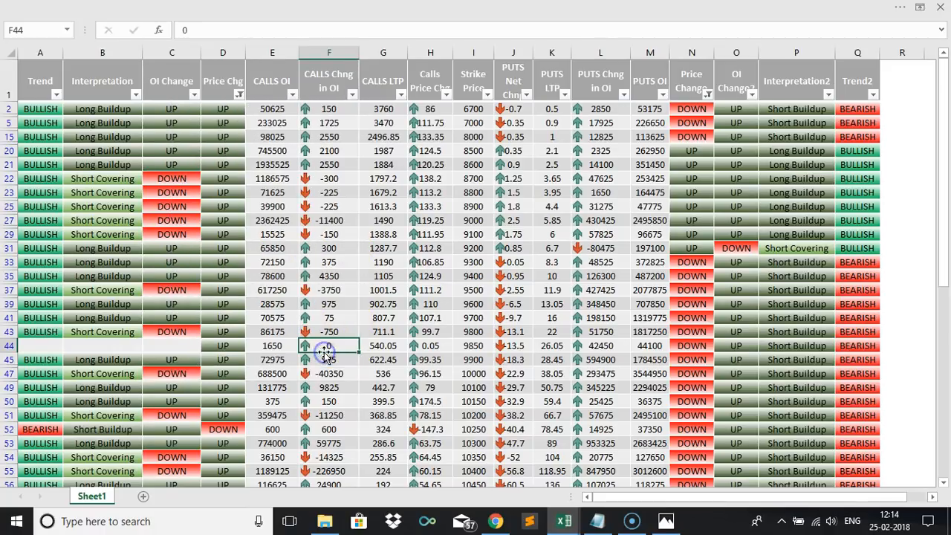
pyautogui.click(431, 329)
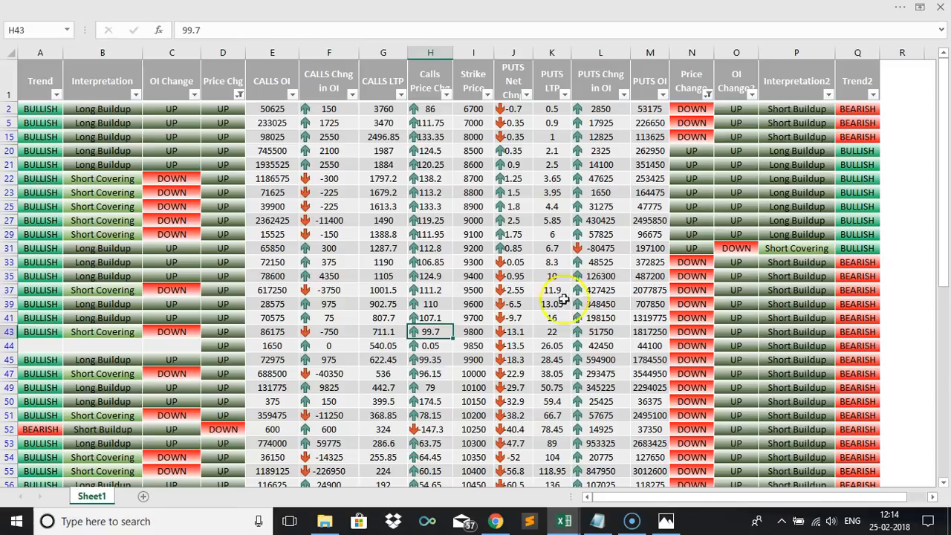
# Switch to the Photos app showing the ExcellingTradeLogo.png image.
pyautogui.click(673, 528)
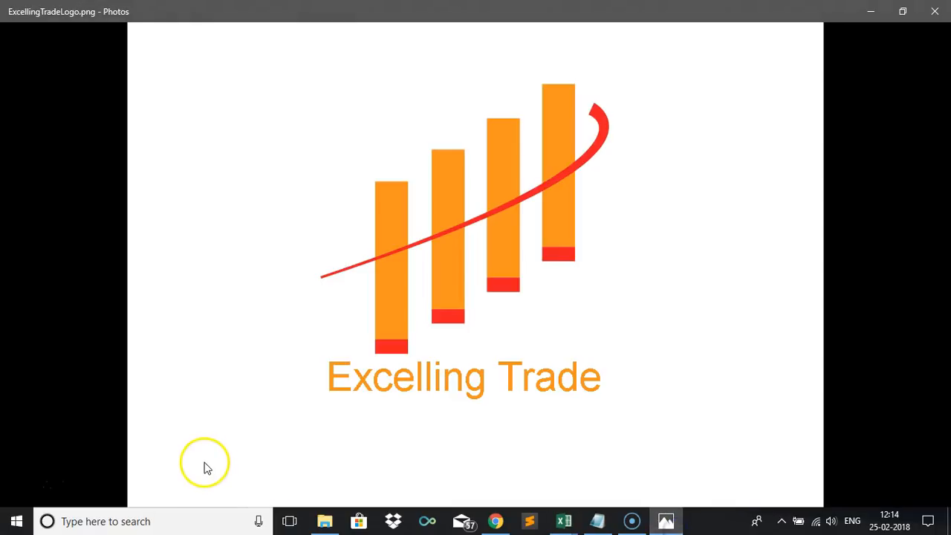